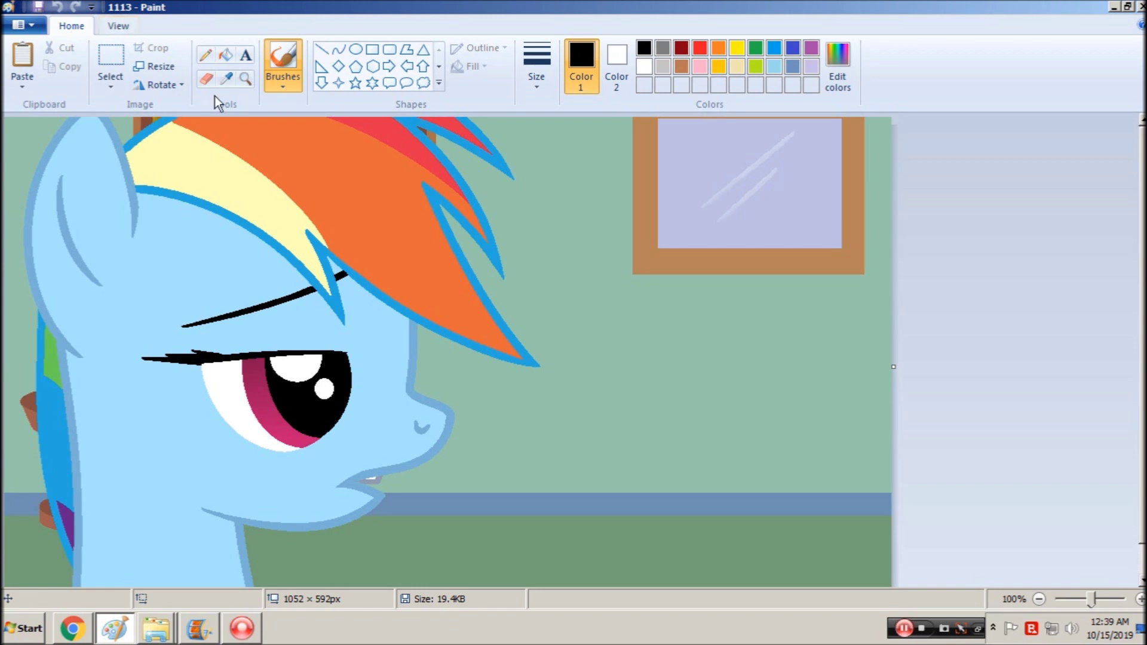
Sample the grey-blue shade at the pony's mouth, store it as a custom palette color, and open the drawing 1116
{"action": "left_click", "coordinate": [383, 477]}
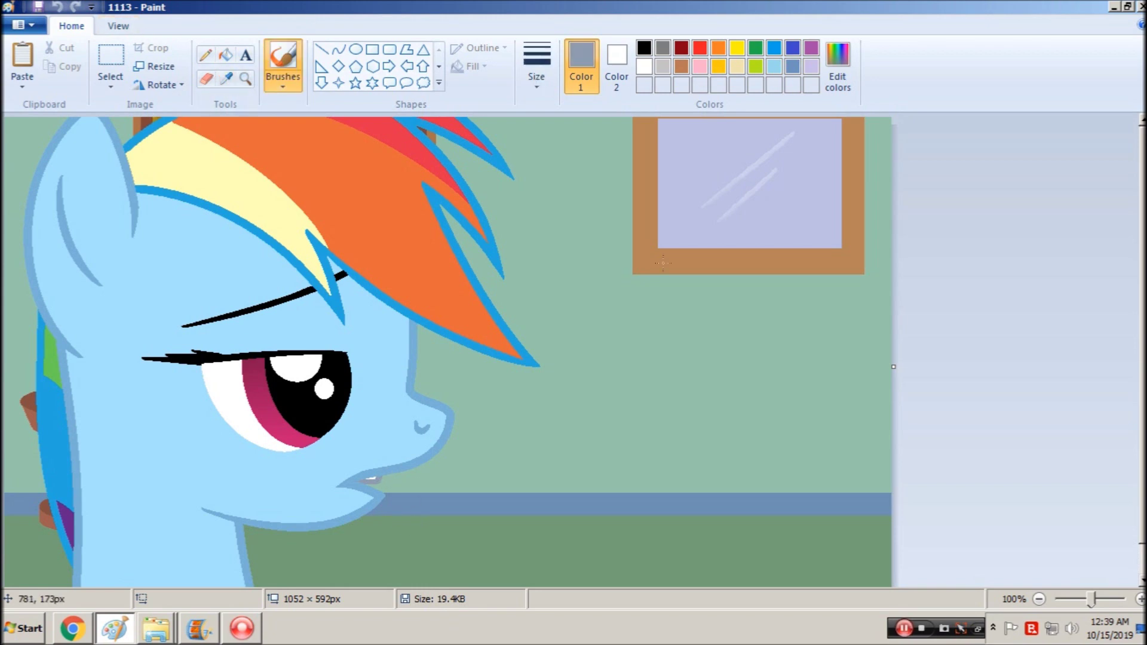
{"action": "left_click", "coordinate": [837, 65]}
{"action": "left_click", "coordinate": [412, 422]}
{"action": "key", "text": "ctrl+o"}
{"action": "type", "text": "1116"}
{"action": "key", "text": "Return"}
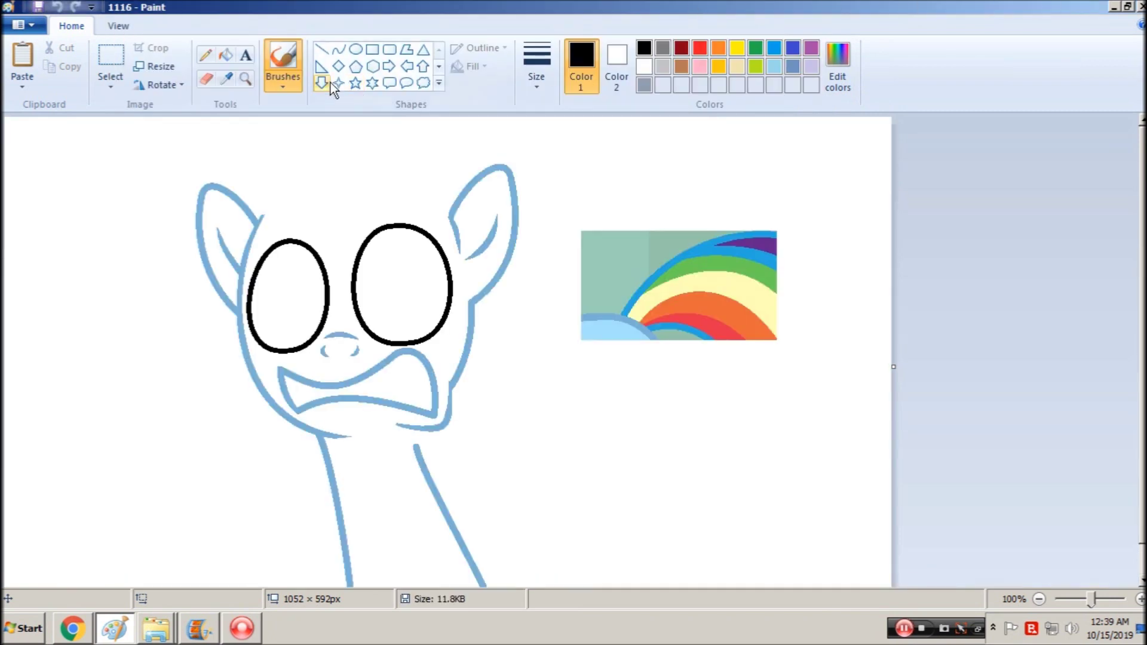
Enlarge the view around the mouth to 200% and ready the Curve tool with the saved grey-blue color and a thick line
{"action": "key", "text": "ctrl+a"}
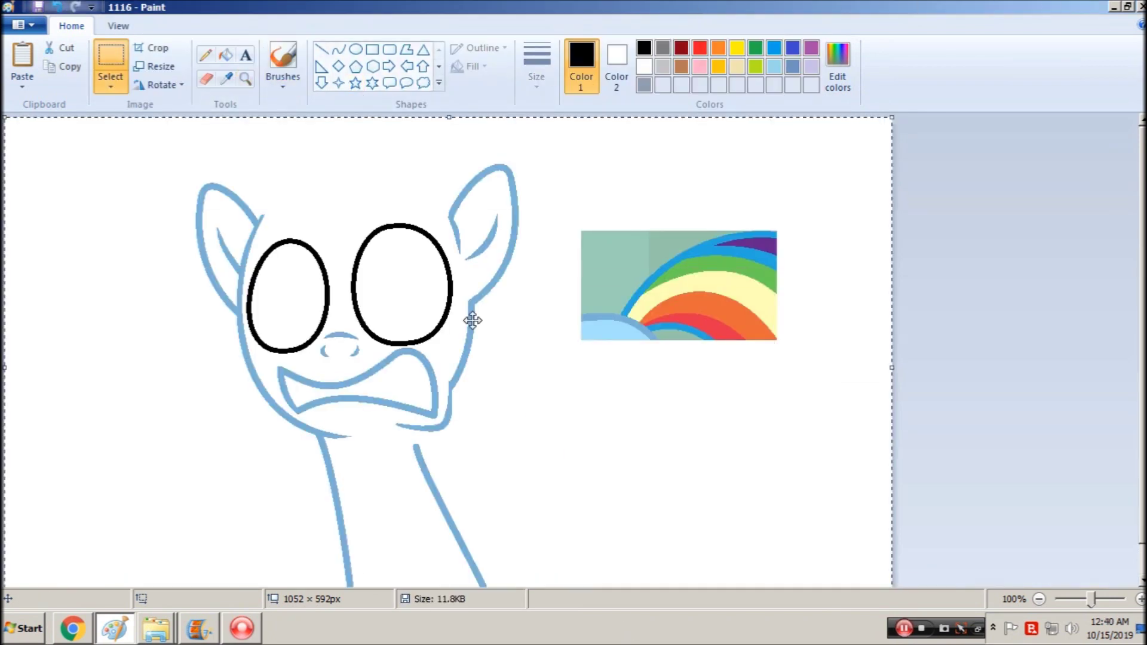
{"action": "left_click", "coordinate": [106, 79]}
{"action": "left_click", "coordinate": [106, 237]}
{"action": "left_click", "coordinate": [245, 78]}
{"action": "left_click", "coordinate": [461, 408]}
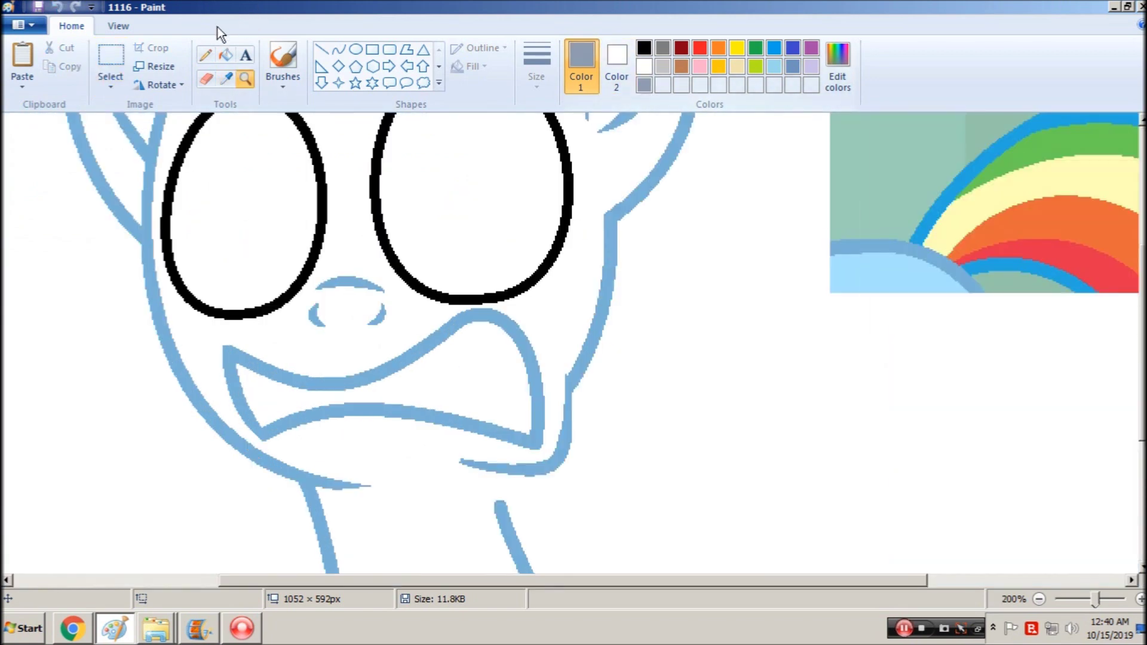
{"action": "left_click", "coordinate": [337, 49]}
{"action": "left_click", "coordinate": [537, 68]}
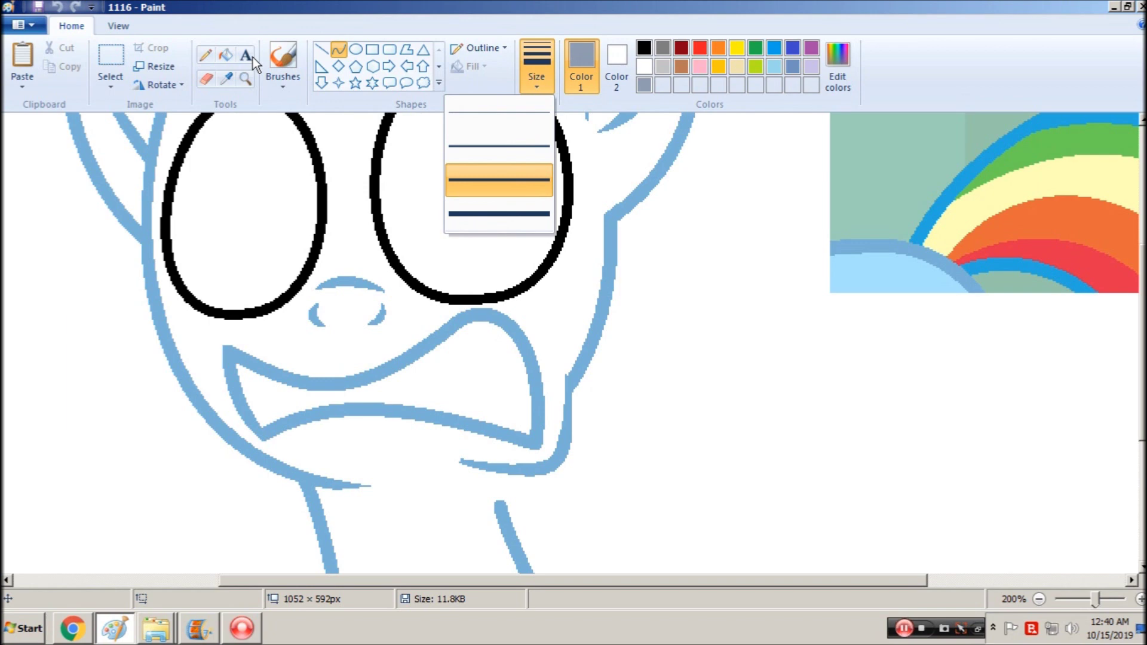
{"action": "left_click", "coordinate": [566, 225]}
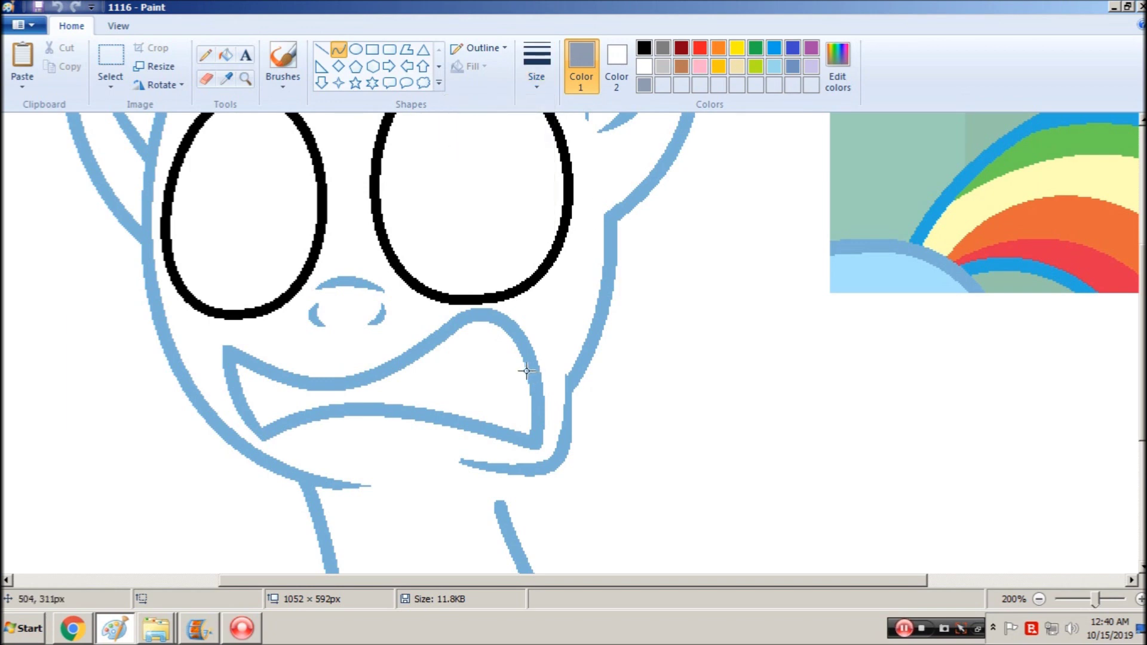
{"action": "left_click_drag", "start_coordinate": [530, 371], "coordinate": [238, 392]}
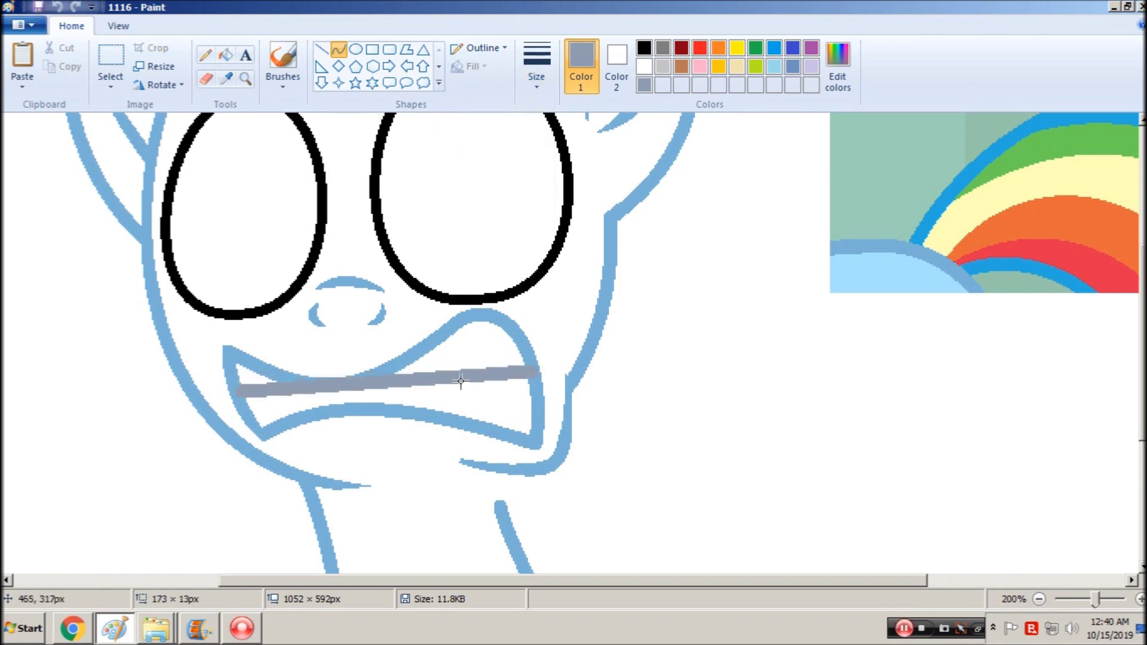
{"action": "left_click_drag", "start_coordinate": [418, 377], "coordinate": [456, 358]}
{"action": "left_click_drag", "start_coordinate": [338, 358], "coordinate": [318, 370]}
{"action": "key", "text": "ctrl+z"}
Draw a gently curved grey-blue teeth line across the open mouth, using a thinner line width
{"action": "left_click_drag", "start_coordinate": [236, 385], "coordinate": [526, 365]}
{"action": "left_click_drag", "start_coordinate": [313, 376], "coordinate": [438, 370]}
{"action": "left_click", "coordinate": [535, 67]}
{"action": "left_click", "coordinate": [519, 173]}
{"action": "left_click", "coordinate": [509, 346]}
{"action": "left_click_drag", "start_coordinate": [519, 354], "coordinate": [229, 382]}
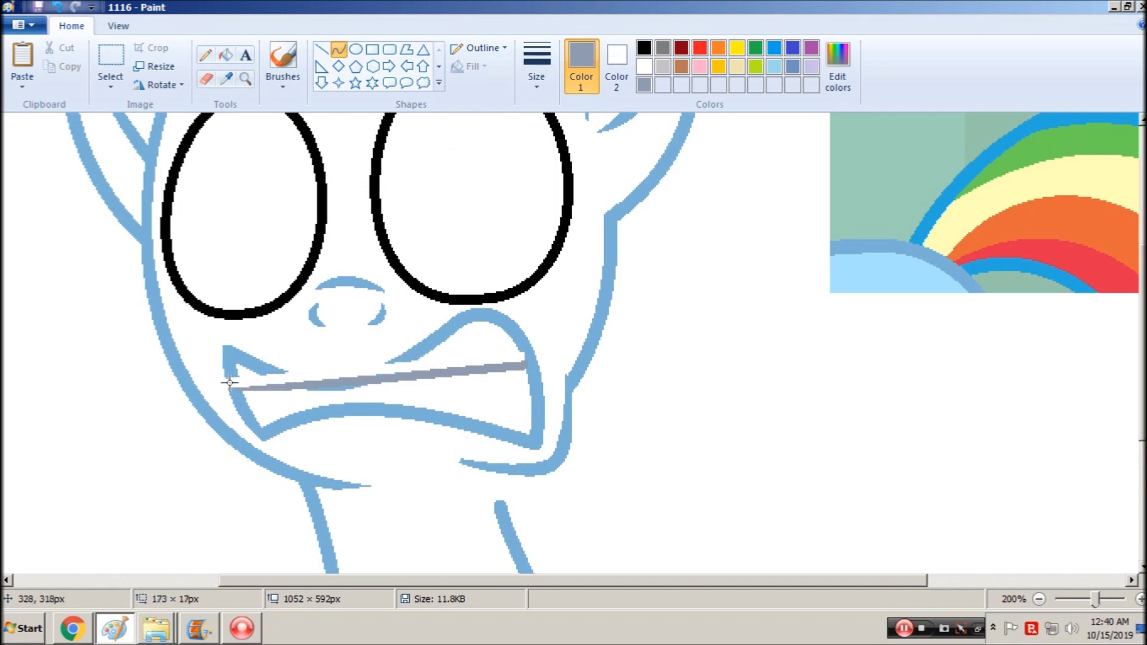
{"action": "right_click", "coordinate": [409, 369]}
{"action": "right_click", "coordinate": [402, 369]}
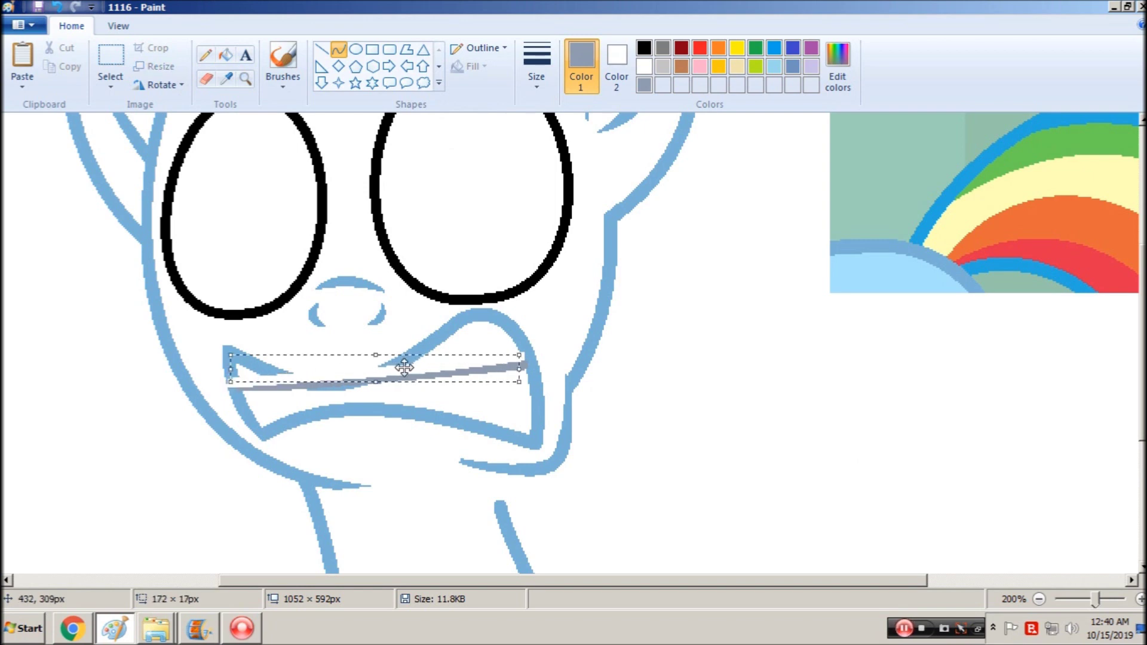
{"action": "key", "text": "ctrl+z"}
Add short straight grey-blue lines along the inner edges of the mouth at both ends of the teeth line
{"action": "left_click", "coordinate": [322, 48]}
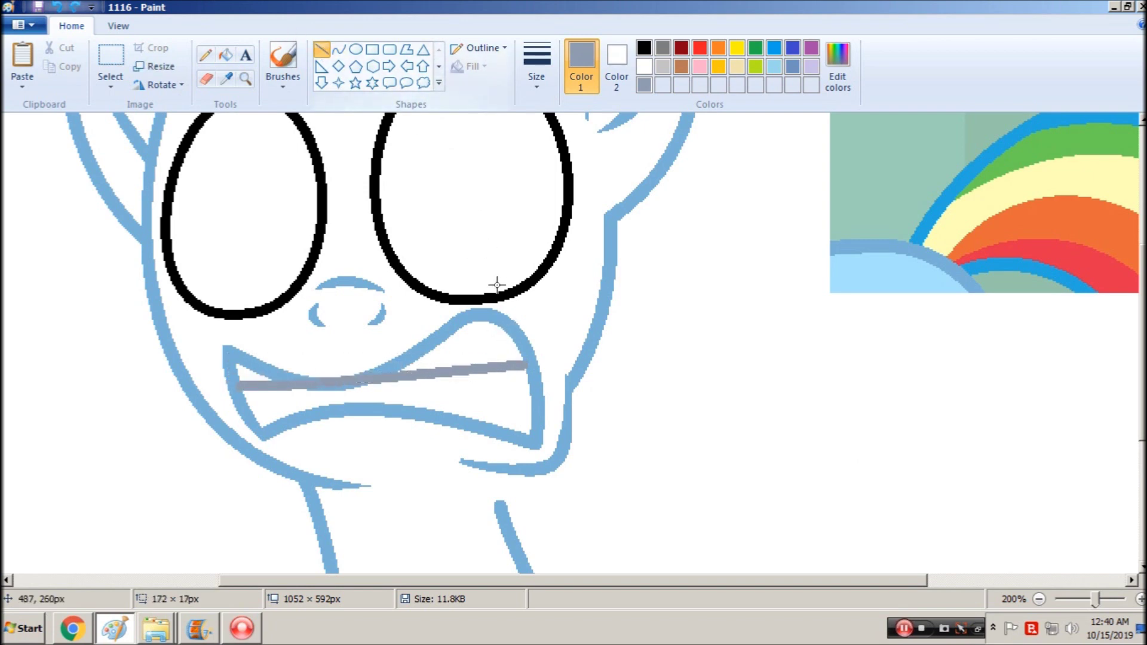
{"action": "left_click_drag", "start_coordinate": [521, 365], "coordinate": [537, 416]}
{"action": "left_click", "coordinate": [524, 366]}
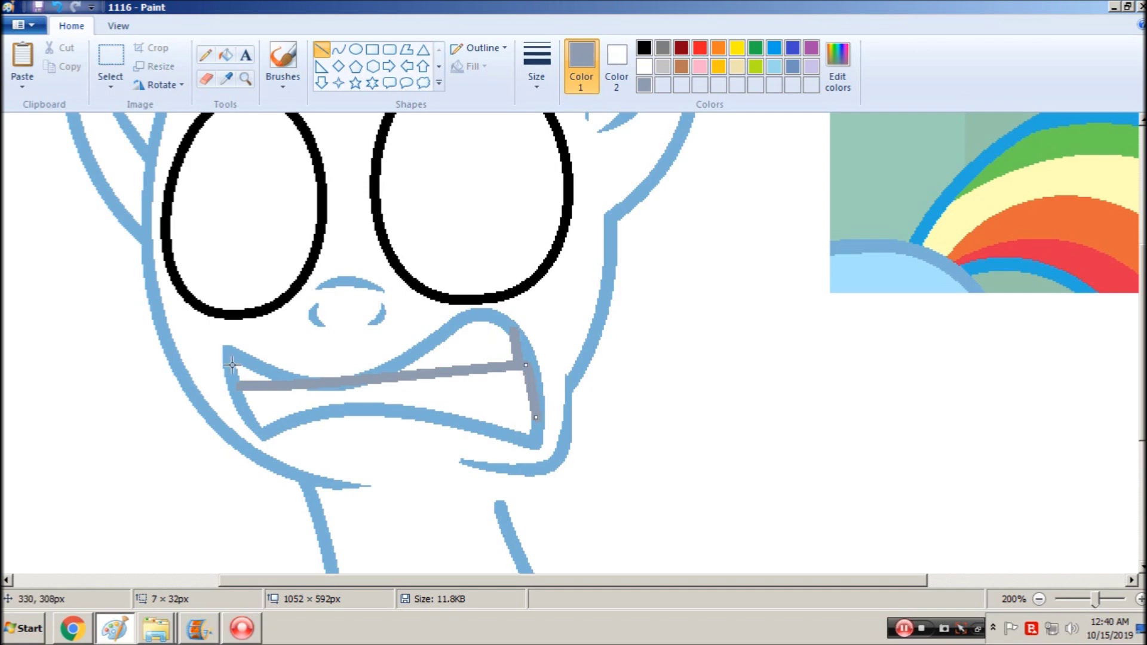
{"action": "left_click_drag", "start_coordinate": [241, 382], "coordinate": [233, 360]}
{"action": "left_click", "coordinate": [251, 84]}
{"action": "right_click", "coordinate": [251, 138]}
Ready the Curve tool in orange with a thin line for the eye, and check the pencil sketch in Movie Maker
{"action": "left_click", "coordinate": [110, 55]}
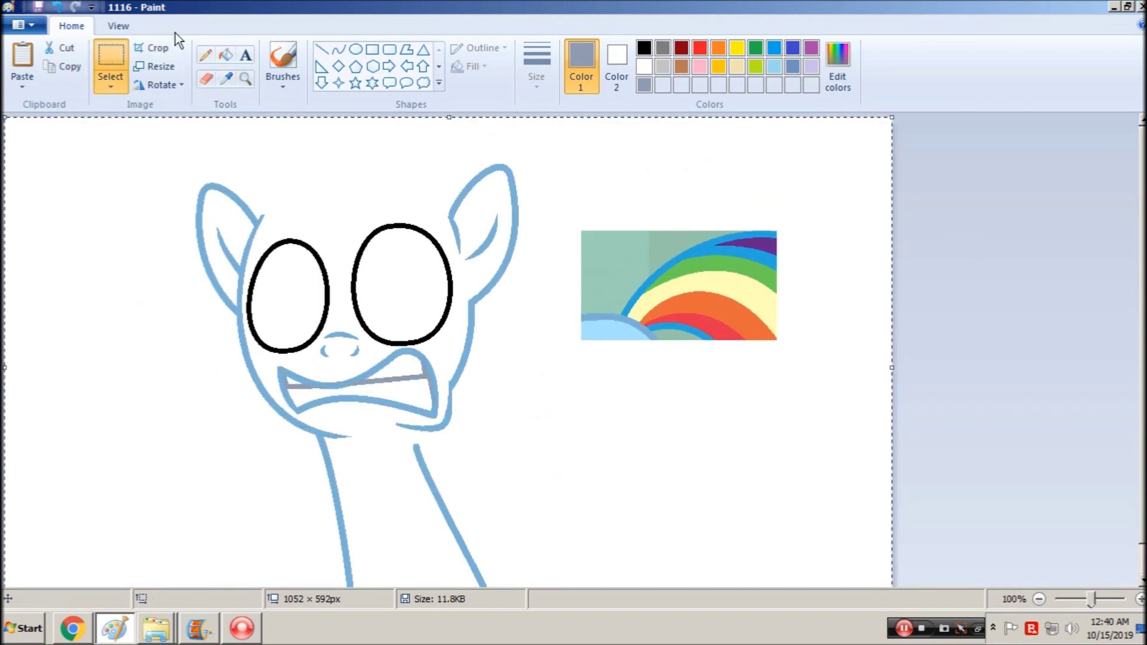
{"action": "left_click", "coordinate": [226, 55]}
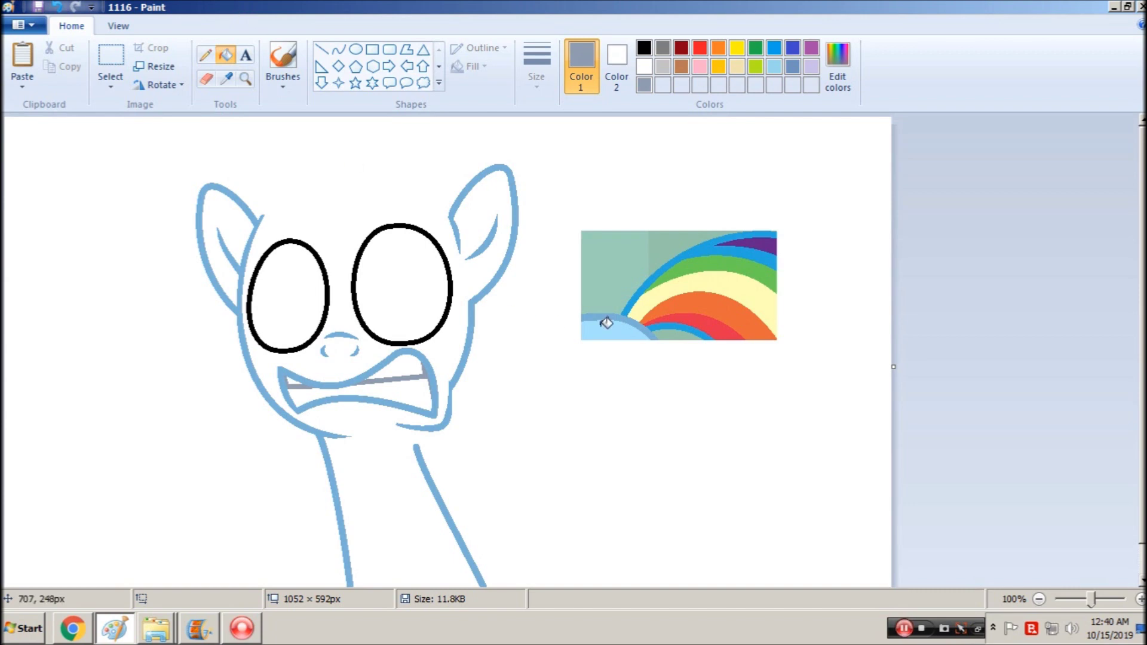
{"action": "left_click", "coordinate": [245, 78]}
{"action": "left_click", "coordinate": [477, 285]}
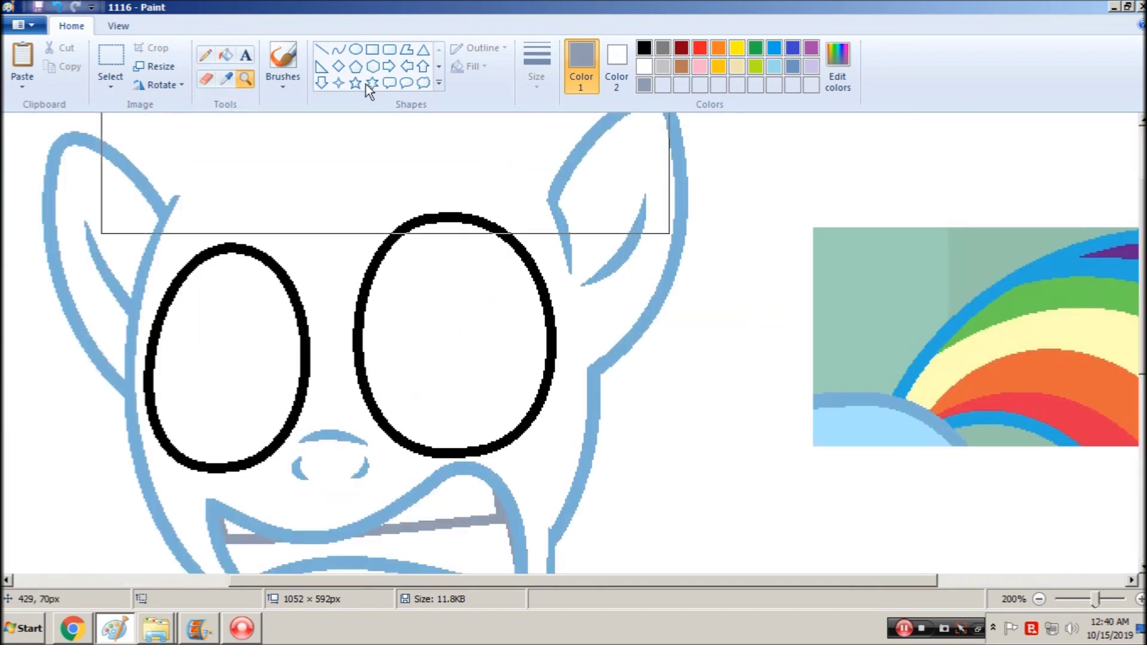
{"action": "left_click", "coordinate": [338, 49]}
{"action": "left_click", "coordinate": [532, 73]}
{"action": "left_click", "coordinate": [517, 156]}
{"action": "left_click", "coordinate": [720, 49]}
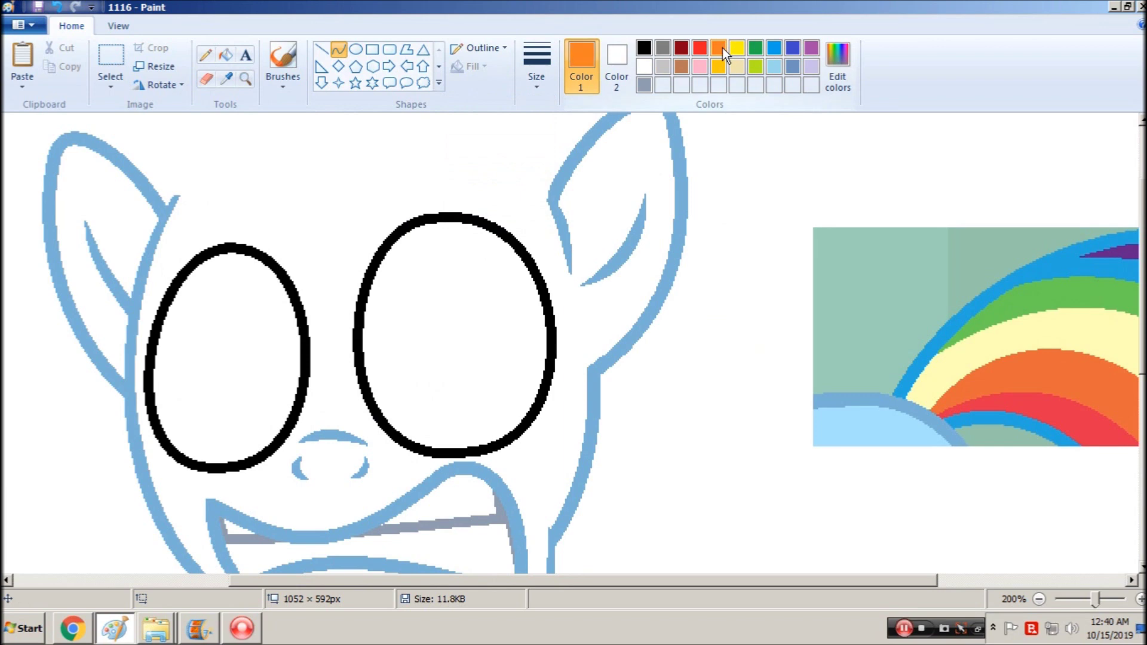
{"action": "left_click", "coordinate": [200, 628]}
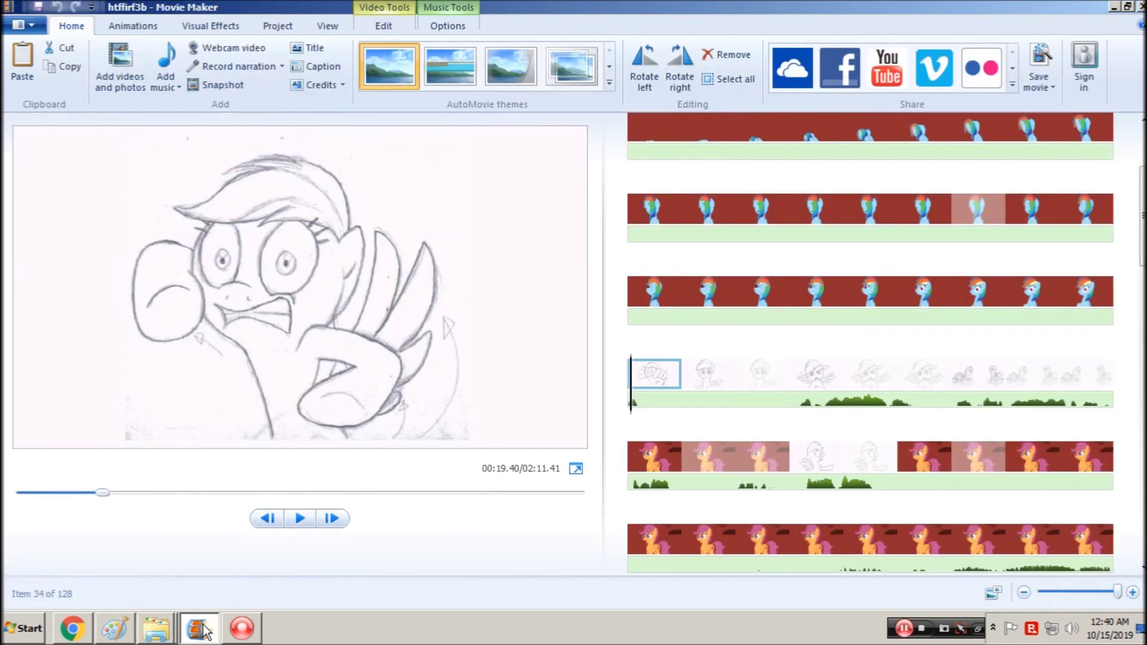
{"action": "left_click", "coordinate": [200, 628]}
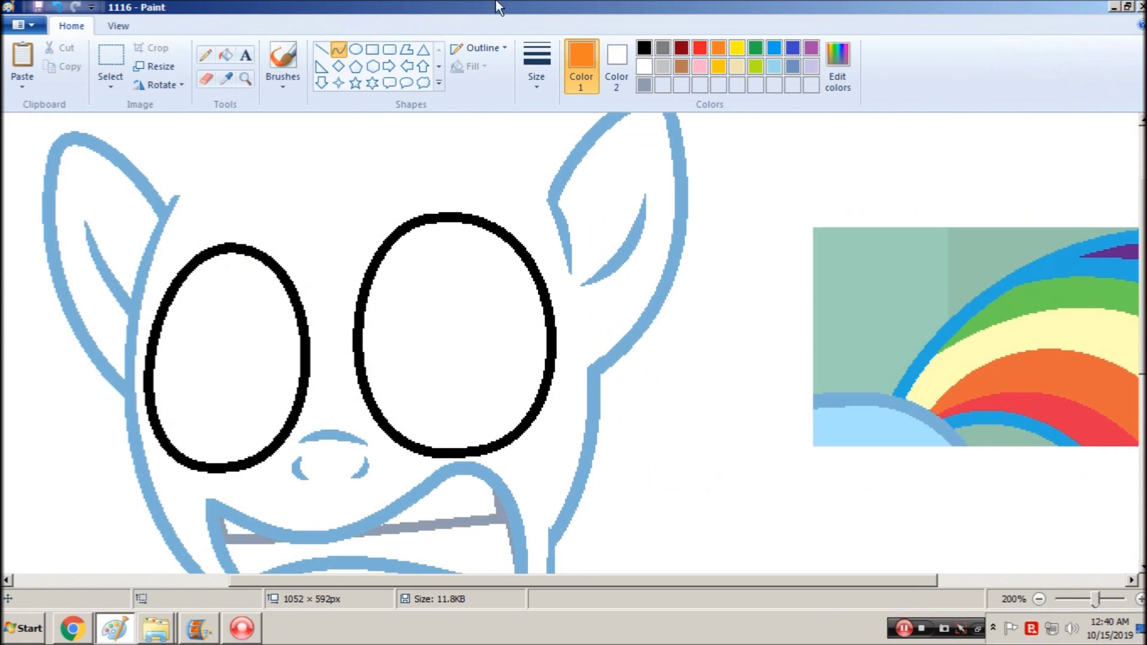
Draw an orange iris outline about 50 px tall inside the larger eye from two facing curves
{"action": "left_click_drag", "start_coordinate": [447, 325], "coordinate": [410, 397]}
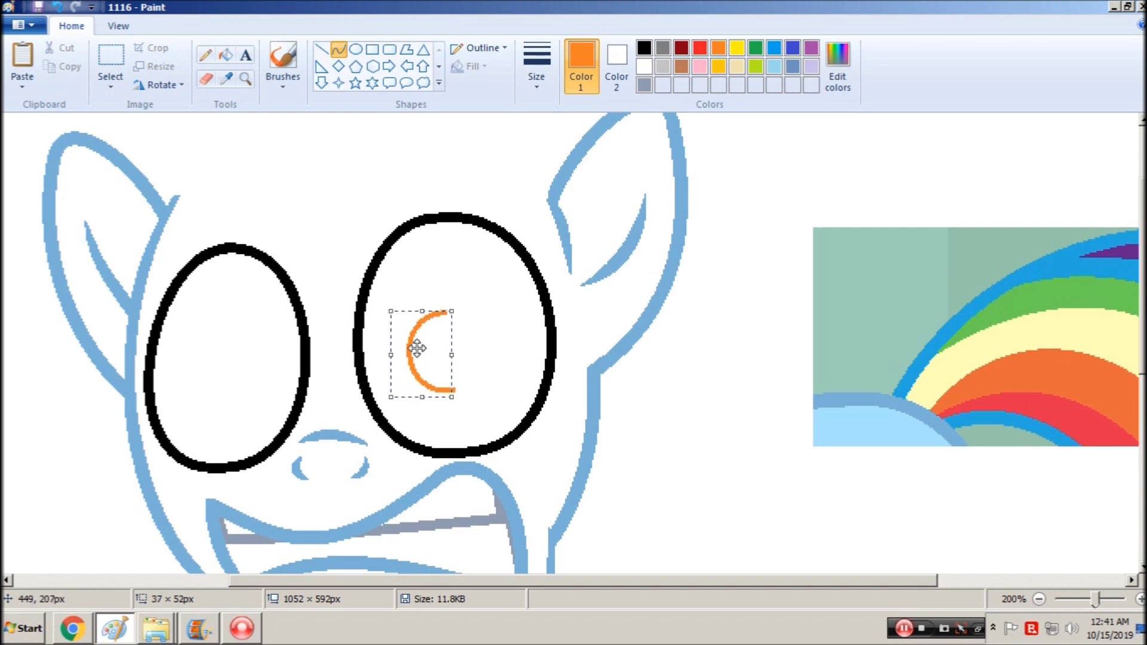
{"action": "left_click_drag", "start_coordinate": [425, 359], "coordinate": [429, 360]}
{"action": "left_click", "coordinate": [542, 311]}
{"action": "left_click_drag", "start_coordinate": [448, 313], "coordinate": [494, 384]}
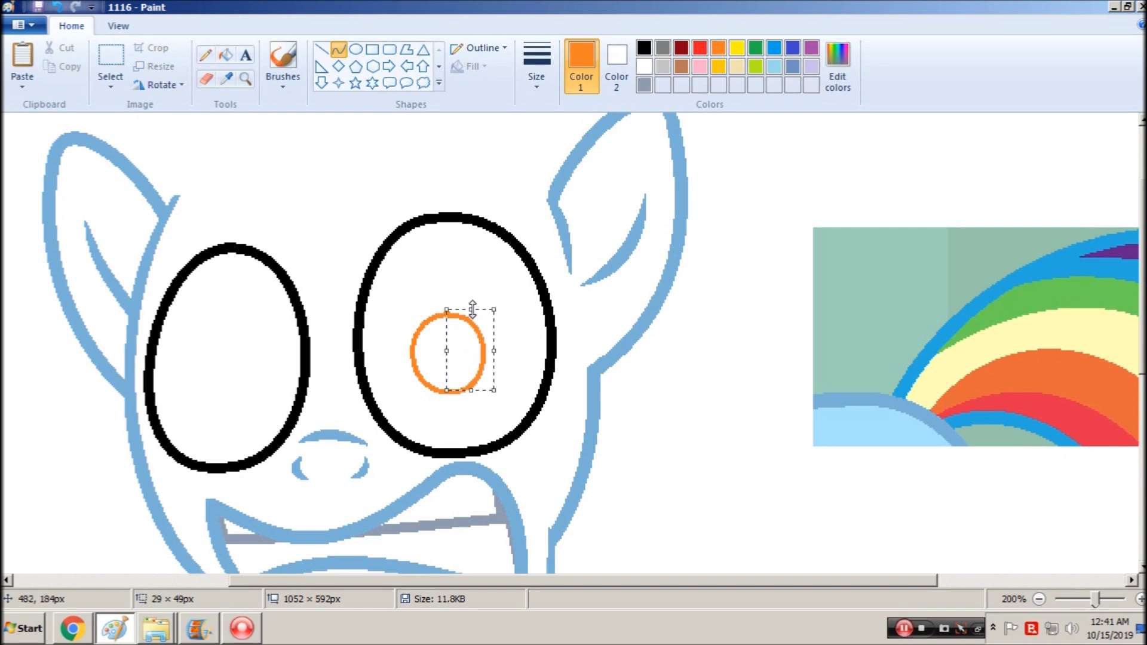
Fill the iris with orange and try to trim its edge with a white curve
{"action": "left_click", "coordinate": [226, 54]}
{"action": "left_click", "coordinate": [456, 347]}
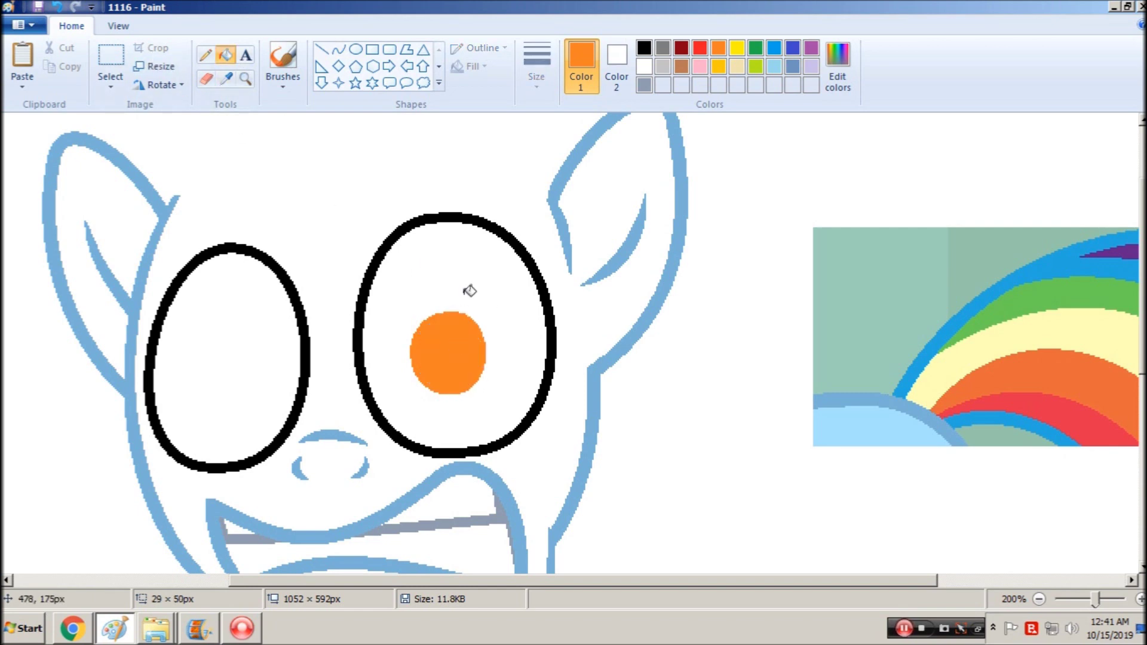
{"action": "left_click", "coordinate": [338, 50]}
{"action": "mouse_move", "coordinate": [438, 307]}
{"action": "left_mouse_down"}
{"action": "mouse_move", "coordinate": [492, 363]}
{"action": "mouse_move", "coordinate": [476, 391]}
{"action": "left_mouse_up"}
{"action": "mouse_move", "coordinate": [461, 326]}
{"action": "left_mouse_down"}
{"action": "mouse_move", "coordinate": [471, 307]}
{"action": "mouse_move", "coordinate": [505, 345]}
{"action": "left_mouse_up"}
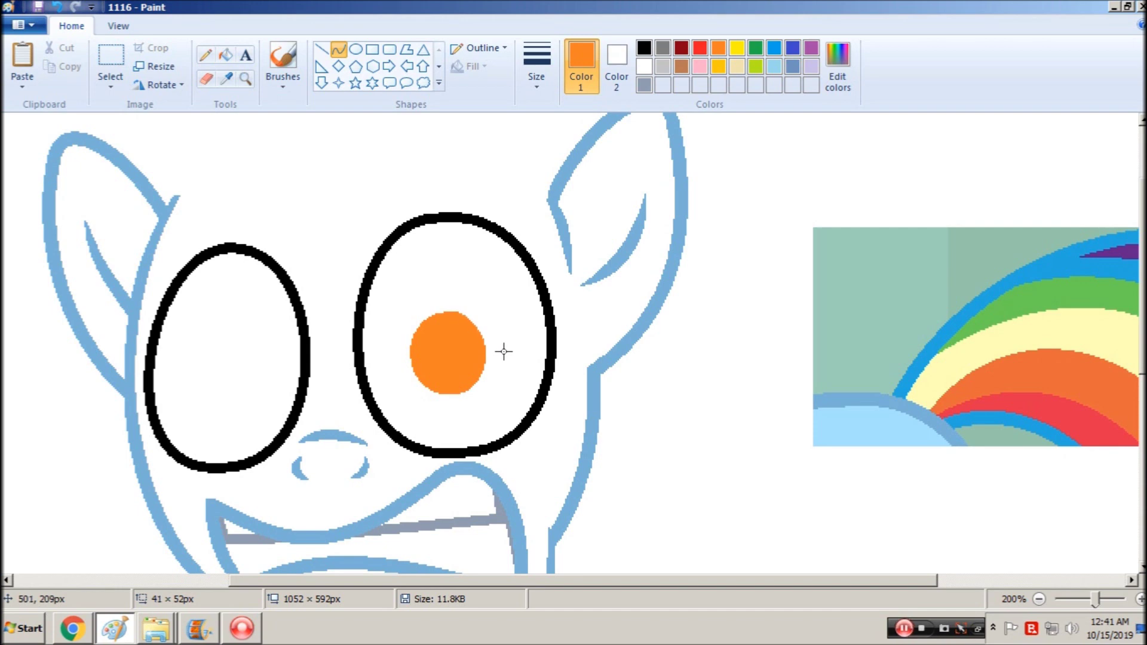
{"action": "left_click_drag", "start_coordinate": [503, 350], "coordinate": [504, 350]}
{"action": "left_click", "coordinate": [687, 314]}
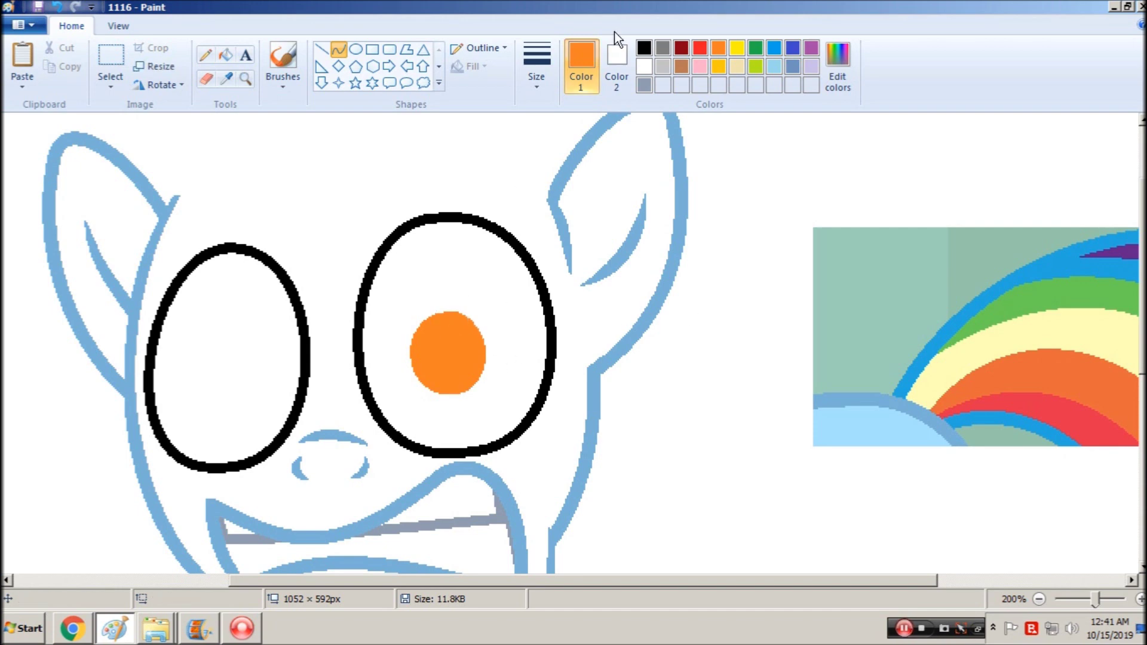
Draw a black pupil and an overlapping white highlight of about 16 × 17 px with the Ellipse tool, and fill both solid
{"action": "left_click", "coordinate": [643, 48]}
{"action": "left_click", "coordinate": [356, 49]}
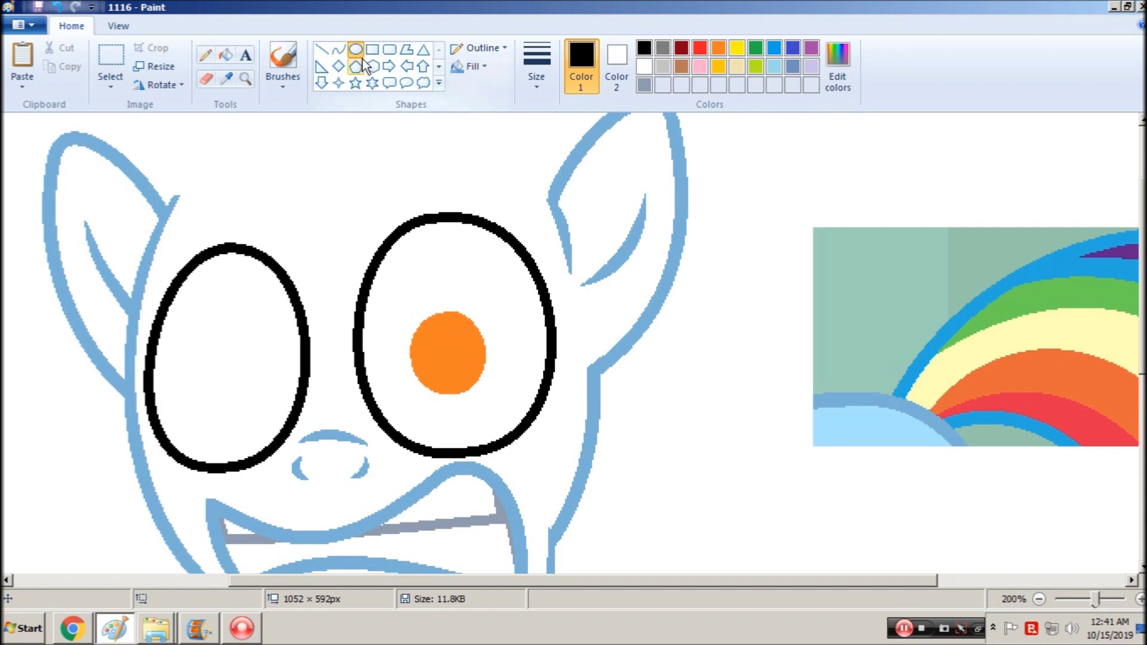
{"action": "mouse_move", "coordinate": [459, 341]}
{"action": "left_mouse_down"}
{"action": "mouse_move", "coordinate": [434, 373]}
{"action": "mouse_move", "coordinate": [459, 329]}
{"action": "mouse_move", "coordinate": [445, 345]}
{"action": "left_mouse_up"}
{"action": "left_click", "coordinate": [463, 332]}
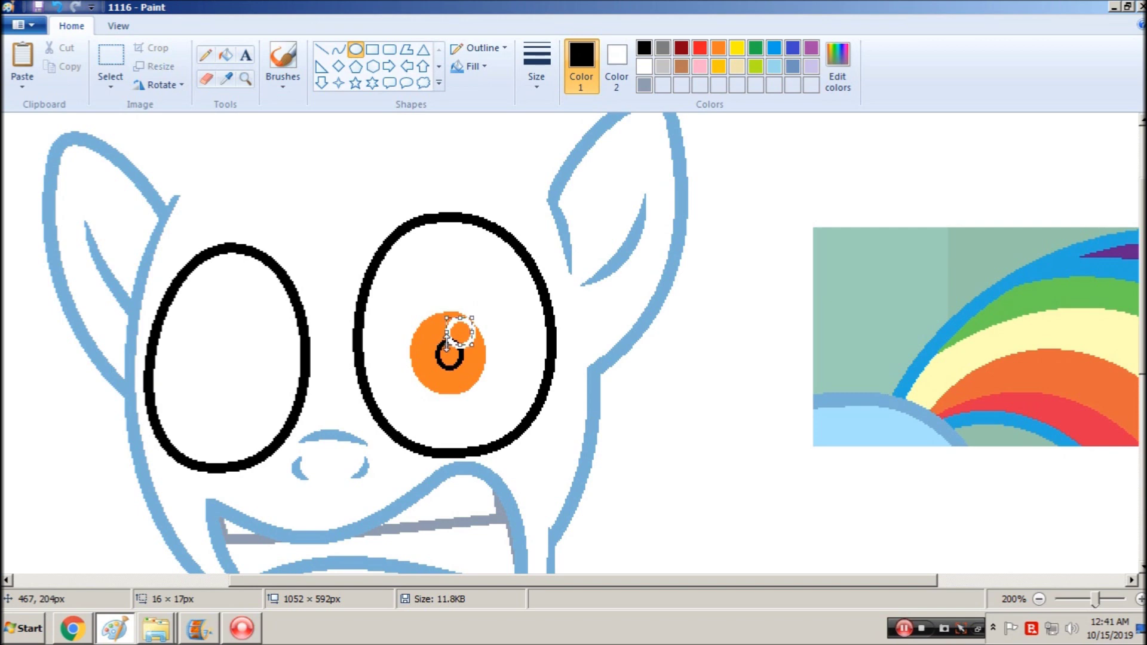
{"action": "left_click", "coordinate": [658, 288]}
{"action": "left_click", "coordinate": [226, 55]}
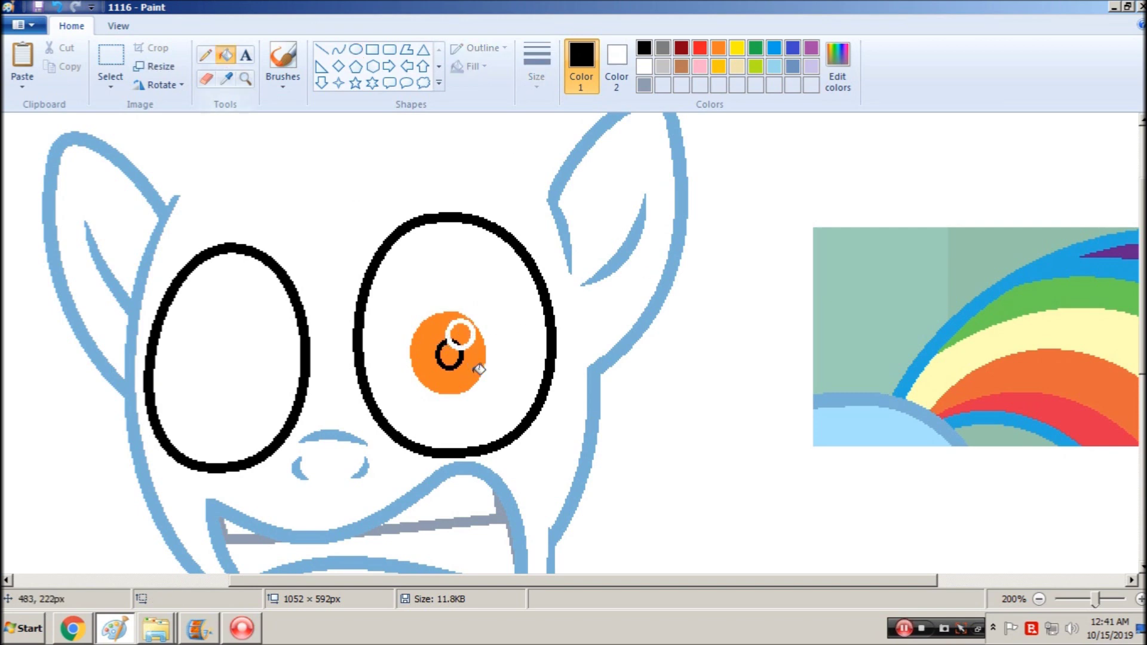
{"action": "left_click", "coordinate": [450, 355]}
{"action": "right_click", "coordinate": [460, 338]}
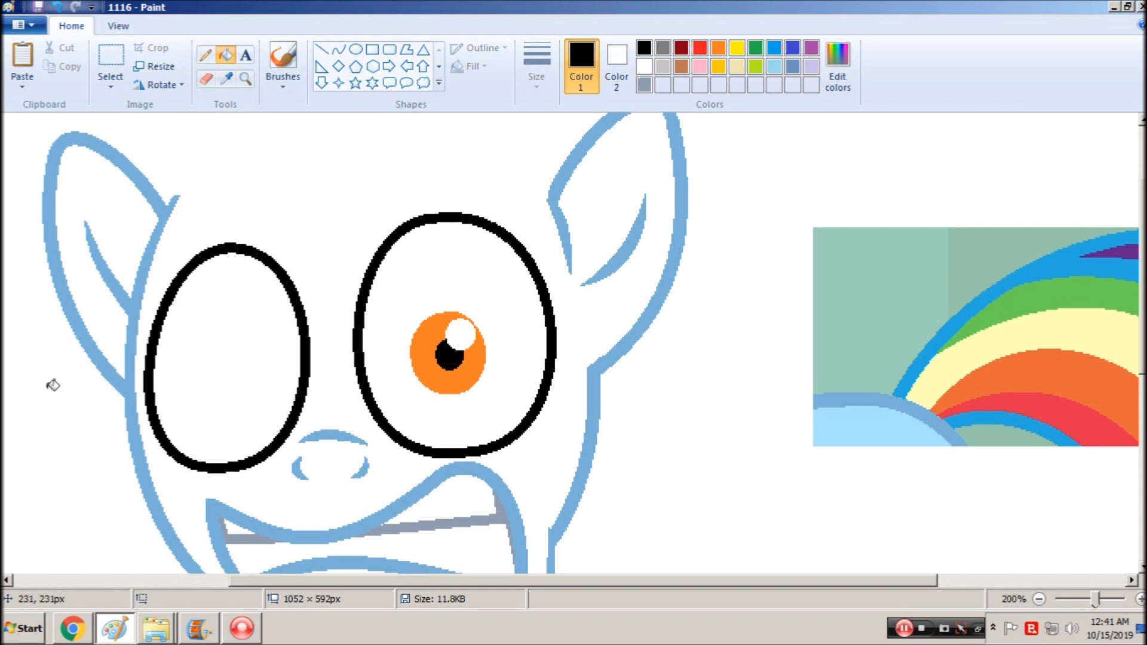
Undo the highlight, the pupil and the iris fill, back to the empty orange iris outline
{"action": "key", "text": "ctrl+z"}
{"action": "key", "text": "ctrl+z"}
{"action": "key", "text": "ctrl+z"}
{"action": "key", "text": "ctrl+z"}
{"action": "key", "text": "ctrl+z"}
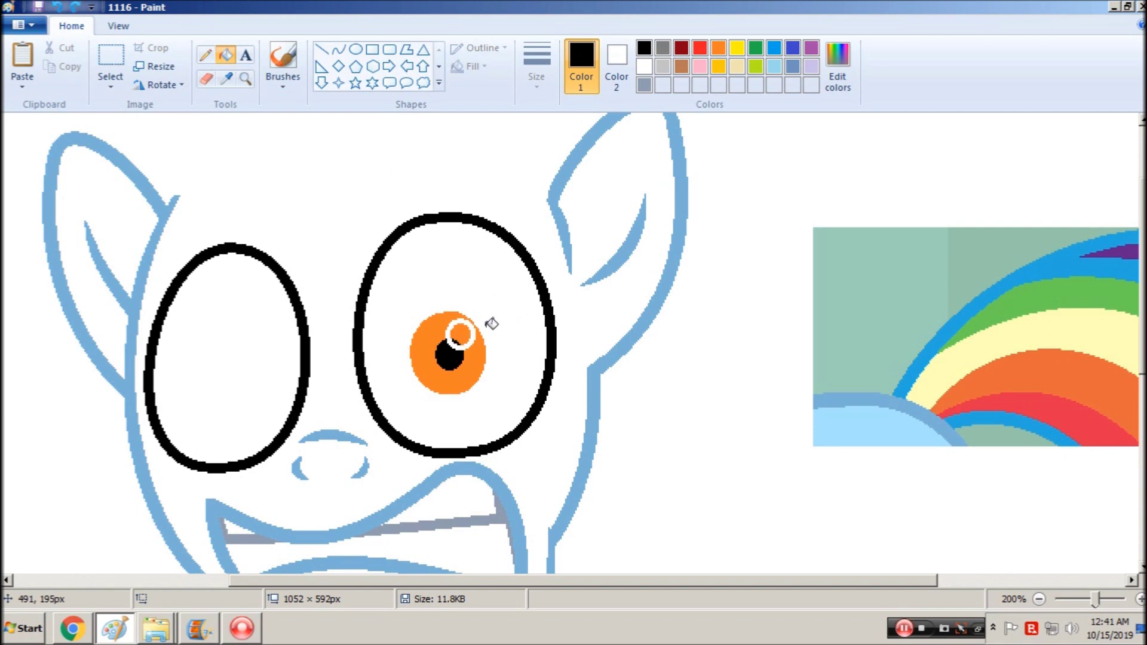
{"action": "key", "text": "ctrl+z"}
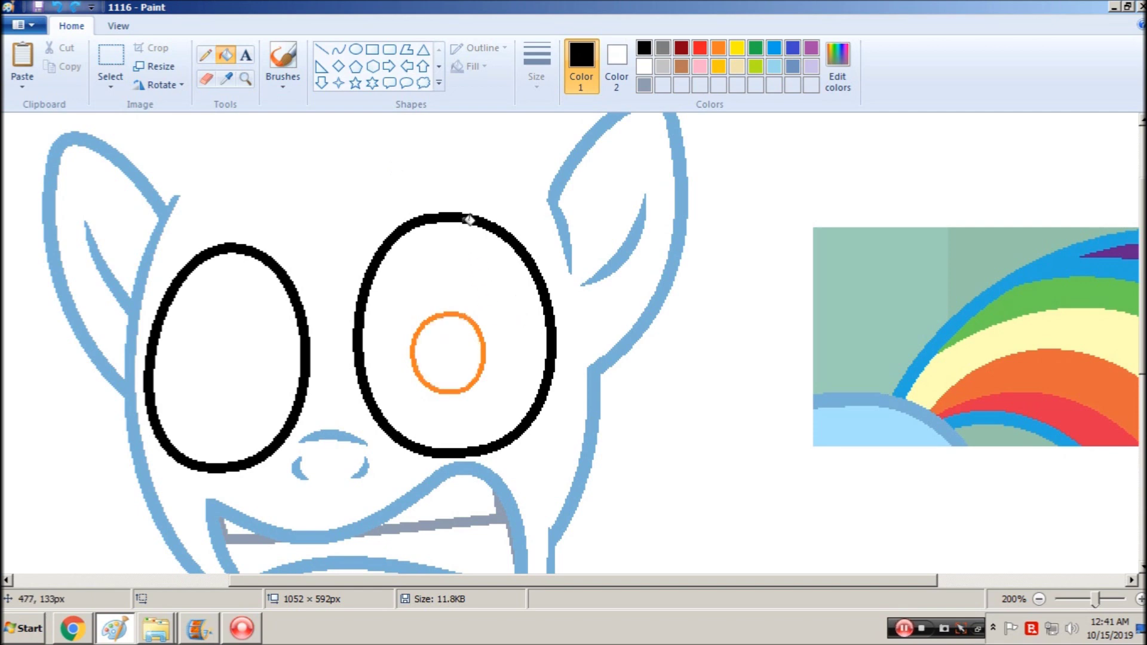
Trim the iris outline's upper-right edge with a white curve, and centre a black pupil ellipse of about 14 × 15 px inside
{"action": "left_click", "coordinate": [338, 49]}
{"action": "left_click_drag", "start_coordinate": [449, 312], "coordinate": [488, 318]}
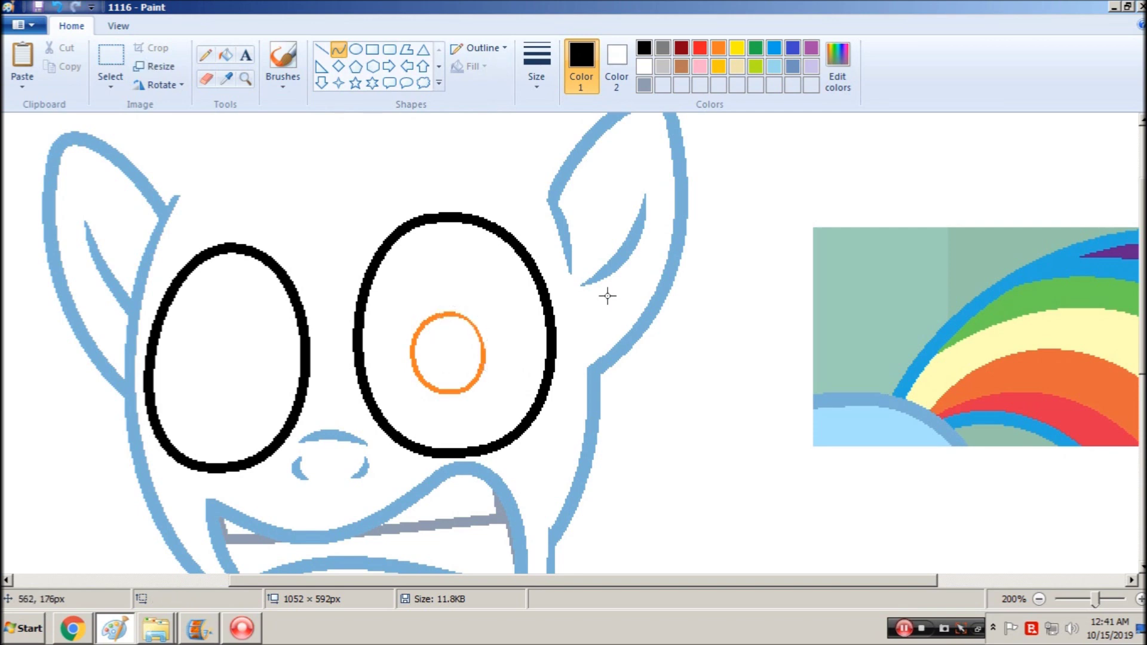
{"action": "left_click", "coordinate": [356, 49]}
{"action": "left_click_drag", "start_coordinate": [454, 346], "coordinate": [432, 368]}
{"action": "key", "text": "Right"}
{"action": "key", "text": "Right"}
{"action": "key", "text": "Right"}
{"action": "key", "text": "Up"}
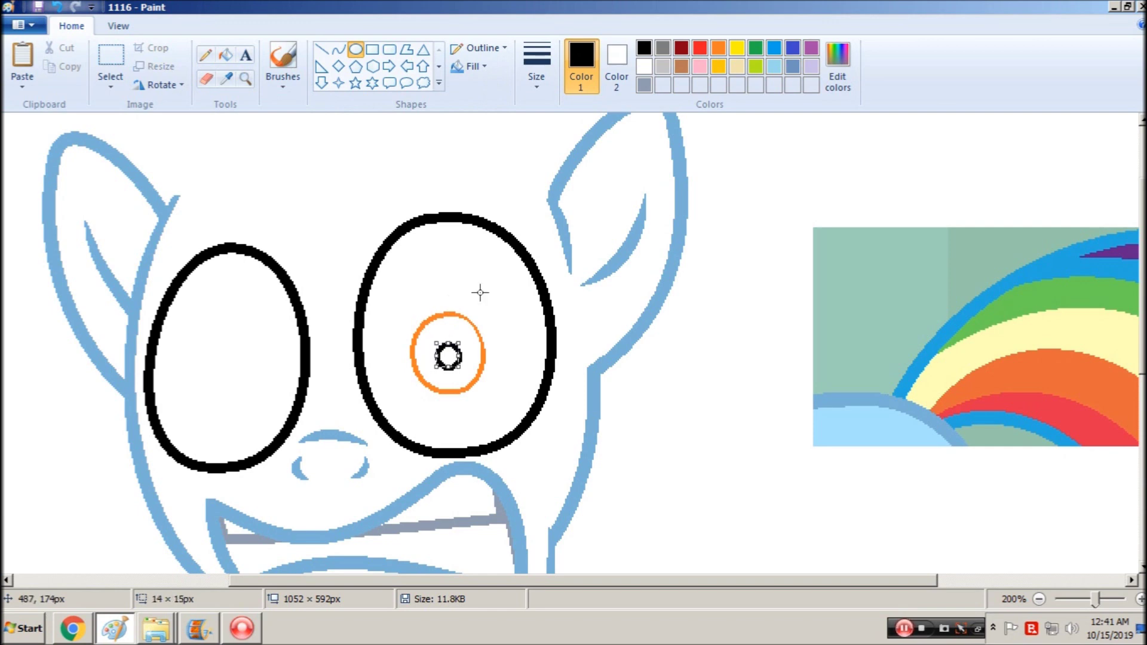
{"action": "key", "text": "Up"}
{"action": "key", "text": "Up"}
{"action": "left_click", "coordinate": [480, 293]}
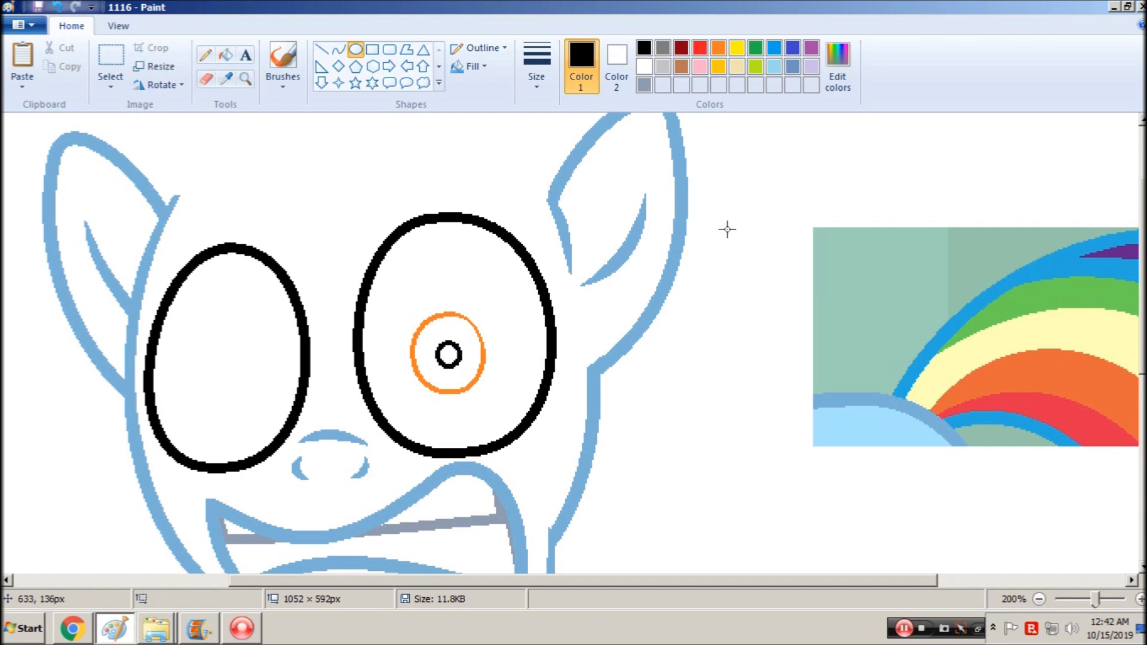
Draw a blue highlight circle overlapping the upper right of the pupil inside the iris
{"action": "left_click", "coordinate": [773, 48]}
{"action": "left_click_drag", "start_coordinate": [473, 320], "coordinate": [443, 352]}
{"action": "left_click", "coordinate": [585, 307]}
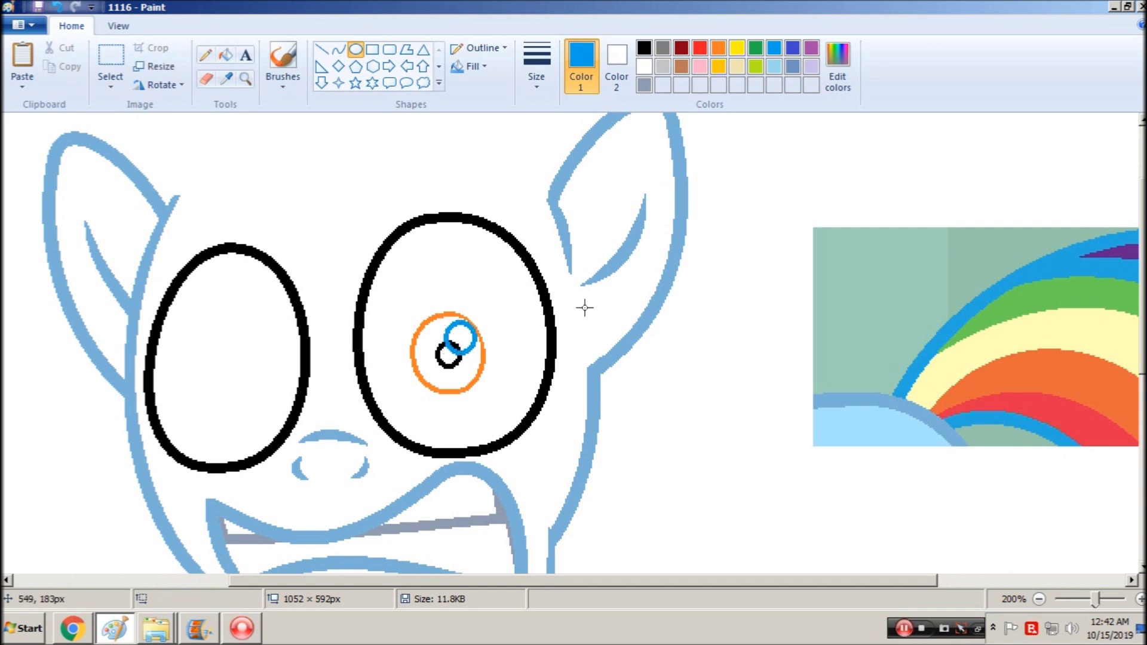
Fill the iris area around the pupil and highlight outlines with orange
{"action": "left_click", "coordinate": [245, 78]}
{"action": "left_click", "coordinate": [468, 294]}
{"action": "left_click", "coordinate": [226, 55]}
{"action": "left_click", "coordinate": [714, 48]}
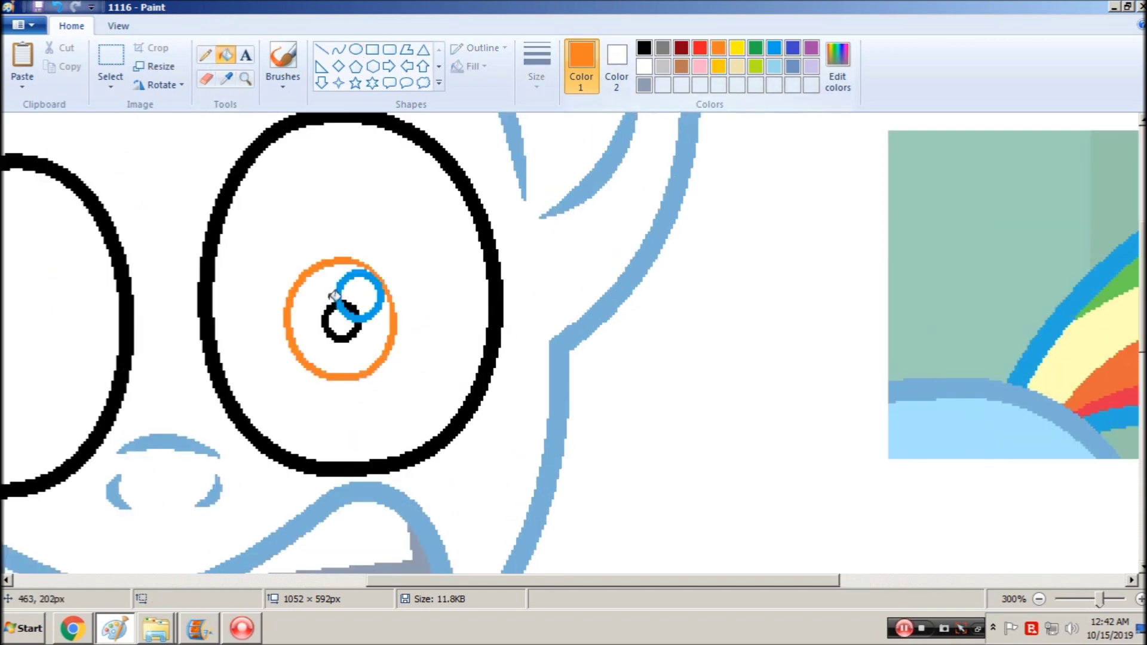
{"action": "left_click", "coordinate": [372, 270]}
{"action": "key", "text": "ctrl+z"}
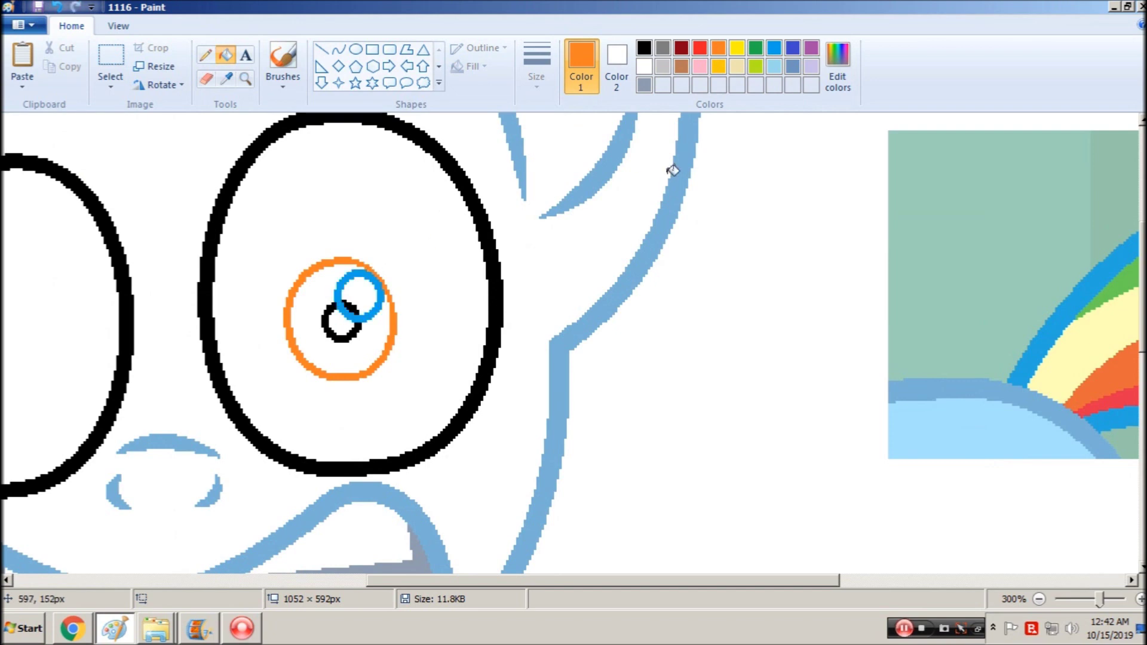
{"action": "left_click", "coordinate": [369, 345]}
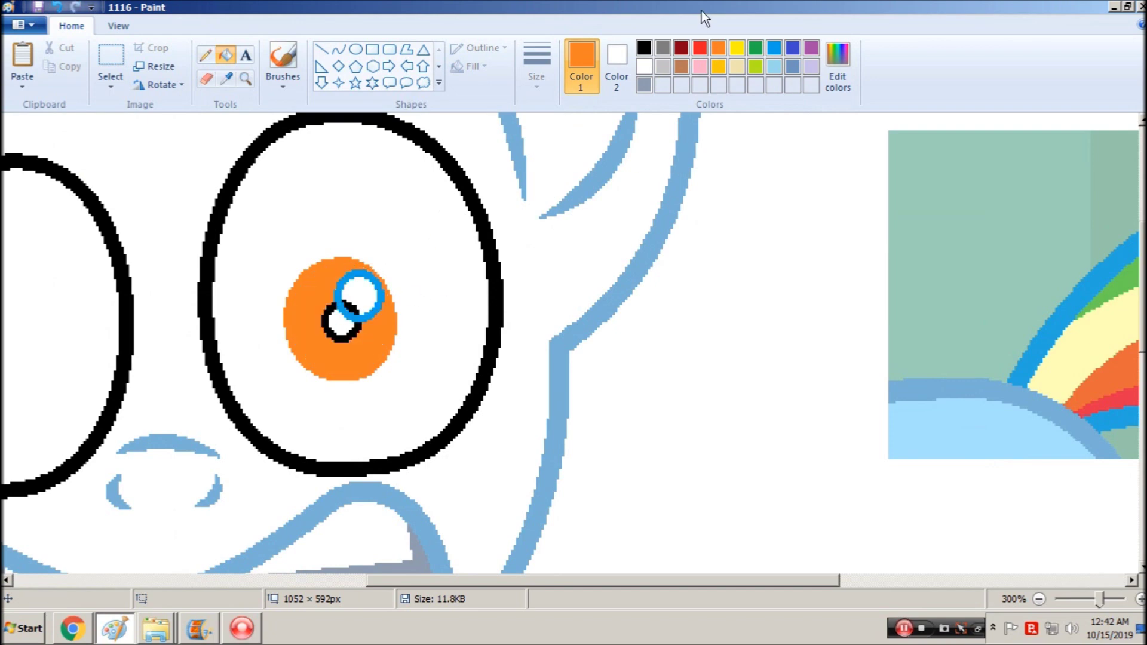
Fill the larger eye's pupil with black and turn its blue highlight outline white
{"action": "left_click", "coordinate": [645, 49]}
{"action": "left_click", "coordinate": [340, 322]}
{"action": "right_click", "coordinate": [359, 275]}
{"action": "left_click", "coordinate": [245, 79]}
{"action": "right_click", "coordinate": [333, 200]}
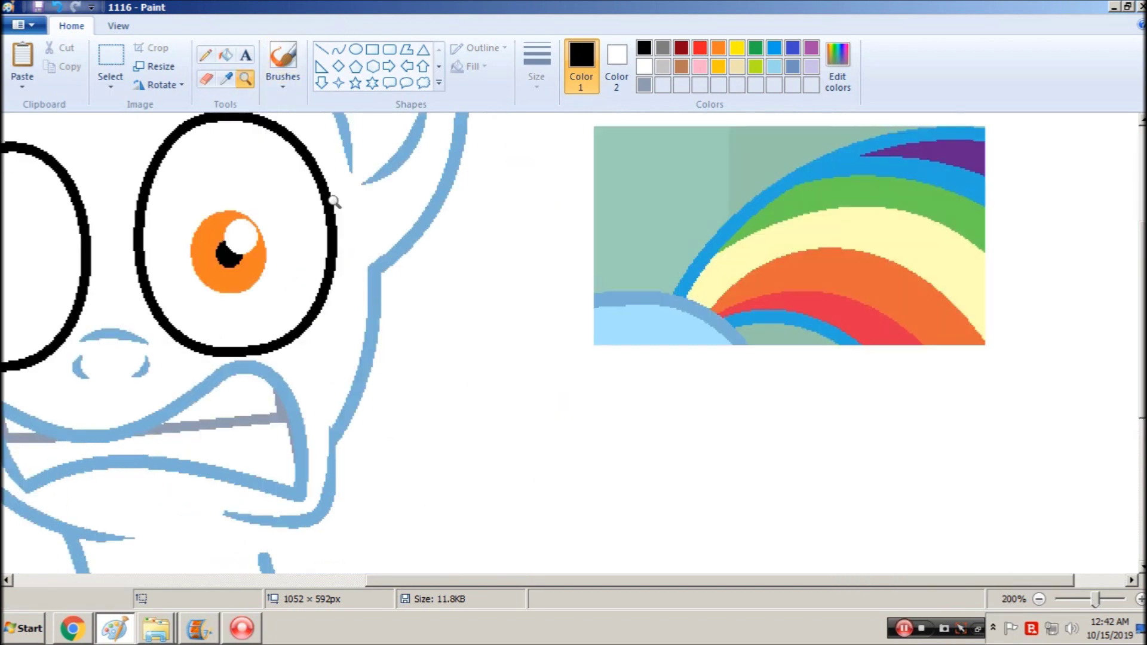
{"action": "right_click", "coordinate": [341, 195]}
{"action": "left_click", "coordinate": [413, 282]}
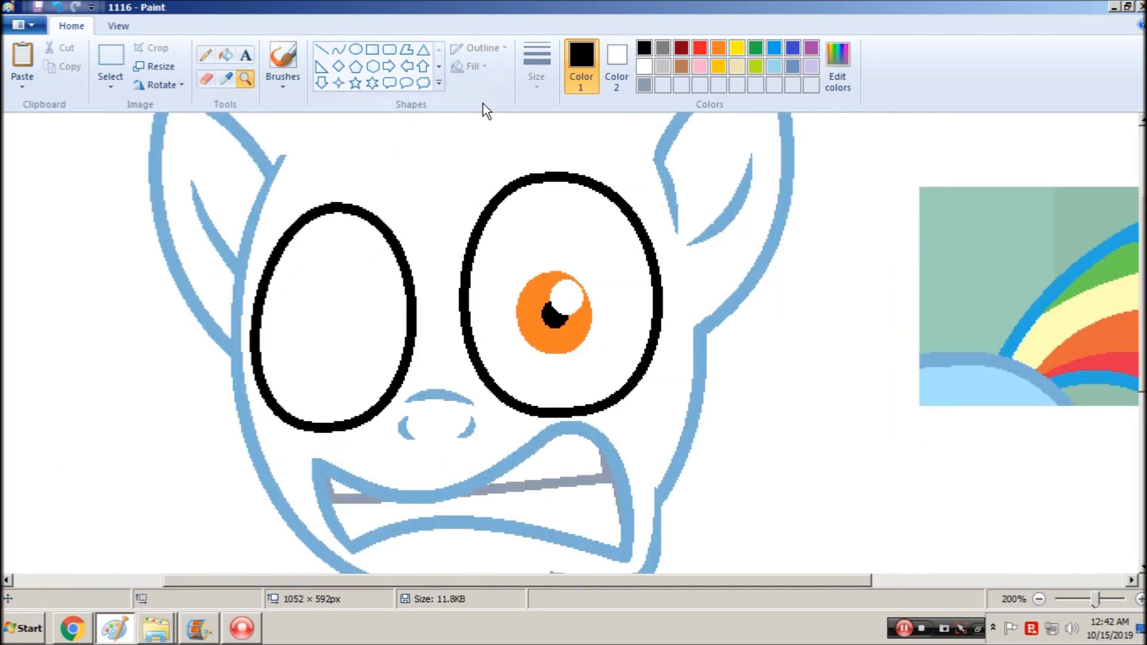
Undo the highlight, pupil and iris fills of the larger eye, back to the coloured outlines
{"action": "left_click", "coordinate": [225, 55]}
{"action": "key", "text": "ctrl+z"}
{"action": "key", "text": "ctrl+z"}
{"action": "key", "text": "ctrl+z"}
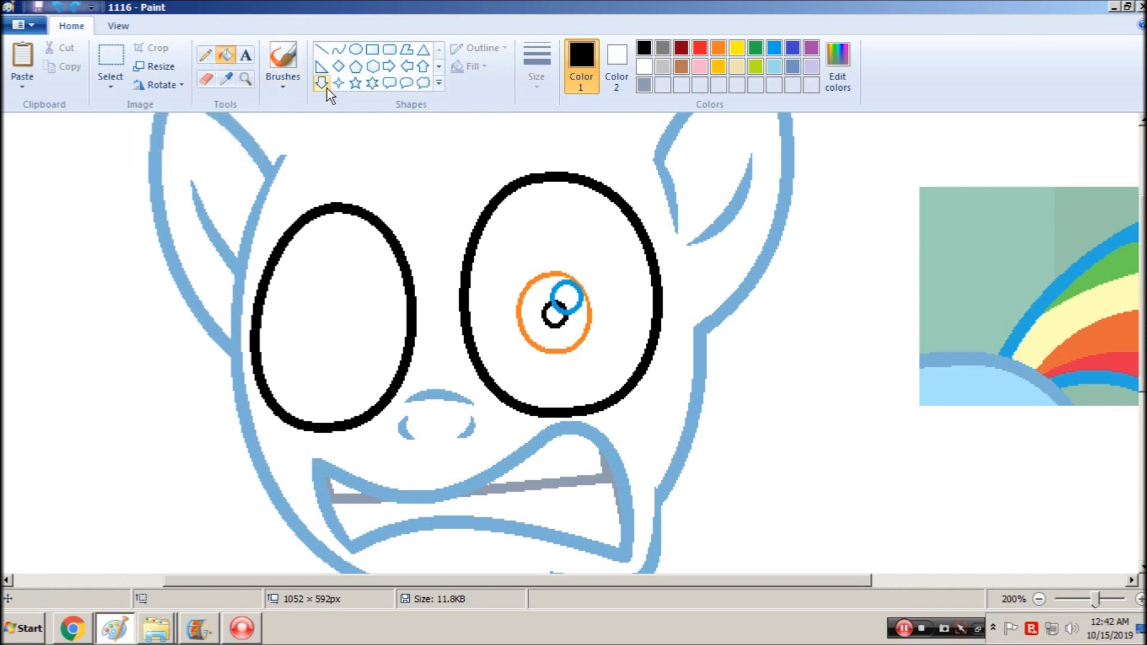
Draw a closed orange iris outline inside the smaller eye with the Curve tool
{"action": "left_click", "coordinate": [345, 50]}
{"action": "left_click", "coordinate": [719, 47]}
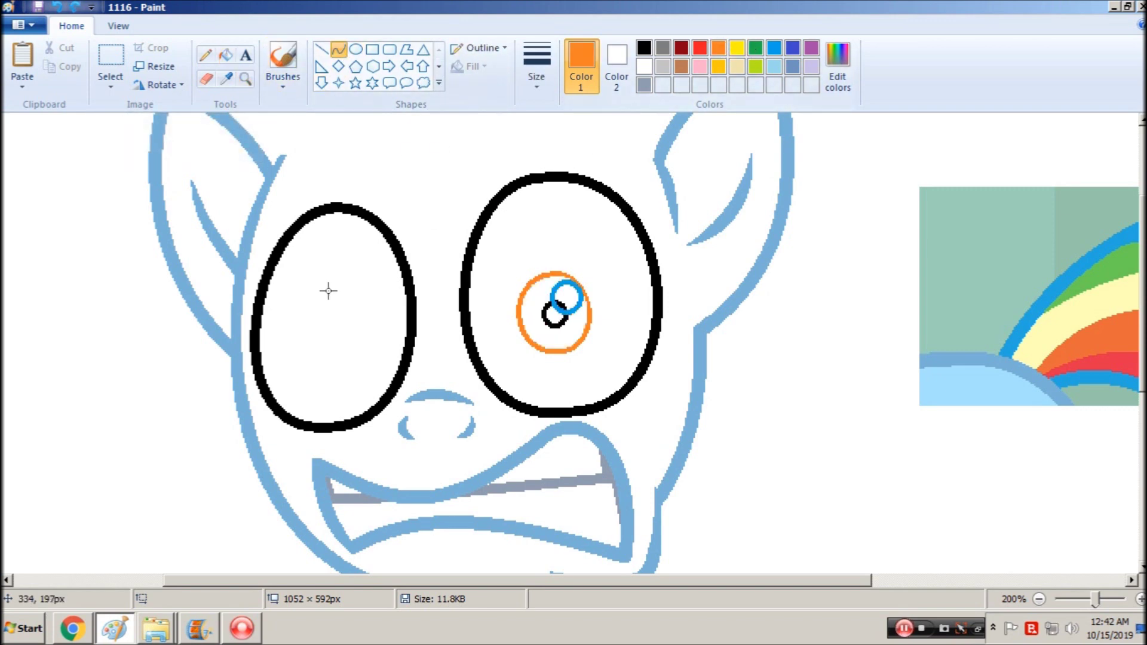
{"action": "left_click_drag", "start_coordinate": [360, 298], "coordinate": [368, 367]}
{"action": "mouse_move", "coordinate": [349, 326]}
{"action": "left_mouse_down"}
{"action": "mouse_move", "coordinate": [317, 300]}
{"action": "mouse_move", "coordinate": [318, 376]}
{"action": "mouse_move", "coordinate": [527, 311]}
{"action": "mouse_move", "coordinate": [282, 328]}
{"action": "mouse_move", "coordinate": [320, 311]}
{"action": "mouse_move", "coordinate": [309, 318]}
{"action": "mouse_move", "coordinate": [347, 364]}
{"action": "mouse_move", "coordinate": [376, 290]}
{"action": "left_mouse_up"}
{"action": "left_click", "coordinate": [473, 297]}
{"action": "mouse_move", "coordinate": [373, 346]}
{"action": "left_mouse_down"}
{"action": "mouse_move", "coordinate": [384, 366]}
{"action": "mouse_move", "coordinate": [365, 365]}
{"action": "left_mouse_up"}
{"action": "left_click", "coordinate": [890, 314]}
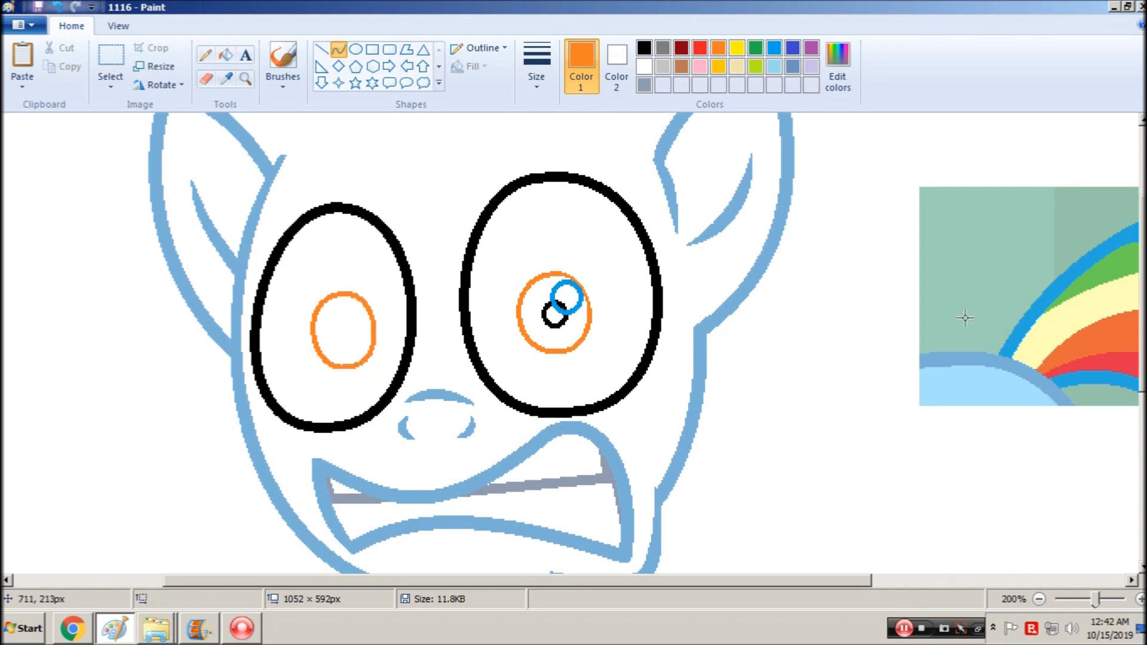
Draw a black pupil ellipse of about 11 × 14 px centred in the smaller eye's iris outline
{"action": "left_click", "coordinate": [643, 48]}
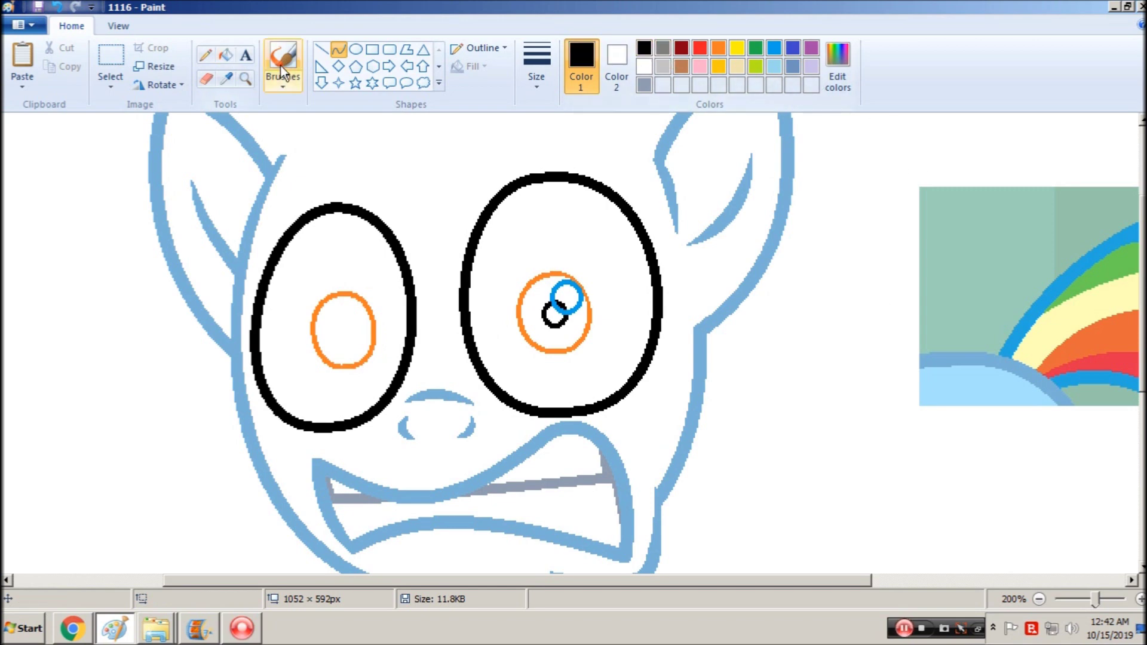
{"action": "left_click", "coordinate": [355, 50]}
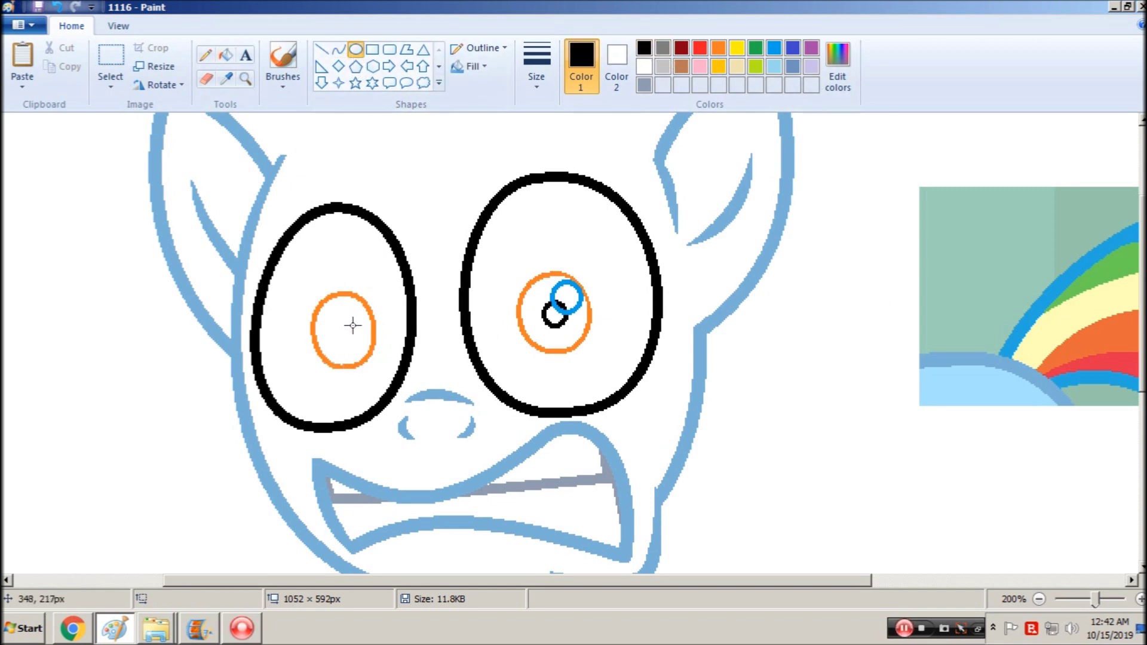
{"action": "left_click_drag", "start_coordinate": [350, 324], "coordinate": [338, 339]}
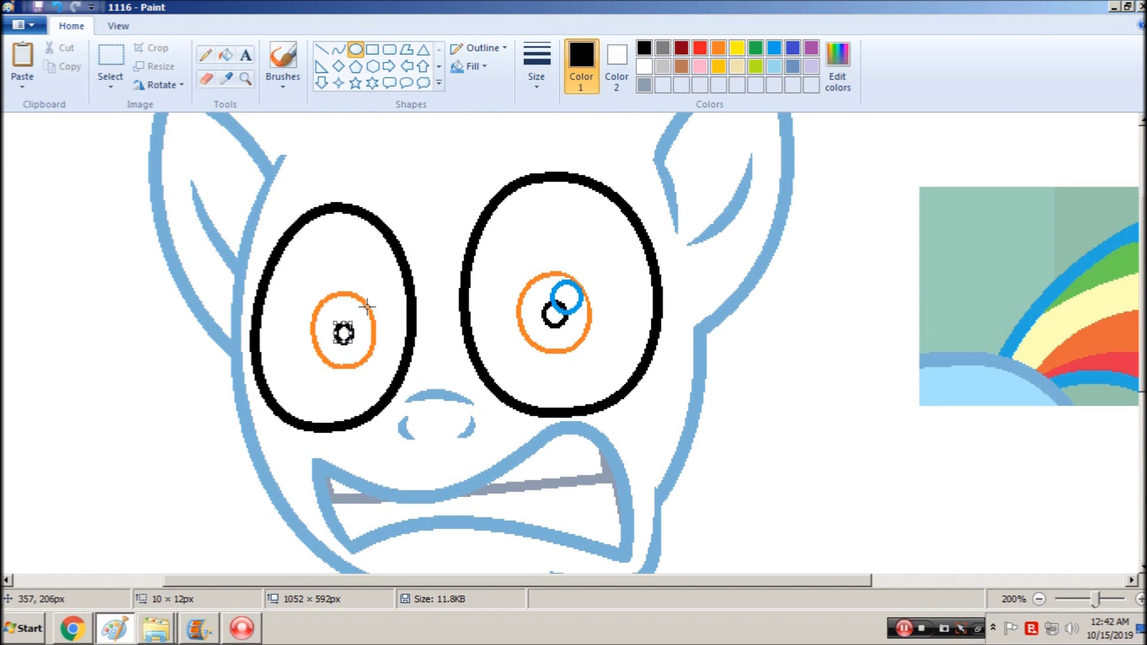
{"action": "key", "text": "Right"}
{"action": "left_click_drag", "start_coordinate": [334, 315], "coordinate": [327, 312]}
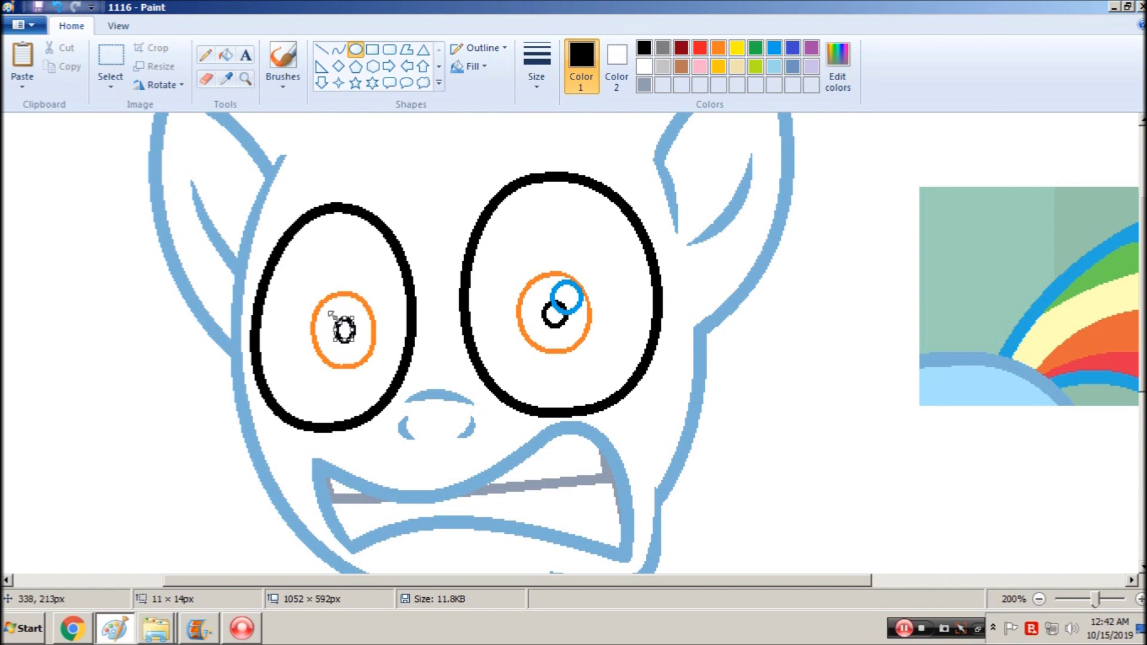
{"action": "left_click", "coordinate": [367, 298]}
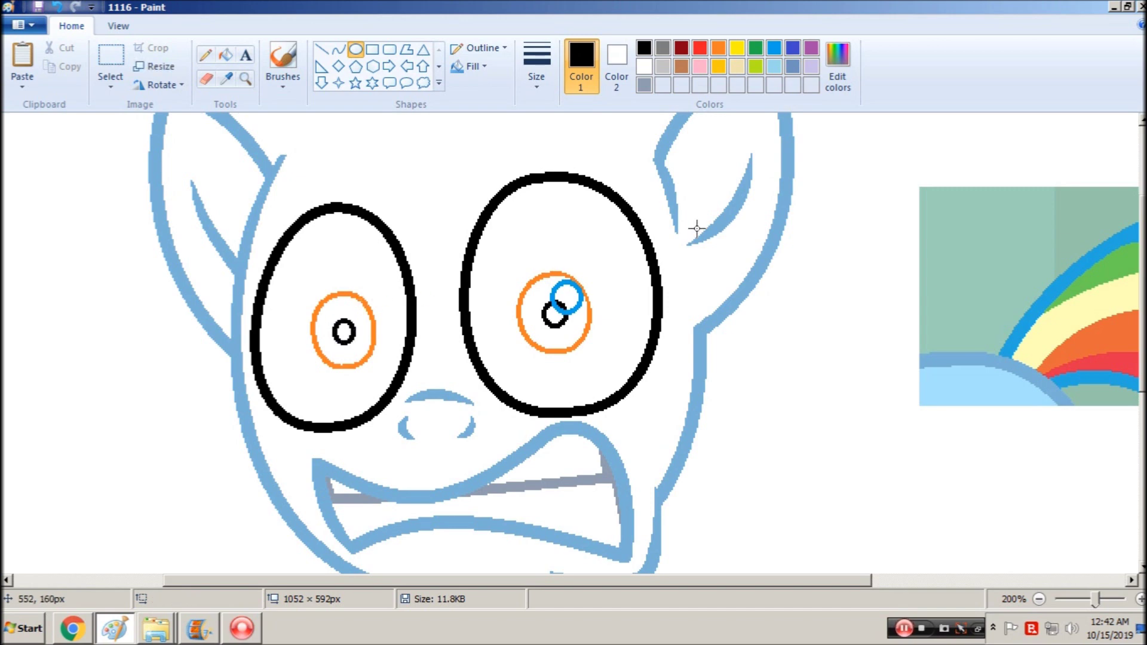
Draw a blue highlight ellipse of about 16 × 19 px overlapping the upper right of the smaller eye's pupil
{"action": "left_click", "coordinate": [774, 48]}
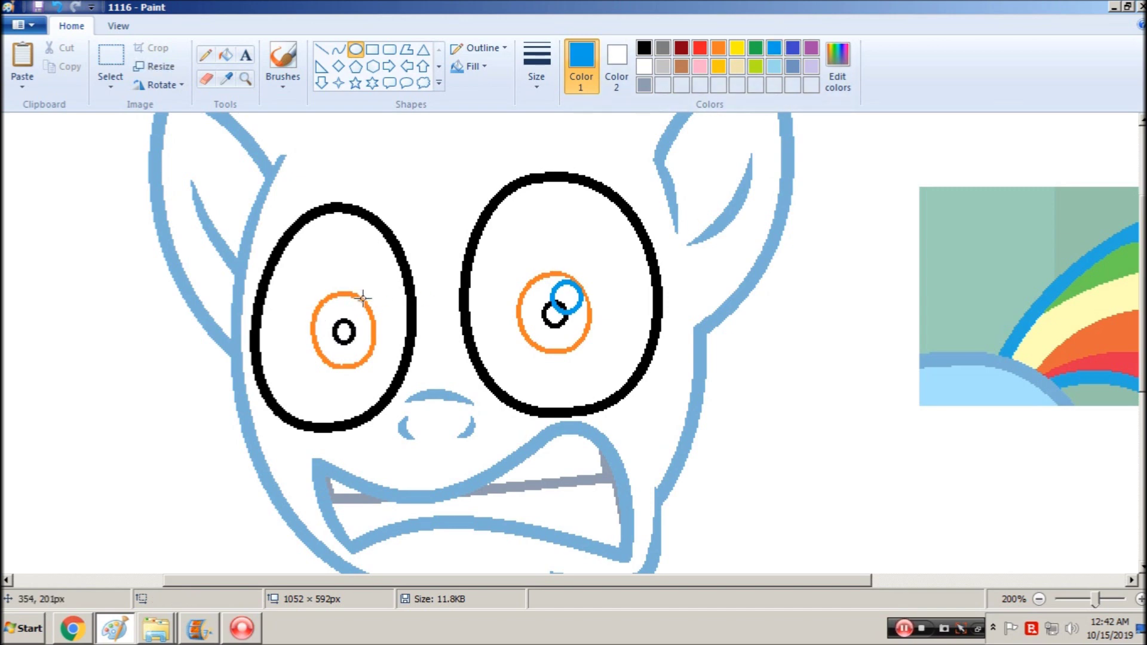
{"action": "left_click_drag", "start_coordinate": [364, 300], "coordinate": [335, 329]}
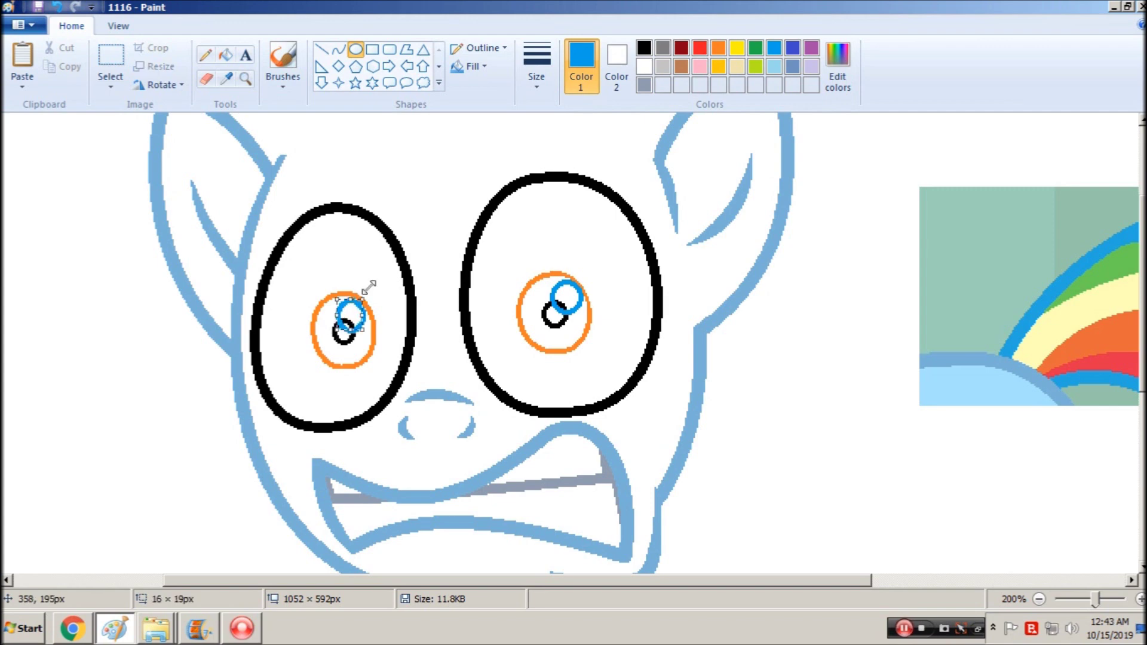
{"action": "left_click", "coordinate": [538, 313]}
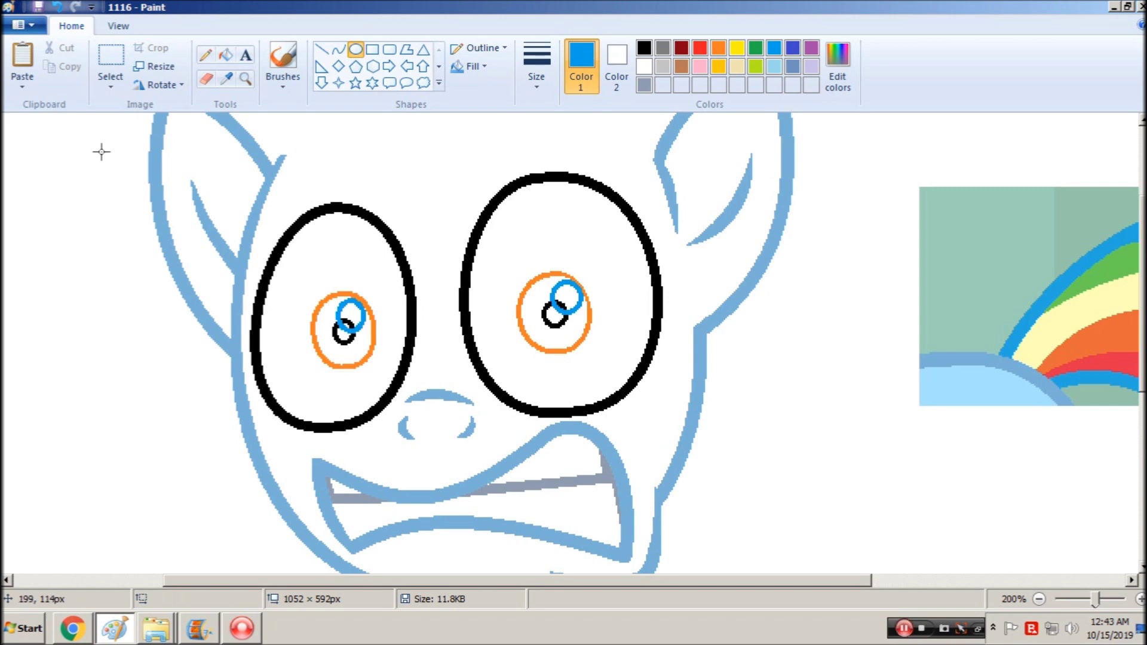
{"action": "left_click", "coordinate": [110, 60]}
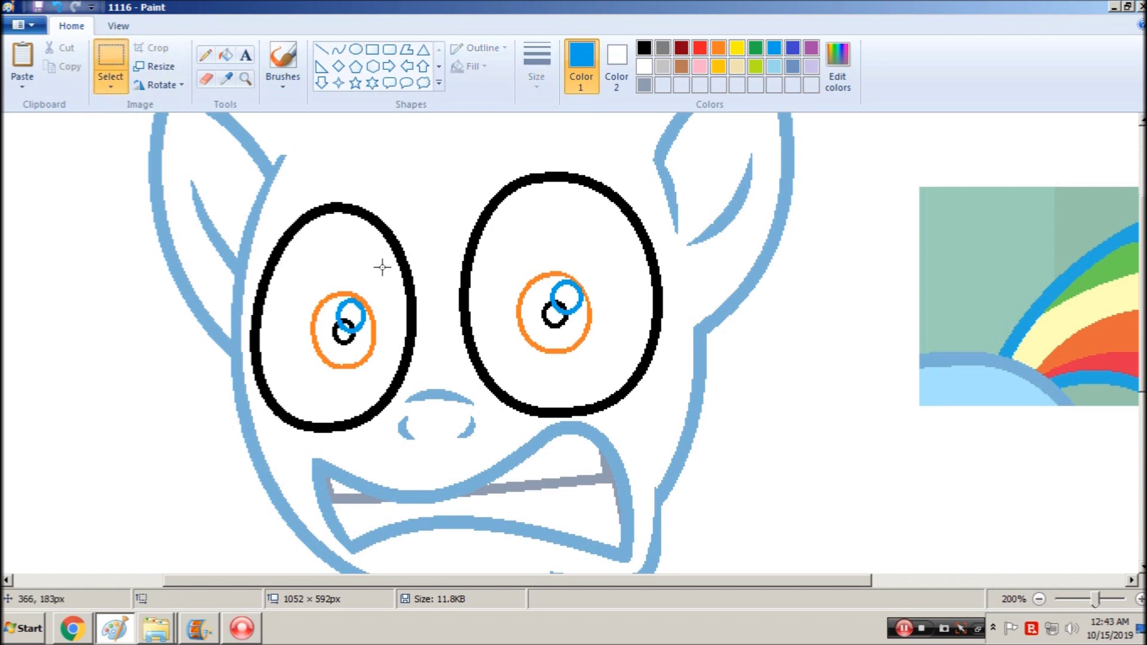
Fill the iris areas of both eyes with orange around the pupil and highlight outlines
{"action": "left_click", "coordinate": [227, 58]}
{"action": "left_click", "coordinate": [718, 48]}
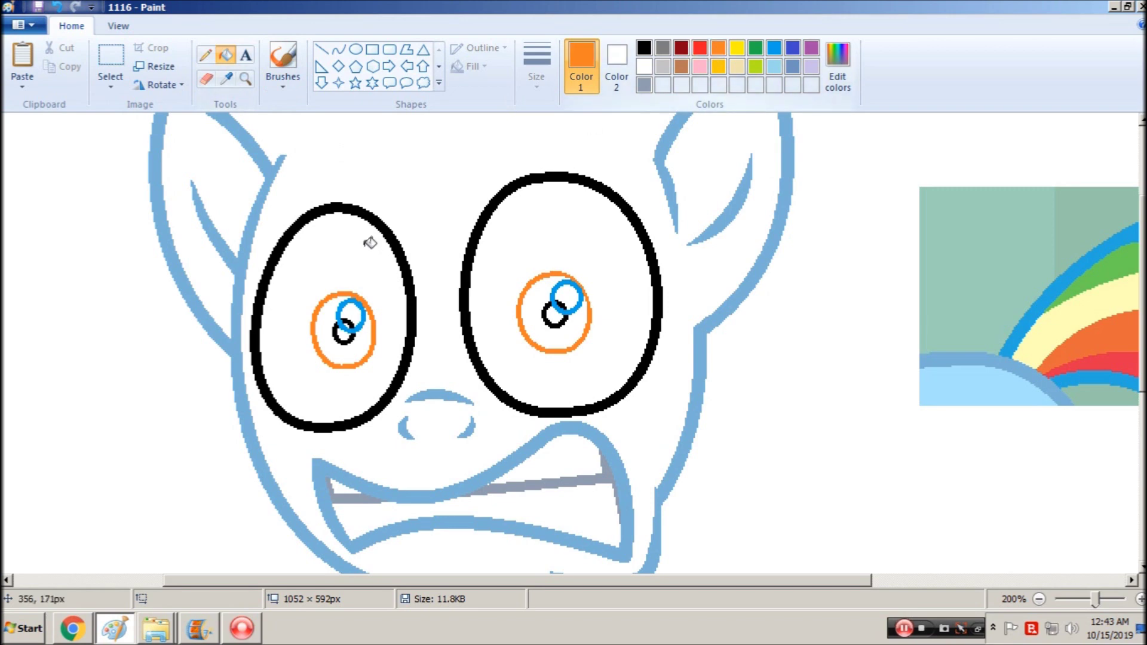
{"action": "left_click", "coordinate": [364, 307]}
{"action": "key", "text": "ctrl+z"}
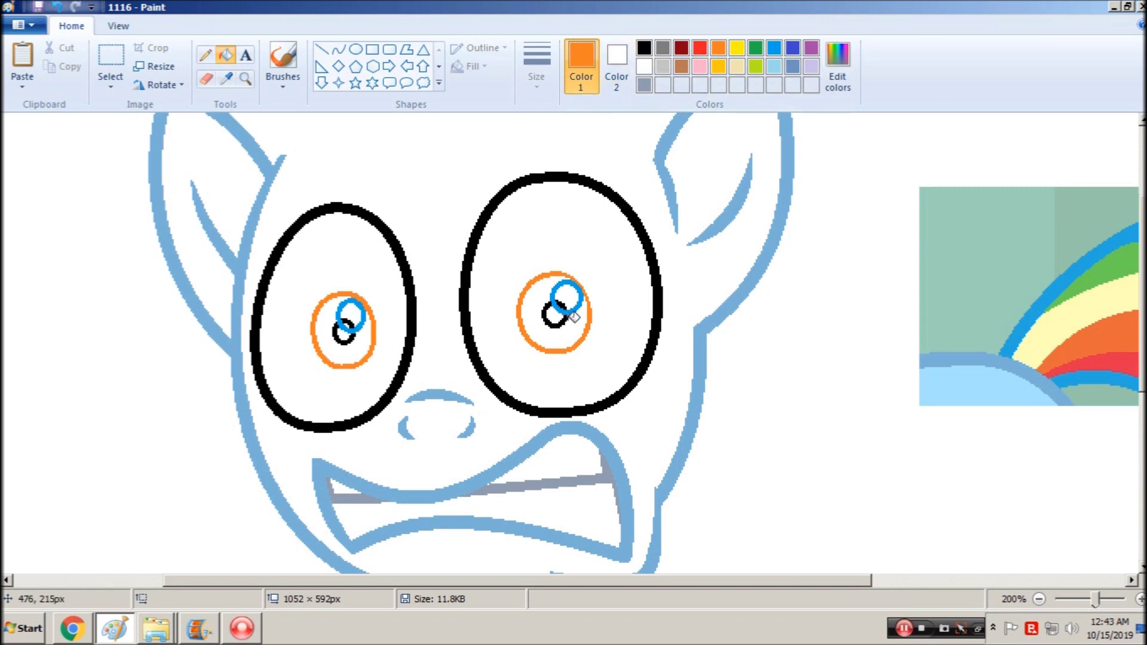
{"action": "left_click", "coordinate": [648, 53]}
{"action": "left_click", "coordinate": [717, 48]}
{"action": "left_click", "coordinate": [558, 330]}
{"action": "left_click", "coordinate": [345, 350]}
Fill both pupils with black and turn both blue highlight outlines white
{"action": "left_click", "coordinate": [644, 47]}
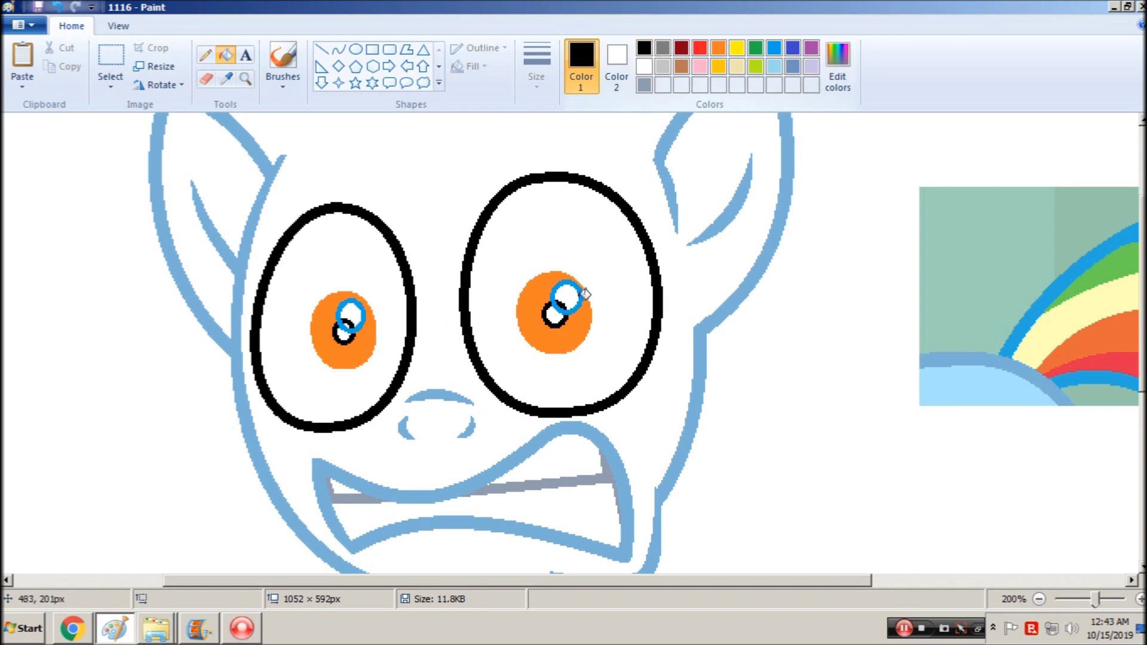
{"action": "left_click", "coordinate": [552, 315]}
{"action": "right_click", "coordinate": [564, 283]}
{"action": "left_click", "coordinate": [343, 329]}
{"action": "right_click", "coordinate": [349, 321]}
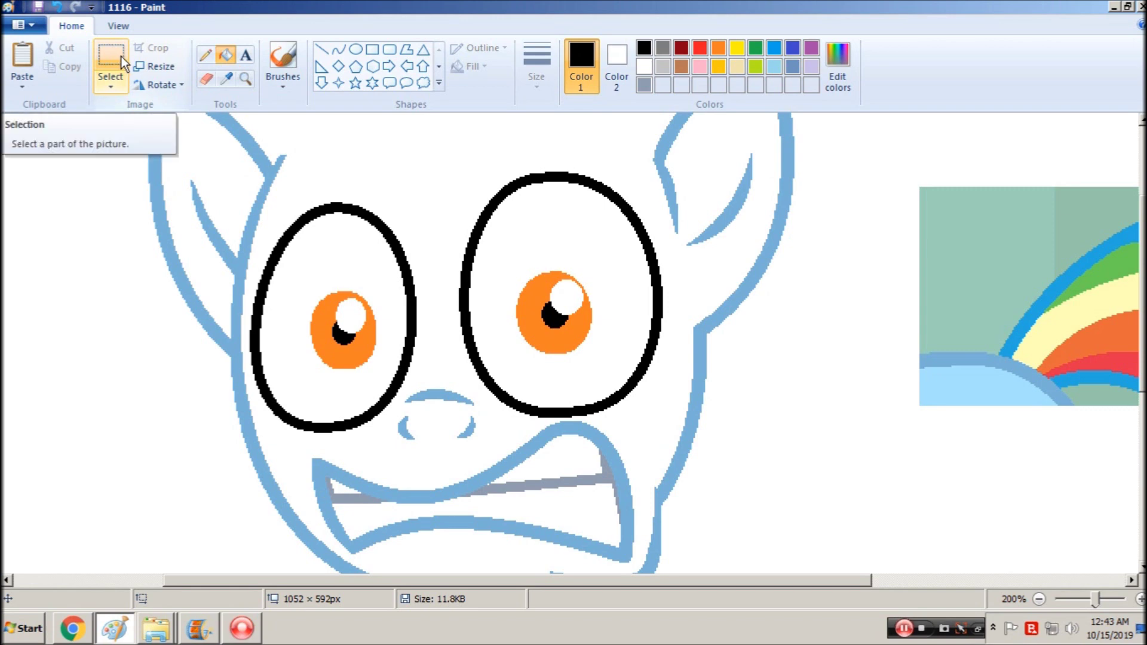
Undo the highlight, pupil and iris fills in both eyes, leaving only the coloured outlines
{"action": "key", "text": "ctrl+z"}
{"action": "key", "text": "ctrl+z"}
{"action": "key", "text": "ctrl+z"}
{"action": "key", "text": "ctrl+z"}
{"action": "key", "text": "ctrl+z"}
{"action": "key", "text": "ctrl+z"}
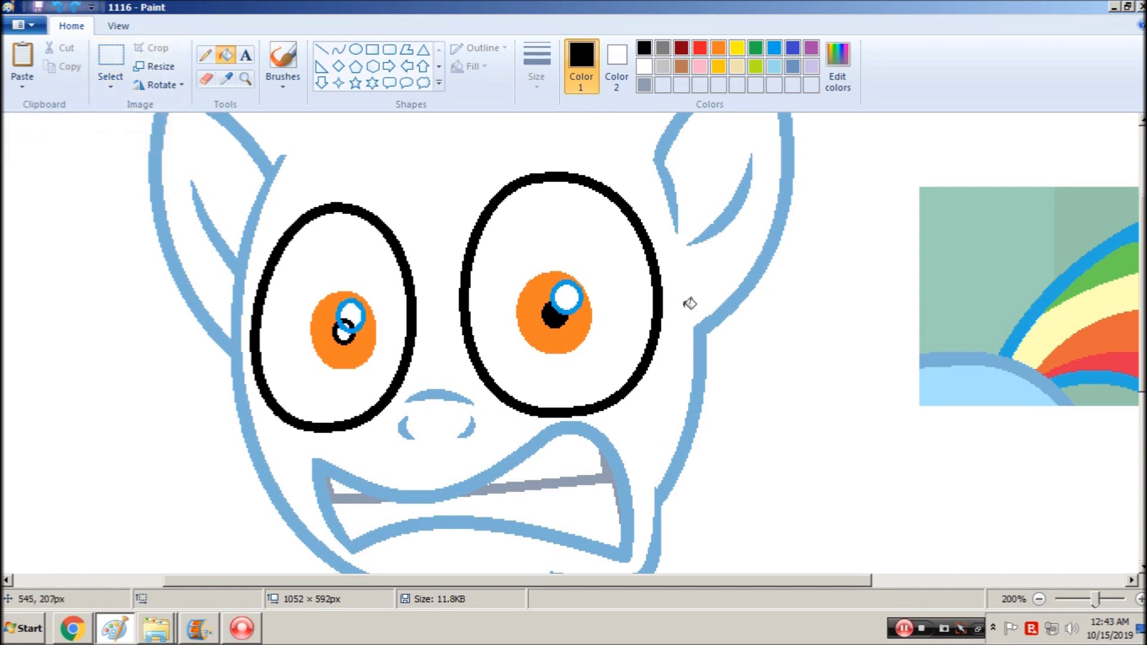
{"action": "key", "text": "ctrl+z"}
Shift the iris, pupil and highlight outlines of both eyes slightly to the left within each eye
{"action": "left_click", "coordinate": [110, 60]}
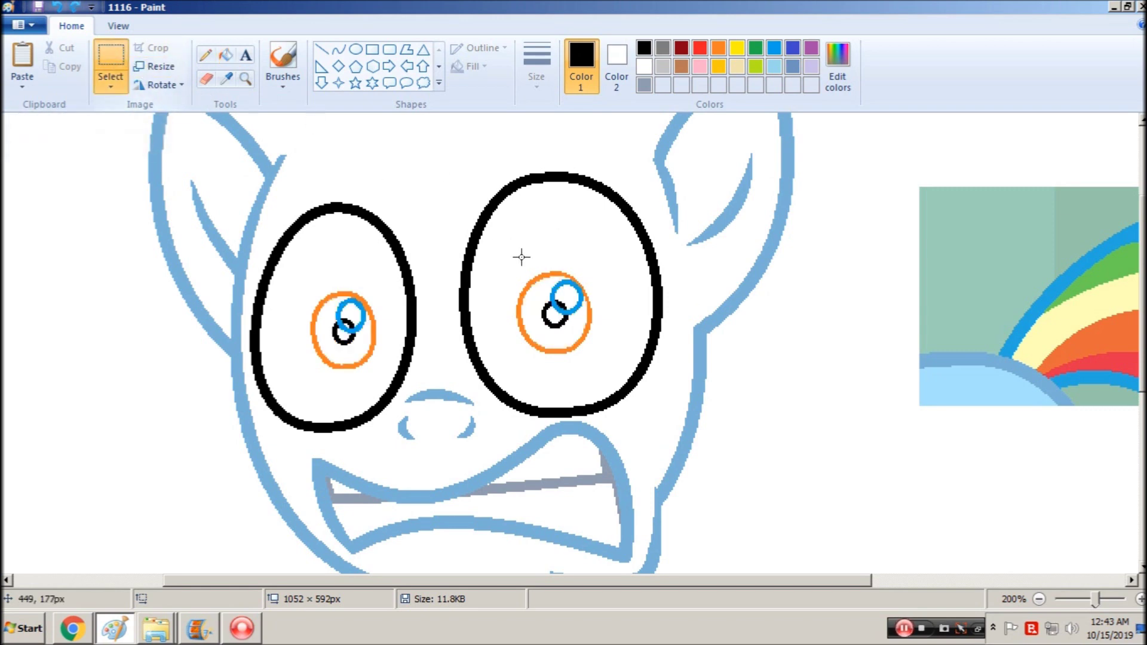
{"action": "mouse_move", "coordinate": [589, 256]}
{"action": "left_mouse_down"}
{"action": "mouse_move", "coordinate": [514, 359]}
{"action": "mouse_move", "coordinate": [547, 338]}
{"action": "left_mouse_up"}
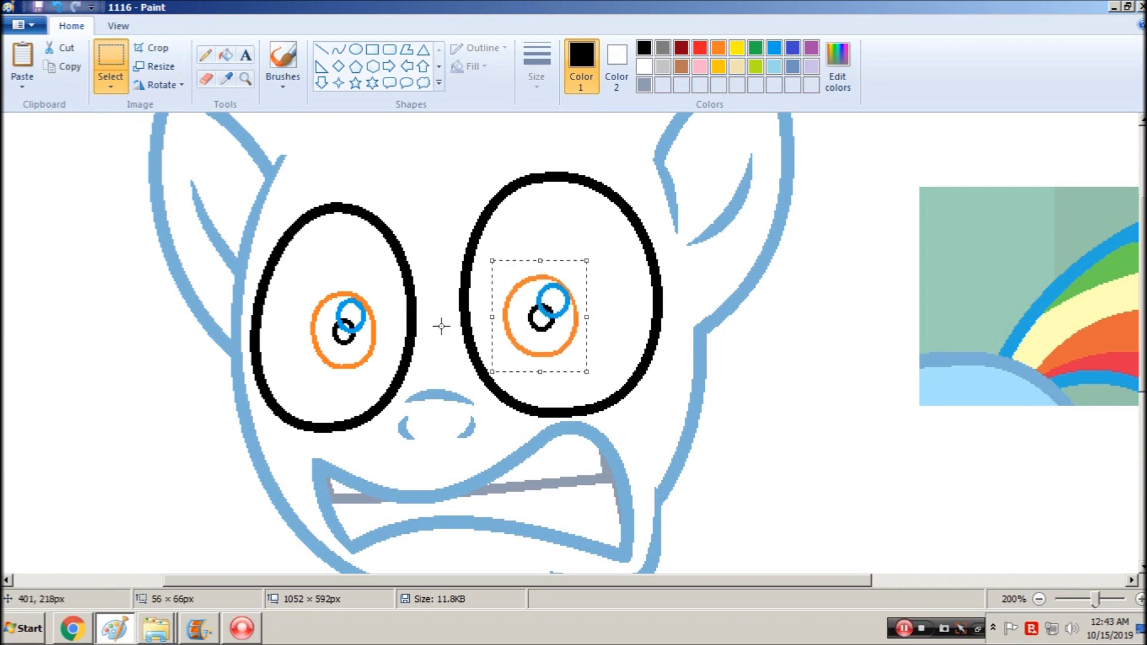
{"action": "left_click_drag", "start_coordinate": [383, 273], "coordinate": [302, 379]}
{"action": "left_click_drag", "start_coordinate": [349, 341], "coordinate": [350, 343]}
{"action": "left_click", "coordinate": [611, 335]}
{"action": "left_click_drag", "start_coordinate": [584, 268], "coordinate": [530, 332]}
{"action": "left_click", "coordinate": [857, 273]}
Draw three black eyelashes on the upper right of the larger eye, tapering the first two with white lines
{"action": "scroll", "coordinate": [857, 272], "scroll_direction": "up", "scroll_amount": 3}
{"action": "left_click", "coordinate": [321, 49]}
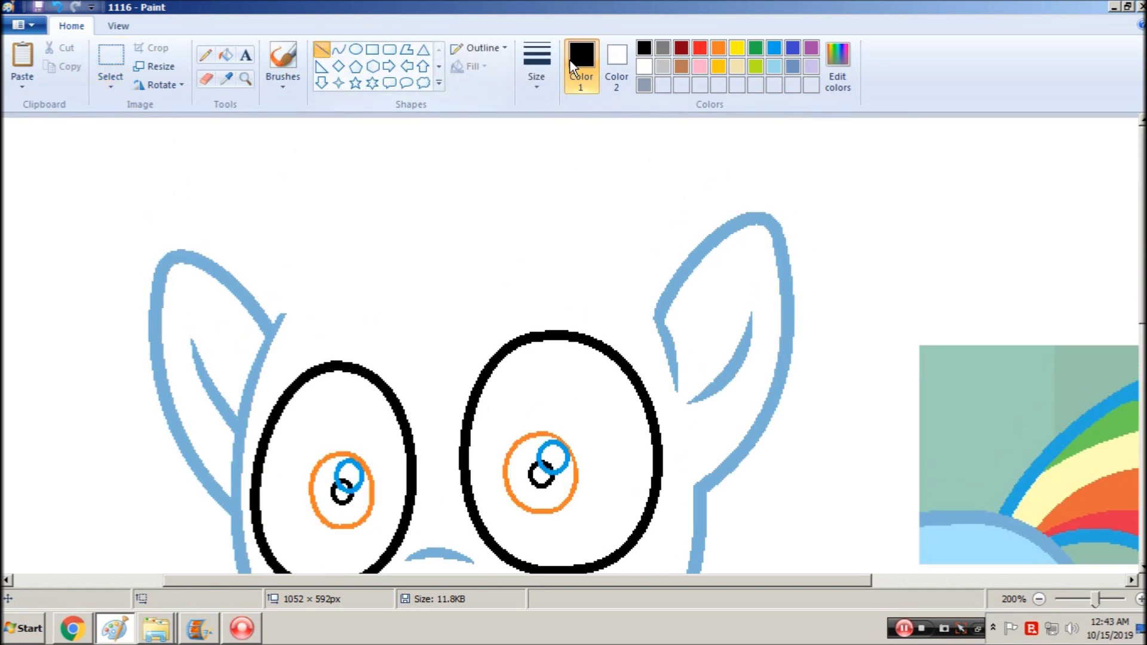
{"action": "left_click", "coordinate": [536, 65]}
{"action": "left_click_drag", "start_coordinate": [594, 329], "coordinate": [628, 292]}
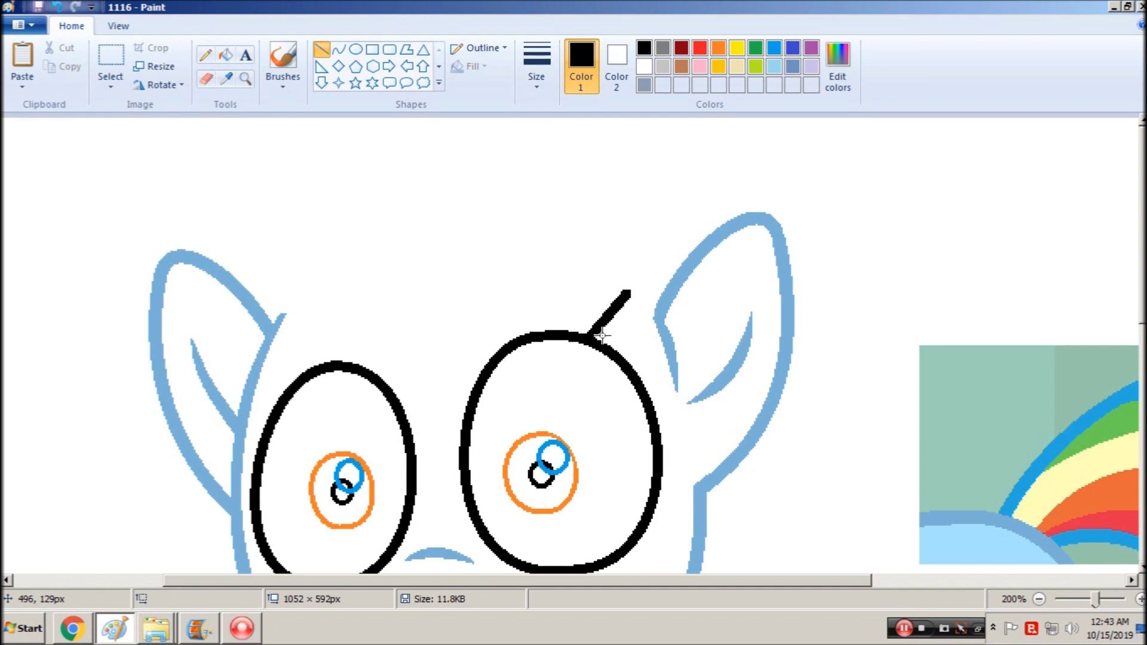
{"action": "left_click_drag", "start_coordinate": [602, 336], "coordinate": [640, 276]}
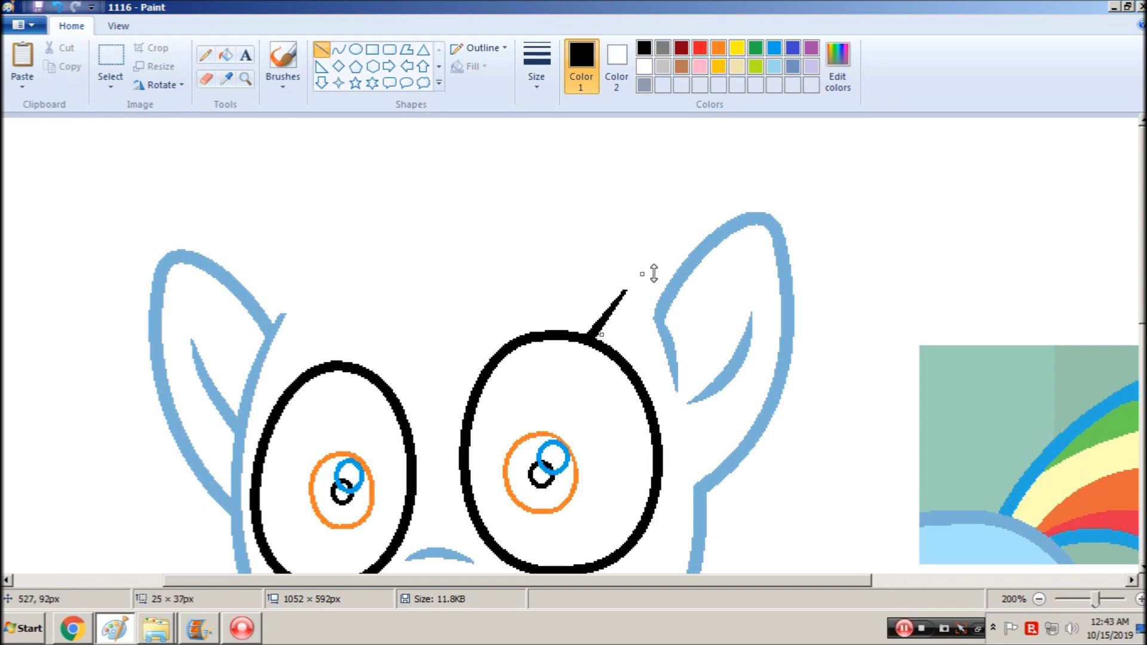
{"action": "left_click_drag", "start_coordinate": [619, 346], "coordinate": [652, 309]}
{"action": "left_click_drag", "start_coordinate": [625, 353], "coordinate": [663, 298]}
{"action": "left_click", "coordinate": [703, 312]}
{"action": "left_click_drag", "start_coordinate": [628, 371], "coordinate": [683, 346]}
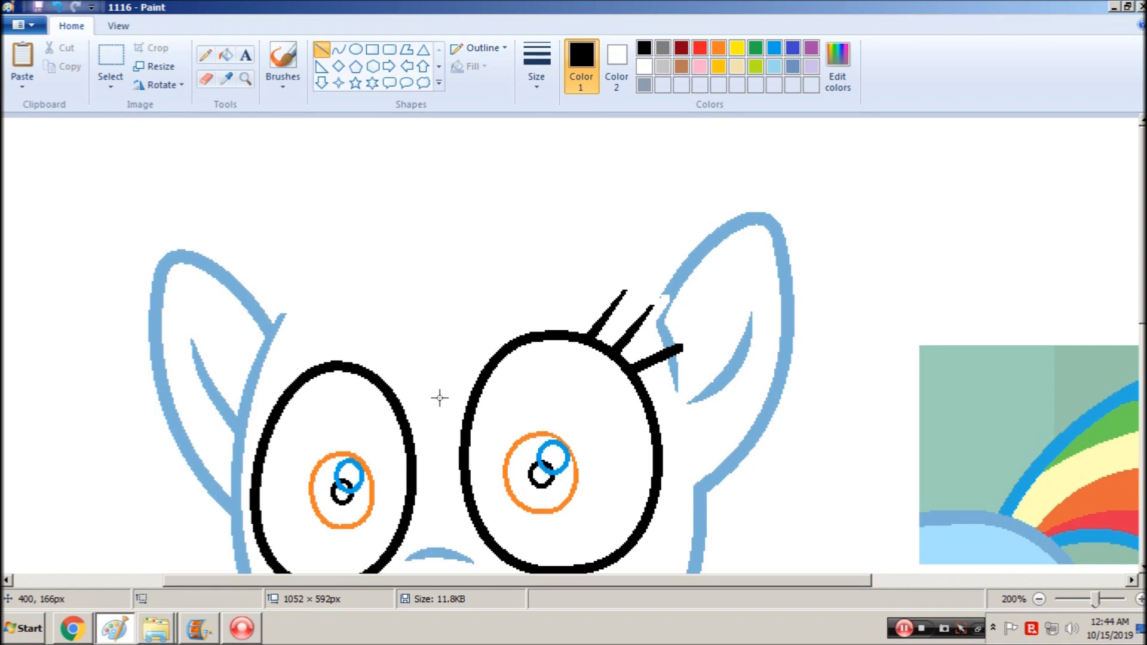
Undo all the eyelash lines on the larger eye
{"action": "key", "text": "ctrl+z"}
{"action": "key", "text": "ctrl+z"}
{"action": "key", "text": "ctrl+z"}
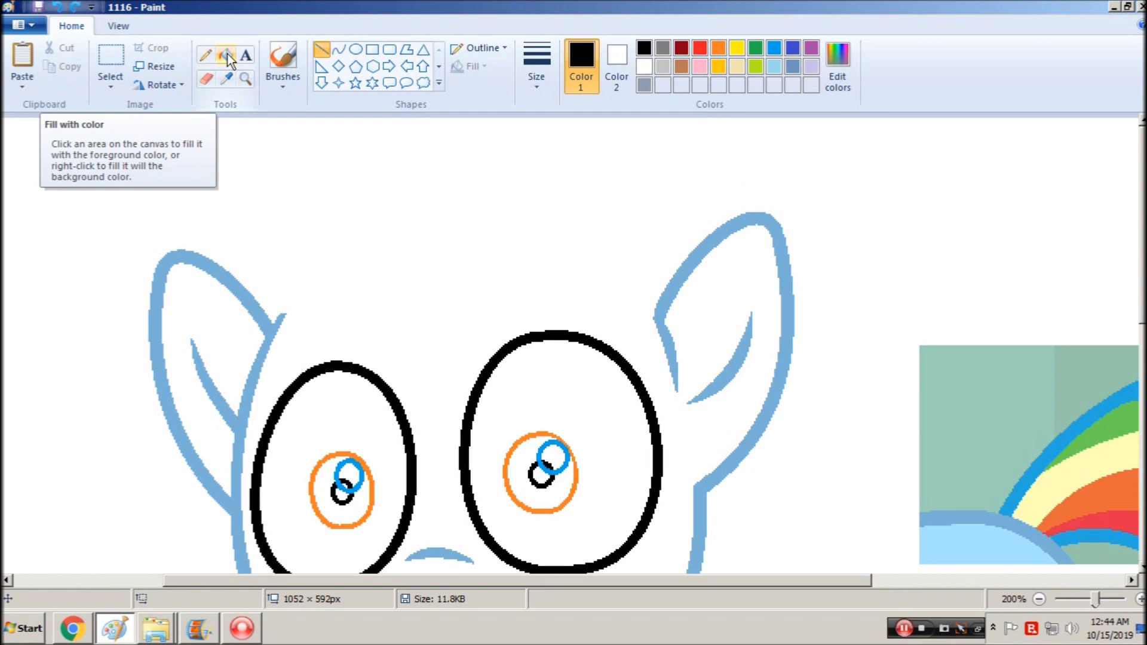
Pick the blue mane outline colour from the reference picture, and check the pony sketch in Movie Maker before returning to Paint
{"action": "scroll", "coordinate": [692, 297], "scroll_direction": "down", "scroll_amount": 4}
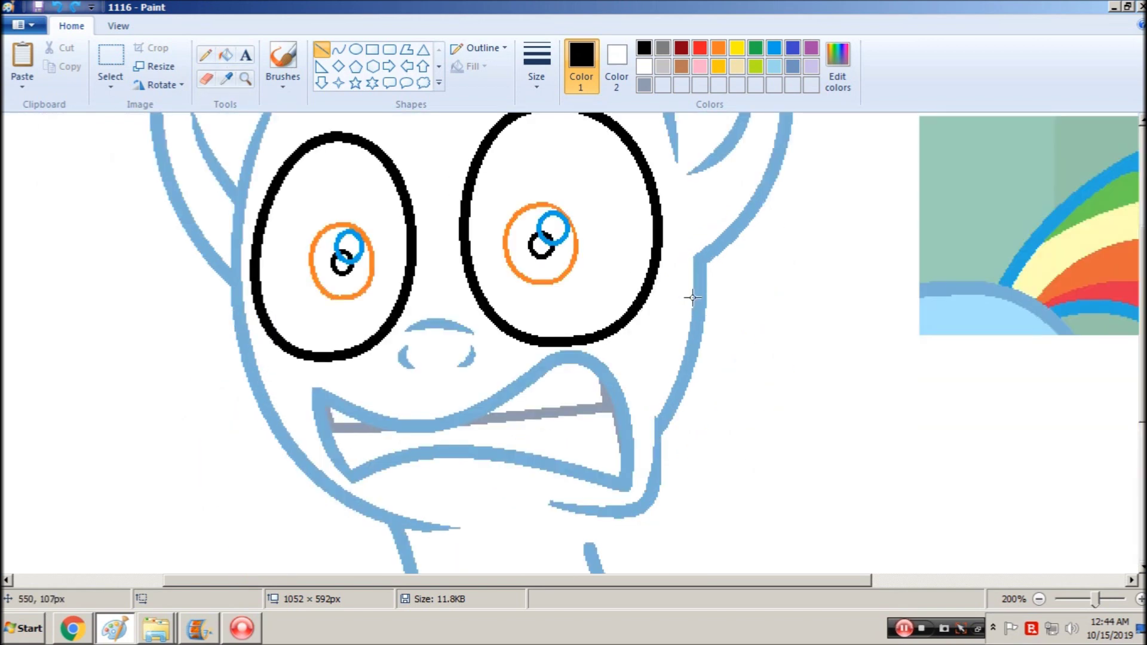
{"action": "left_click", "coordinate": [227, 78]}
{"action": "left_click", "coordinate": [1037, 244]}
{"action": "left_click", "coordinate": [198, 638]}
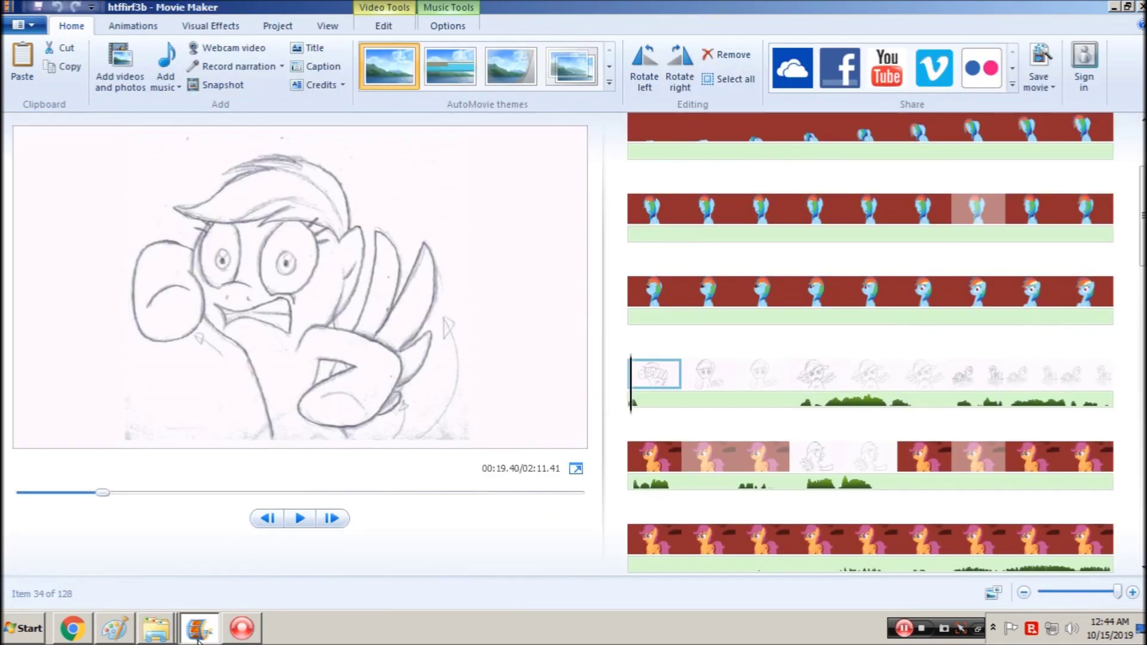
{"action": "left_click", "coordinate": [114, 628]}
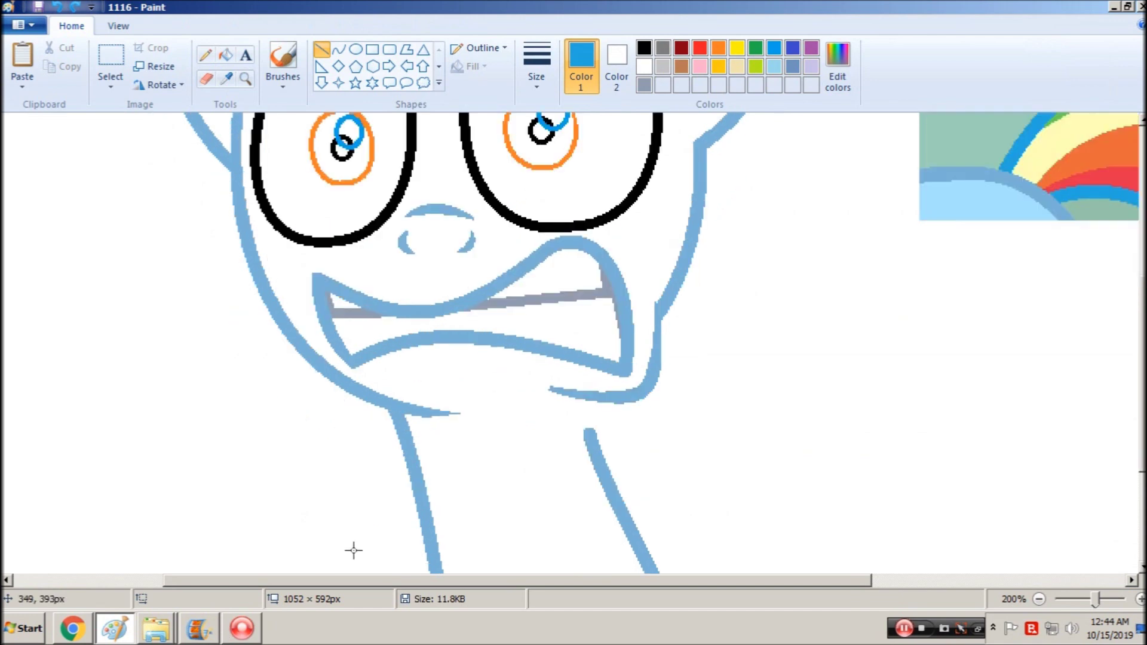
Set up the Curve tool and choose its line size for the blue mane outline
{"action": "left_click", "coordinate": [245, 79]}
{"action": "right_click", "coordinate": [391, 279]}
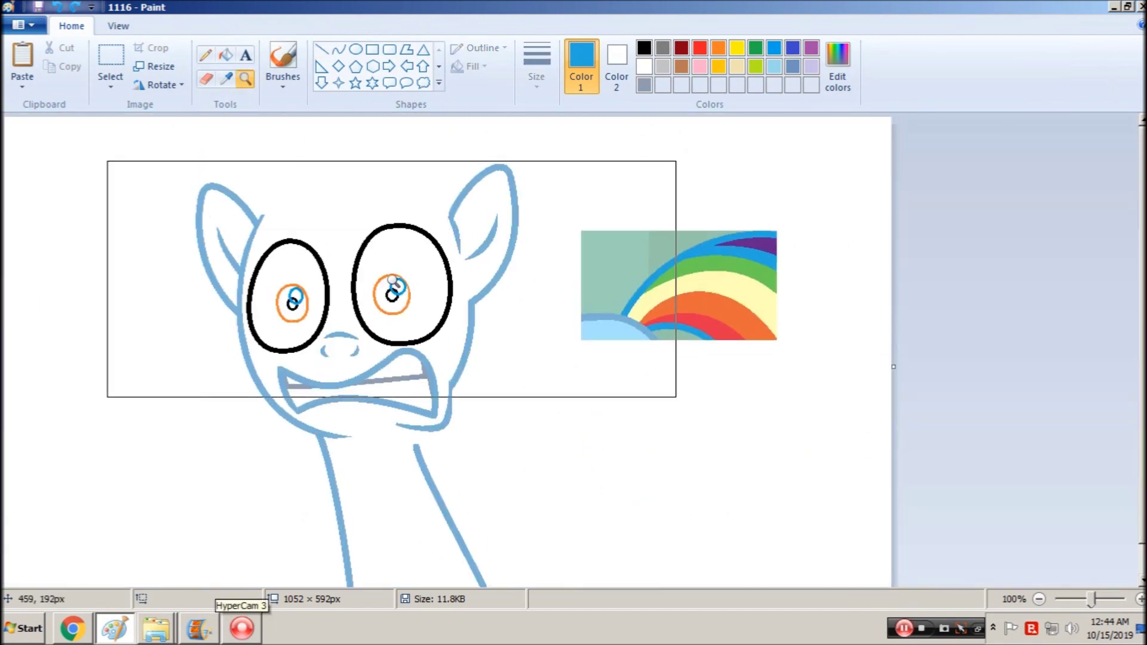
{"action": "key", "text": "ctrl+a"}
{"action": "left_click", "coordinate": [338, 49]}
{"action": "left_click", "coordinate": [536, 66]}
{"action": "left_click", "coordinate": [518, 202]}
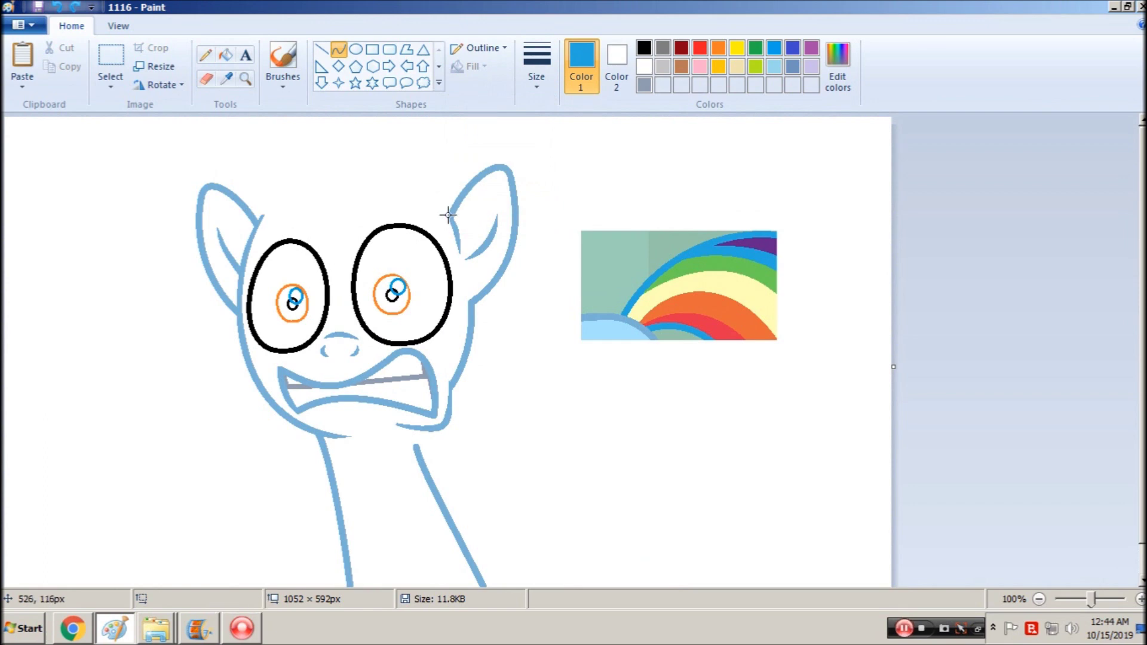
Try to draw the mane's blue outline as a curve from the right-hand ear over the top of the head
{"action": "left_click_drag", "start_coordinate": [446, 215], "coordinate": [415, 199]}
{"action": "left_click", "coordinate": [421, 208]}
{"action": "key", "text": "ctrl+z"}
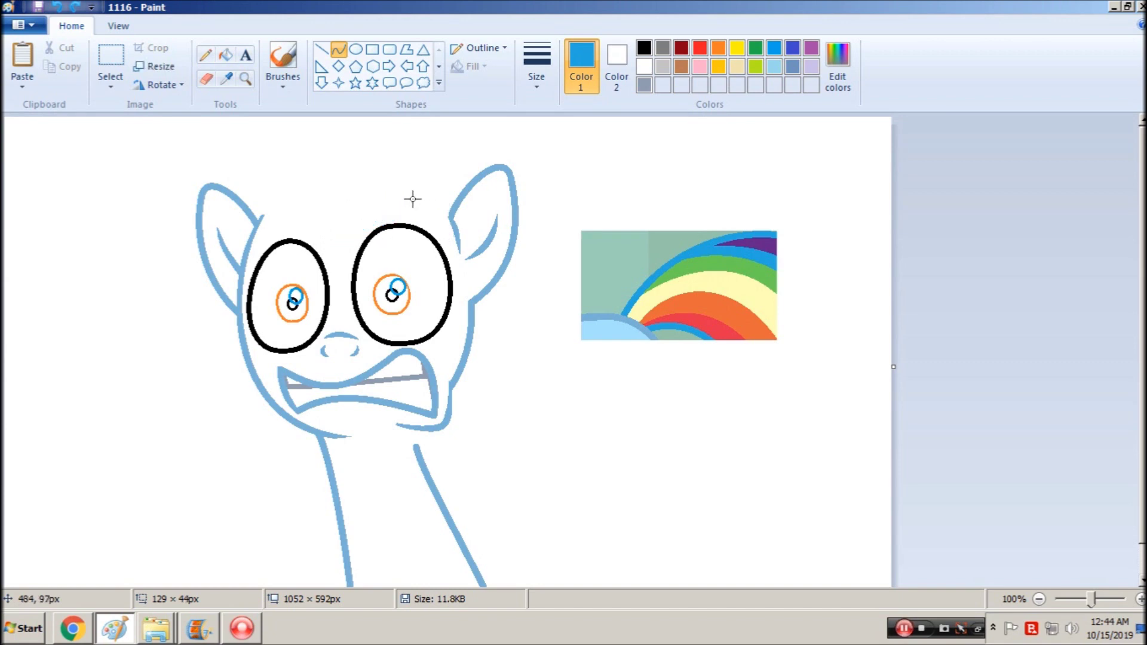
{"action": "left_click_drag", "start_coordinate": [452, 208], "coordinate": [270, 133]}
{"action": "left_click_drag", "start_coordinate": [418, 147], "coordinate": [362, 103]}
{"action": "key", "text": "ctrl+z"}
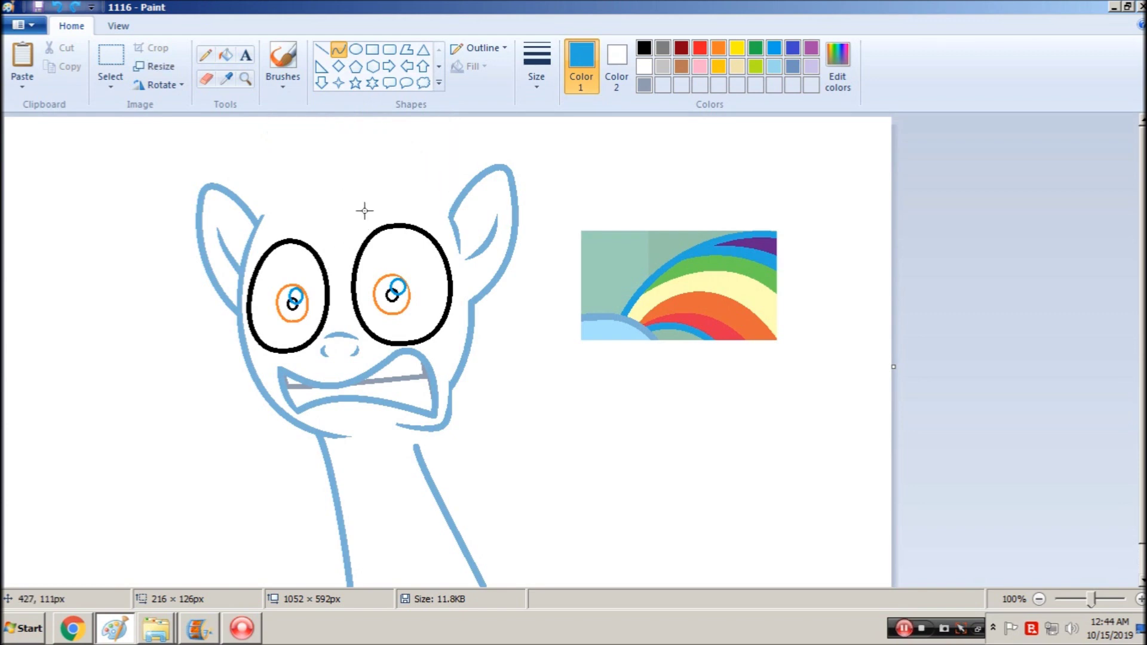
Try to draw two blue fringe strands with the Curve tool, one crossing each eye, and undo them
{"action": "left_click_drag", "start_coordinate": [363, 205], "coordinate": [222, 308]}
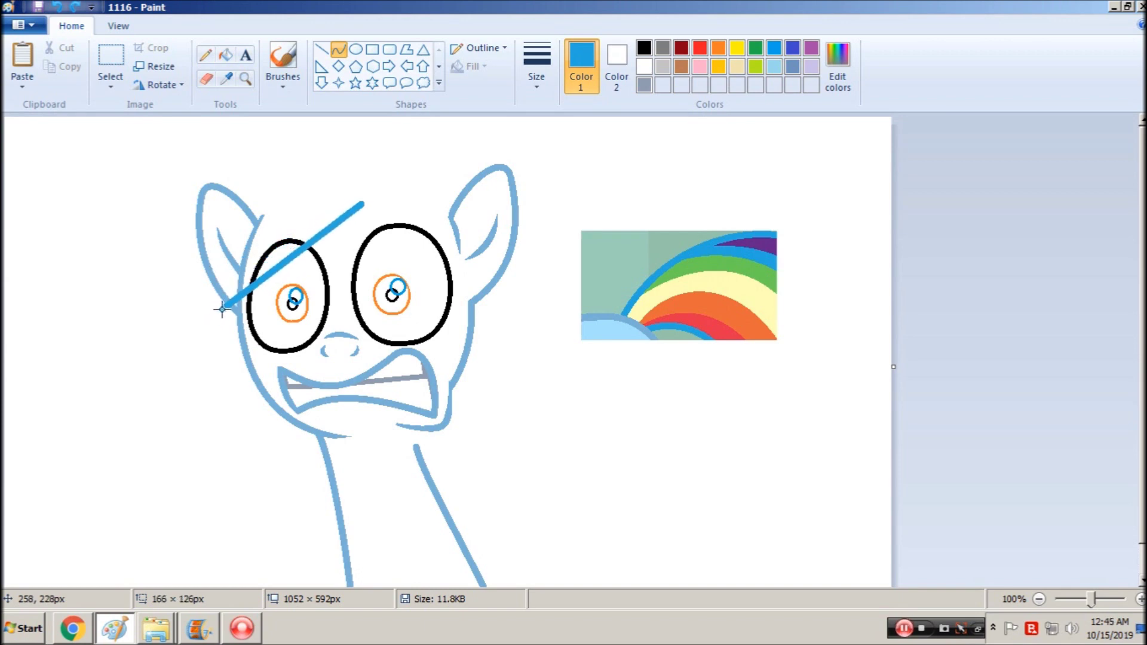
{"action": "left_click_drag", "start_coordinate": [272, 264], "coordinate": [299, 277]}
{"action": "left_click_drag", "start_coordinate": [223, 331], "coordinate": [220, 329]}
{"action": "left_click", "coordinate": [427, 230]}
{"action": "left_click_drag", "start_coordinate": [339, 258], "coordinate": [448, 210]}
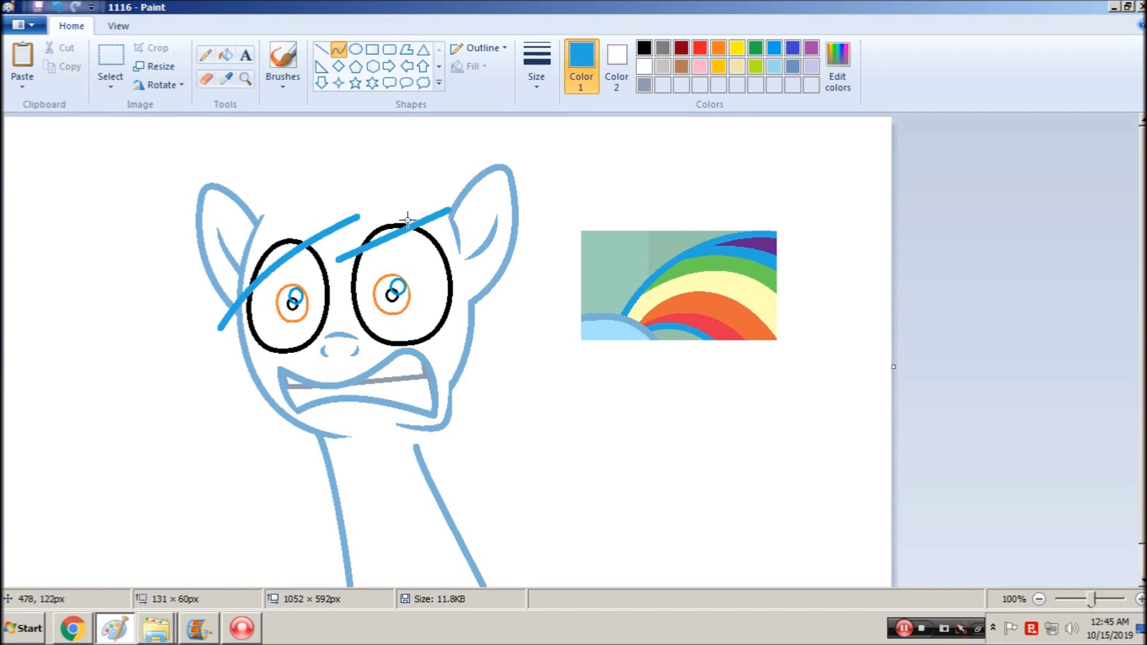
{"action": "key", "text": "ctrl+z"}
{"action": "key", "text": "ctrl+z"}
Try to redraw the fringe curve from between the eyes to the right ear, and undo it
{"action": "mouse_move", "coordinate": [337, 249]}
{"action": "left_mouse_down"}
{"action": "mouse_move", "coordinate": [453, 205]}
{"action": "mouse_move", "coordinate": [448, 214]}
{"action": "left_mouse_up"}
{"action": "left_click_drag", "start_coordinate": [366, 235], "coordinate": [372, 248]}
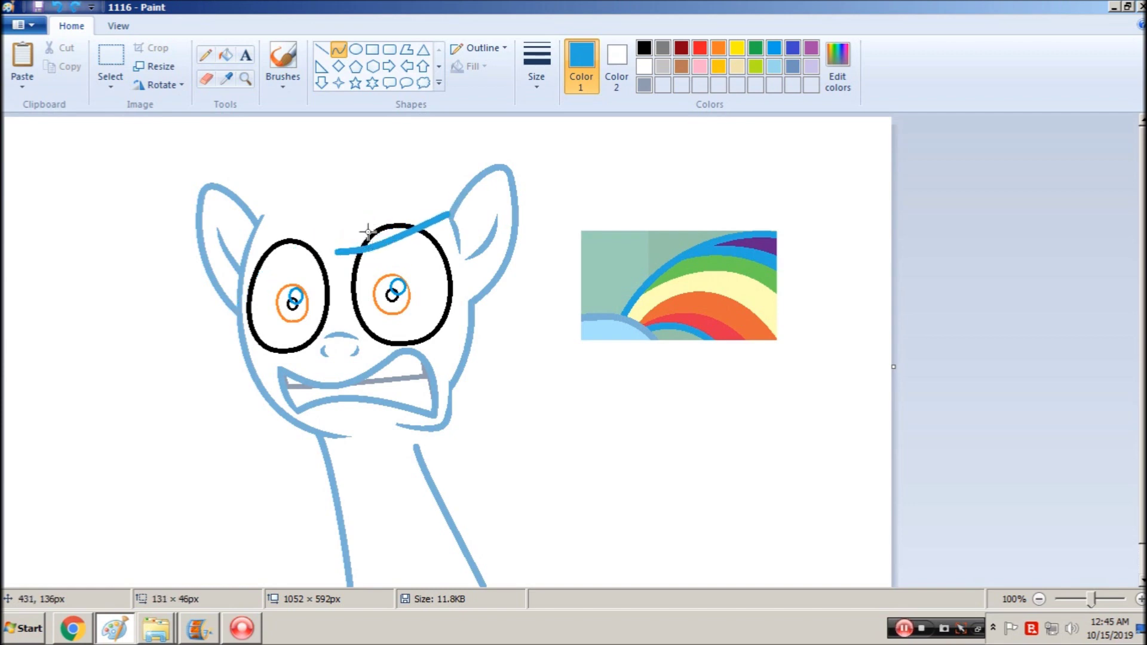
{"action": "key", "text": "ctrl+z"}
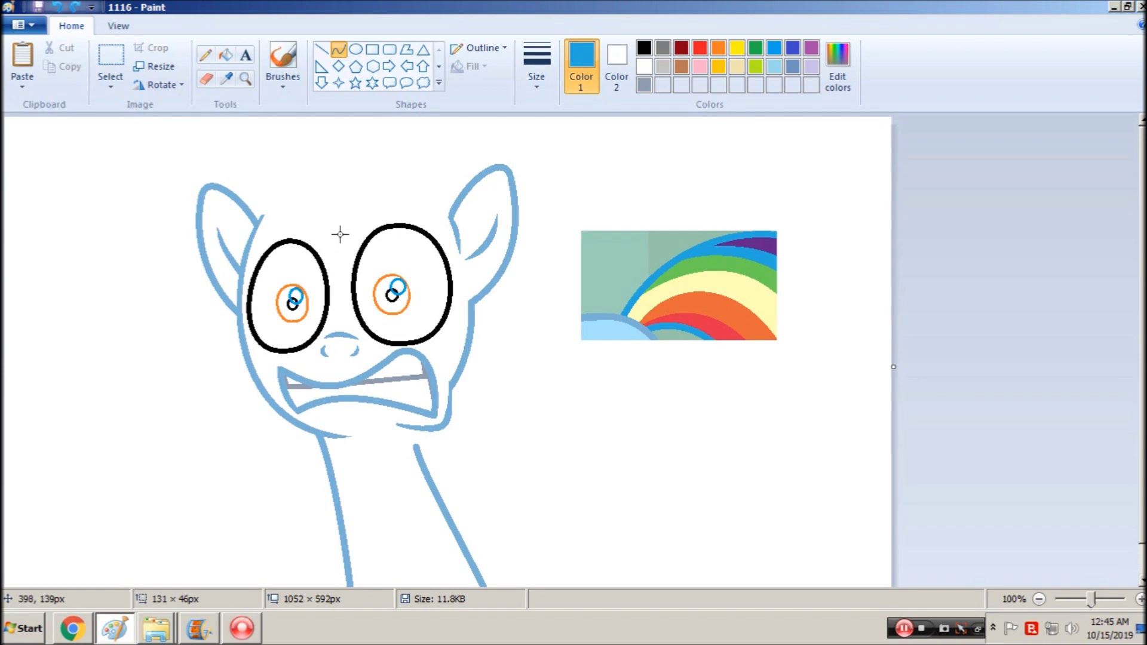
{"action": "mouse_move", "coordinate": [334, 232]}
{"action": "left_mouse_down"}
{"action": "mouse_move", "coordinate": [450, 211]}
{"action": "mouse_move", "coordinate": [361, 234]}
{"action": "mouse_move", "coordinate": [370, 231]}
{"action": "left_mouse_up"}
{"action": "key", "text": "ctrl+z"}
Draw a blue fringe curve about 160 × 120 px arching over the smaller eye down to the left cheek
{"action": "left_click_drag", "start_coordinate": [357, 215], "coordinate": [221, 319]}
{"action": "left_click_drag", "start_coordinate": [313, 225], "coordinate": [286, 238]}
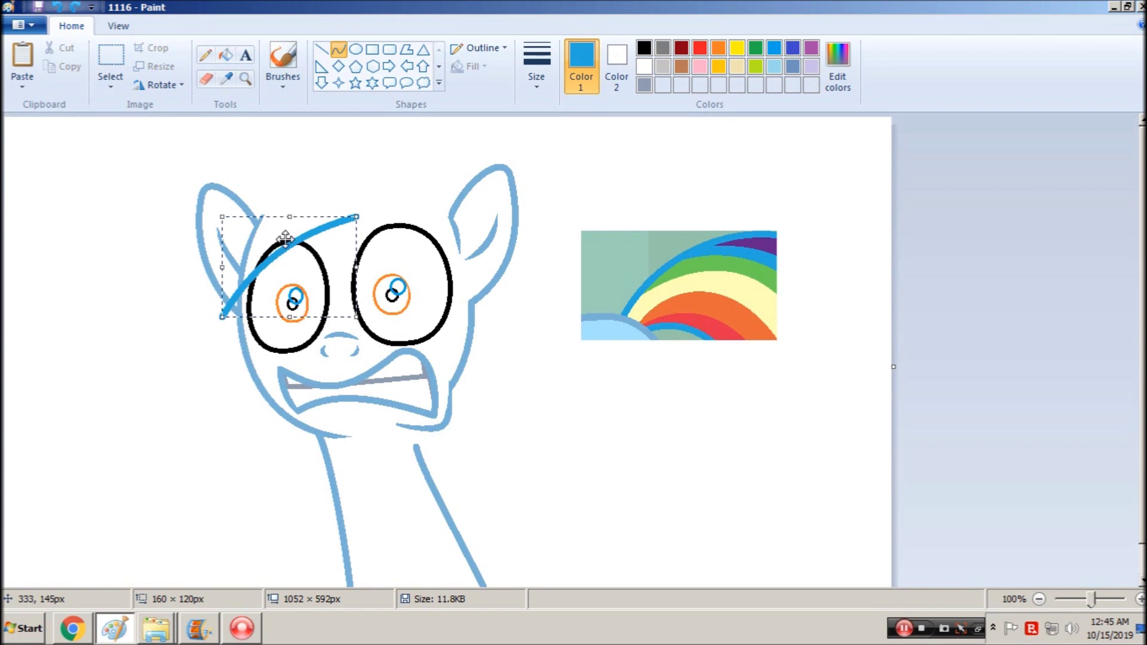
{"action": "left_click", "coordinate": [293, 203]}
Draw two blue mane curves stepping up past the left ear, about 49 × 147 px and 79 × 75 px
{"action": "left_click_drag", "start_coordinate": [221, 317], "coordinate": [234, 216]}
{"action": "mouse_move", "coordinate": [273, 173]}
{"action": "left_mouse_down"}
{"action": "mouse_move", "coordinate": [258, 196]}
{"action": "mouse_move", "coordinate": [252, 188]}
{"action": "mouse_move", "coordinate": [261, 193]}
{"action": "left_mouse_up"}
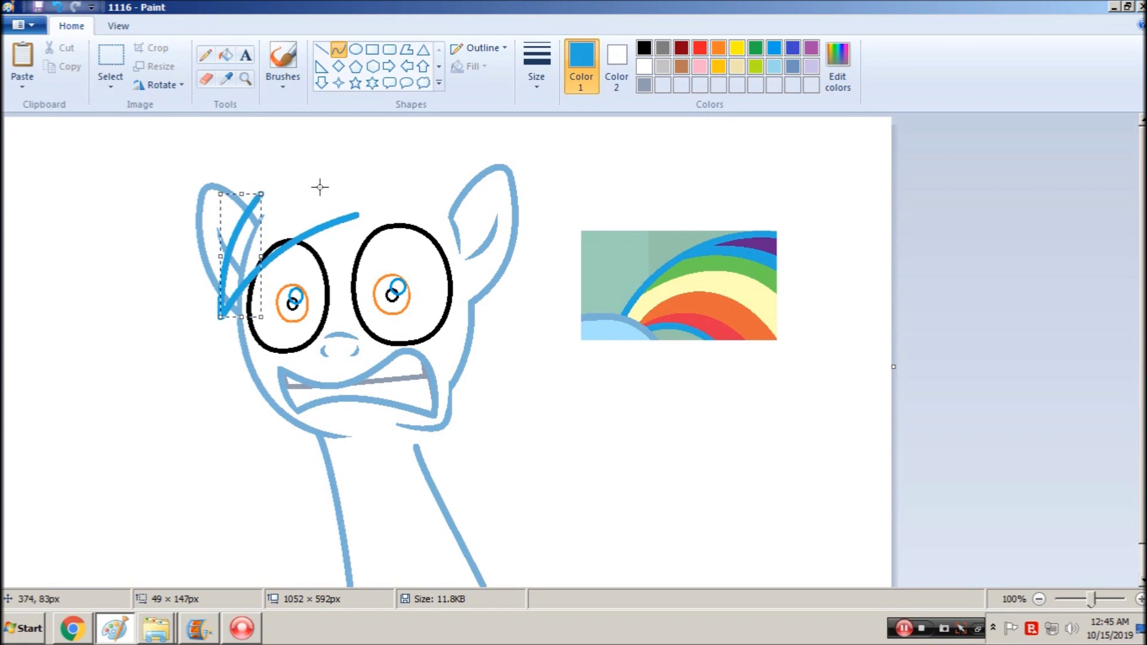
{"action": "left_click", "coordinate": [285, 189]}
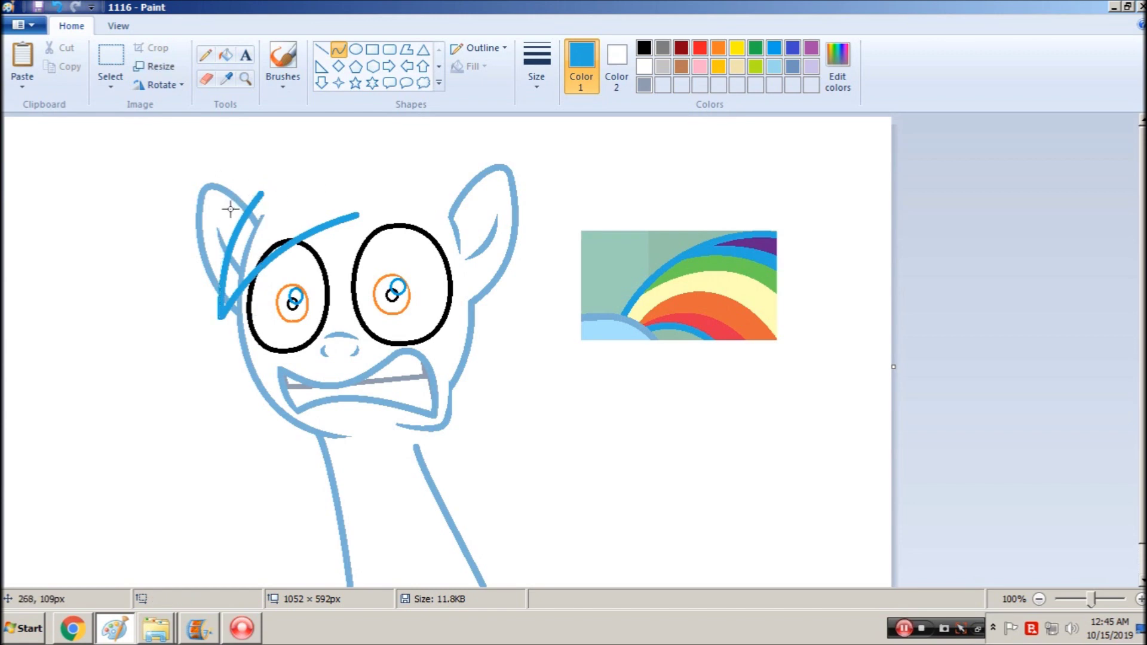
{"action": "mouse_move", "coordinate": [229, 209]}
{"action": "left_mouse_down"}
{"action": "mouse_move", "coordinate": [279, 150]}
{"action": "mouse_move", "coordinate": [295, 150]}
{"action": "mouse_move", "coordinate": [261, 151]}
{"action": "mouse_move", "coordinate": [267, 160]}
{"action": "left_mouse_up"}
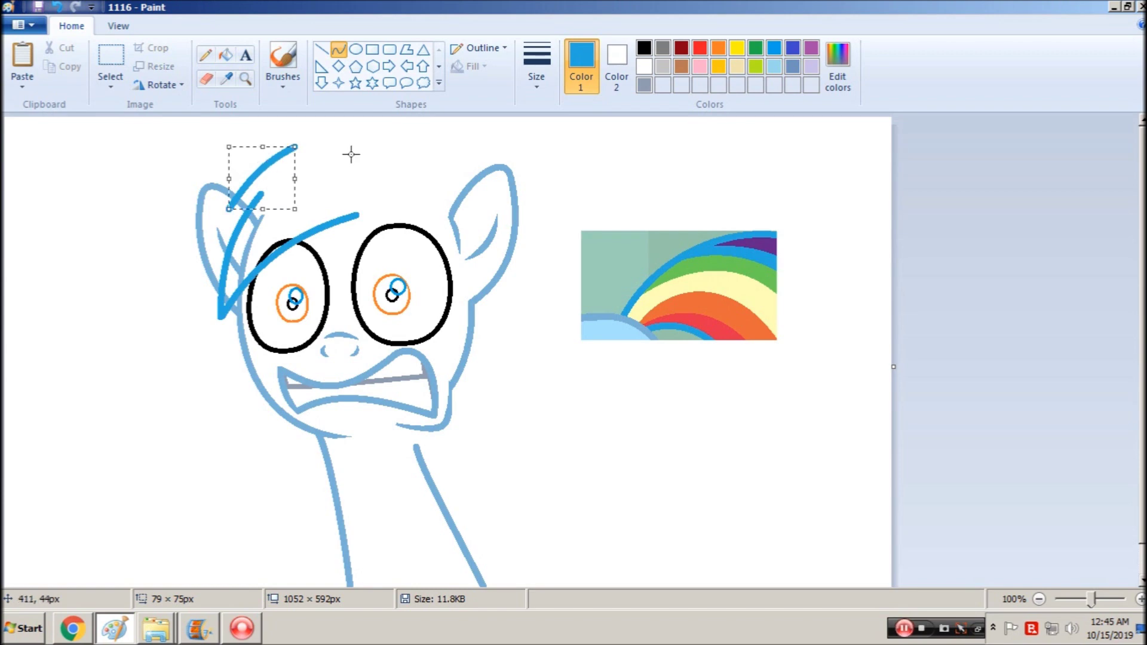
{"action": "left_click_drag", "start_coordinate": [228, 208], "coordinate": [213, 226]}
{"action": "left_click_drag", "start_coordinate": [249, 150], "coordinate": [453, 203]}
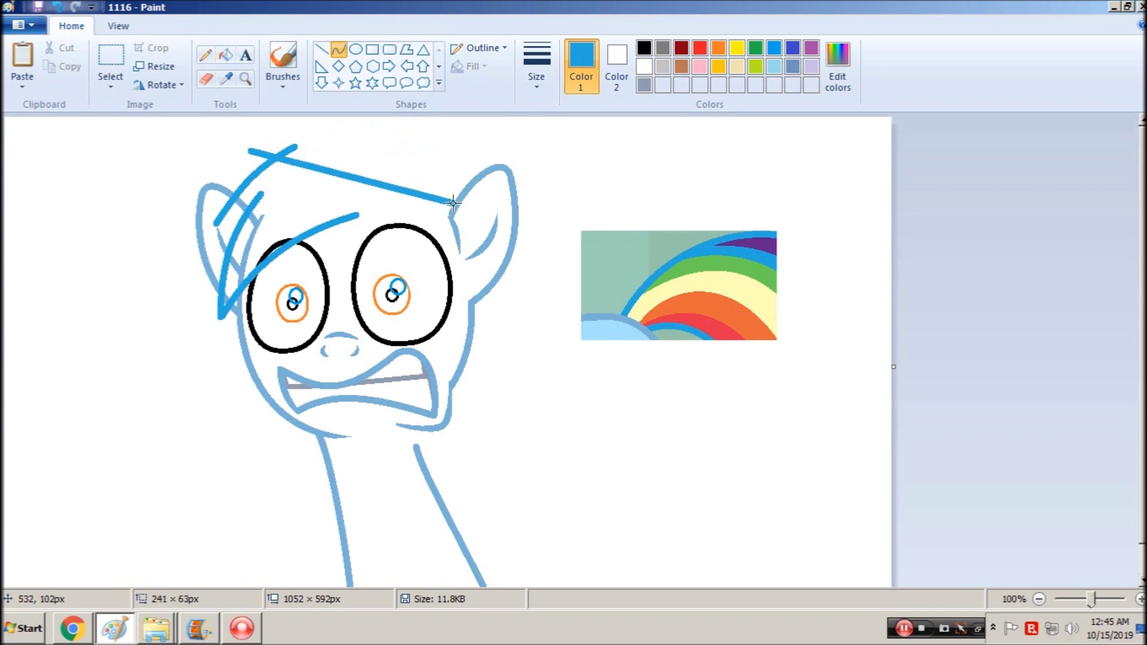
{"action": "key", "text": "ctrl+z"}
{"action": "key", "text": "ctrl+a"}
Draw the mane's blue top outline as an arch about 258 × 137 px ending at the right ear, and tidy its end there
{"action": "left_click", "coordinate": [338, 52]}
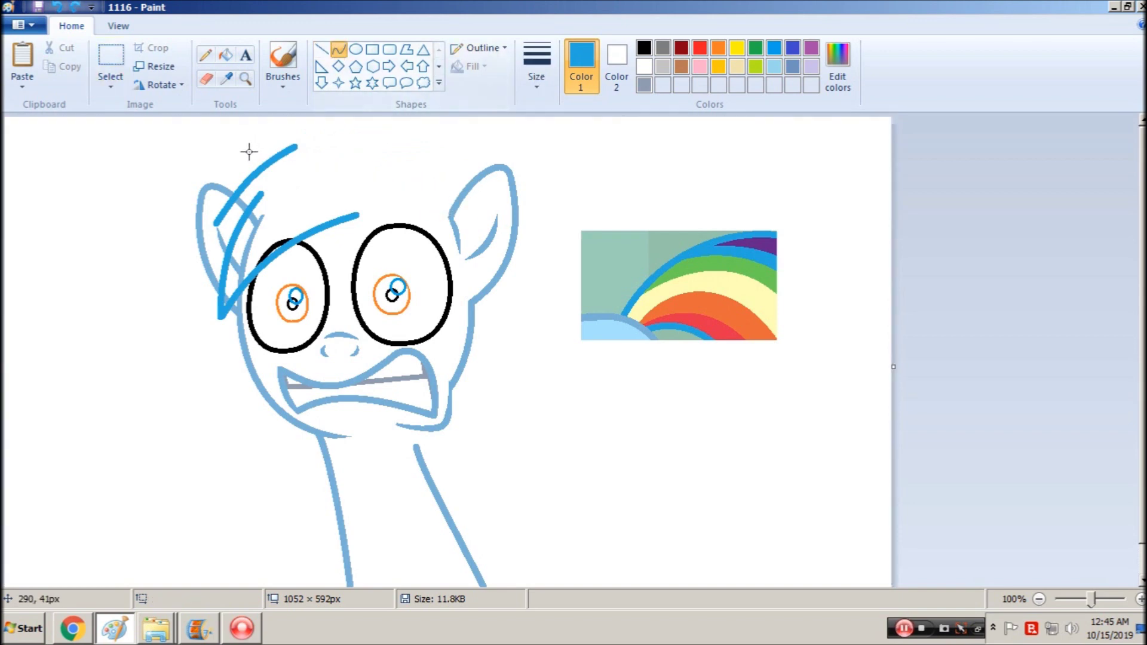
{"action": "left_click_drag", "start_coordinate": [249, 151], "coordinate": [452, 203]}
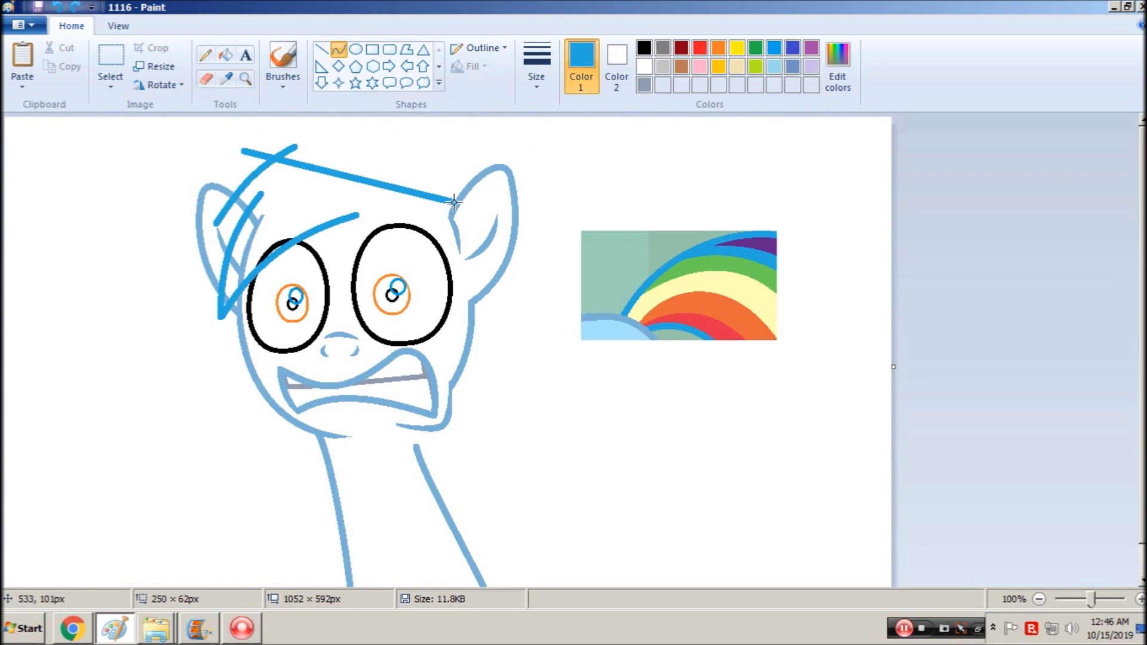
{"action": "left_click_drag", "start_coordinate": [387, 176], "coordinate": [396, 98]}
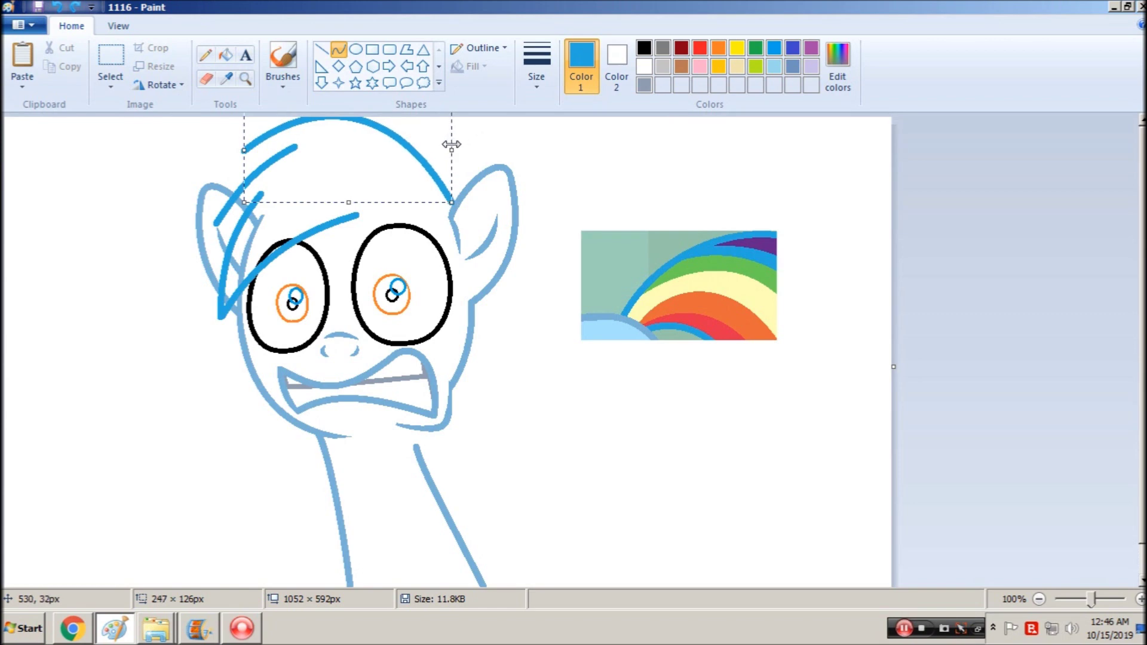
{"action": "left_click_drag", "start_coordinate": [452, 199], "coordinate": [457, 208]}
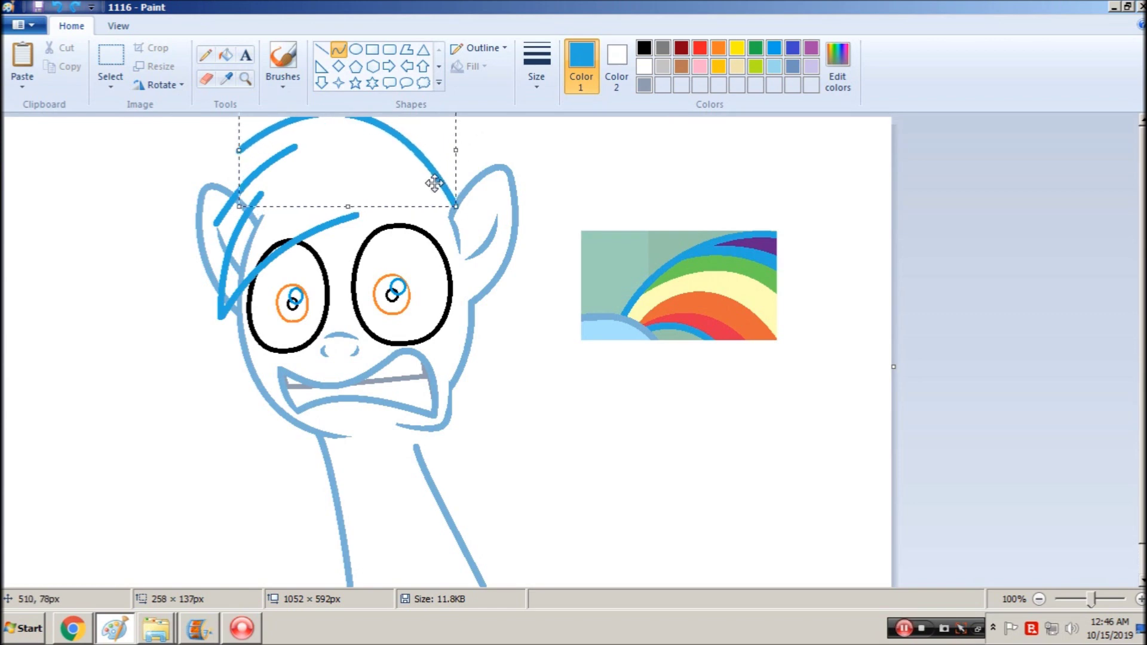
{"action": "left_click_drag", "start_coordinate": [363, 174], "coordinate": [366, 179]}
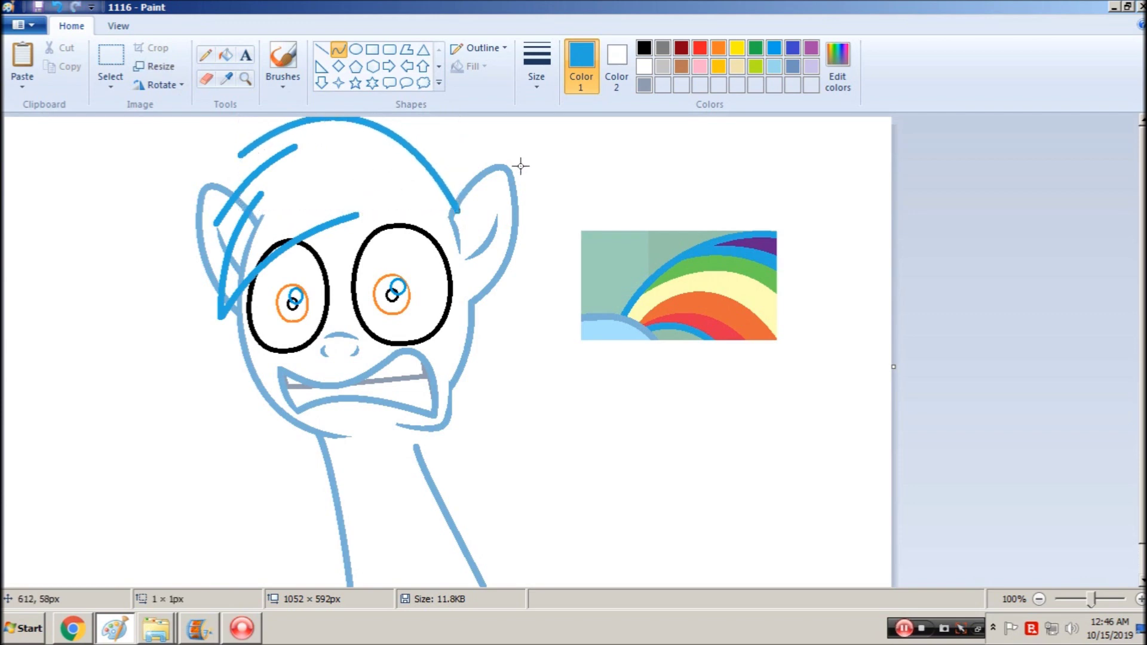
{"action": "left_click", "coordinate": [110, 66]}
{"action": "key", "text": "ctrl+a"}
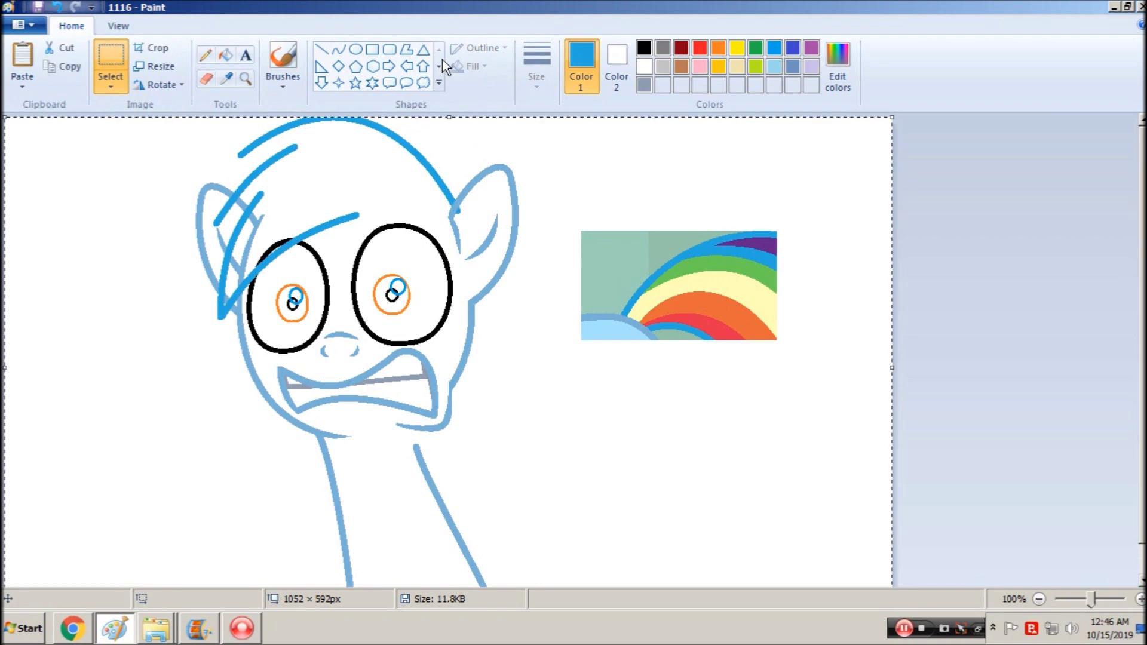
{"action": "left_click", "coordinate": [226, 54]}
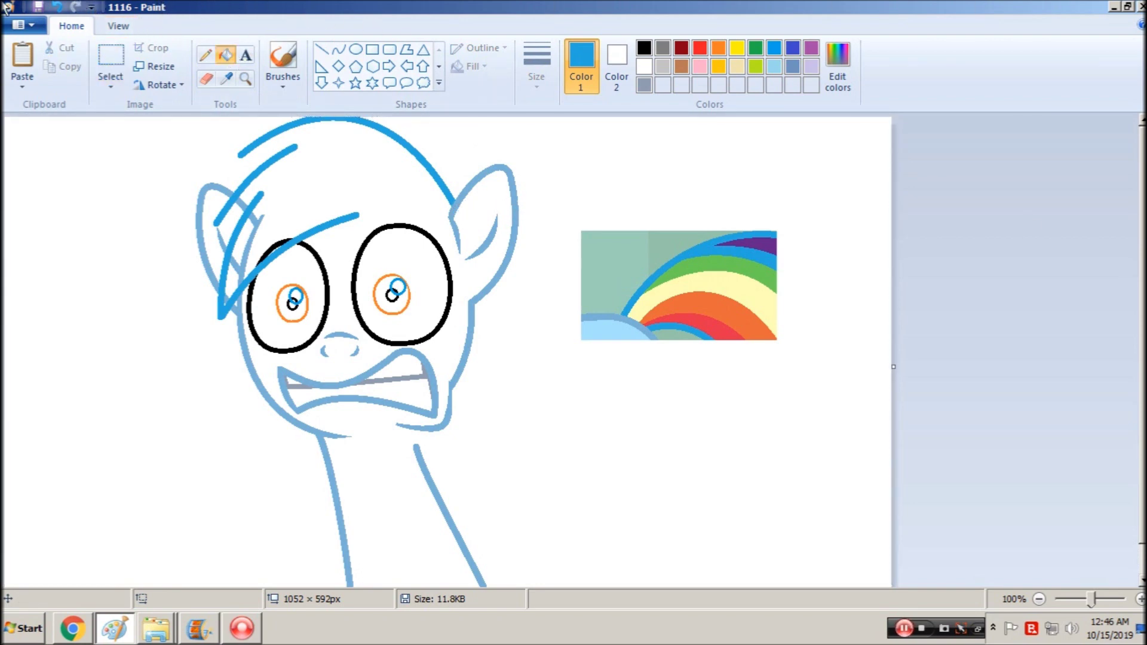
Connect the mane strands above the left ear with short blue curves that form two spiky tips
{"action": "left_click", "coordinate": [338, 49]}
{"action": "mouse_move", "coordinate": [242, 154]}
{"action": "left_mouse_down"}
{"action": "mouse_move", "coordinate": [337, 142]}
{"action": "mouse_move", "coordinate": [290, 152]}
{"action": "mouse_move", "coordinate": [299, 147]}
{"action": "left_mouse_up"}
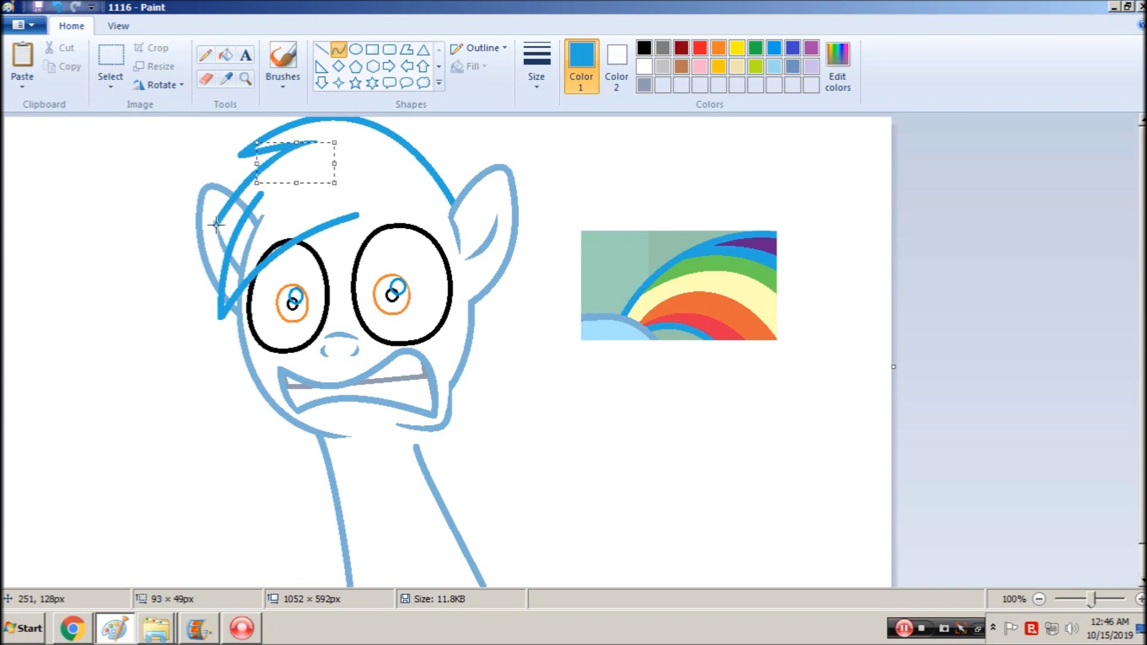
{"action": "mouse_move", "coordinate": [216, 224]}
{"action": "left_mouse_down"}
{"action": "mouse_move", "coordinate": [285, 182]}
{"action": "mouse_move", "coordinate": [253, 201]}
{"action": "mouse_move", "coordinate": [262, 188]}
{"action": "left_mouse_up"}
{"action": "left_click", "coordinate": [311, 189]}
Trim the outer edges of the mane's spikes and the fringe tip with white curves
{"action": "mouse_move", "coordinate": [239, 244]}
{"action": "left_mouse_down"}
{"action": "mouse_move", "coordinate": [306, 178]}
{"action": "mouse_move", "coordinate": [260, 197]}
{"action": "mouse_move", "coordinate": [280, 183]}
{"action": "mouse_move", "coordinate": [255, 149]}
{"action": "mouse_move", "coordinate": [319, 109]}
{"action": "left_mouse_up"}
{"action": "mouse_move", "coordinate": [252, 151]}
{"action": "left_mouse_down"}
{"action": "mouse_move", "coordinate": [243, 144]}
{"action": "mouse_move", "coordinate": [292, 113]}
{"action": "mouse_move", "coordinate": [281, 120]}
{"action": "left_mouse_up"}
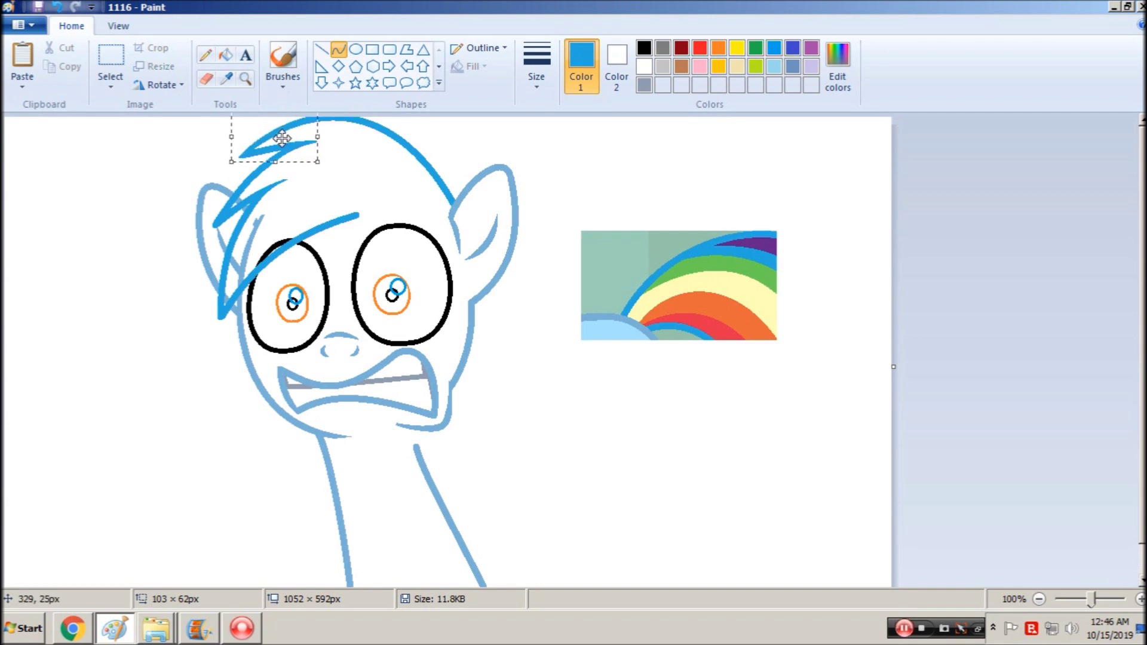
{"action": "left_click", "coordinate": [203, 194]}
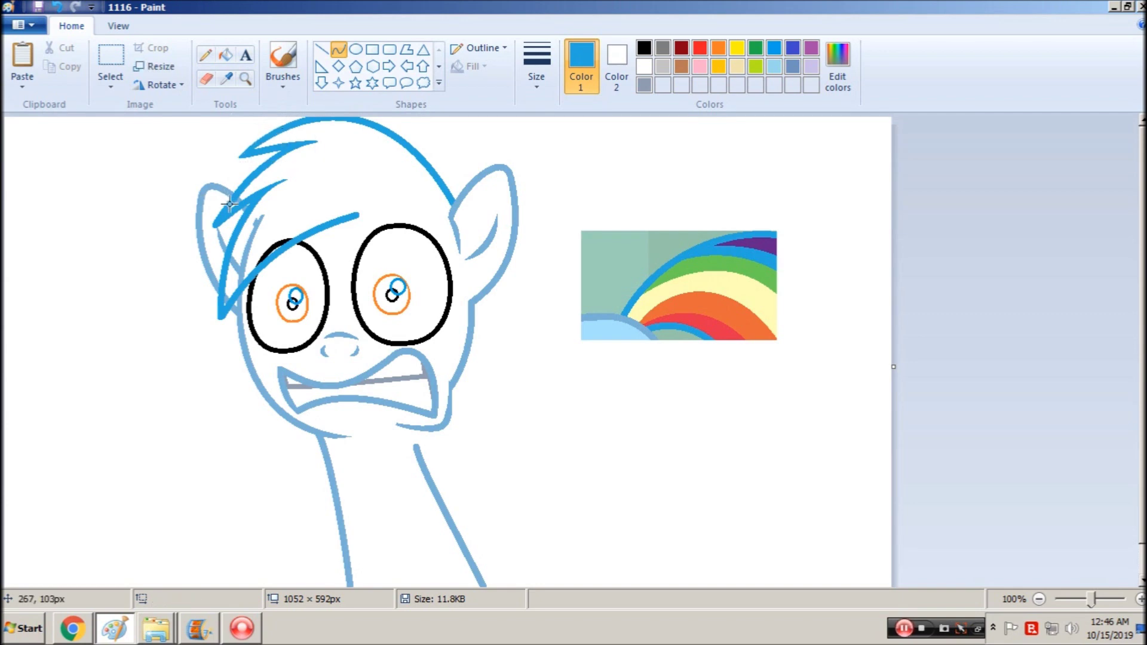
{"action": "left_click_drag", "start_coordinate": [232, 314], "coordinate": [164, 430]}
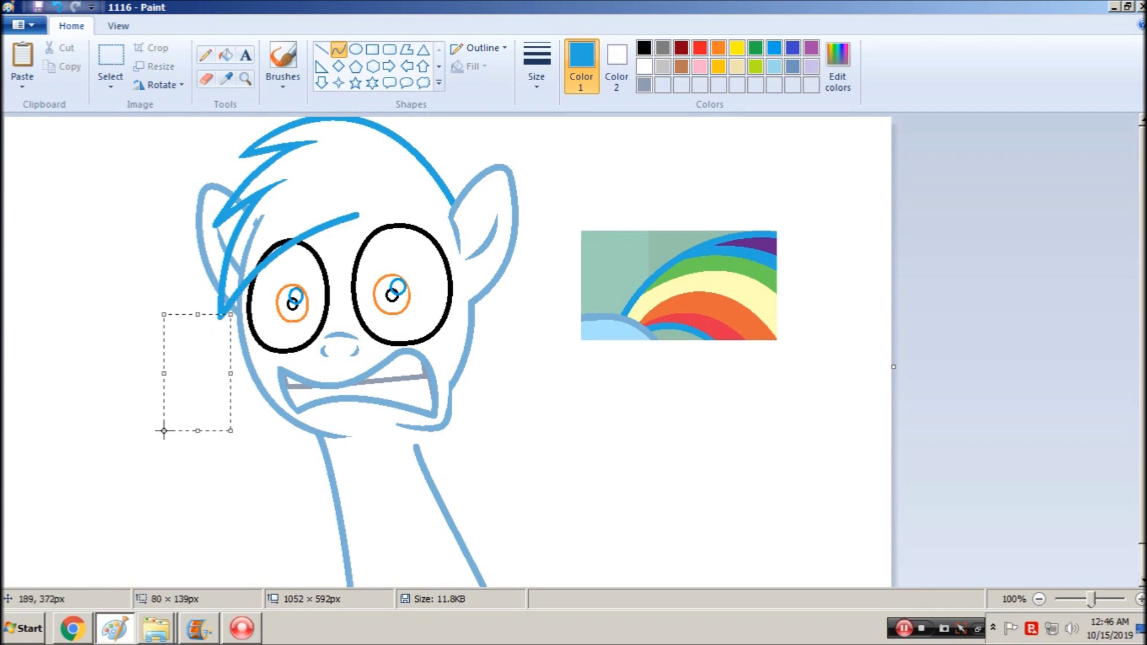
Draw a blue fringe curve about 143 × 39 px from between the eyes to the base of the right ear
{"action": "left_click", "coordinate": [346, 240]}
{"action": "left_click_drag", "start_coordinate": [327, 248], "coordinate": [393, 244]}
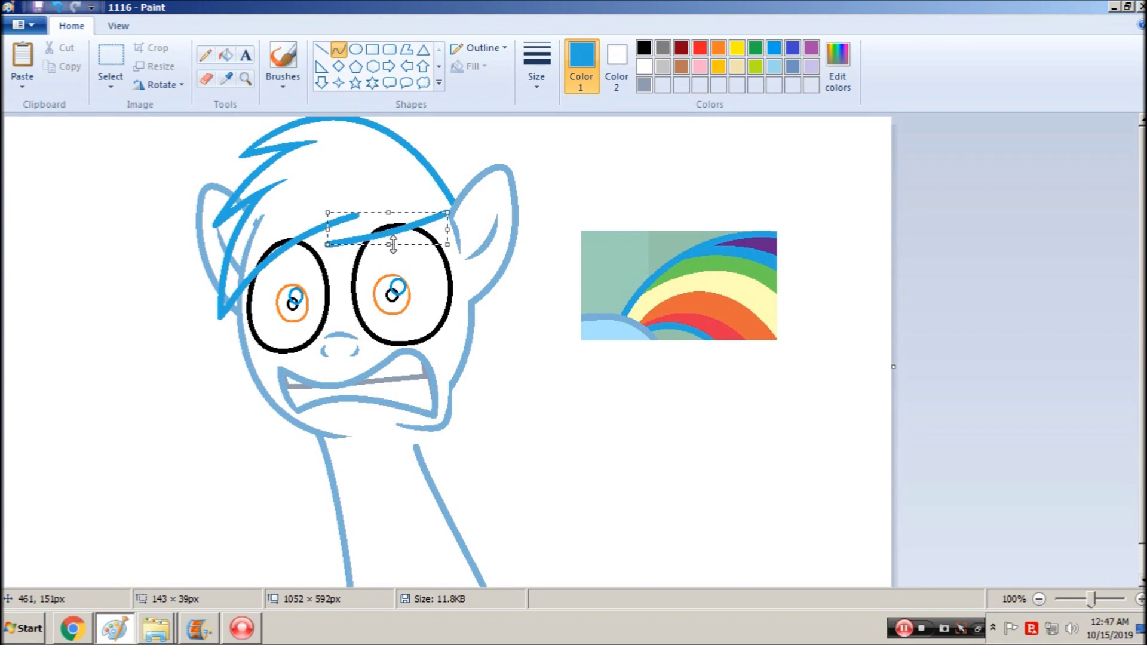
{"action": "left_click_drag", "start_coordinate": [393, 244], "coordinate": [393, 246]}
{"action": "left_click", "coordinate": [289, 252]}
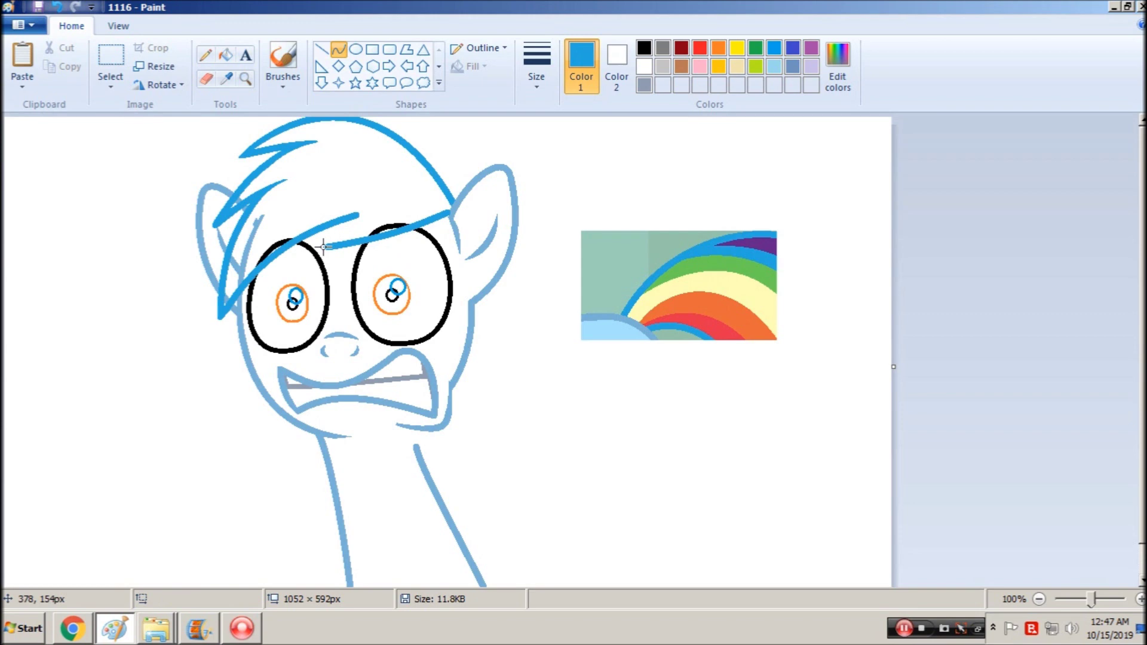
Join the two fringe strands between the eyes with a short blue stroke and trim the corners to sharp points
{"action": "left_click_drag", "start_coordinate": [324, 247], "coordinate": [358, 217]}
{"action": "left_click", "coordinate": [346, 230]}
{"action": "left_click", "coordinate": [347, 230]}
{"action": "left_click_drag", "start_coordinate": [291, 233], "coordinate": [354, 206]}
{"action": "left_click", "coordinate": [406, 251]}
{"action": "left_click_drag", "start_coordinate": [355, 251], "coordinate": [322, 248]}
Zoom in to 200% and thin the mane spike over the left ear with white curves
{"action": "left_click", "coordinate": [245, 78]}
{"action": "left_click", "coordinate": [395, 230]}
{"action": "left_click", "coordinate": [338, 50]}
{"action": "left_click", "coordinate": [536, 69]}
{"action": "left_click", "coordinate": [499, 147]}
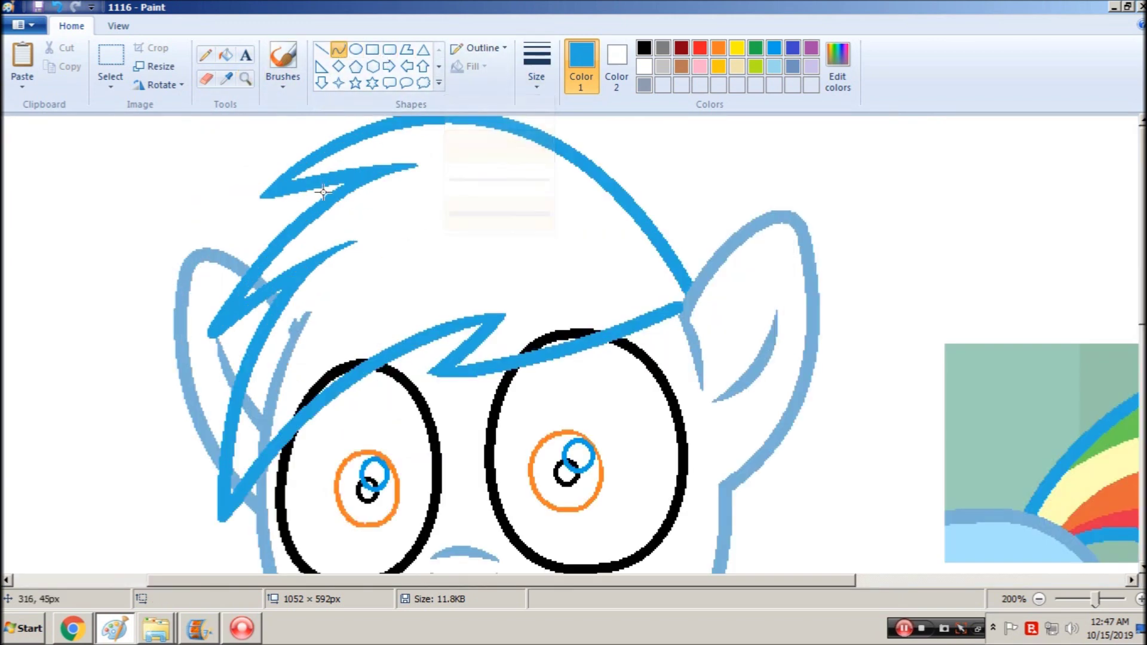
{"action": "left_click_drag", "start_coordinate": [272, 242], "coordinate": [201, 360]}
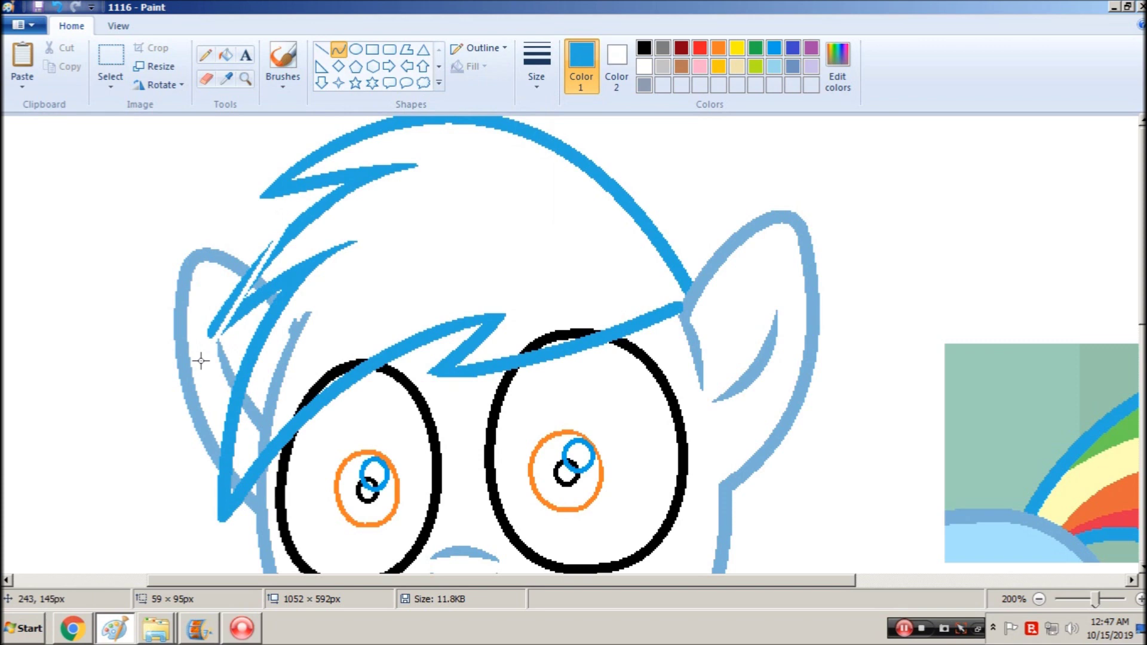
{"action": "left_click_drag", "start_coordinate": [260, 277], "coordinate": [241, 258]}
{"action": "left_click_drag", "start_coordinate": [205, 332], "coordinate": [209, 325]}
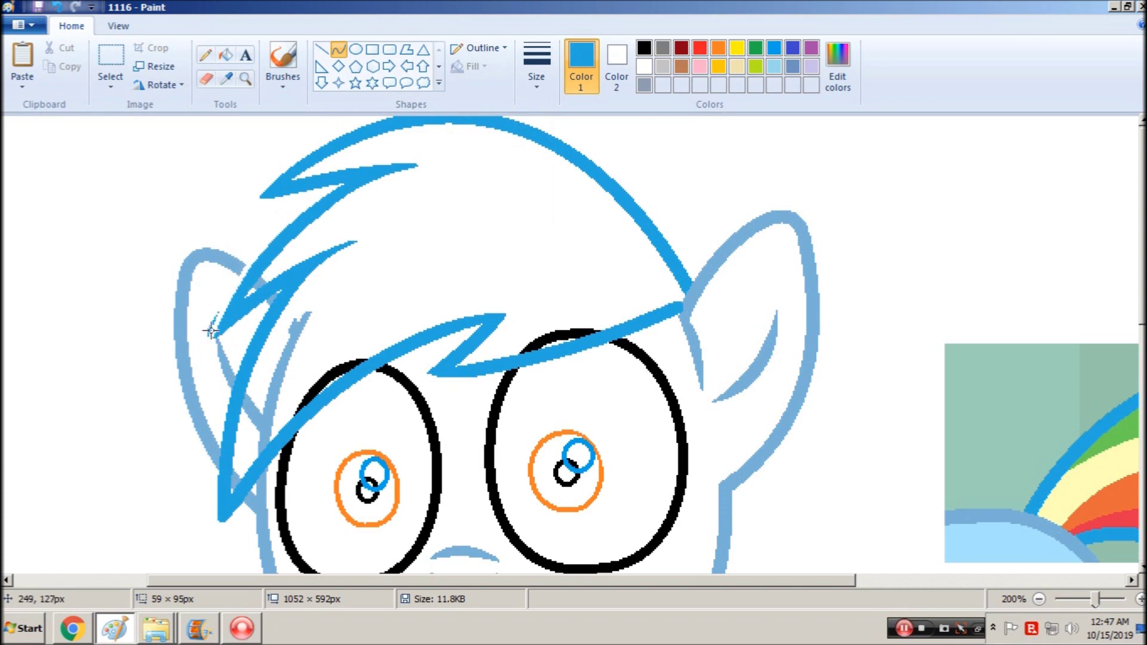
Pick the ear's outline blue and use the Pencil to repair the left ear's outline and remove stray marks beside the mane spike
{"action": "left_click", "coordinate": [225, 78]}
{"action": "left_click", "coordinate": [203, 319]}
{"action": "left_click", "coordinate": [206, 55]}
{"action": "left_click", "coordinate": [536, 66]}
{"action": "left_click", "coordinate": [514, 107]}
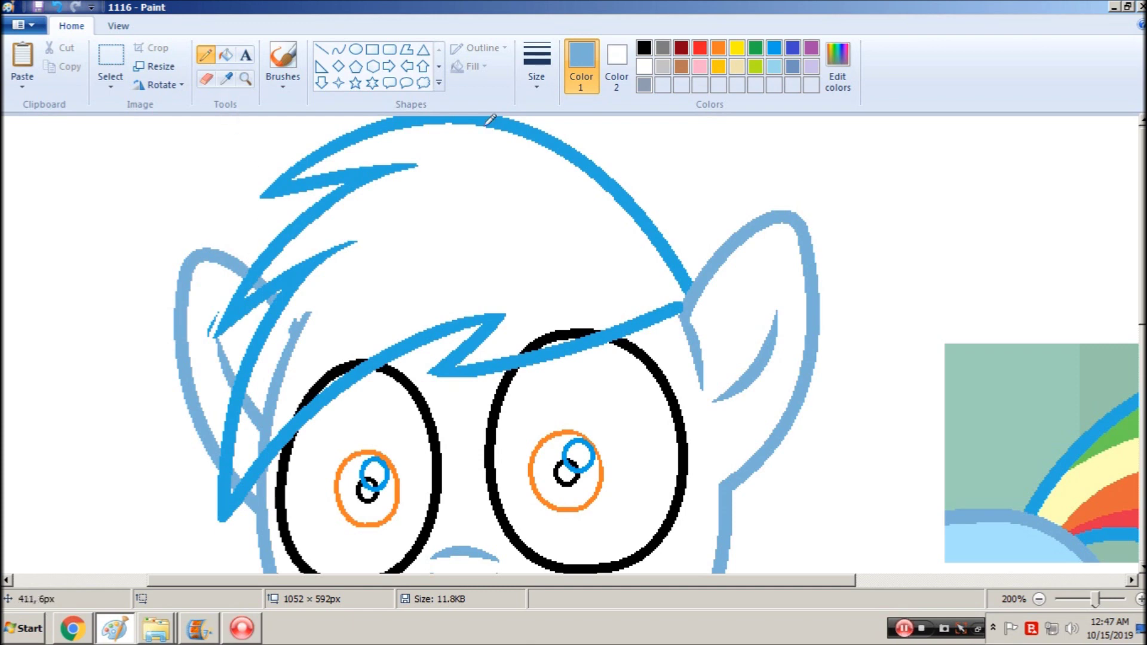
{"action": "left_click", "coordinate": [535, 69]}
{"action": "left_click", "coordinate": [499, 180]}
{"action": "key", "text": "ctrl+z"}
{"action": "left_click", "coordinate": [226, 55]}
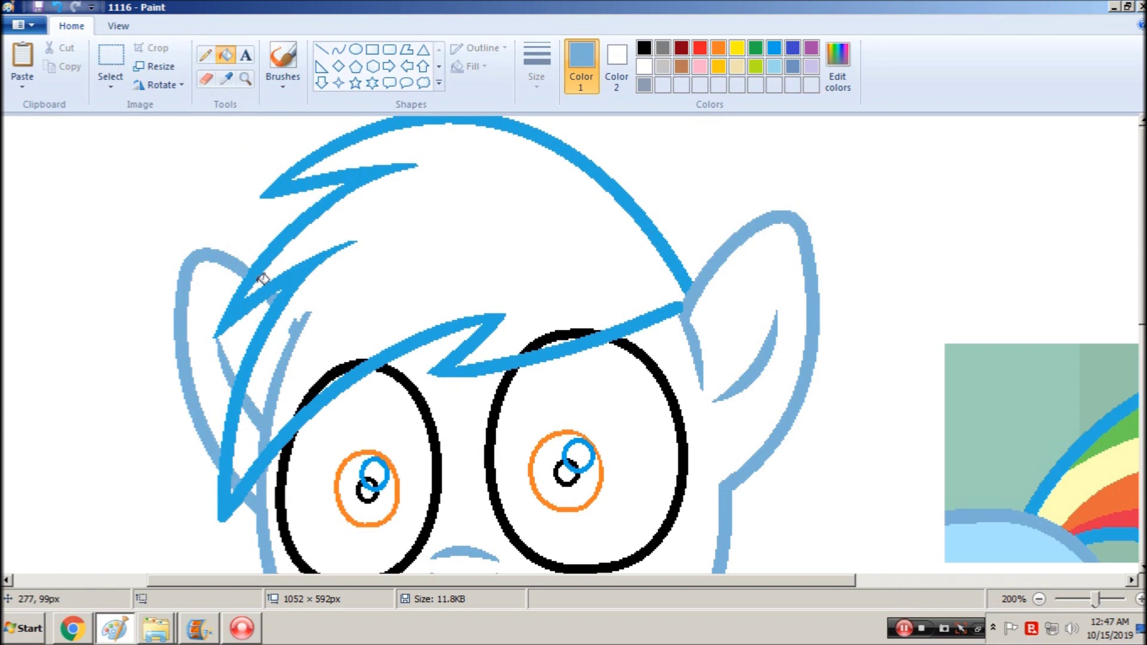
Retouch the joint between mane and right ear with the Pencil, using the mane blue and the ear's outline blue
{"action": "left_click", "coordinate": [227, 79]}
{"action": "left_click", "coordinate": [291, 173]}
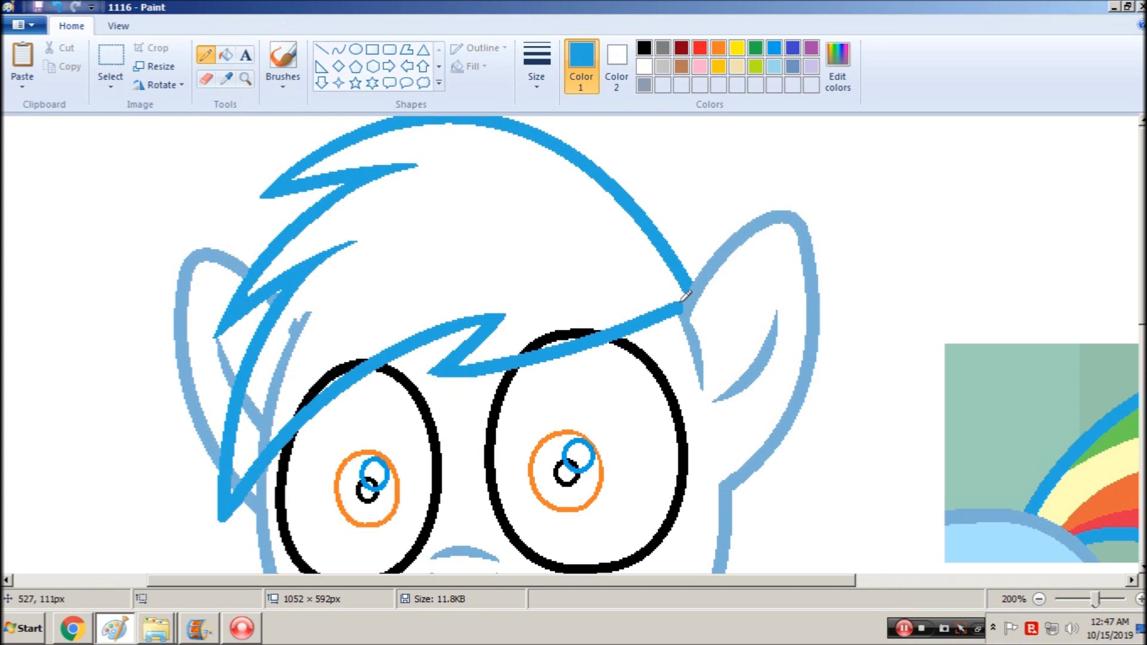
{"action": "left_click", "coordinate": [227, 79]}
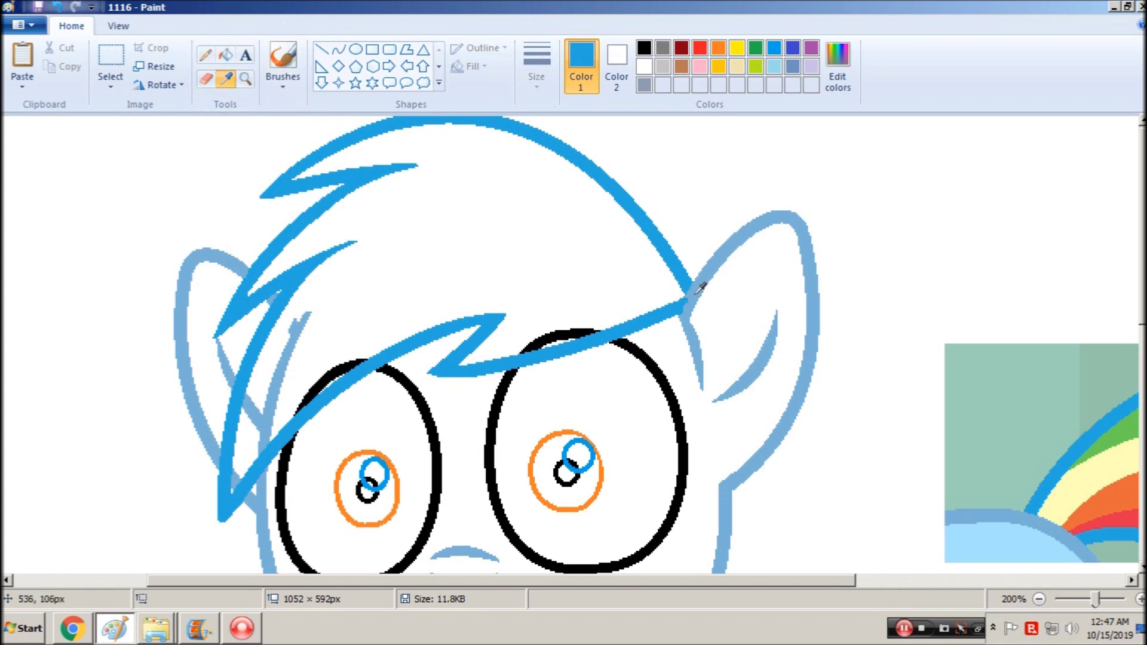
{"action": "left_click", "coordinate": [696, 291]}
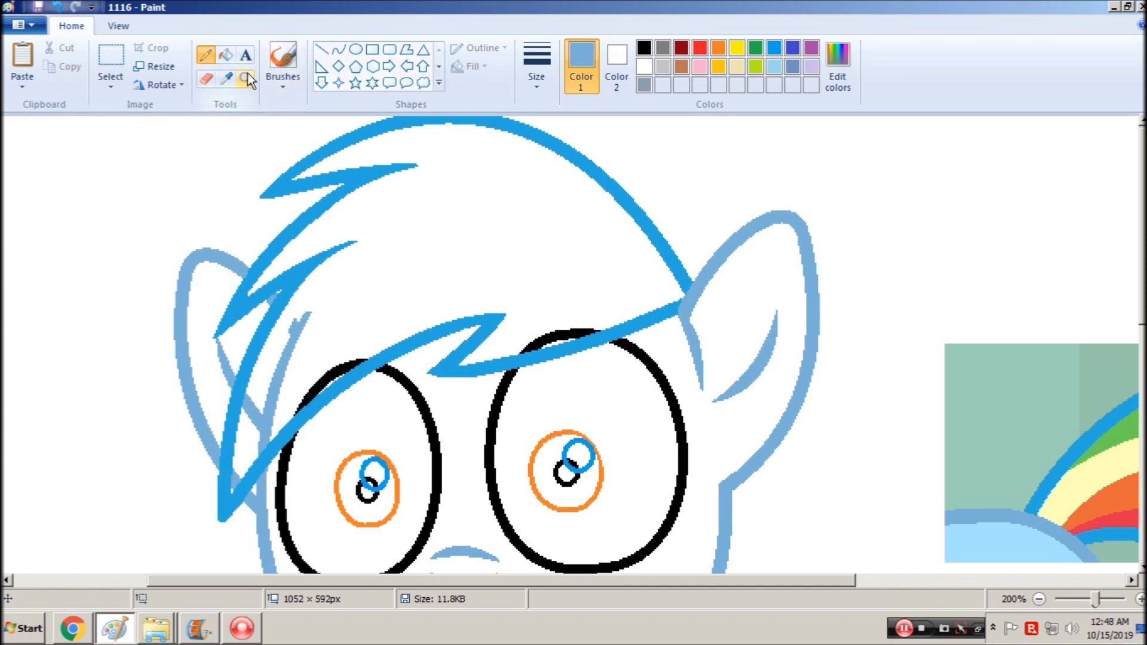
Pick the orange from the reference picture and draw an upward-bowed Curve across the mane from above the left ear to the mane's top edge
{"action": "left_click", "coordinate": [226, 79]}
{"action": "left_click", "coordinate": [1094, 497]}
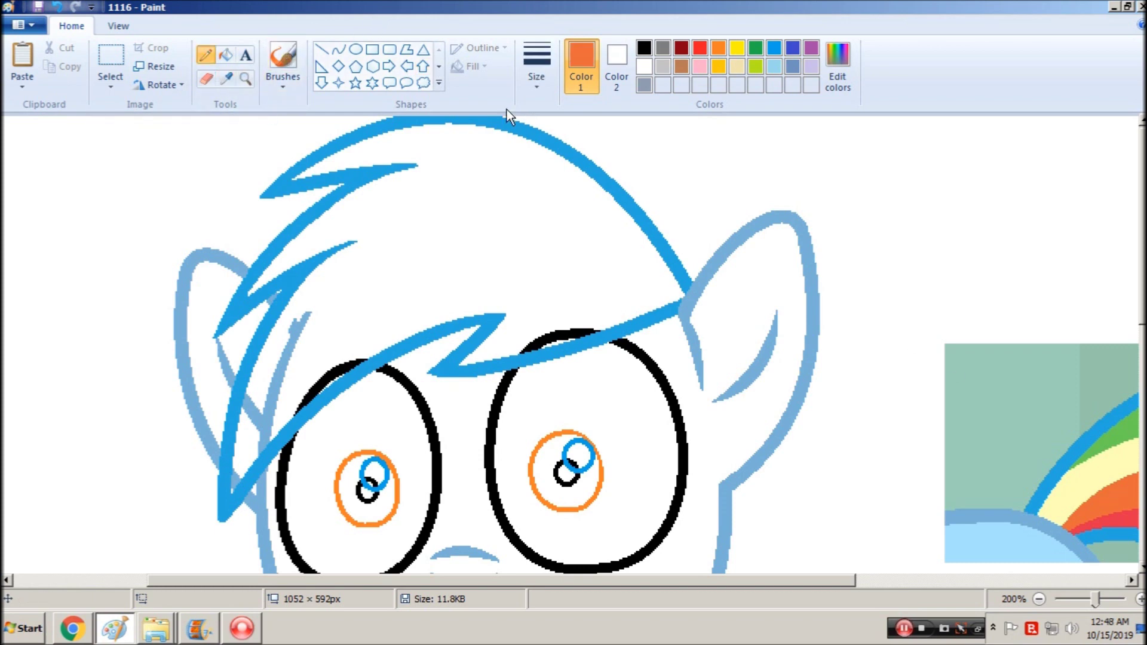
{"action": "left_click", "coordinate": [339, 49]}
{"action": "left_click", "coordinate": [536, 65]}
{"action": "left_click", "coordinate": [502, 146]}
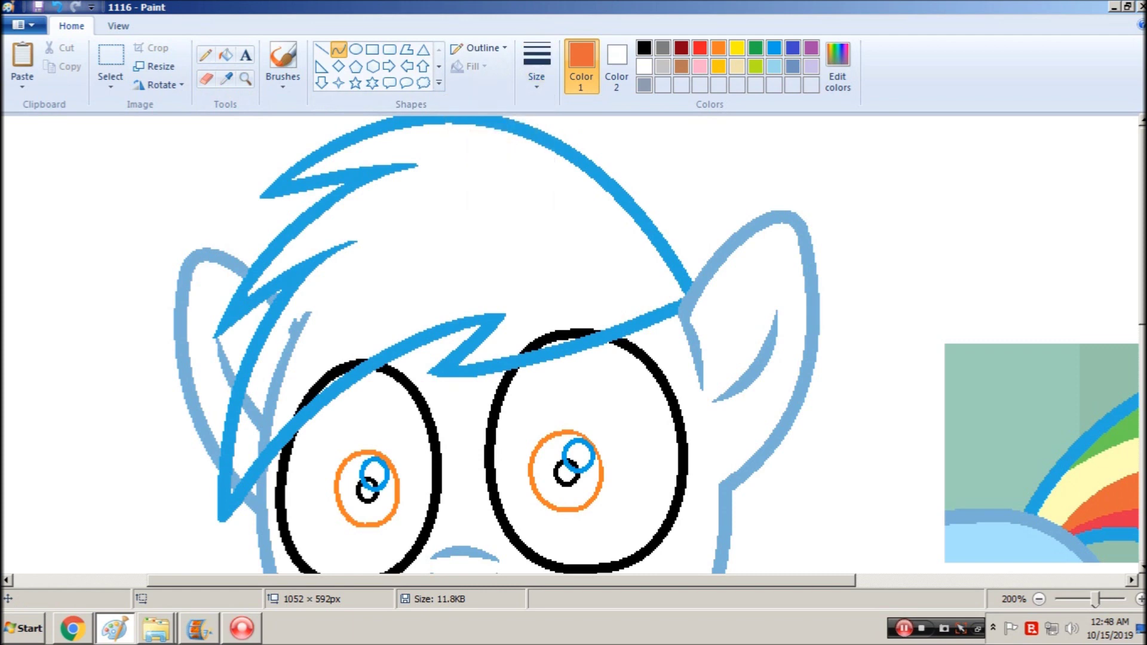
{"action": "key", "text": "ctrl+a"}
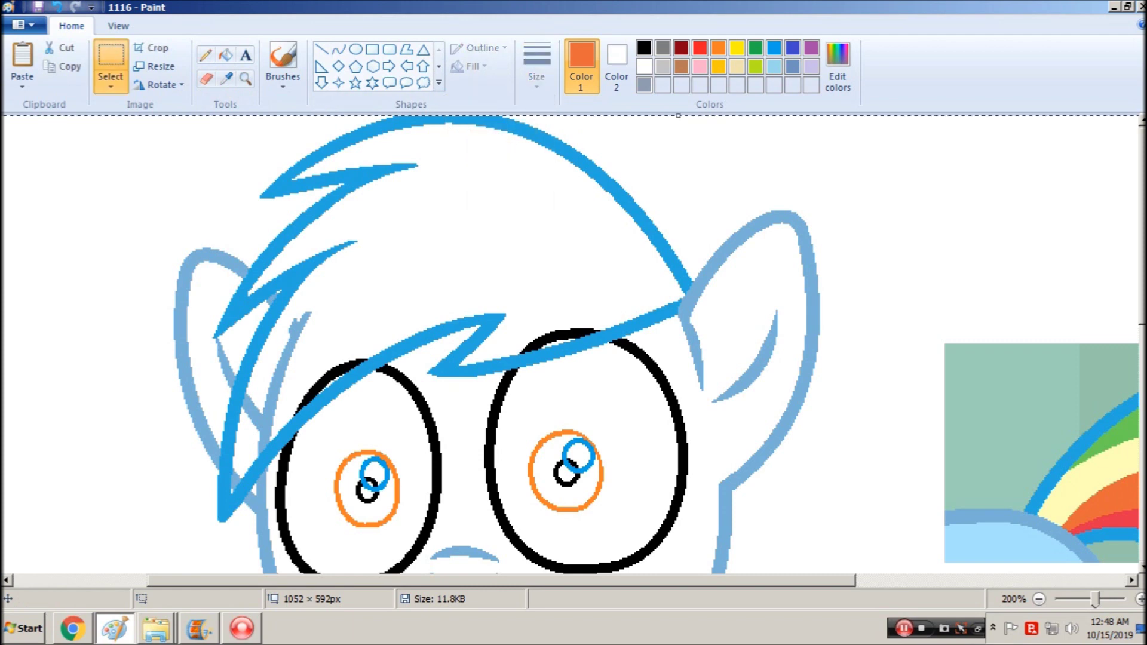
{"action": "left_click", "coordinate": [338, 49]}
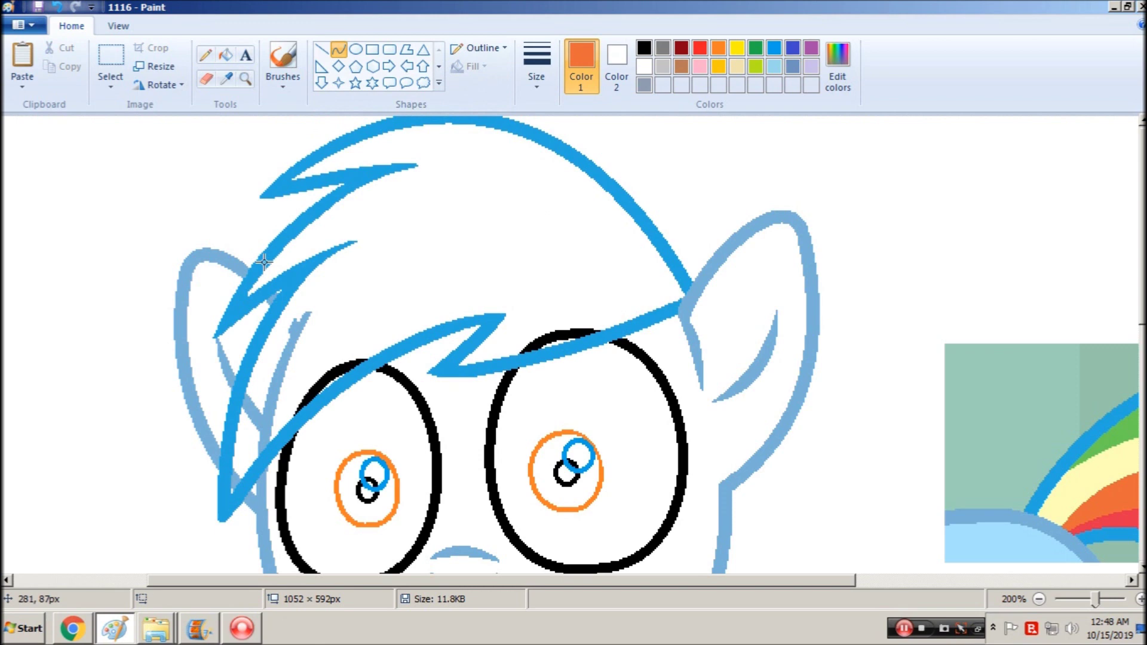
{"action": "left_click_drag", "start_coordinate": [261, 265], "coordinate": [572, 158]}
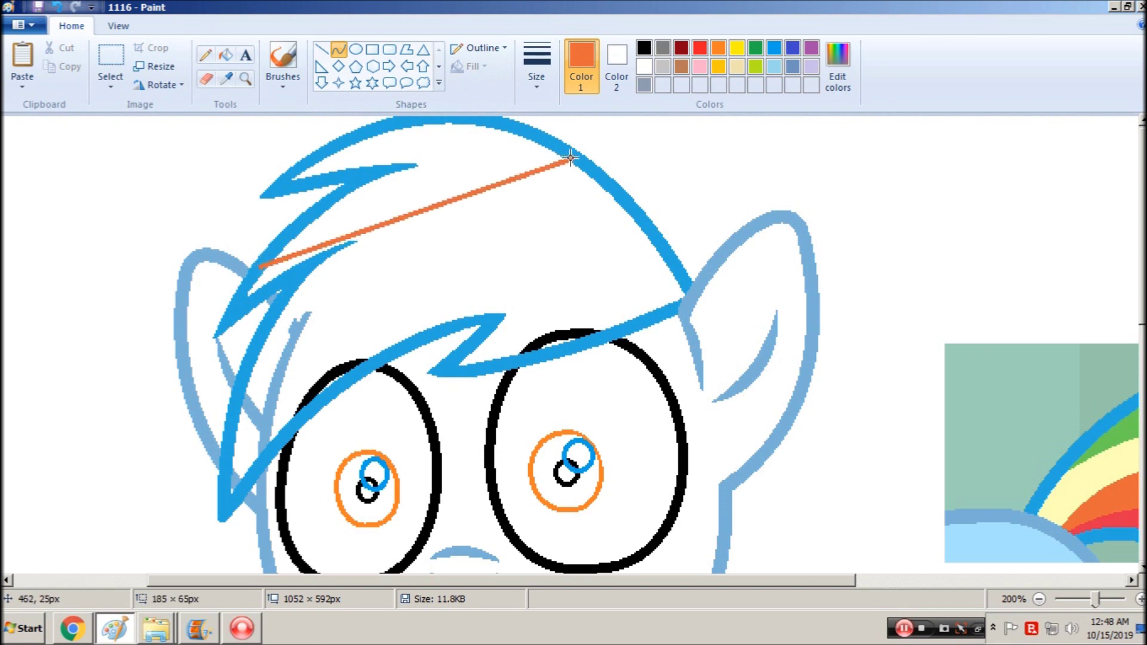
{"action": "left_click", "coordinate": [372, 191]}
{"action": "left_click_drag", "start_coordinate": [373, 191], "coordinate": [468, 154]}
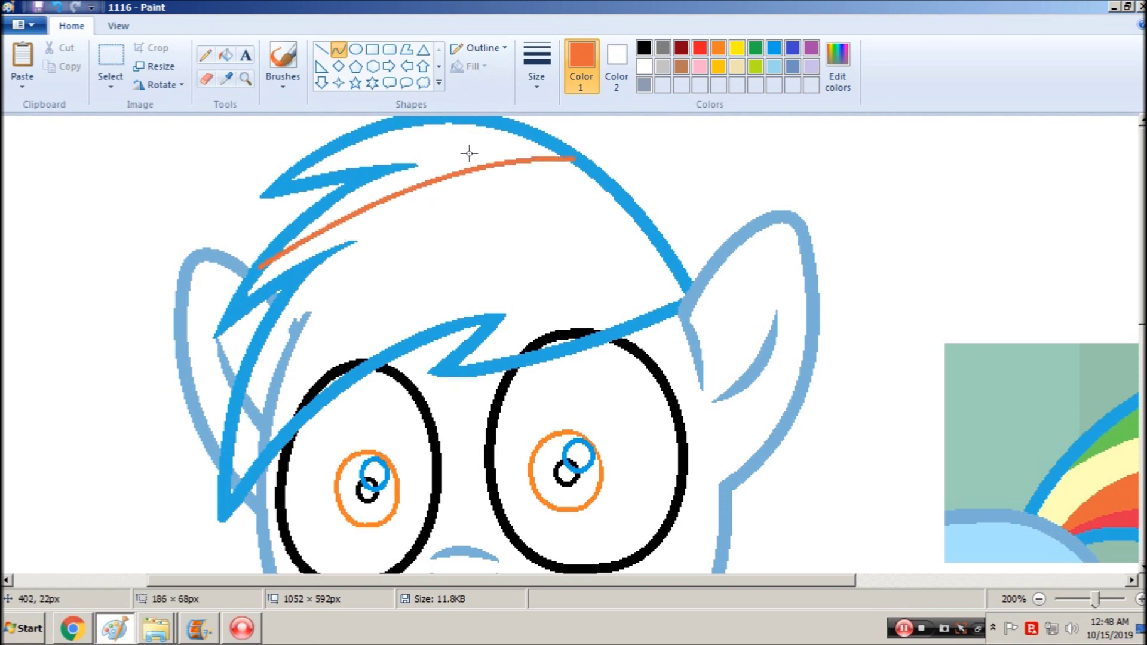
Draw a second orange curve from the fringe above the left eye to the mane's back edge, nudging it slightly down toward the right ear
{"action": "left_click_drag", "start_coordinate": [390, 348], "coordinate": [608, 189]}
{"action": "left_click_drag", "start_coordinate": [527, 259], "coordinate": [527, 213]}
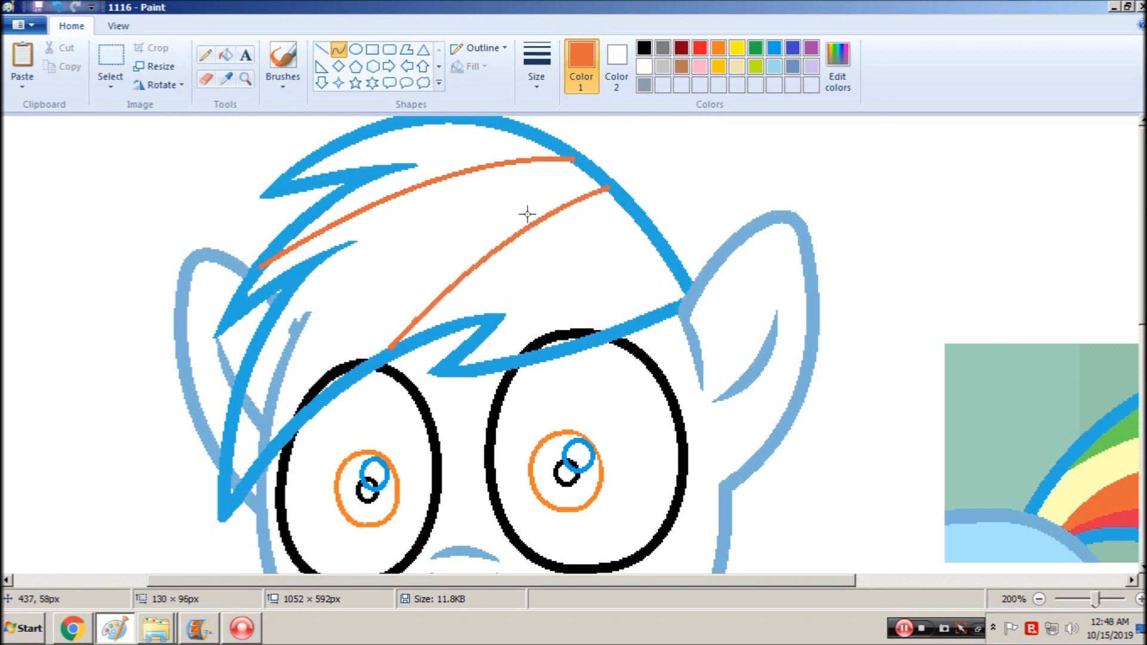
{"action": "left_click_drag", "start_coordinate": [605, 185], "coordinate": [612, 191]}
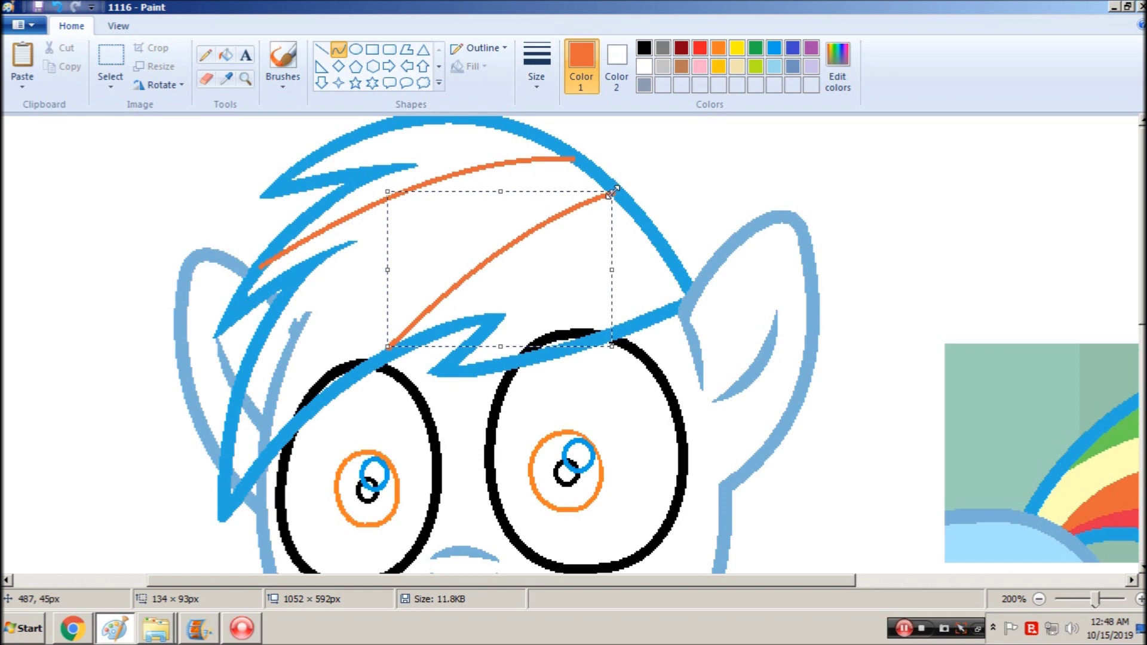
{"action": "left_click_drag", "start_coordinate": [568, 269], "coordinate": [573, 273]}
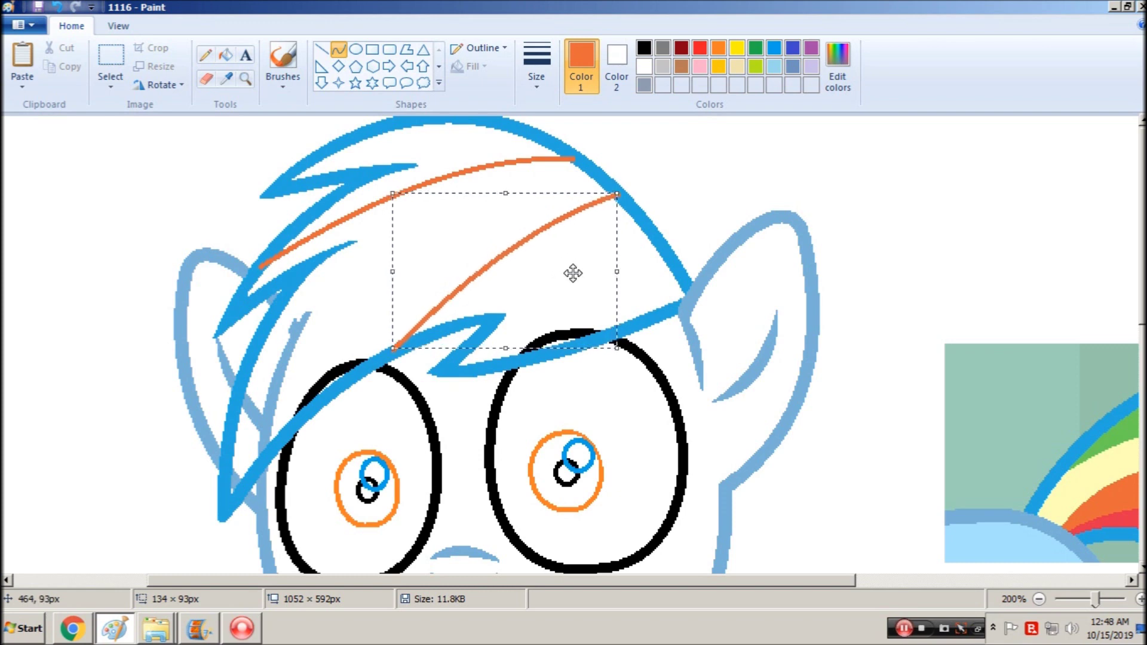
{"action": "left_click", "coordinate": [205, 54]}
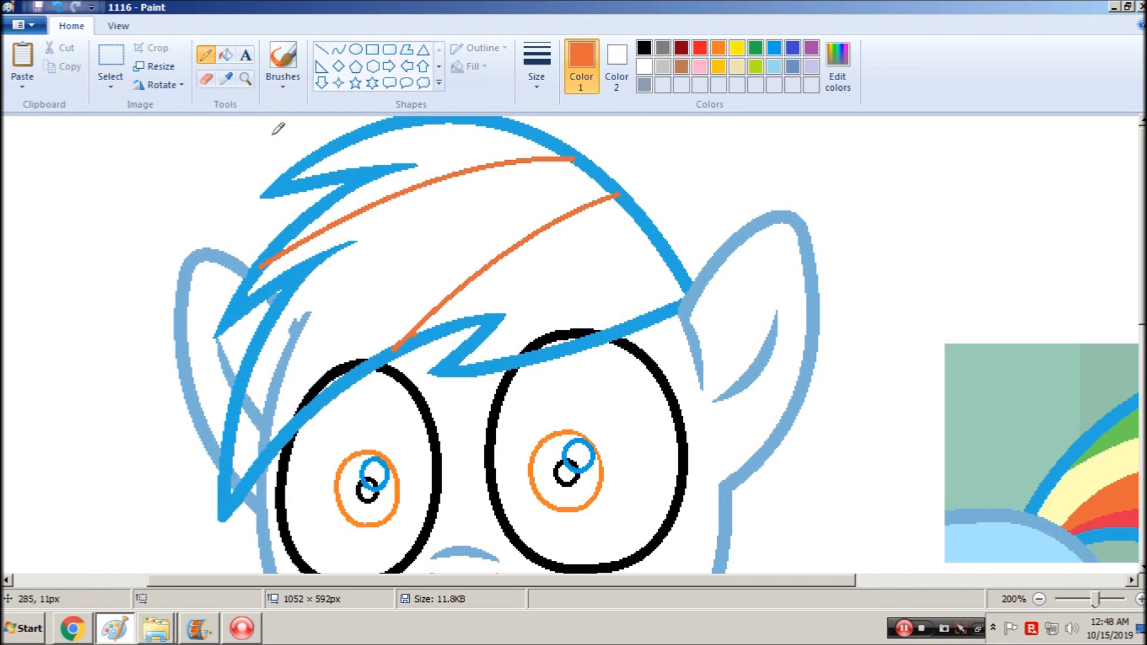
Save the drawing and, at 100% zoom, draw a thick, slightly bent purple curve outward from the neck's right edge below the jaw
{"action": "left_click", "coordinate": [245, 78]}
{"action": "right_click", "coordinate": [344, 234]}
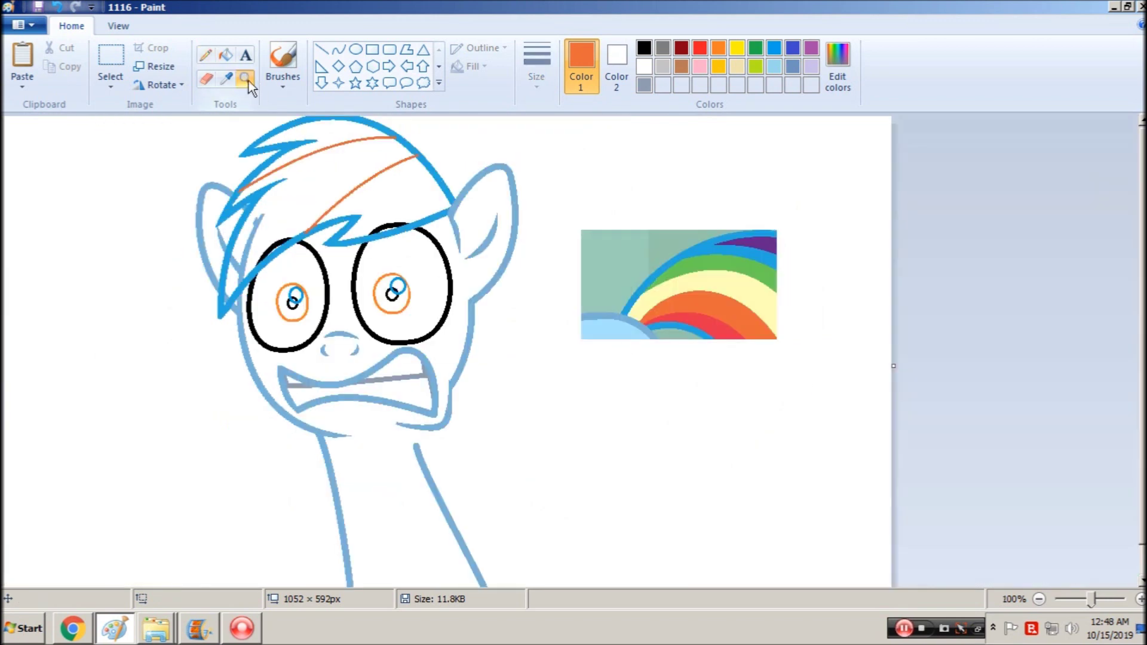
{"action": "left_click", "coordinate": [109, 56]}
{"action": "key", "text": "ctrl+a"}
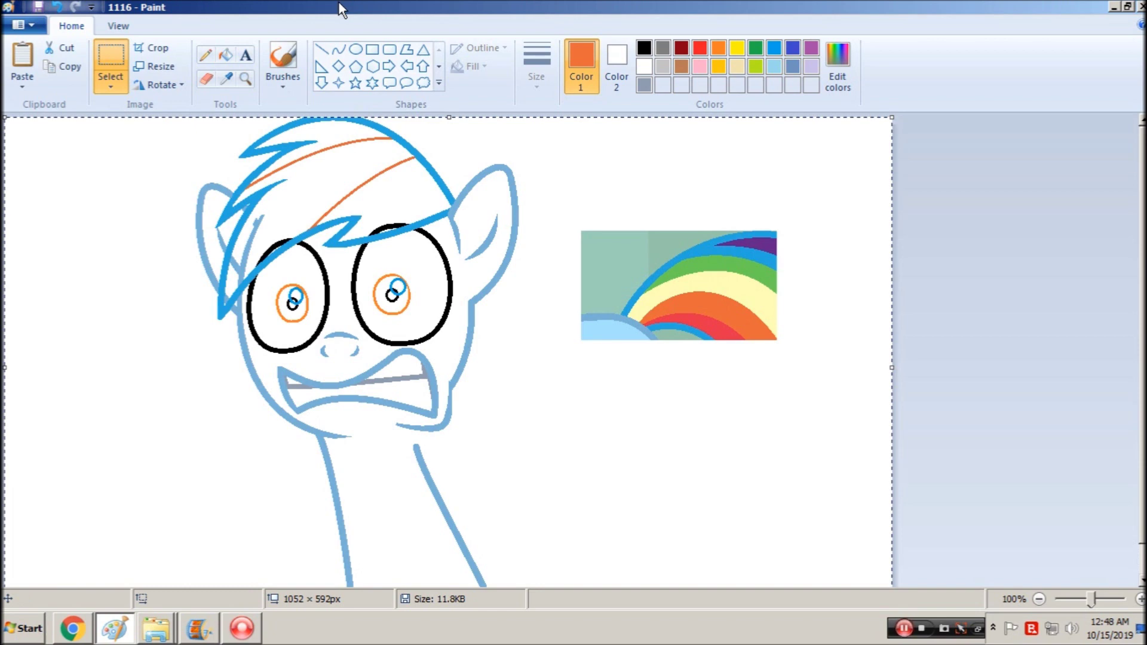
{"action": "left_click", "coordinate": [338, 50]}
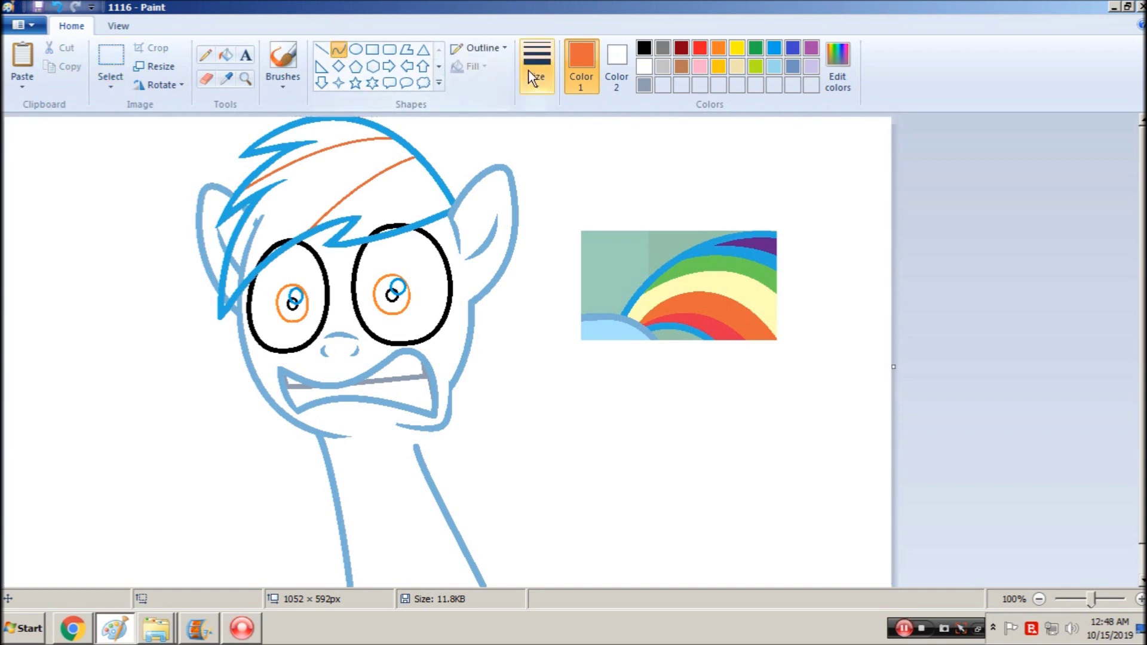
{"action": "left_click", "coordinate": [528, 70]}
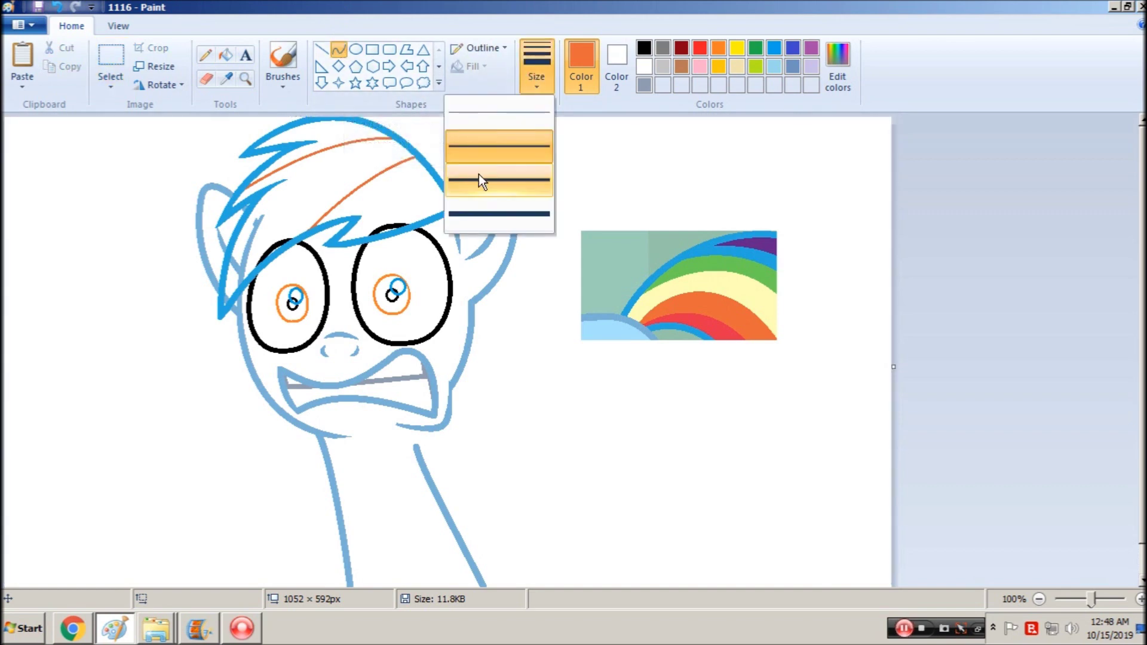
{"action": "left_click", "coordinate": [508, 213]}
{"action": "left_click", "coordinate": [810, 49]}
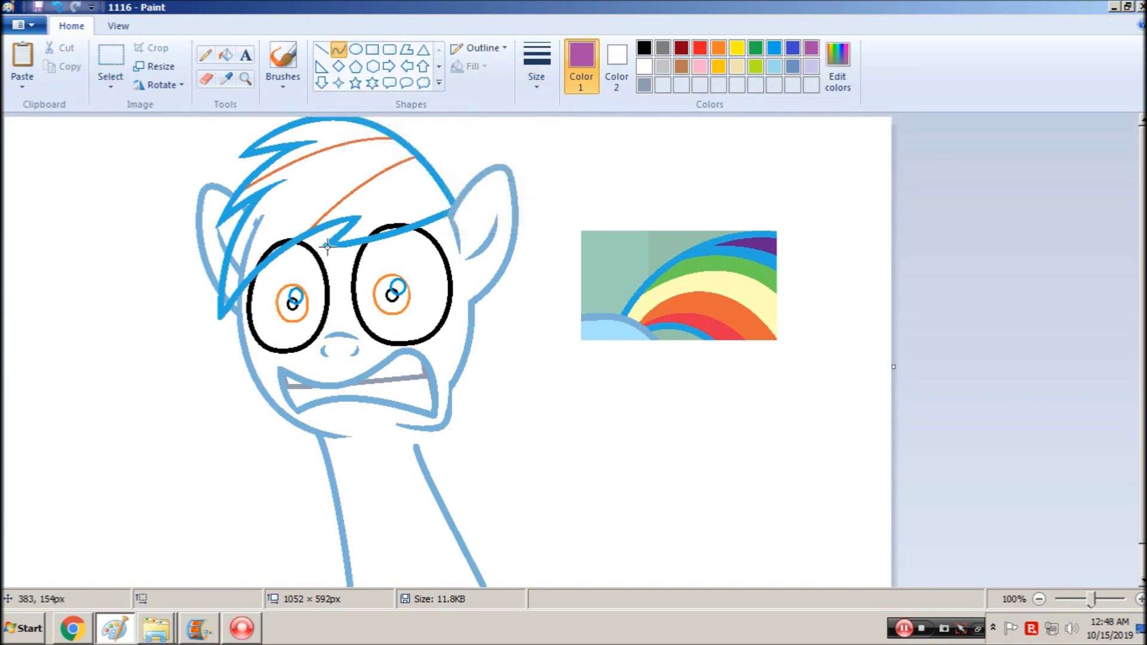
{"action": "key", "text": "ctrl+s"}
{"action": "left_click_drag", "start_coordinate": [412, 450], "coordinate": [523, 461]}
{"action": "left_click_drag", "start_coordinate": [439, 451], "coordinate": [465, 449]}
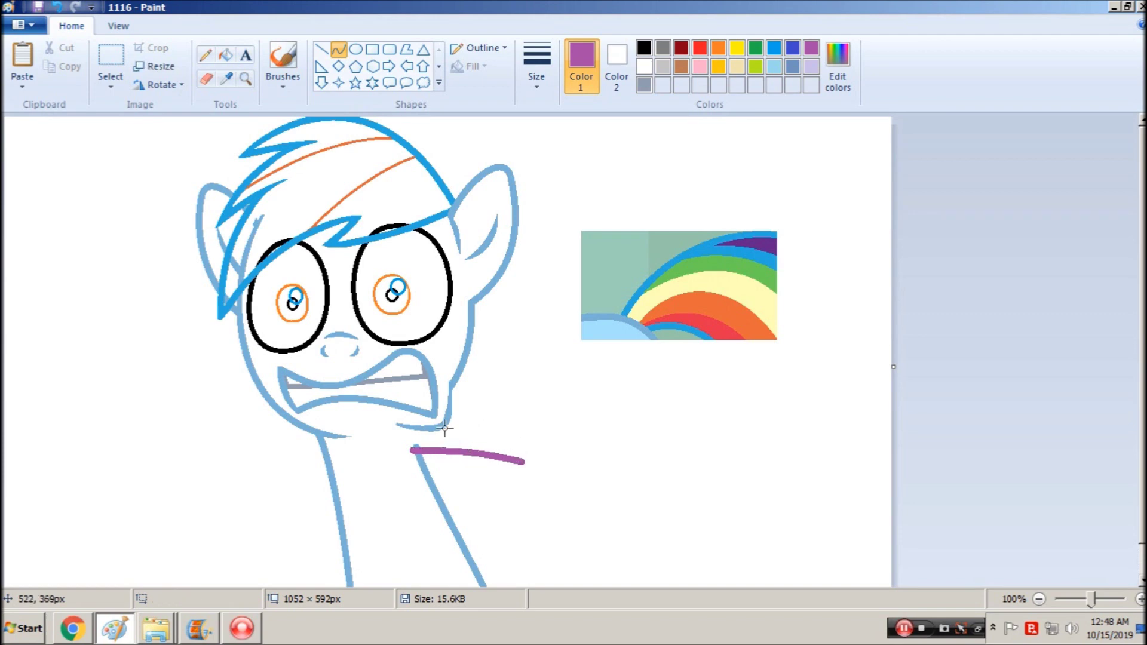
Draw an arched thick purple curve from under the chin over the jaw corner and out past the face
{"action": "left_click_drag", "start_coordinate": [393, 426], "coordinate": [545, 420]}
{"action": "mouse_move", "coordinate": [444, 400]}
{"action": "left_mouse_down"}
{"action": "mouse_move", "coordinate": [421, 380]}
{"action": "mouse_move", "coordinate": [461, 388]}
{"action": "mouse_move", "coordinate": [446, 381]}
{"action": "left_mouse_up"}
{"action": "left_click", "coordinate": [661, 428]}
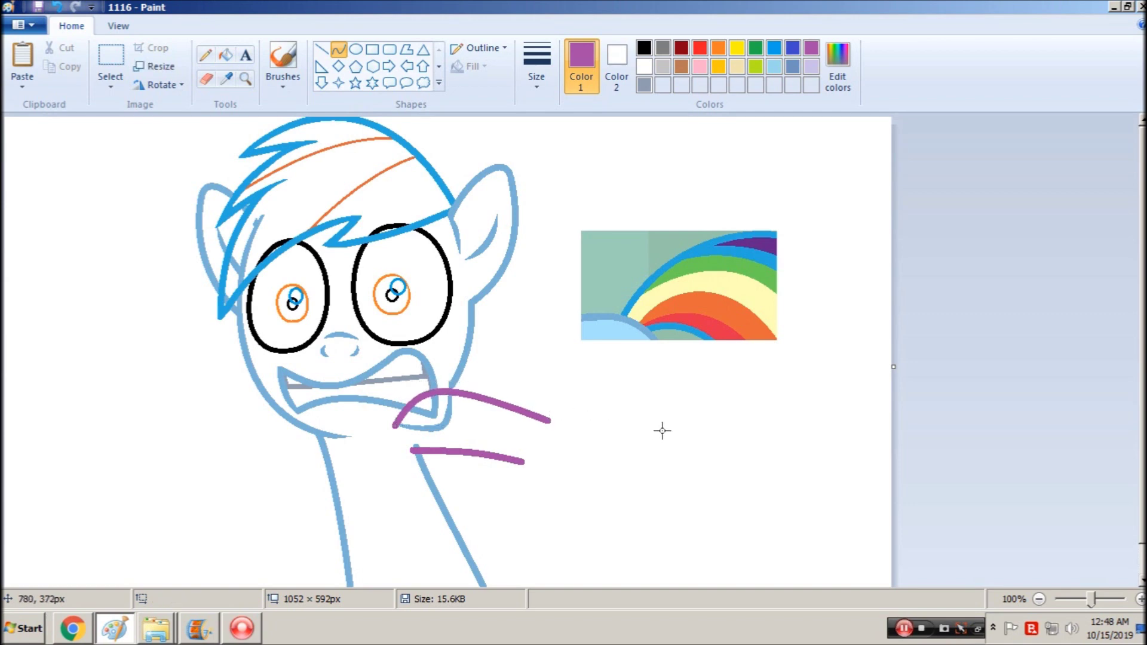
Draw a thick orange curve, about 108 × 78 px, from the lower purple line's outer end diagonally down to the neck
{"action": "left_click", "coordinate": [719, 48]}
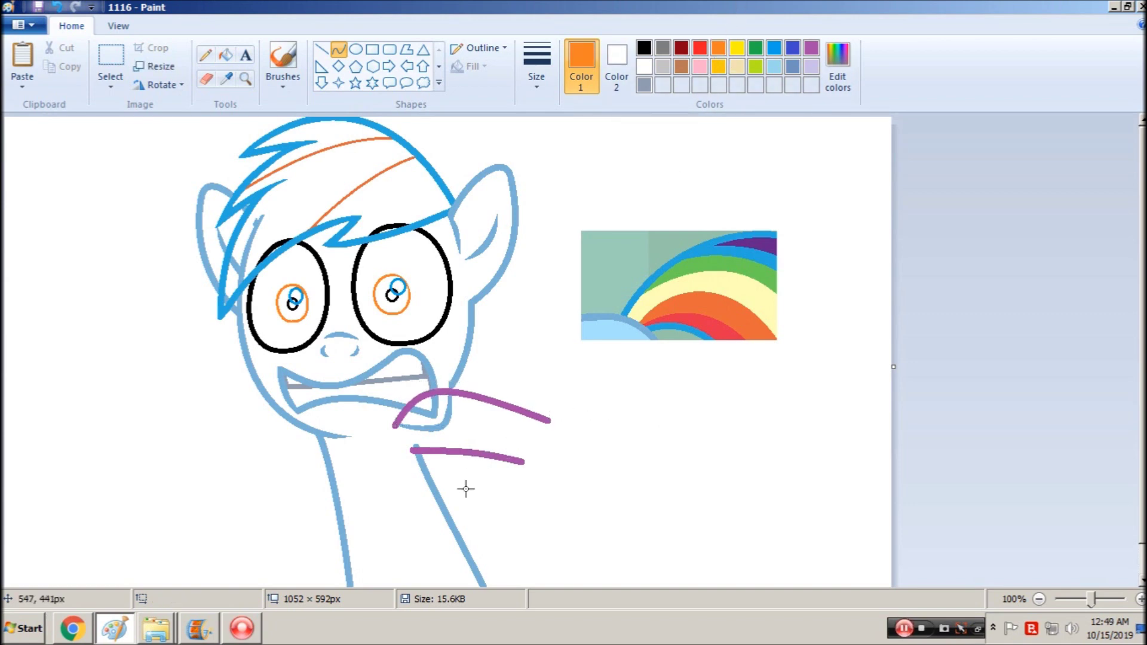
{"action": "mouse_move", "coordinate": [431, 512]}
{"action": "left_mouse_down"}
{"action": "mouse_move", "coordinate": [523, 446]}
{"action": "mouse_move", "coordinate": [511, 472]}
{"action": "mouse_move", "coordinate": [485, 475]}
{"action": "left_mouse_up"}
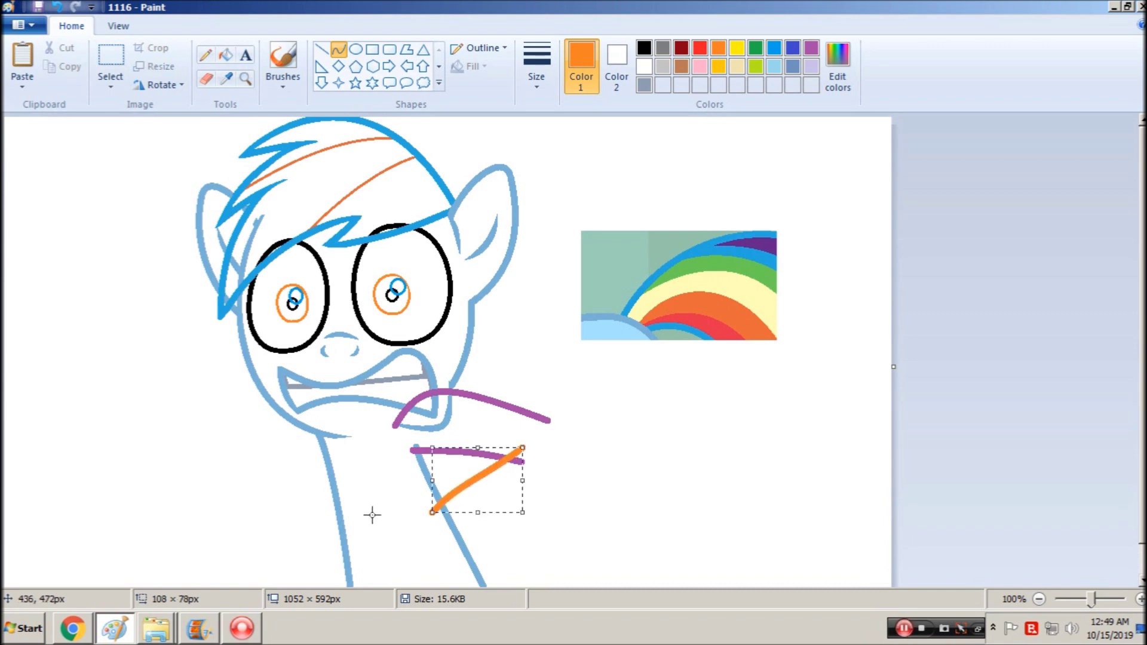
{"action": "left_click_drag", "start_coordinate": [431, 512], "coordinate": [428, 520]}
{"action": "left_click", "coordinate": [409, 538]}
{"action": "scroll", "coordinate": [431, 519], "scroll_direction": "down", "scroll_amount": 1}
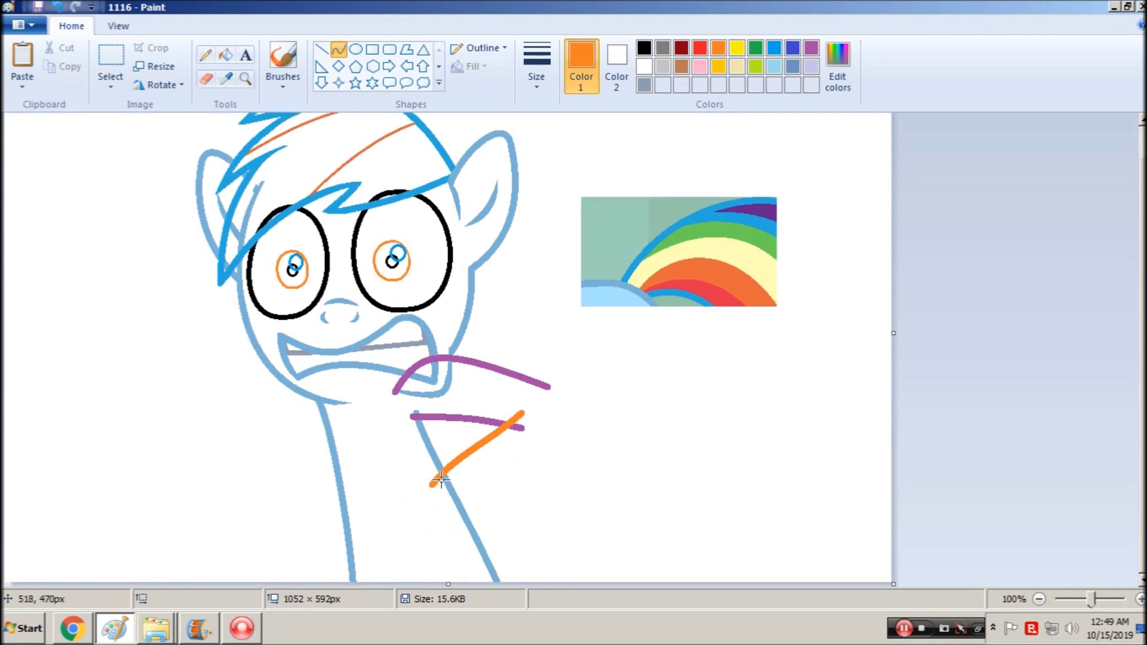
{"action": "mouse_move", "coordinate": [432, 483]}
{"action": "left_mouse_down"}
{"action": "mouse_move", "coordinate": [534, 555]}
{"action": "mouse_move", "coordinate": [407, 513]}
{"action": "mouse_move", "coordinate": [464, 548]}
{"action": "mouse_move", "coordinate": [478, 588]}
{"action": "left_mouse_up"}
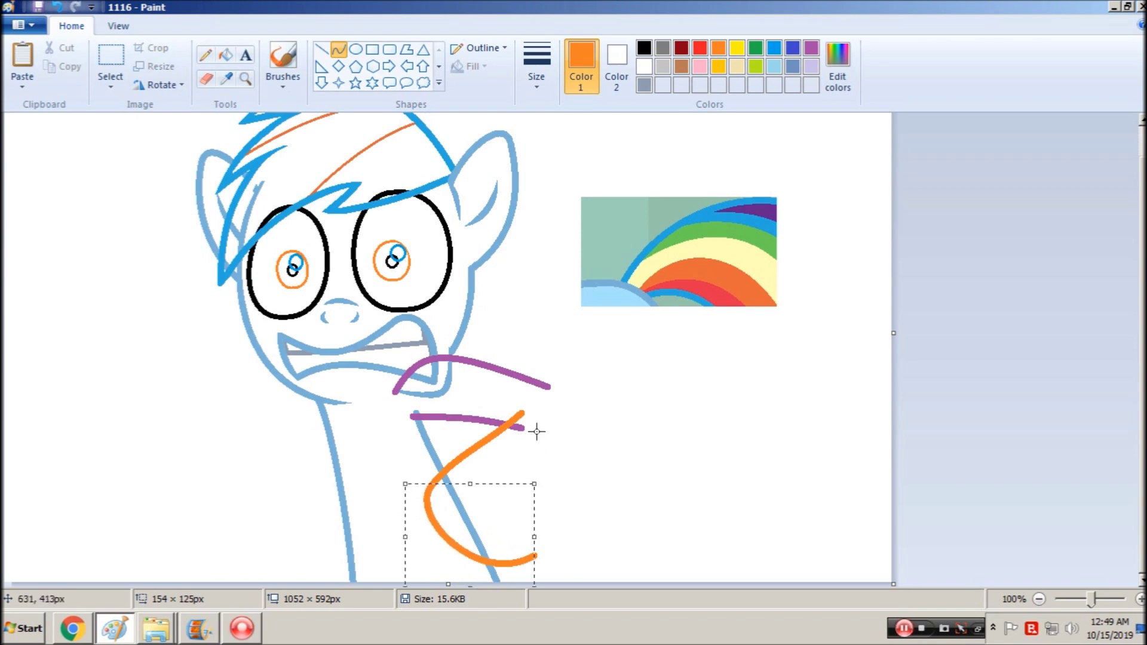
{"action": "left_click_drag", "start_coordinate": [542, 386], "coordinate": [538, 556]}
{"action": "mouse_move", "coordinate": [578, 445]}
{"action": "left_mouse_down"}
{"action": "mouse_move", "coordinate": [583, 399]}
{"action": "mouse_move", "coordinate": [611, 417]}
{"action": "mouse_move", "coordinate": [603, 406]}
{"action": "left_mouse_up"}
{"action": "left_click_drag", "start_coordinate": [583, 478], "coordinate": [603, 450]}
{"action": "left_click", "coordinate": [58, 6]}
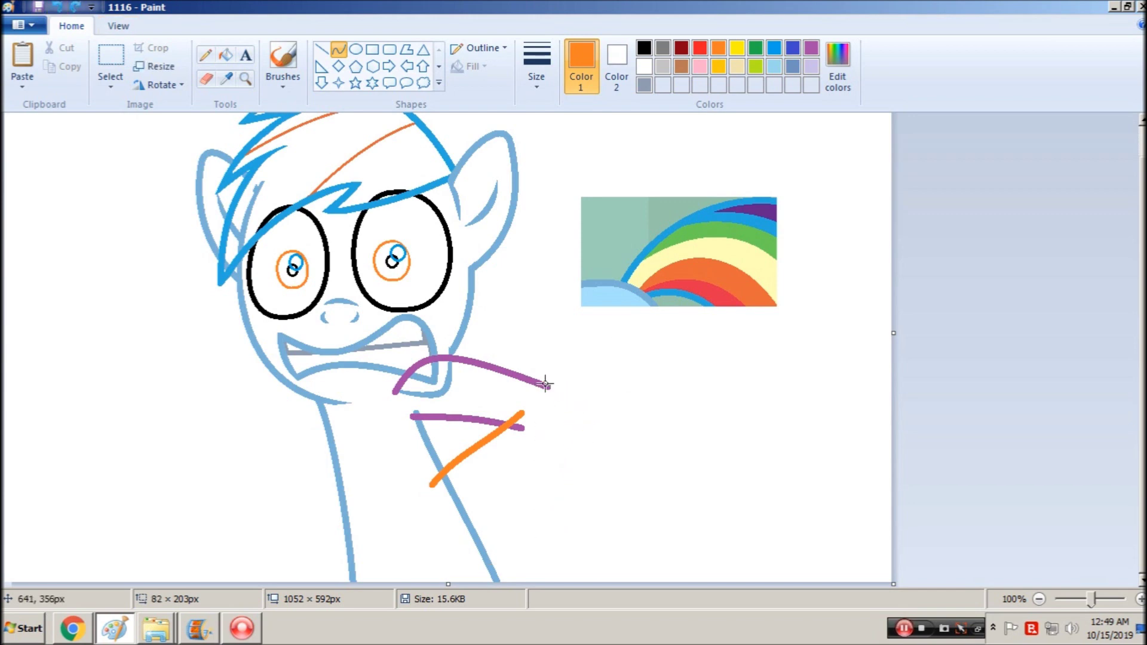
Close the shape beside the neck with two orange curves, a bulging outer side and a rounded bottom
{"action": "mouse_move", "coordinate": [548, 389]}
{"action": "left_mouse_down"}
{"action": "mouse_move", "coordinate": [602, 435]}
{"action": "mouse_move", "coordinate": [546, 521]}
{"action": "left_mouse_up"}
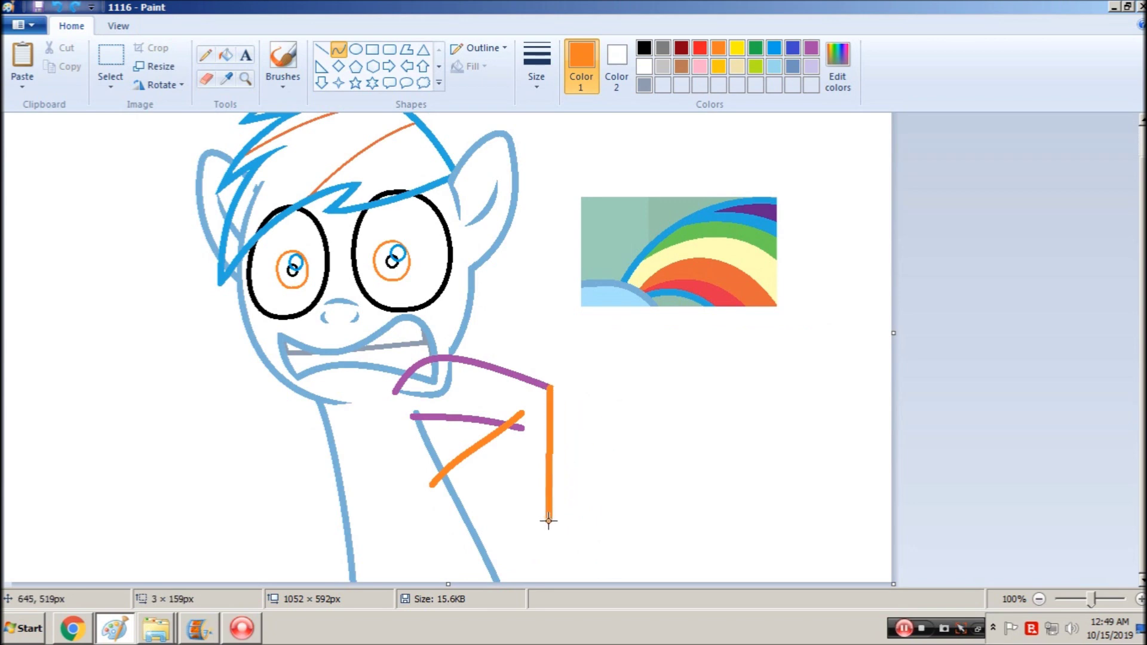
{"action": "left_click_drag", "start_coordinate": [570, 394], "coordinate": [592, 420]}
{"action": "left_click_drag", "start_coordinate": [432, 486], "coordinate": [547, 521]}
{"action": "mouse_move", "coordinate": [483, 507]}
{"action": "left_mouse_down"}
{"action": "mouse_move", "coordinate": [399, 516]}
{"action": "mouse_move", "coordinate": [392, 529]}
{"action": "mouse_move", "coordinate": [512, 545]}
{"action": "mouse_move", "coordinate": [517, 578]}
{"action": "left_mouse_up"}
Recolor the orange outline beside the neck with the palette purple using the Fill tool
{"action": "left_click", "coordinate": [226, 55]}
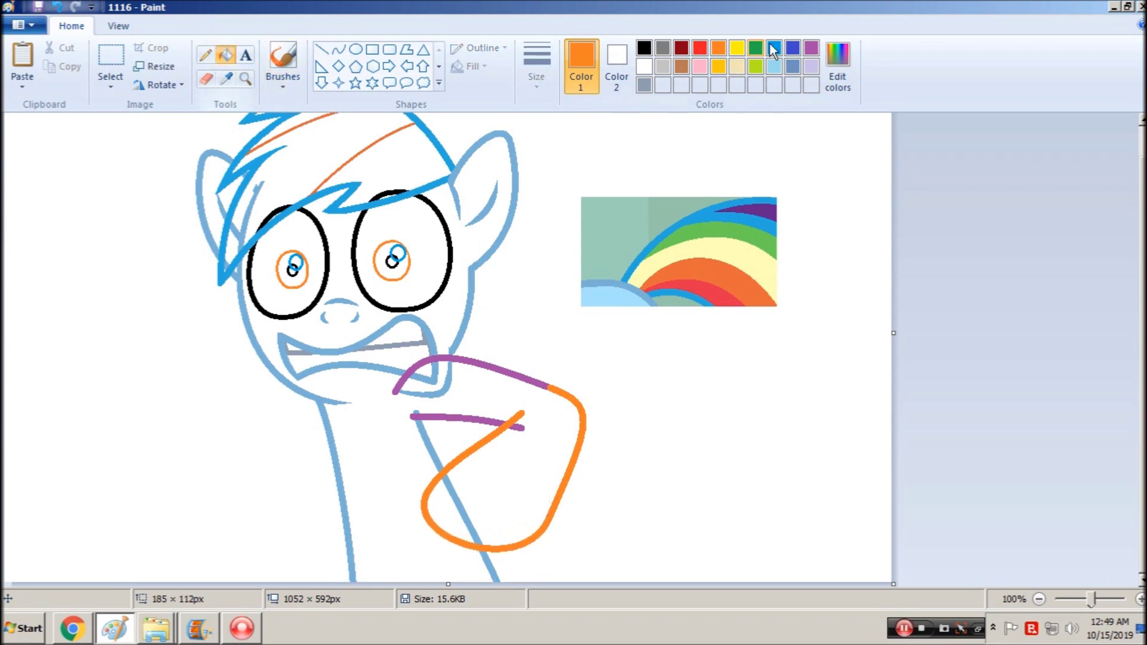
{"action": "left_click", "coordinate": [811, 48]}
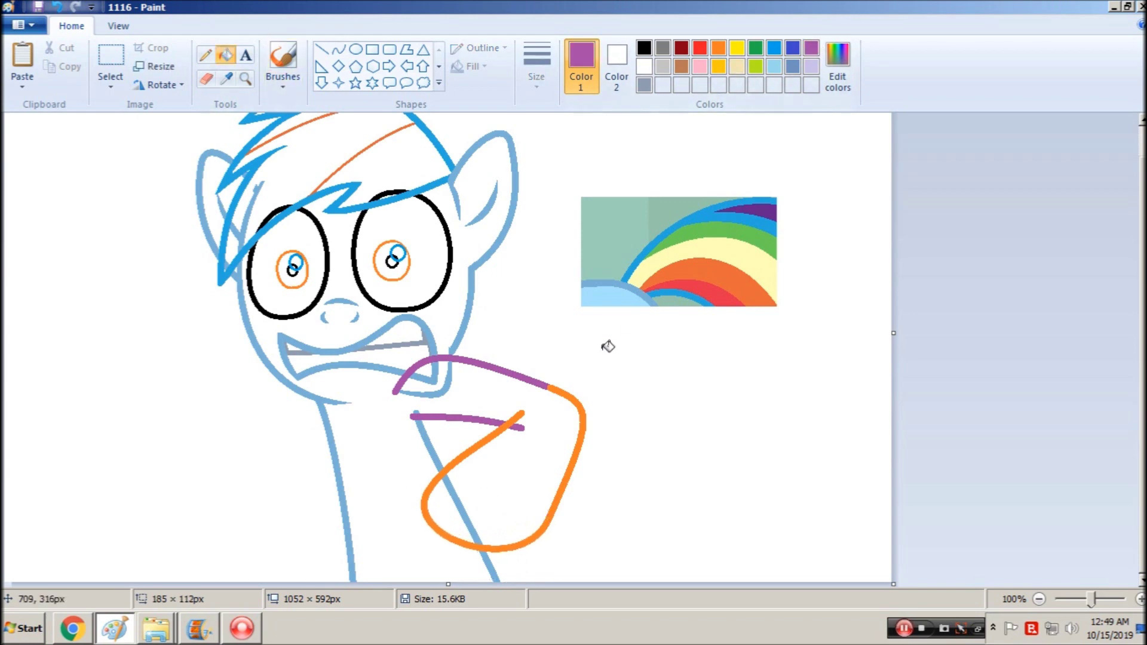
{"action": "left_click", "coordinate": [511, 422]}
Trim the protruding inner corner of the purple outline to a sharp point with white curves
{"action": "left_click", "coordinate": [338, 50]}
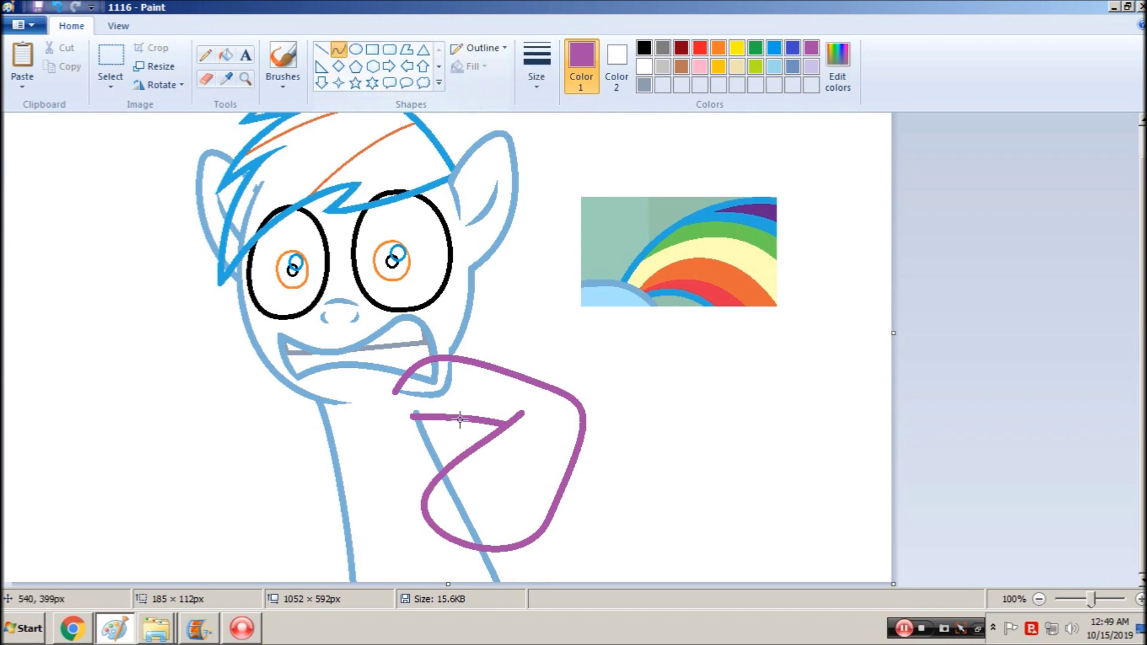
{"action": "left_click_drag", "start_coordinate": [485, 446], "coordinate": [527, 400]}
{"action": "left_click", "coordinate": [520, 412]}
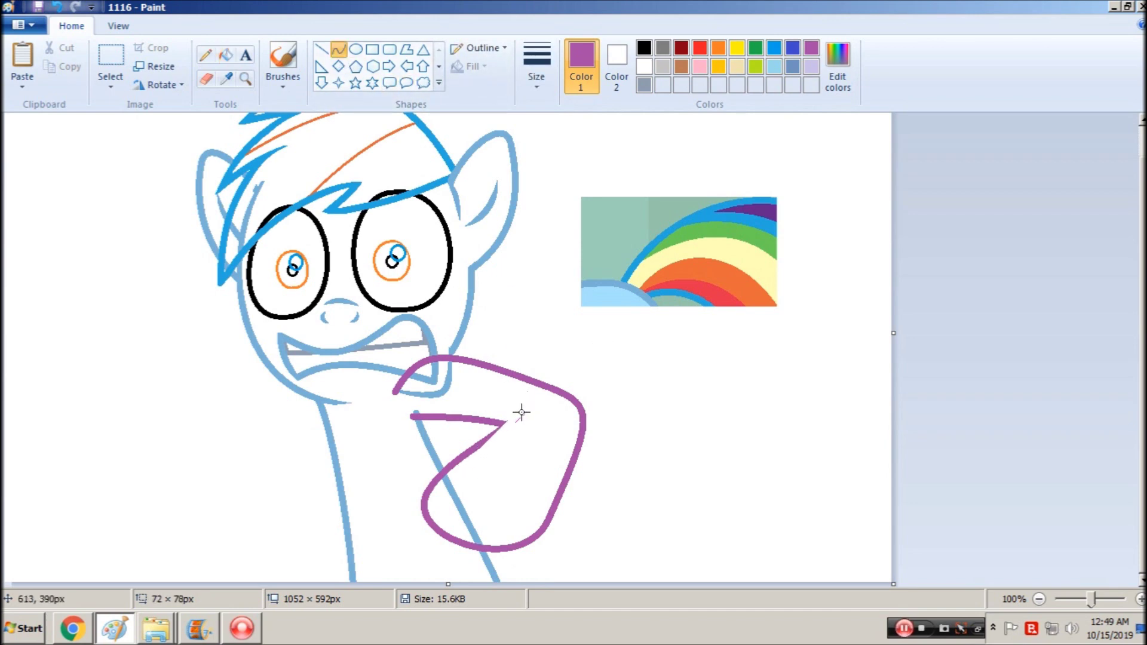
{"action": "left_click", "coordinate": [57, 7]}
{"action": "left_click_drag", "start_coordinate": [504, 417], "coordinate": [537, 401]}
{"action": "right_click", "coordinate": [513, 417]}
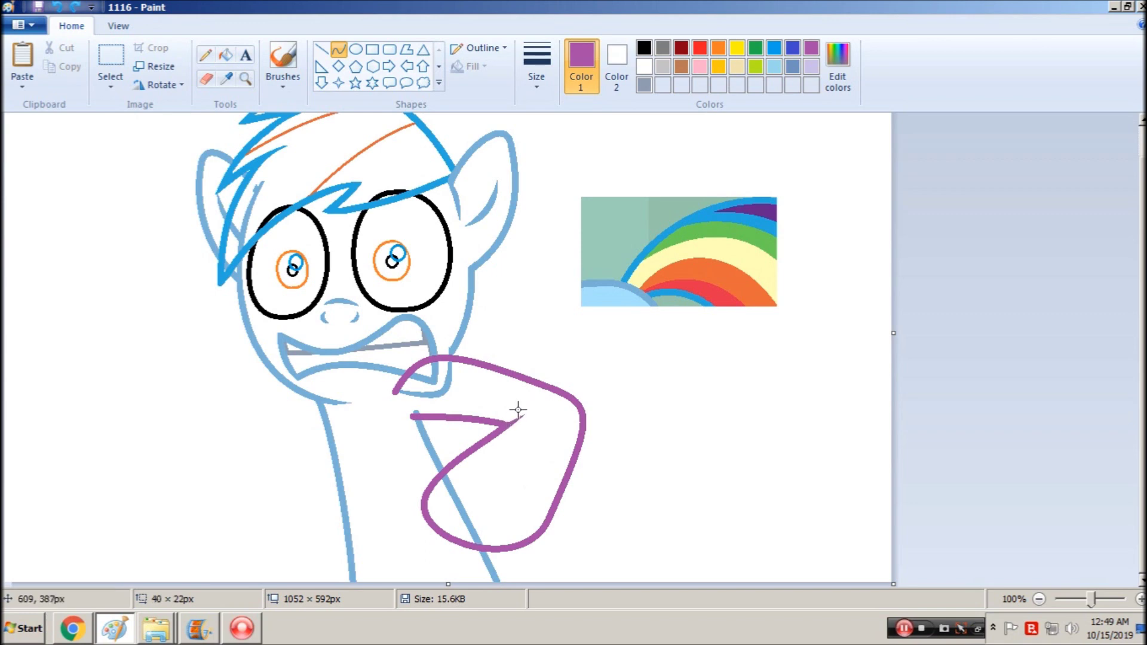
{"action": "left_click", "coordinate": [517, 411]}
{"action": "left_click_drag", "start_coordinate": [465, 478], "coordinate": [503, 474]}
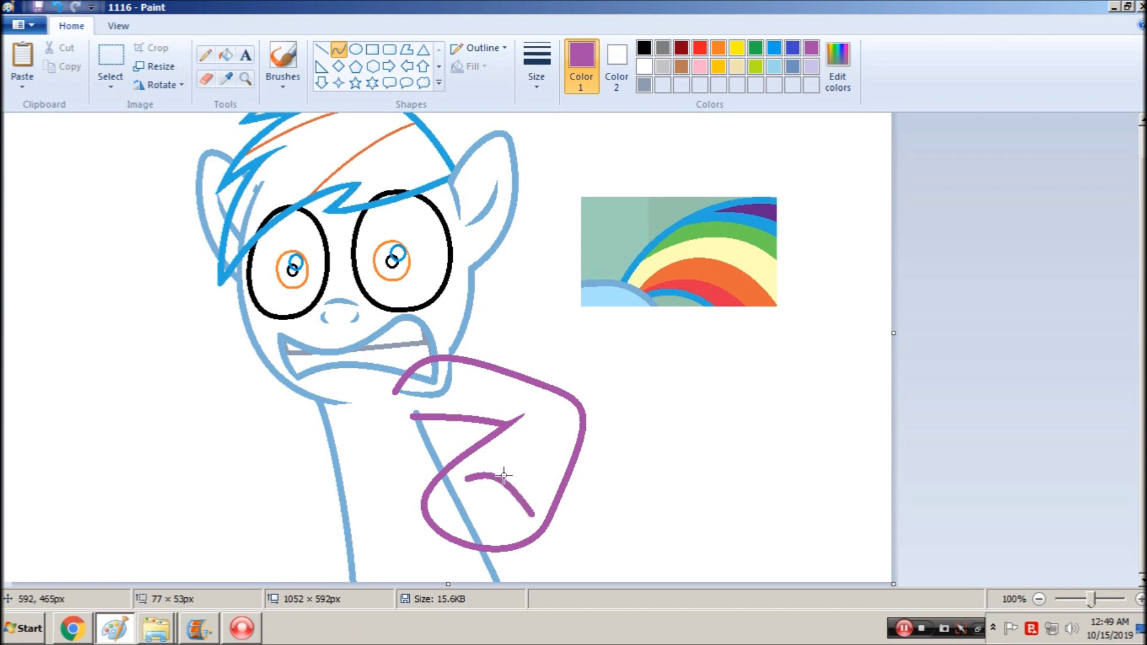
{"action": "left_click_drag", "start_coordinate": [503, 476], "coordinate": [503, 475]}
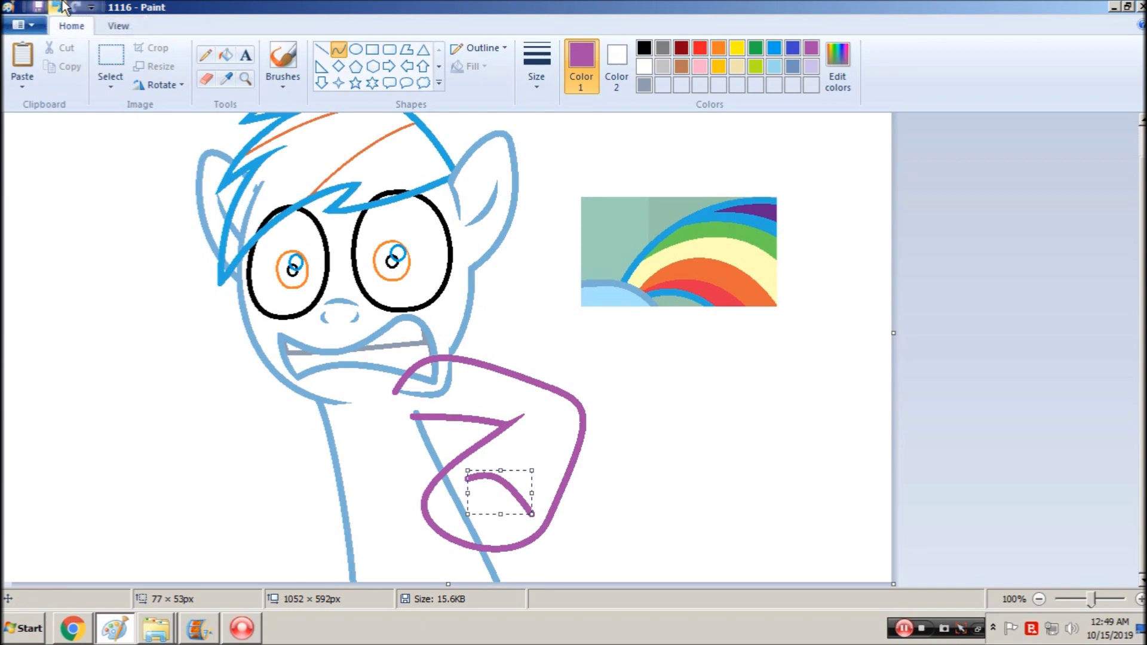
{"action": "left_click", "coordinate": [62, 6]}
Draw a bowed purple crease inside the lower part of the purple shape and taper its ends with white curves
{"action": "left_click_drag", "start_coordinate": [454, 478], "coordinate": [499, 473]}
{"action": "left_click", "coordinate": [503, 476]}
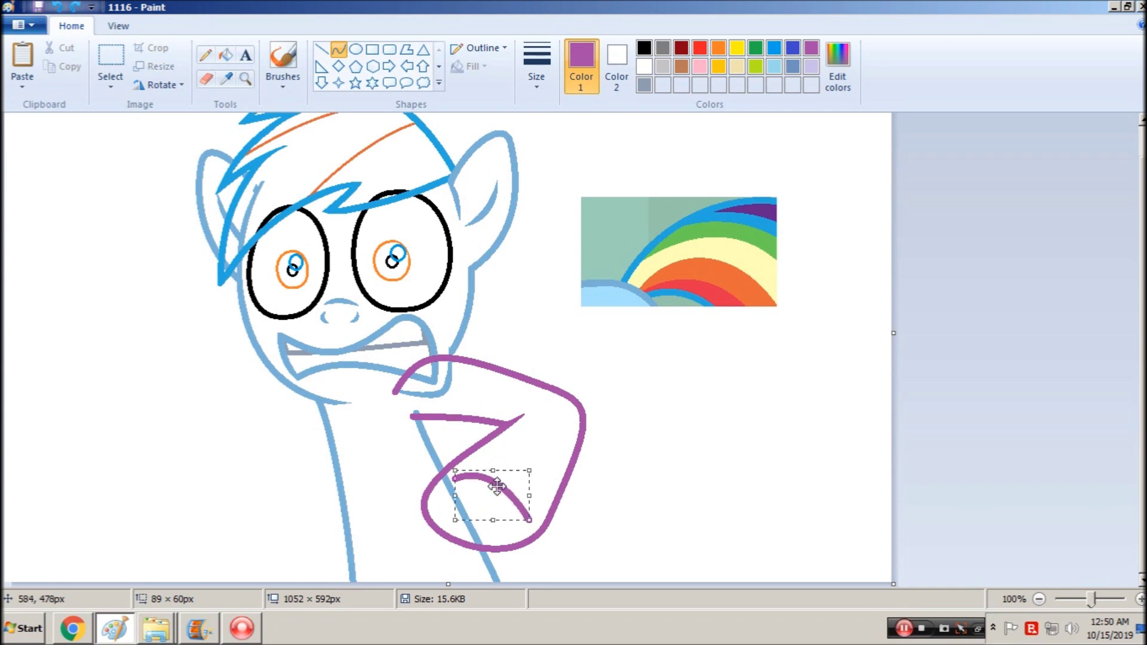
{"action": "left_click_drag", "start_coordinate": [452, 471], "coordinate": [524, 522]}
{"action": "left_click", "coordinate": [503, 453]}
{"action": "left_click_drag", "start_coordinate": [482, 486], "coordinate": [501, 488]}
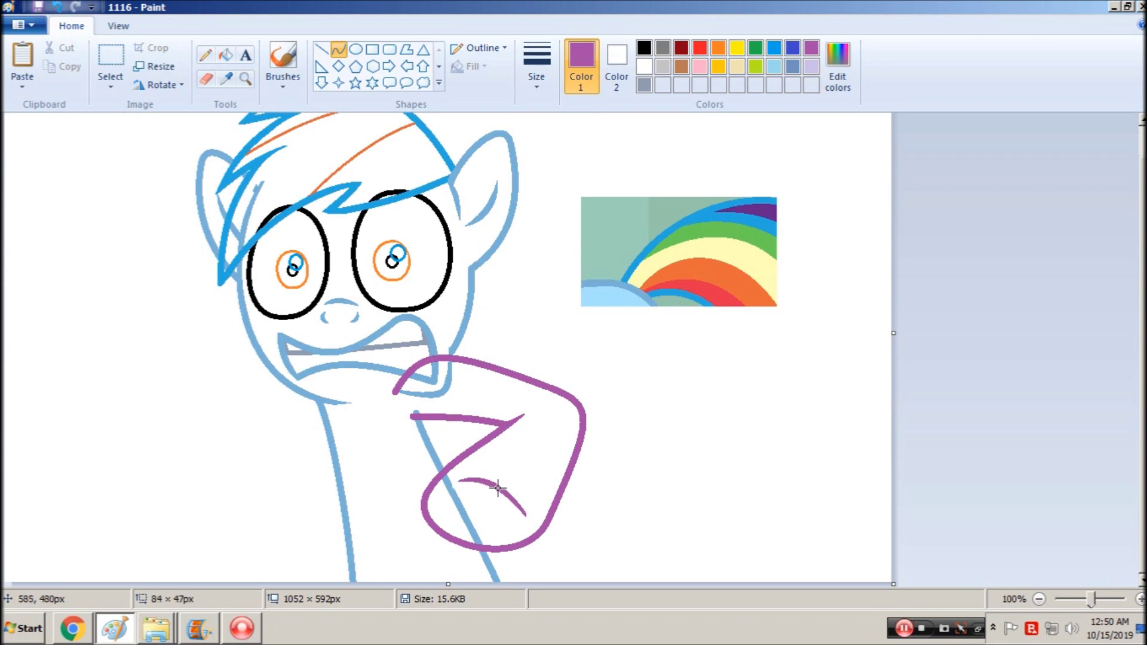
{"action": "left_click_drag", "start_coordinate": [497, 490], "coordinate": [498, 490]}
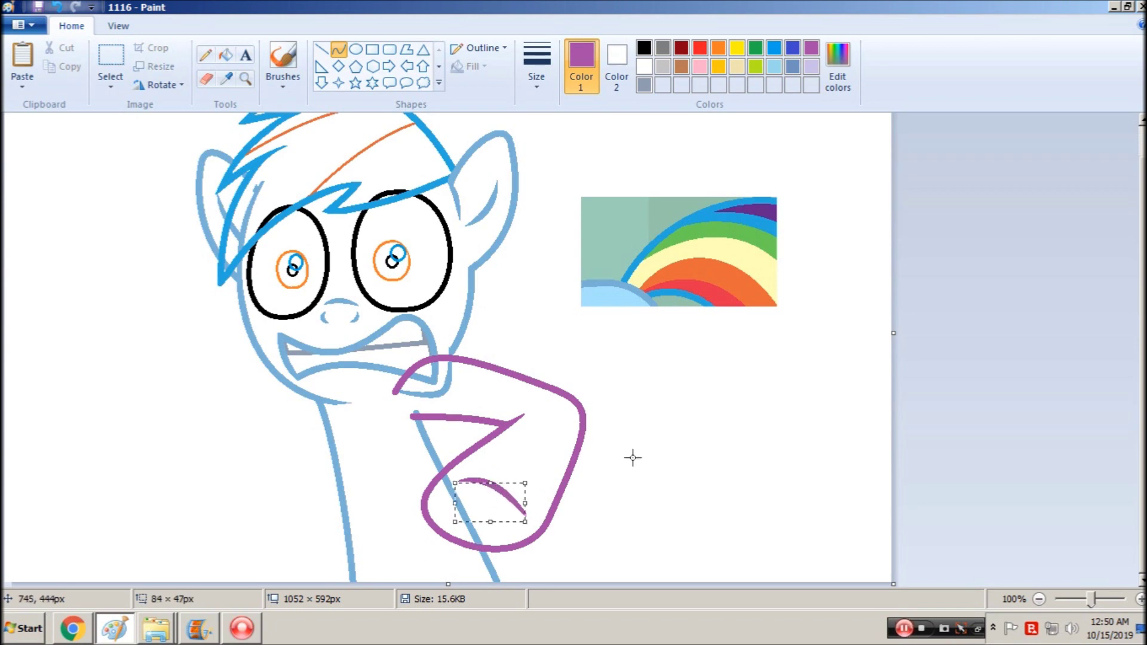
{"action": "left_click", "coordinate": [644, 455]}
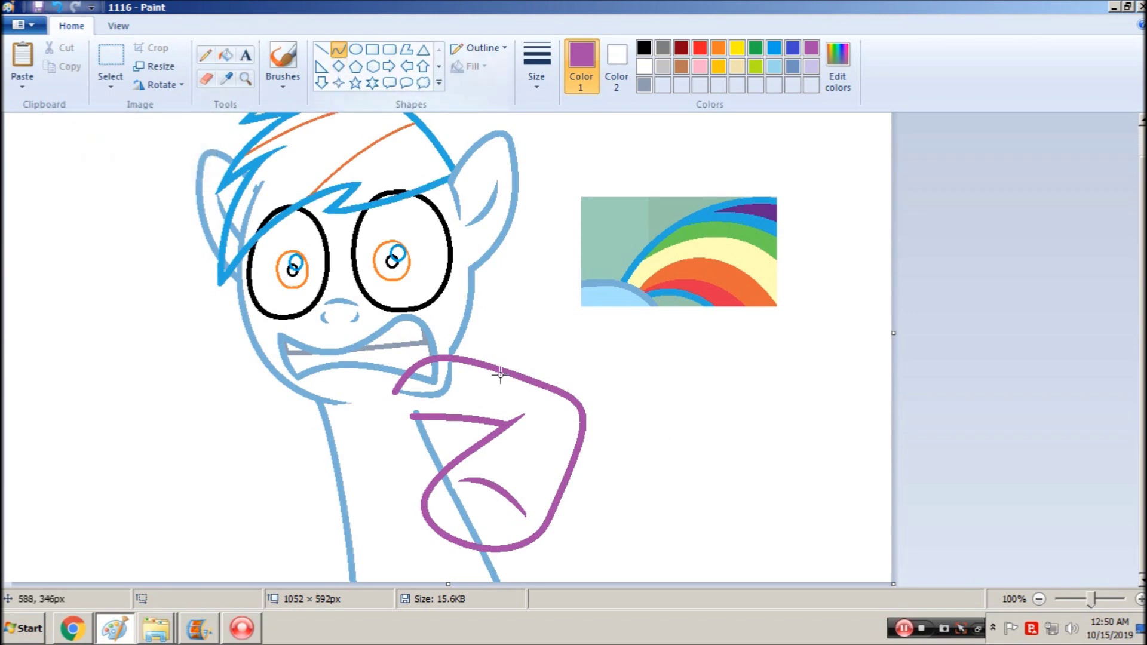
Taper the neck end of the horizontal purple line with a white curve along its upper edge
{"action": "mouse_move", "coordinate": [498, 412]}
{"action": "left_mouse_down"}
{"action": "mouse_move", "coordinate": [402, 402]}
{"action": "mouse_move", "coordinate": [422, 409]}
{"action": "mouse_move", "coordinate": [397, 412]}
{"action": "left_mouse_up"}
{"action": "right_click", "coordinate": [419, 408]}
{"action": "left_click", "coordinate": [481, 387]}
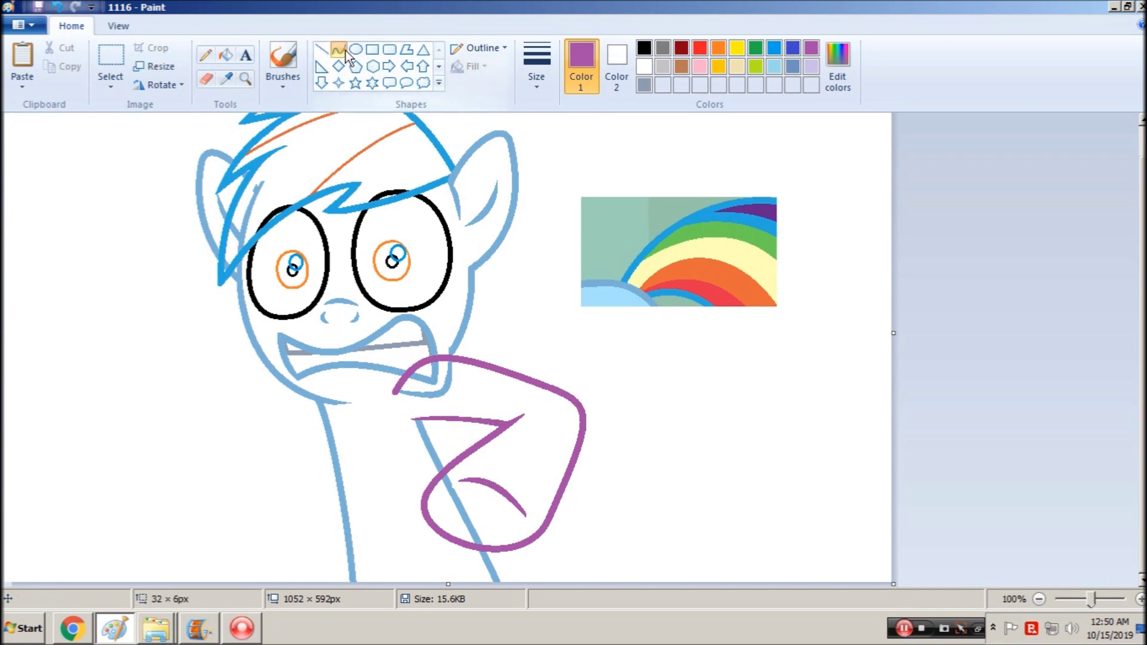
Cut the upper end of the neck line under the chin with a white curve, leaving a gap below the jaw
{"action": "mouse_move", "coordinate": [349, 411]}
{"action": "left_mouse_down"}
{"action": "mouse_move", "coordinate": [299, 399]}
{"action": "mouse_move", "coordinate": [335, 411]}
{"action": "left_mouse_up"}
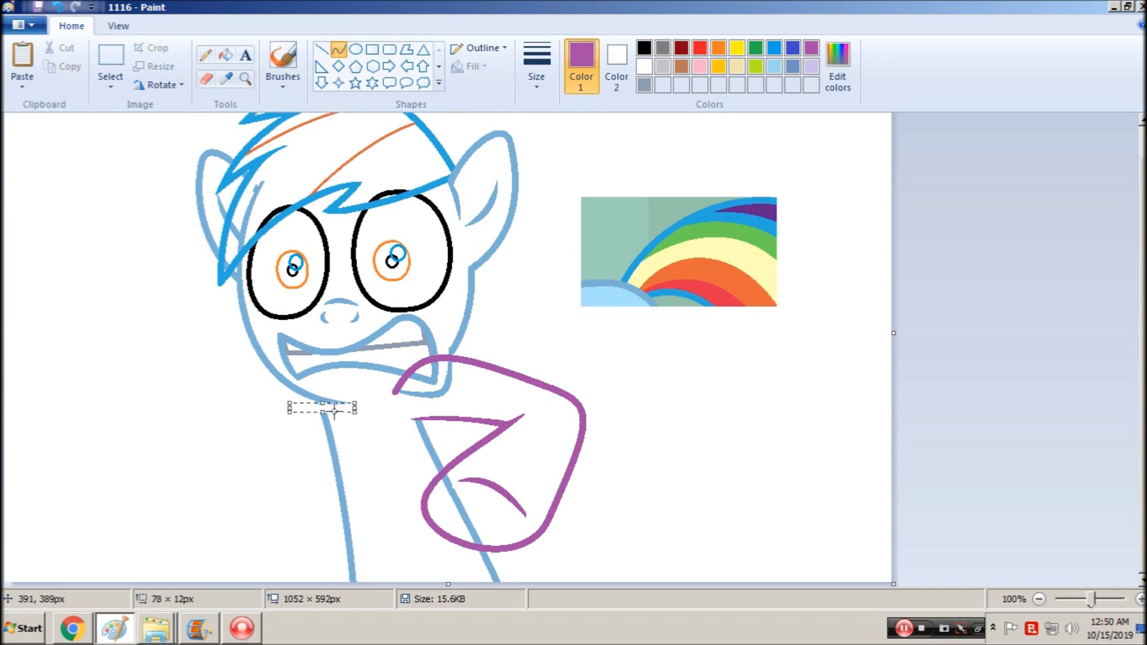
{"action": "left_click", "coordinate": [703, 370]}
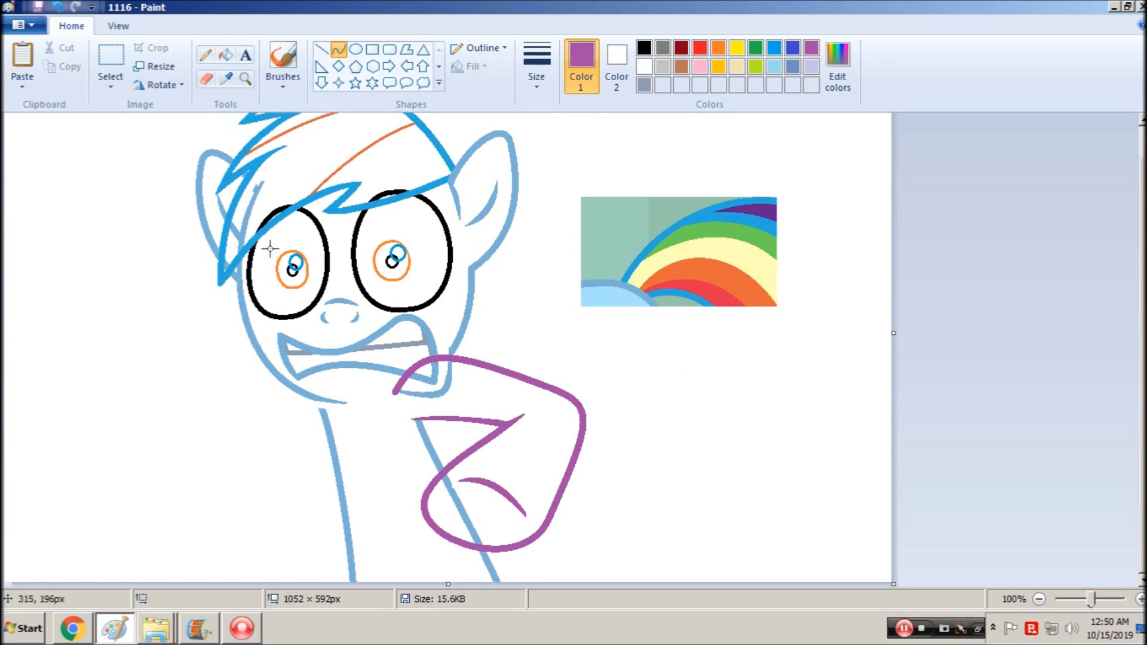
Set the drawing color to dark red and copy the entire drawing
{"action": "left_click", "coordinate": [773, 48]}
{"action": "left_click", "coordinate": [681, 48]}
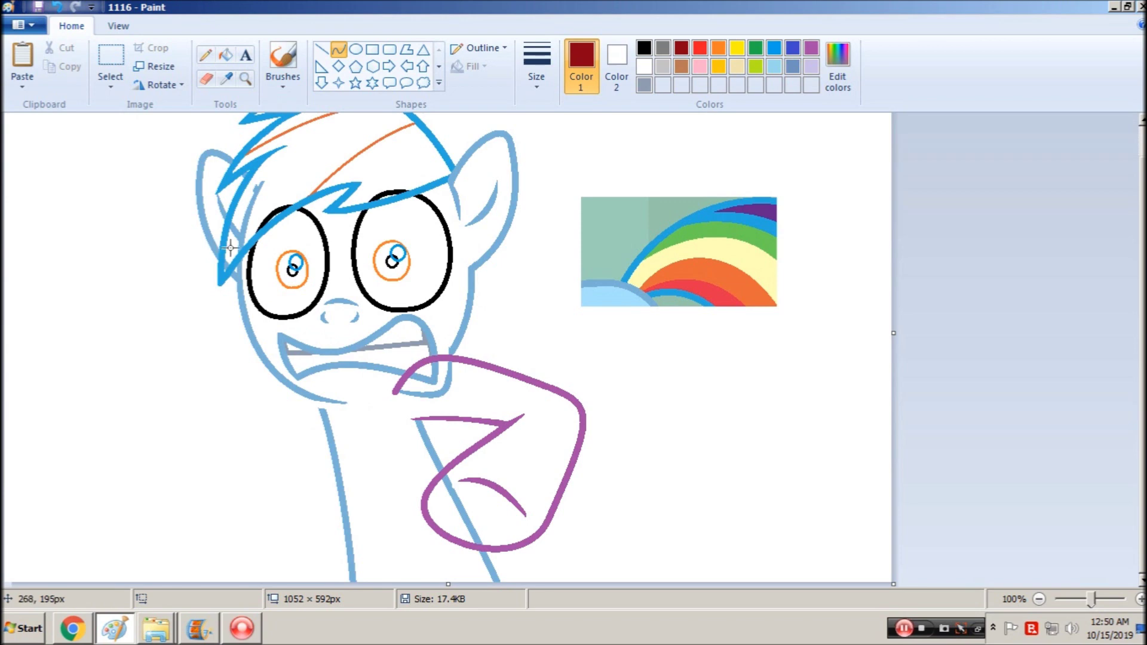
{"action": "key", "text": "ctrl+a"}
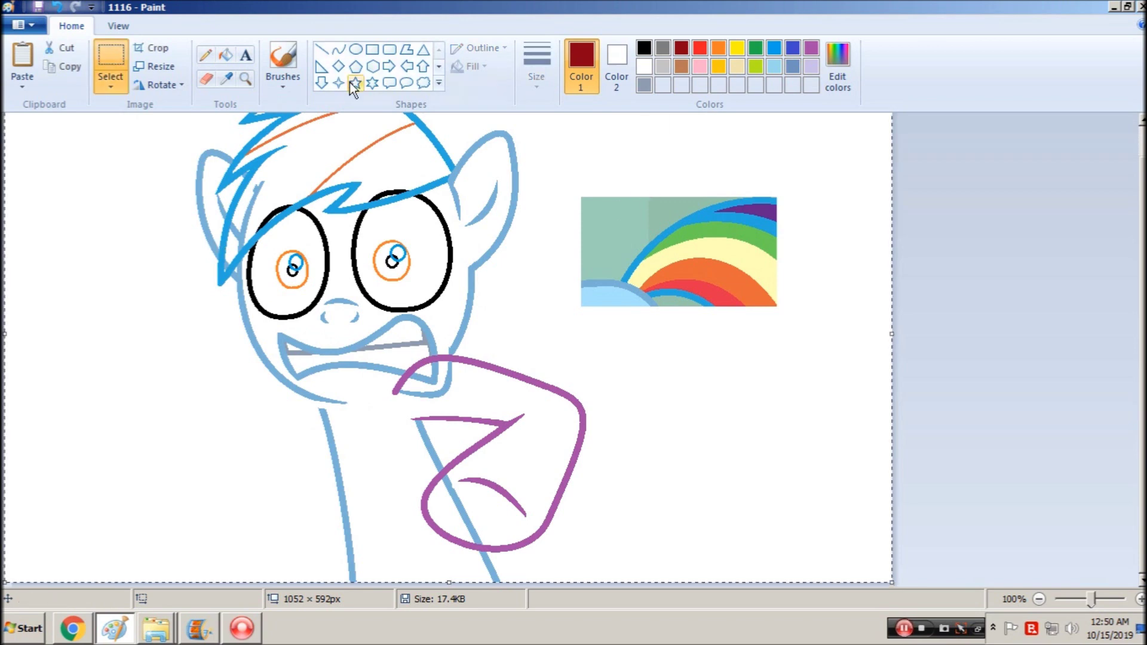
{"action": "left_click", "coordinate": [341, 52]}
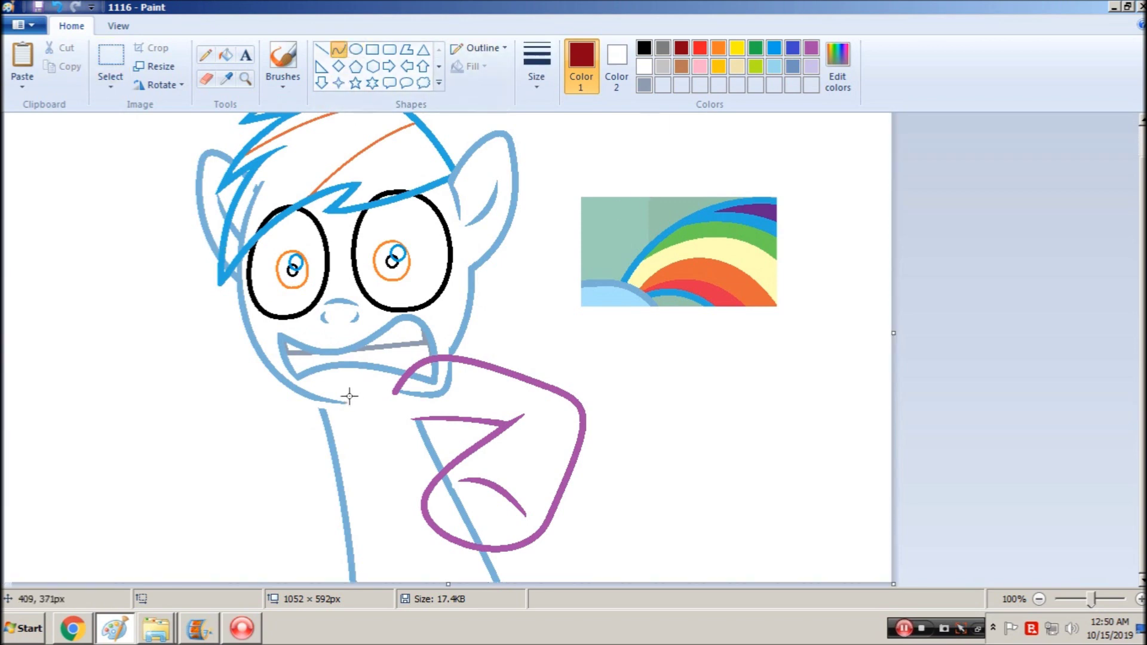
{"action": "mouse_move", "coordinate": [348, 395]}
{"action": "left_mouse_down"}
{"action": "mouse_move", "coordinate": [329, 353]}
{"action": "mouse_move", "coordinate": [159, 307]}
{"action": "mouse_move", "coordinate": [152, 320]}
{"action": "left_mouse_up"}
{"action": "mouse_move", "coordinate": [311, 355]}
{"action": "left_mouse_down"}
{"action": "mouse_move", "coordinate": [288, 268]}
{"action": "mouse_move", "coordinate": [175, 142]}
{"action": "left_mouse_up"}
{"action": "left_click", "coordinate": [56, 6]}
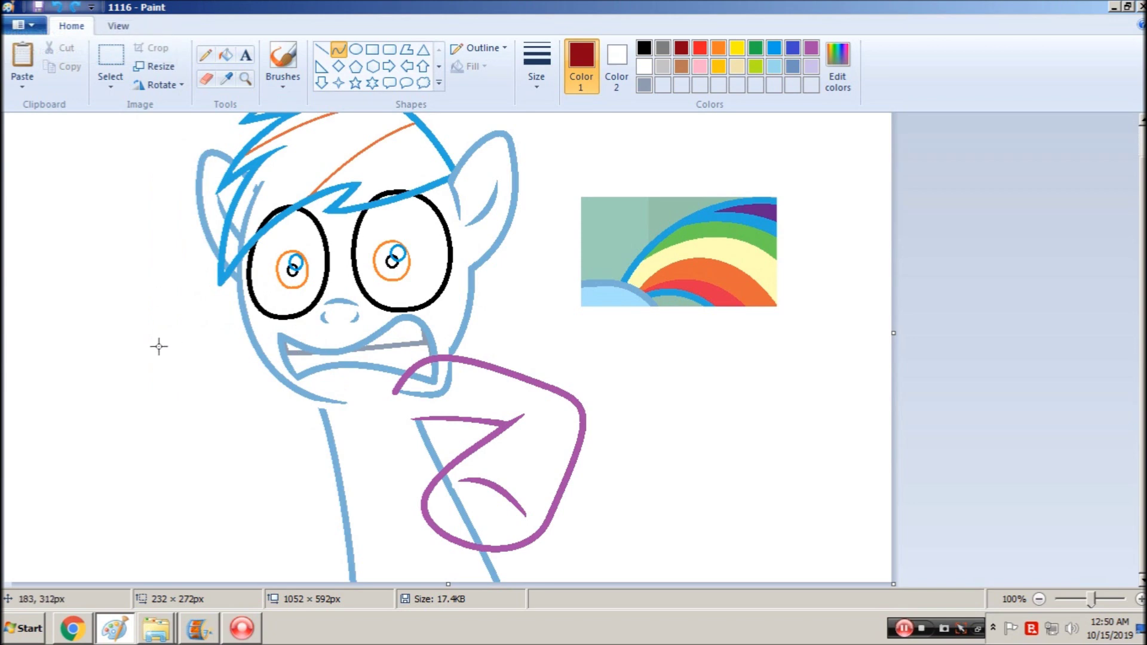
{"action": "left_click_drag", "start_coordinate": [159, 359], "coordinate": [278, 355]}
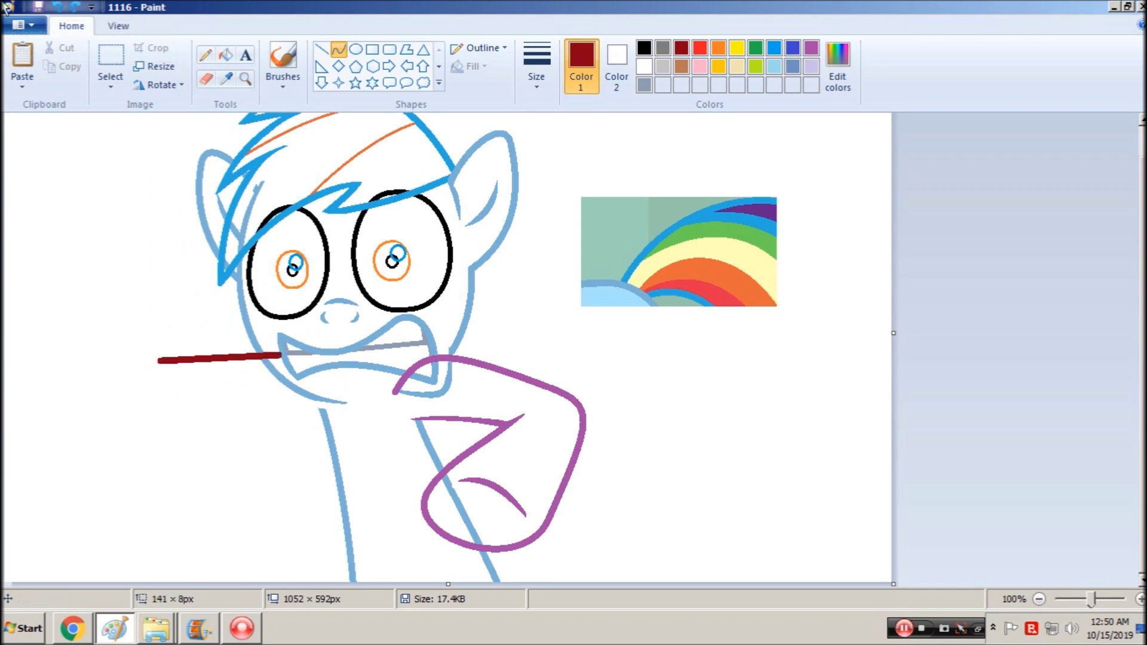
{"action": "left_click", "coordinate": [56, 7]}
Draw the raised hoof's rounded underside in dark red beside the cheek, plus a curved inner edge of about 35 × 73 px
{"action": "left_click_drag", "start_coordinate": [137, 338], "coordinate": [247, 295]}
{"action": "left_click", "coordinate": [312, 351]}
{"action": "left_click_drag", "start_coordinate": [226, 255], "coordinate": [230, 287]}
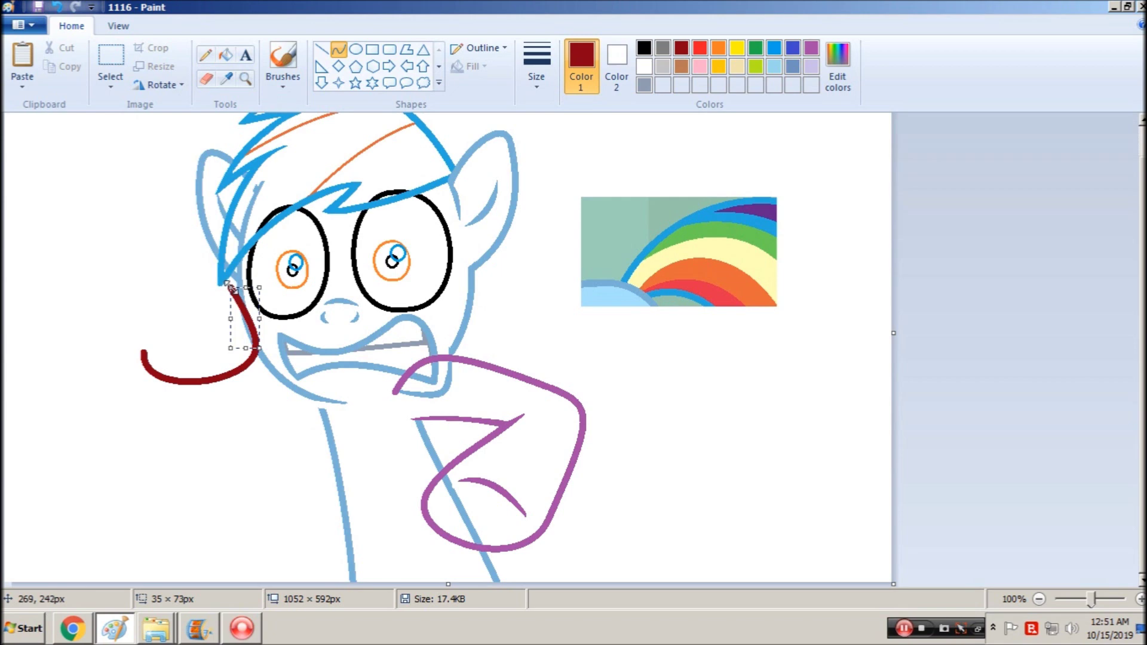
{"action": "left_click", "coordinate": [412, 326]}
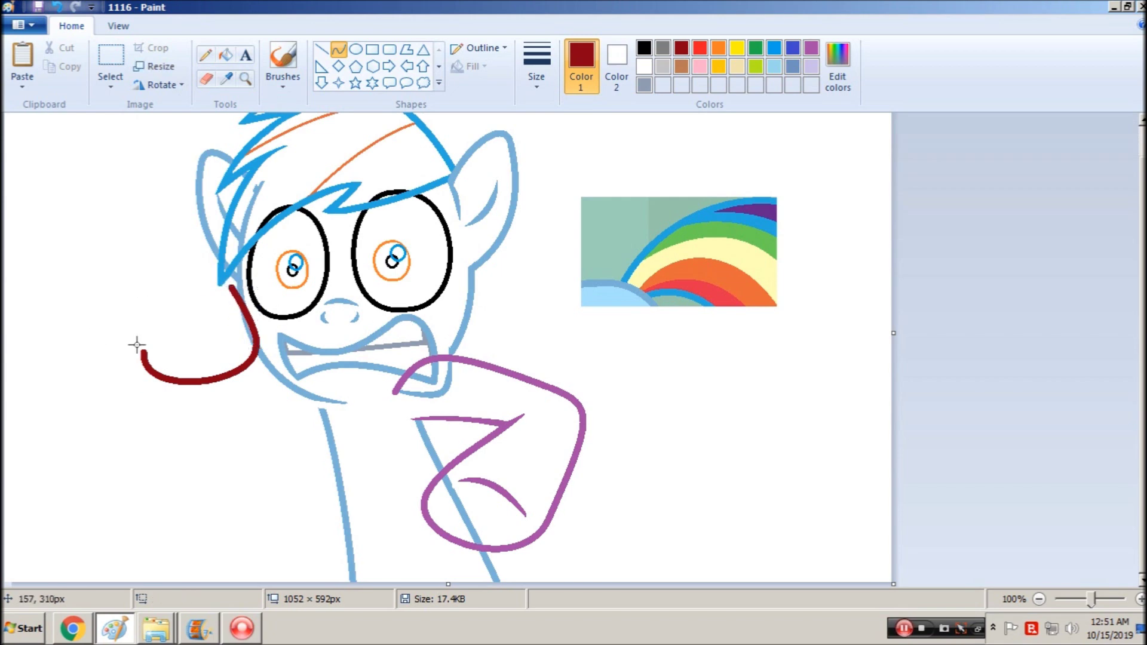
{"action": "left_click_drag", "start_coordinate": [143, 352], "coordinate": [226, 215]}
{"action": "left_click_drag", "start_coordinate": [150, 315], "coordinate": [157, 194]}
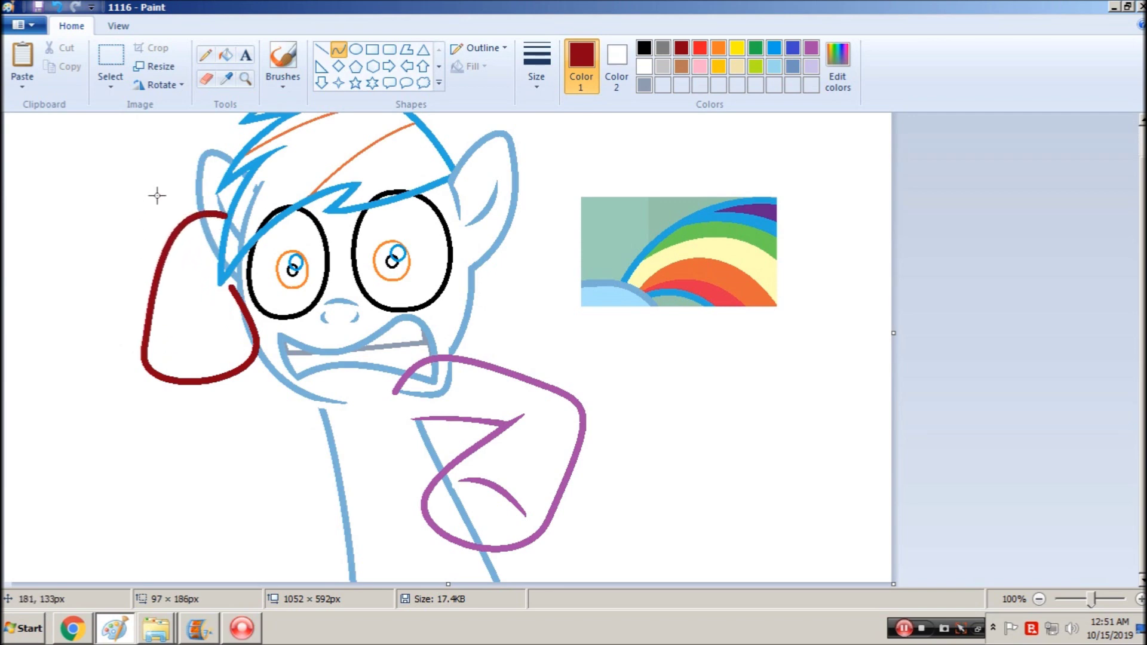
{"action": "left_click", "coordinate": [57, 7]}
Draw the hoof's outer edge as a dark red curve of about 79 × 121 px, rising toward the mane tip
{"action": "left_click_drag", "start_coordinate": [145, 352], "coordinate": [221, 252]}
{"action": "left_click_drag", "start_coordinate": [179, 302], "coordinate": [157, 251]}
{"action": "key", "text": "Left"}
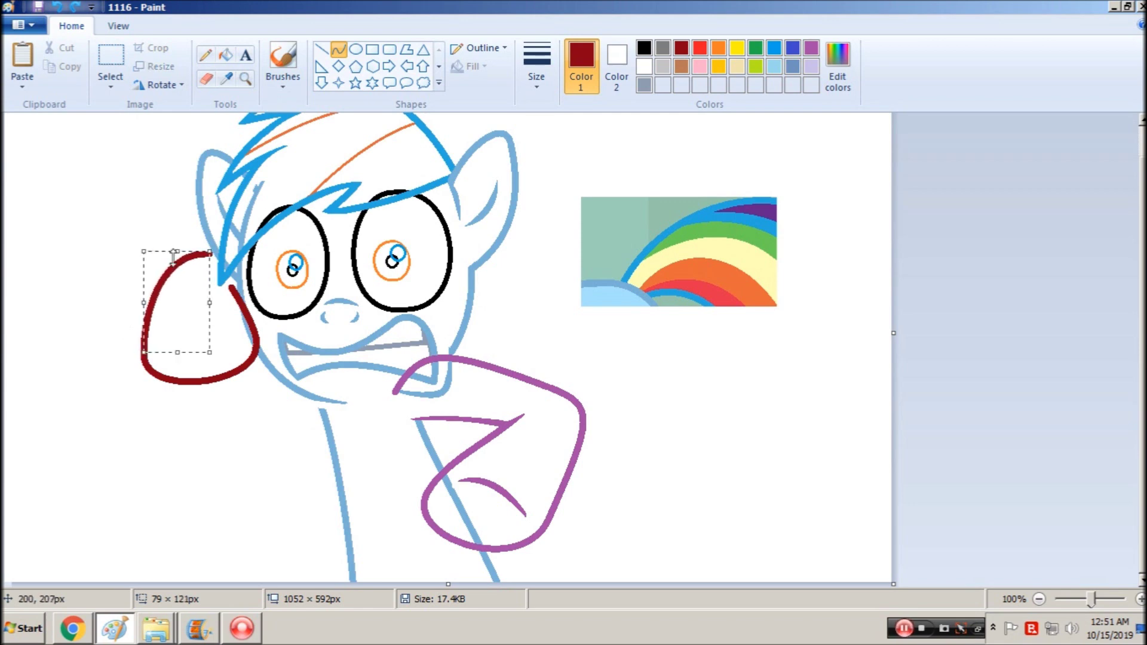
Draw the raised foreleg's dark red upper edge across the face and its lower edge, about 103 × 131 px, down to the neck line
{"action": "left_click_drag", "start_coordinate": [180, 250], "coordinate": [362, 410]}
{"action": "left_click", "coordinate": [333, 245]}
{"action": "mouse_move", "coordinate": [261, 261]}
{"action": "left_mouse_down"}
{"action": "mouse_move", "coordinate": [253, 243]}
{"action": "mouse_move", "coordinate": [241, 251]}
{"action": "mouse_move", "coordinate": [293, 261]}
{"action": "mouse_move", "coordinate": [274, 269]}
{"action": "left_mouse_up"}
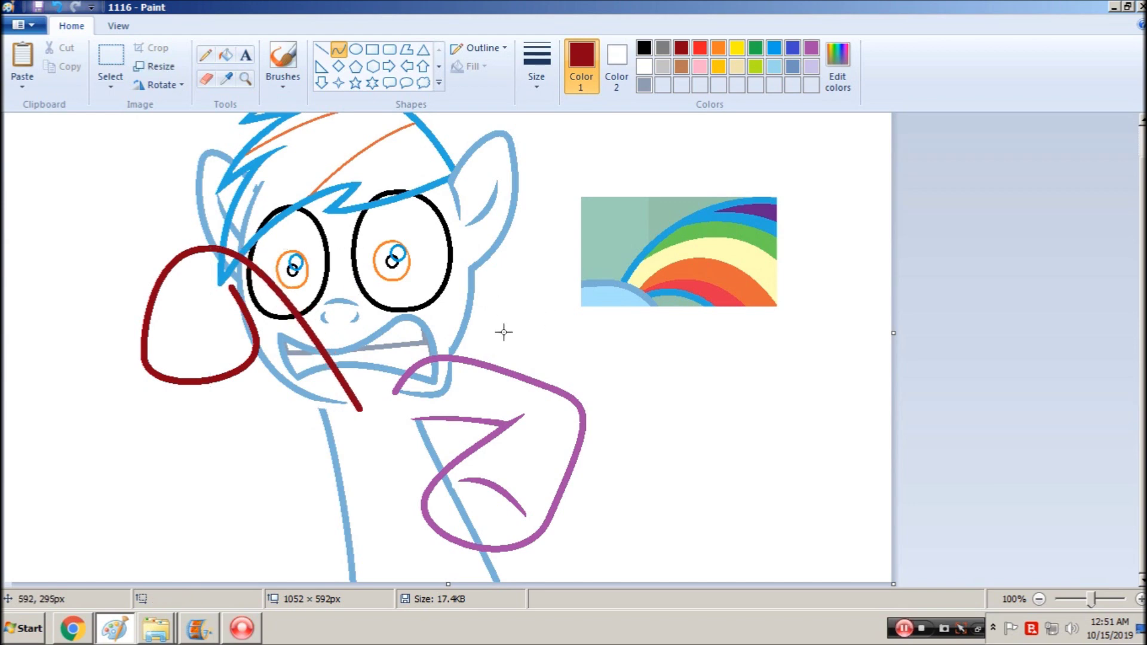
{"action": "left_click_drag", "start_coordinate": [251, 359], "coordinate": [338, 470]}
{"action": "mouse_move", "coordinate": [287, 391]}
{"action": "left_mouse_down"}
{"action": "mouse_move", "coordinate": [279, 379]}
{"action": "mouse_move", "coordinate": [301, 409]}
{"action": "left_mouse_up"}
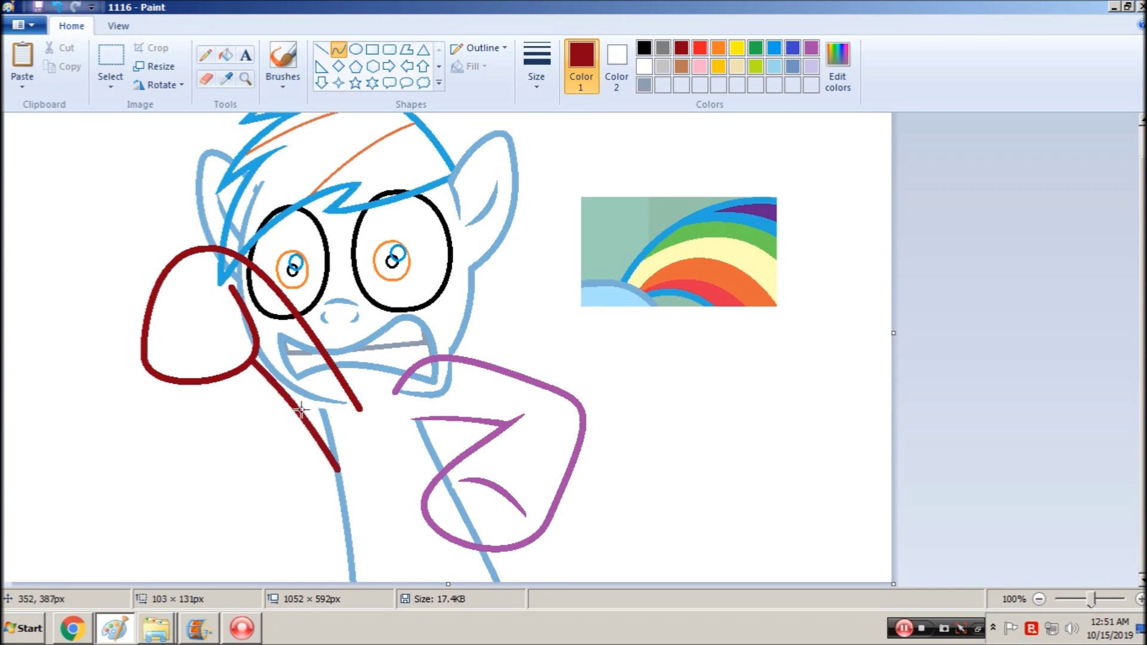
Paste the copied drawing over the canvas so its face and mane lines lie on top of the dark red lines
{"action": "left_click", "coordinate": [110, 55]}
{"action": "scroll", "coordinate": [350, 181], "scroll_direction": "up", "scroll_amount": 1}
{"action": "right_click", "coordinate": [439, 142]}
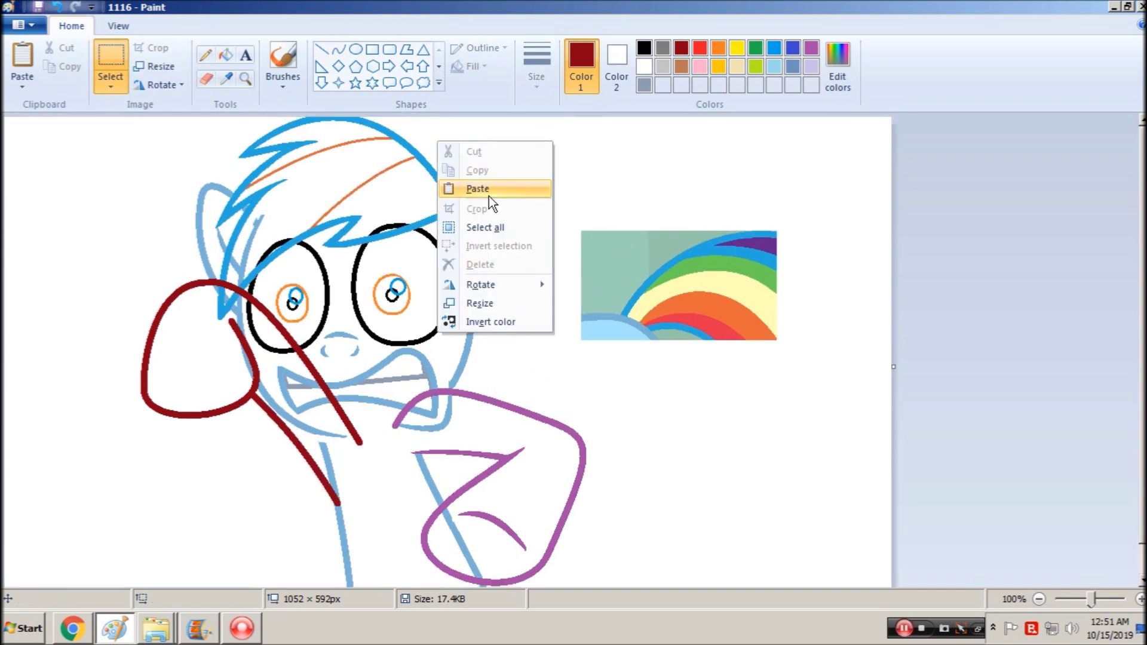
{"action": "left_click", "coordinate": [489, 195]}
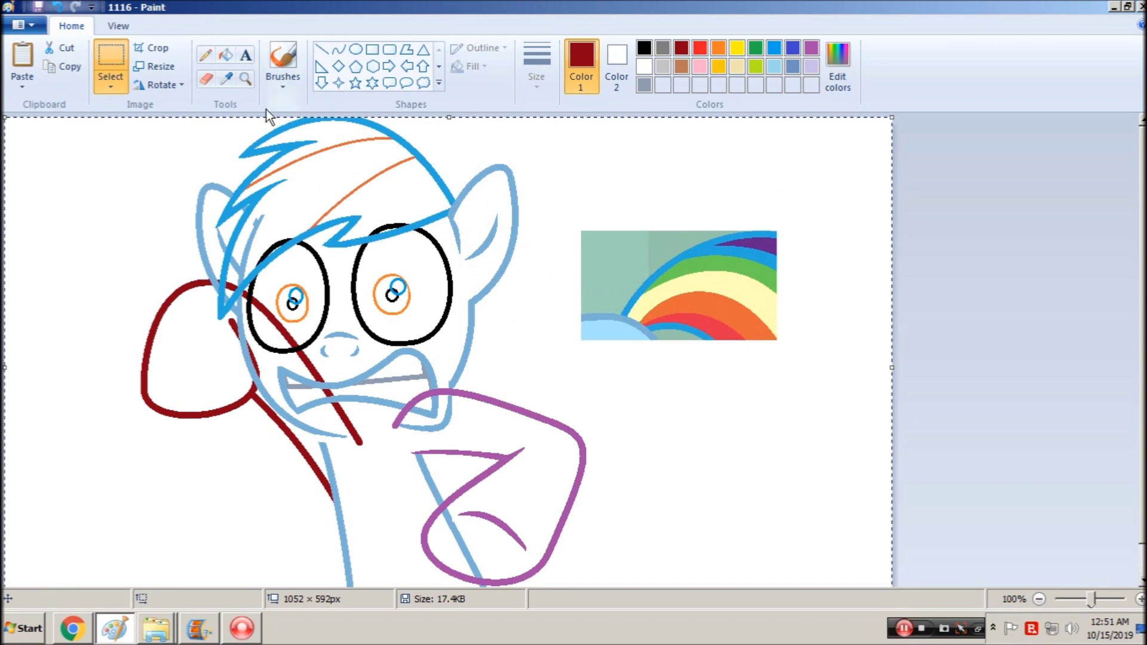
Redraw the hoof's inner edge in dark red over the cheek line with a bowed curve of about 31 × 73 px
{"action": "left_click", "coordinate": [244, 78]}
{"action": "left_click", "coordinate": [369, 336]}
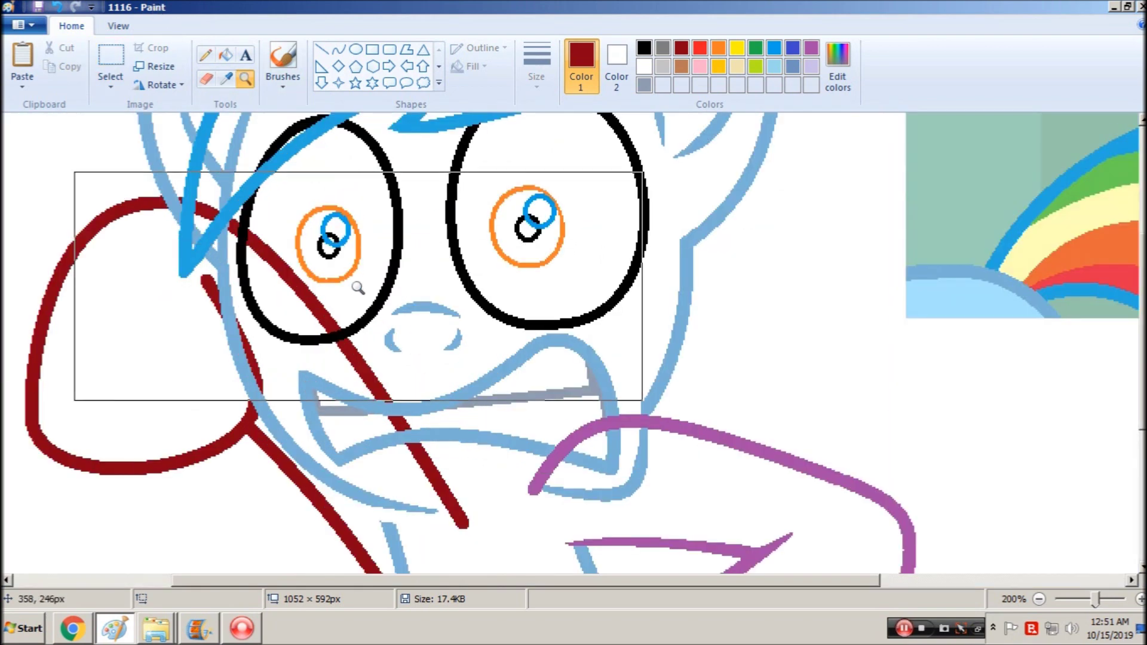
{"action": "left_click", "coordinate": [338, 49]}
{"action": "left_click_drag", "start_coordinate": [210, 288], "coordinate": [252, 413]}
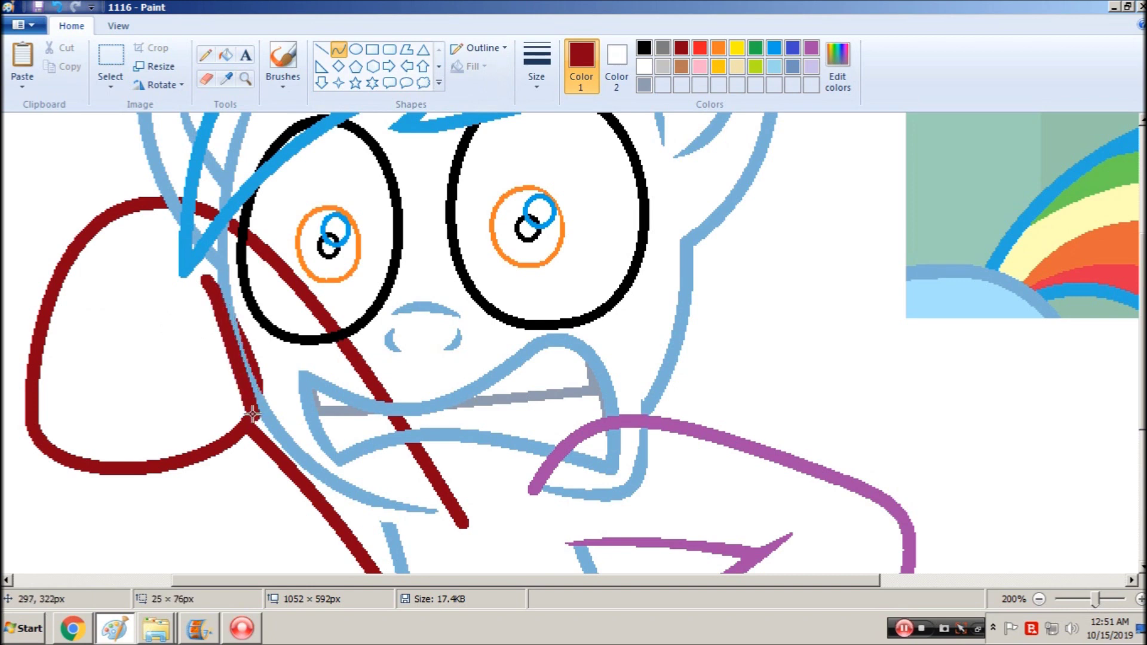
{"action": "left_click_drag", "start_coordinate": [247, 321], "coordinate": [261, 368]}
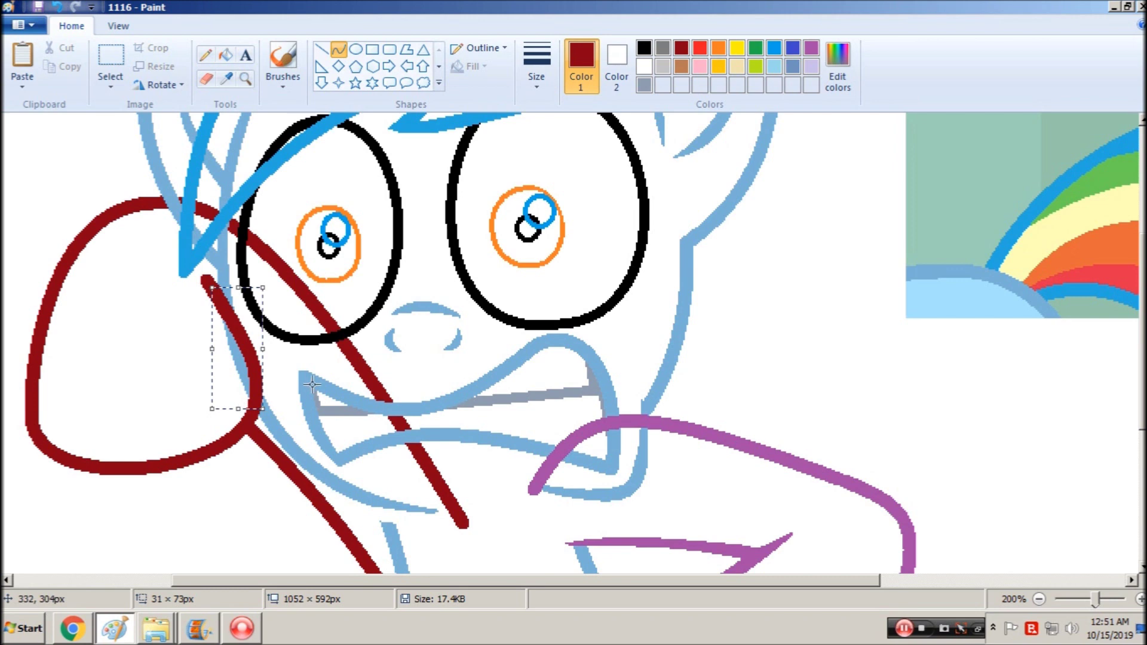
Redraw the foreleg's lower end in dark red over the neck line with a short curve of about 14 × 25 px
{"action": "scroll", "coordinate": [382, 387], "scroll_direction": "down", "scroll_amount": 4}
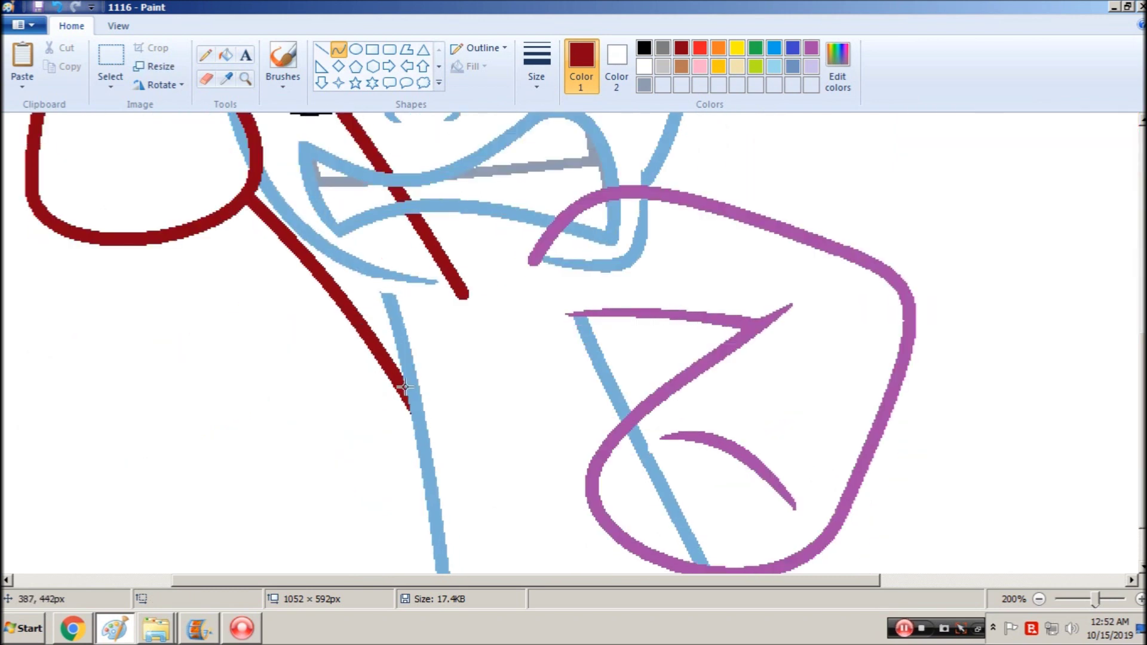
{"action": "left_click_drag", "start_coordinate": [397, 380], "coordinate": [421, 423]}
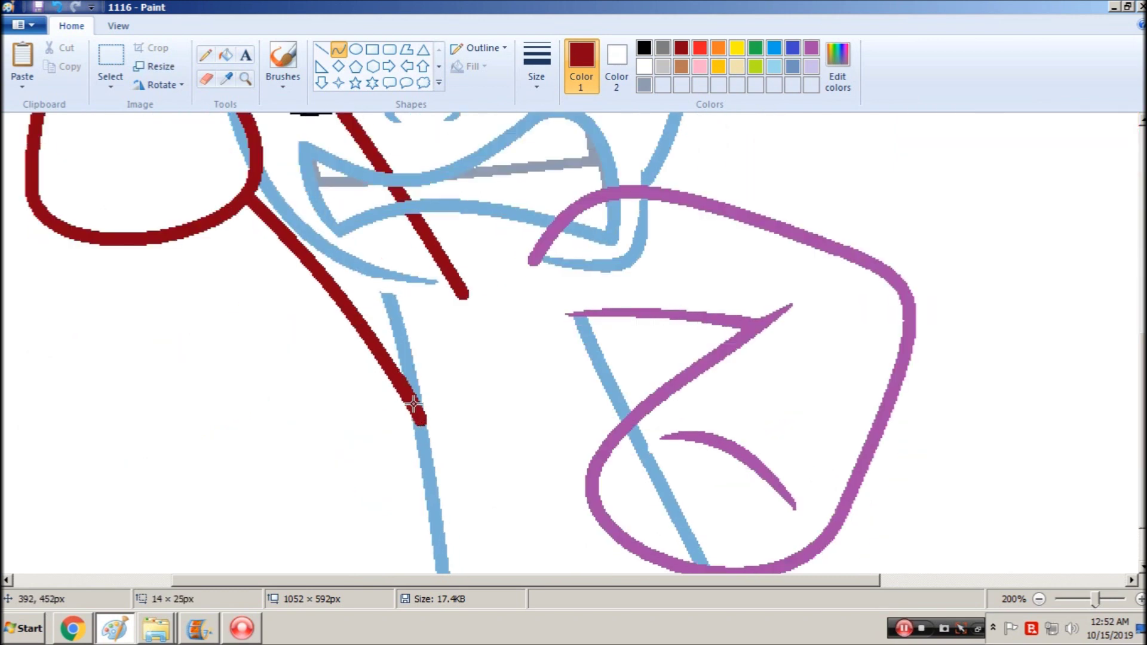
{"action": "left_click", "coordinate": [414, 403]}
{"action": "left_click", "coordinate": [549, 361]}
Erase the dark red foreleg line crossing the face, segment by segment, with white fills
{"action": "left_click", "coordinate": [205, 51]}
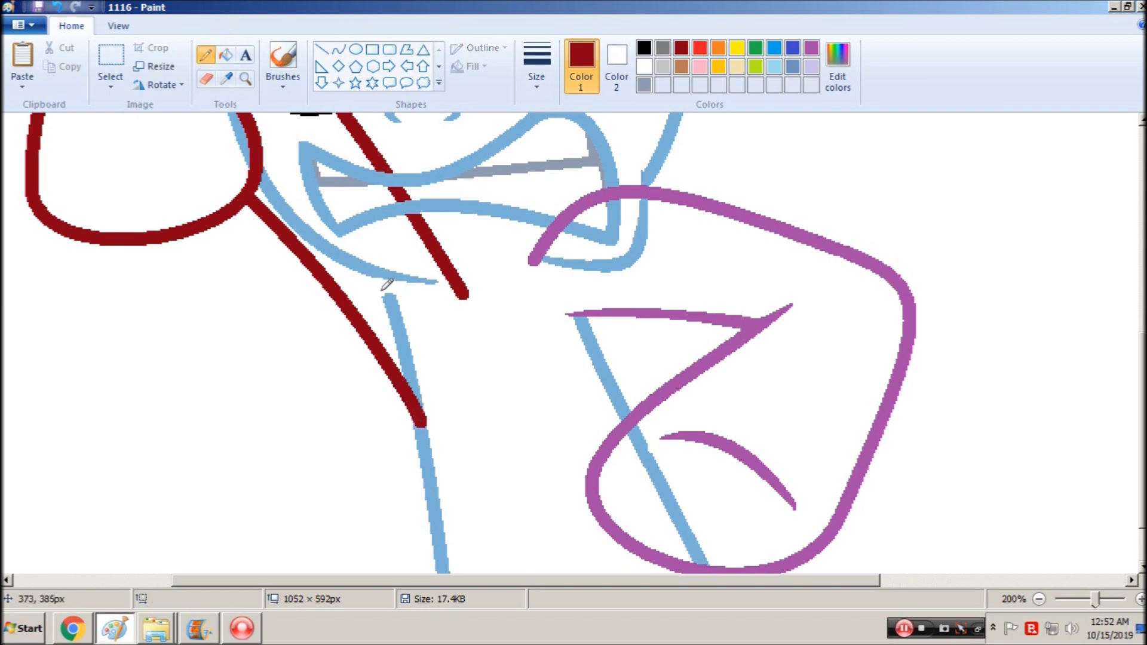
{"action": "left_click", "coordinate": [245, 82]}
{"action": "right_click", "coordinate": [359, 266]}
{"action": "left_click", "coordinate": [226, 57]}
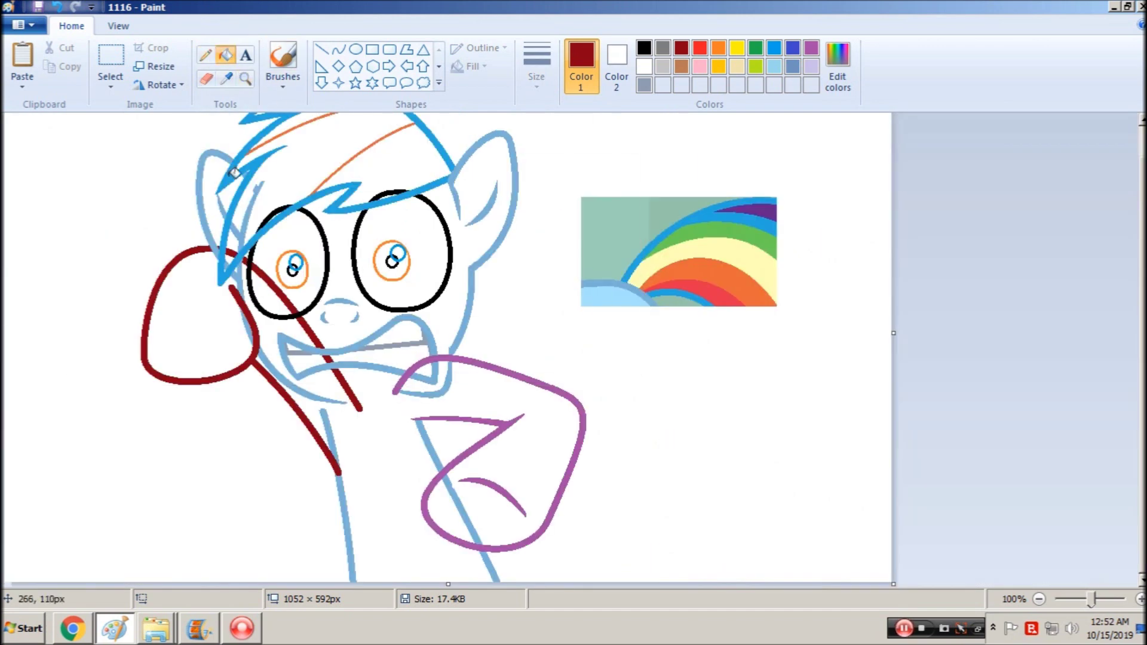
{"action": "right_click", "coordinate": [343, 370]}
{"action": "right_click", "coordinate": [332, 356]}
{"action": "right_click", "coordinate": [311, 328]}
{"action": "right_click", "coordinate": [285, 302]}
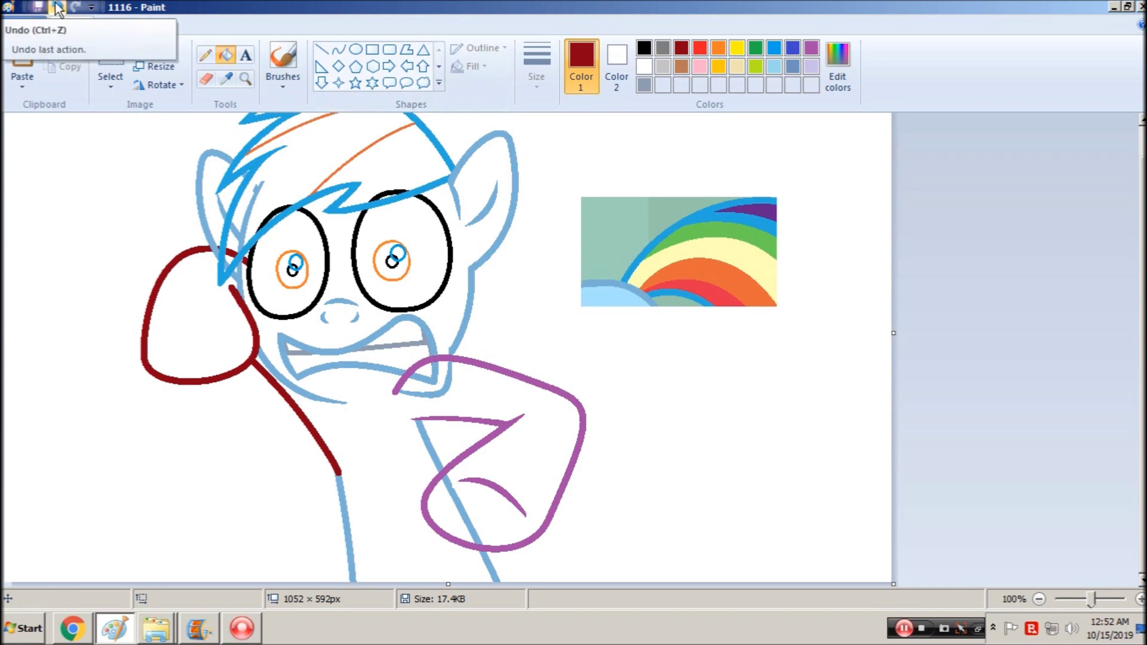
Undo the white fills, the dark red touch-ups, the pasted overlay and the foreleg's lower line
{"action": "left_click", "coordinate": [58, 8]}
{"action": "left_click", "coordinate": [58, 9]}
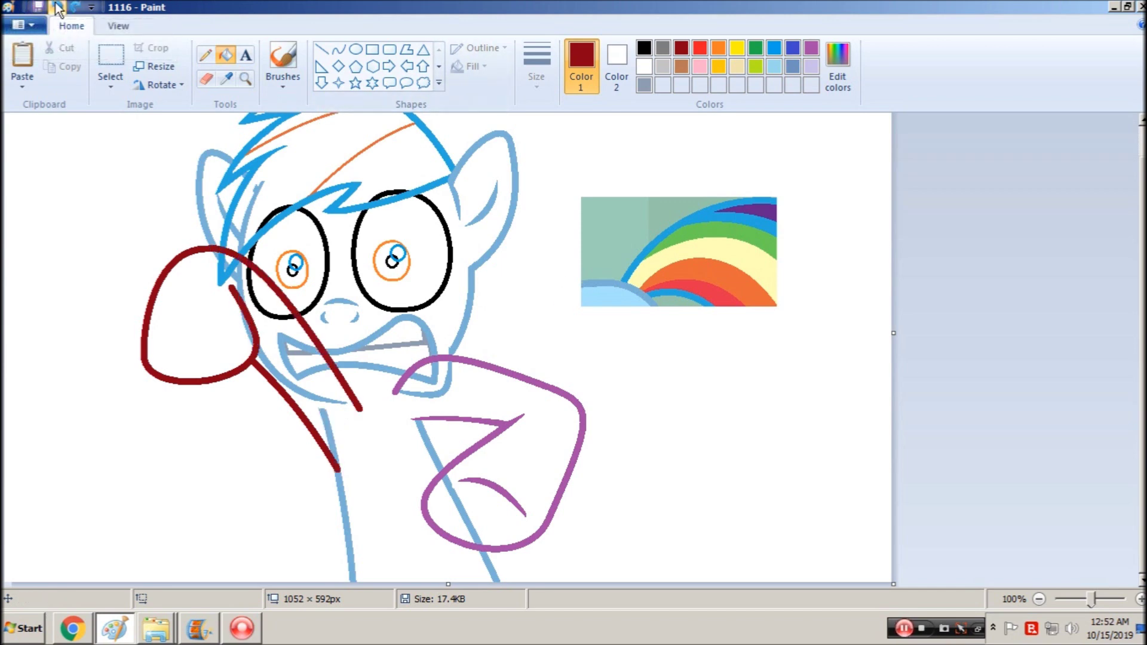
{"action": "left_click", "coordinate": [58, 8]}
Try shorter lower foreleg lines from the hoof to the neck, then undo them with the upper foreleg line and outer hoof edge
{"action": "left_click", "coordinate": [338, 49]}
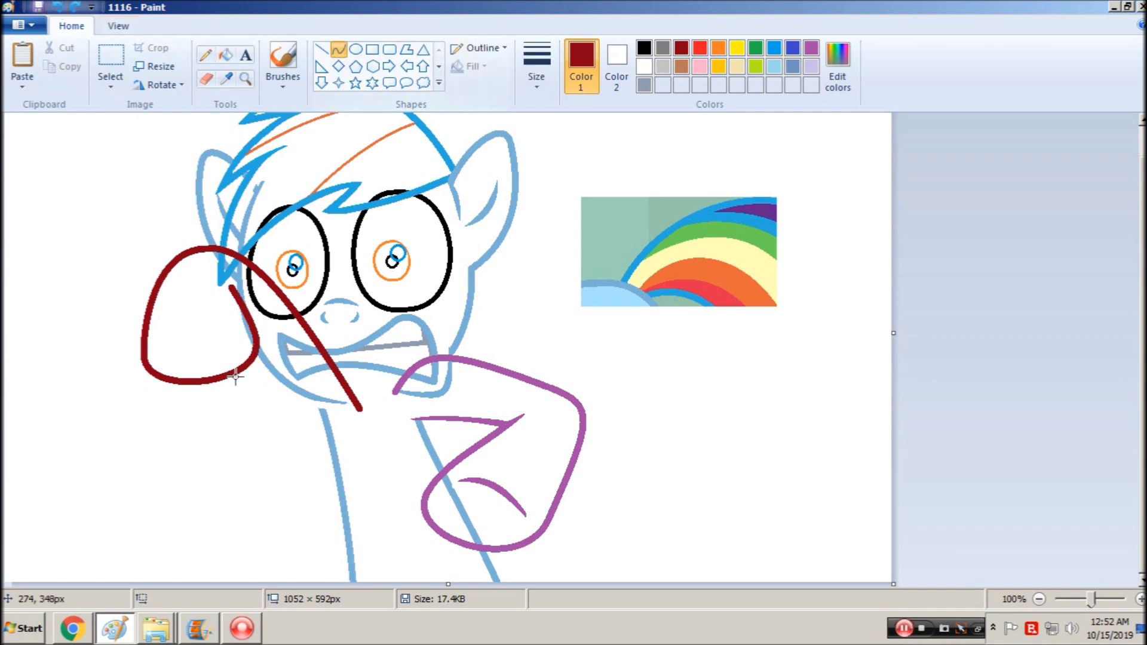
{"action": "left_click_drag", "start_coordinate": [252, 359], "coordinate": [334, 422]}
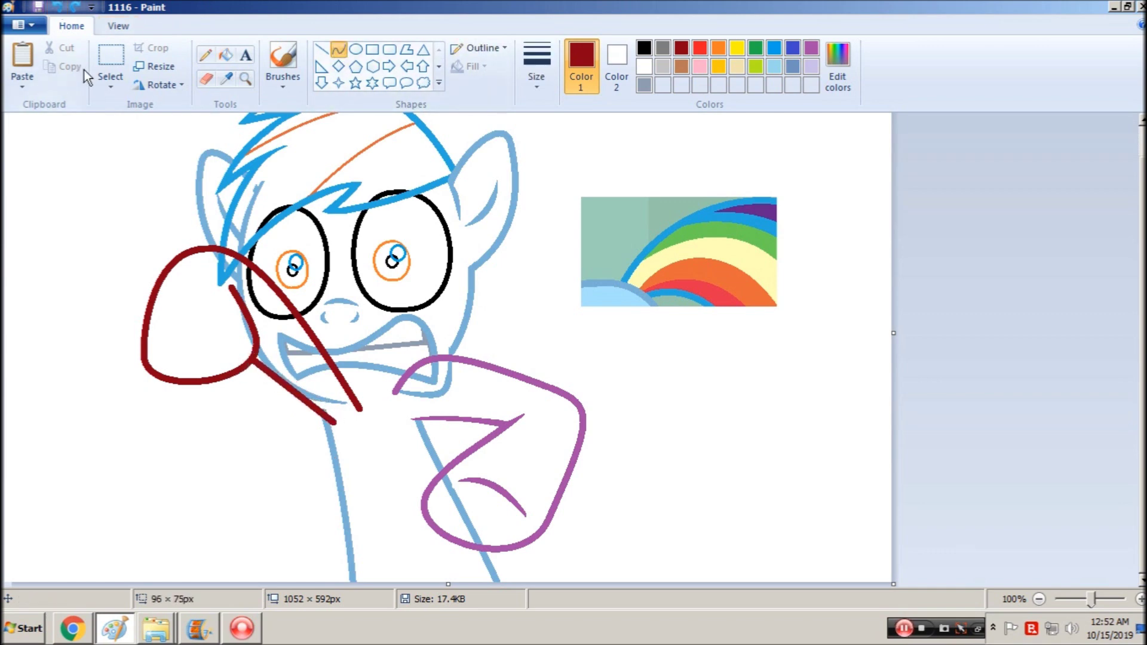
{"action": "left_click", "coordinate": [58, 8]}
{"action": "left_click", "coordinate": [58, 8]}
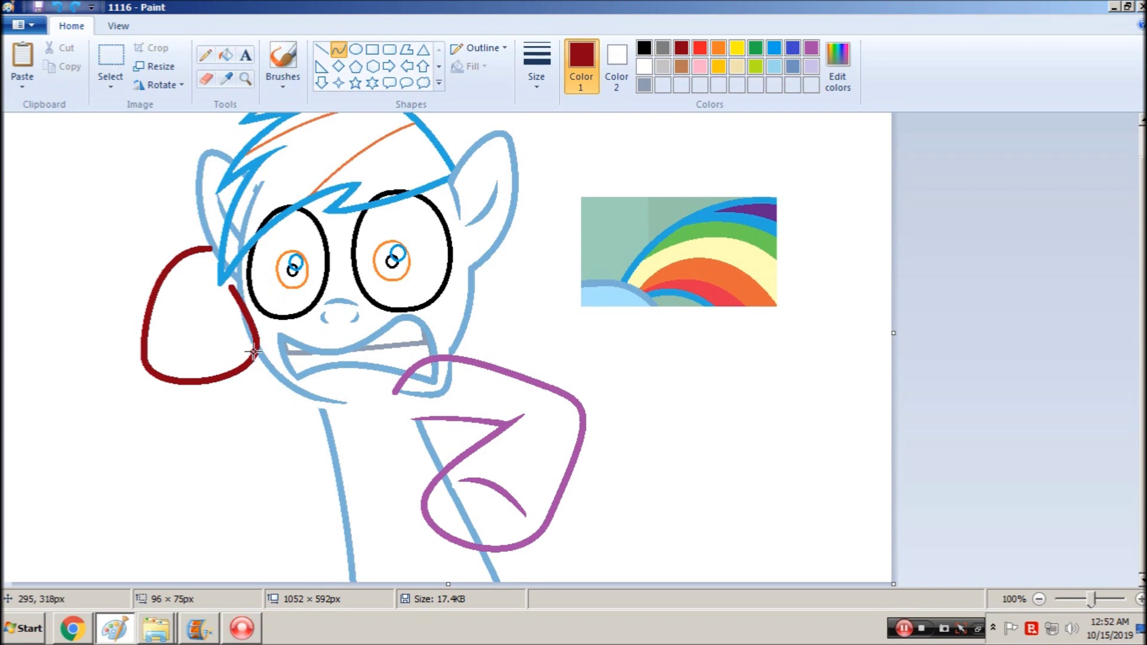
{"action": "left_click_drag", "start_coordinate": [236, 295], "coordinate": [330, 436]}
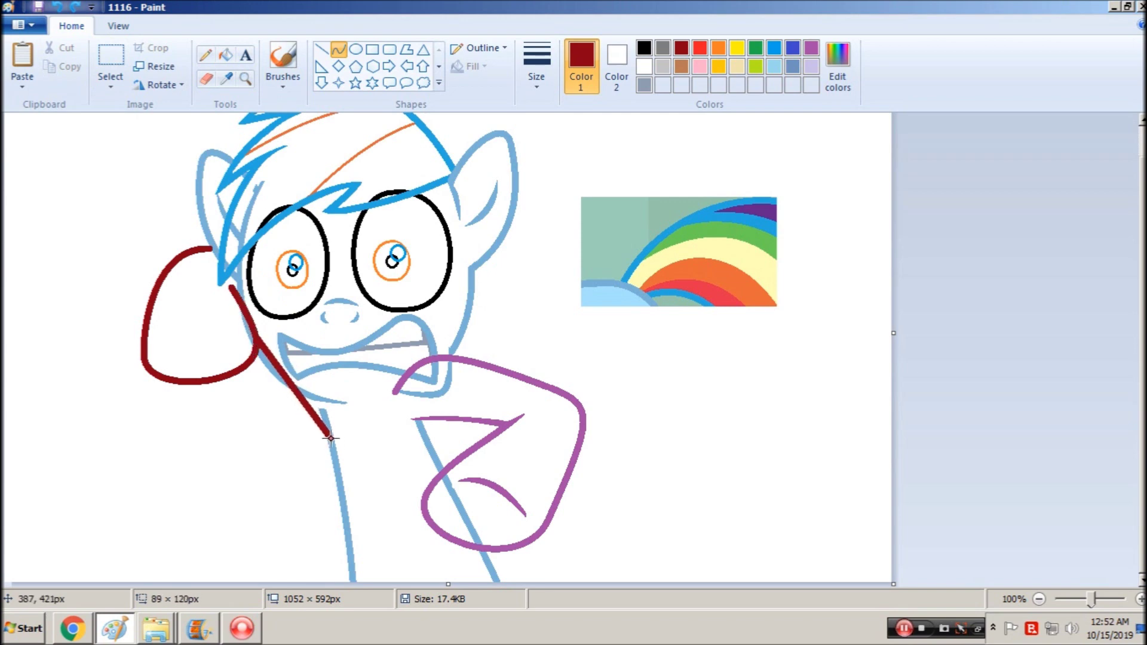
{"action": "left_click", "coordinate": [58, 8]}
{"action": "left_click", "coordinate": [58, 8]}
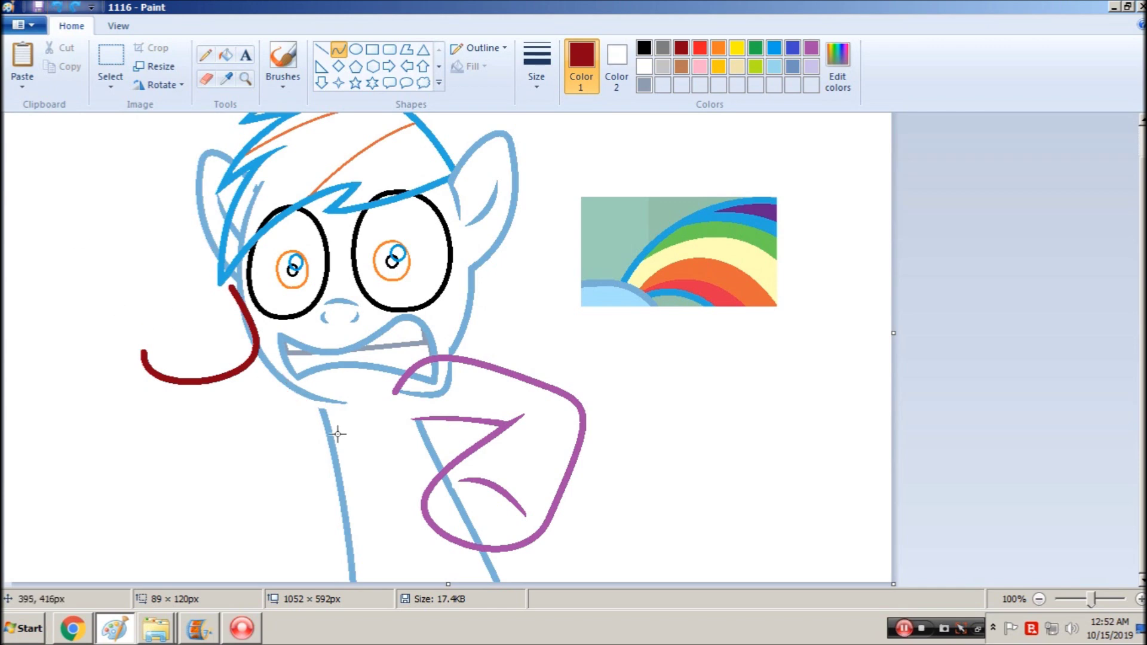
Draw the foreleg's lower edge as a slightly bowed dark red curve from the neck line up to the hoof's inner edge
{"action": "left_click_drag", "start_coordinate": [331, 435], "coordinate": [257, 339]}
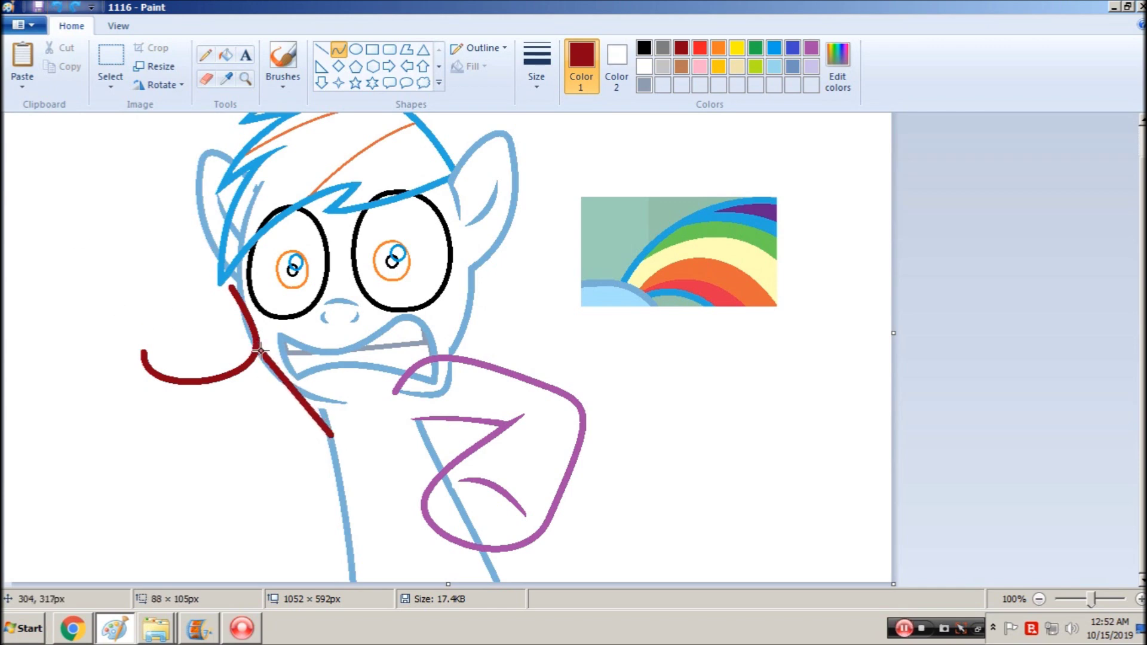
{"action": "mouse_move", "coordinate": [310, 402]}
{"action": "left_mouse_down"}
{"action": "mouse_move", "coordinate": [294, 378]}
{"action": "mouse_move", "coordinate": [307, 399]}
{"action": "left_mouse_up"}
{"action": "left_click", "coordinate": [377, 392]}
Draw the foreleg's upper edge as a bowed dark red curve of about 198 × 218 px, from below the mouth across the eye past the ear
{"action": "mouse_move", "coordinate": [358, 401]}
{"action": "left_mouse_down"}
{"action": "mouse_move", "coordinate": [245, 257]}
{"action": "mouse_move", "coordinate": [186, 212]}
{"action": "left_mouse_up"}
{"action": "left_click_drag", "start_coordinate": [346, 381], "coordinate": [190, 216]}
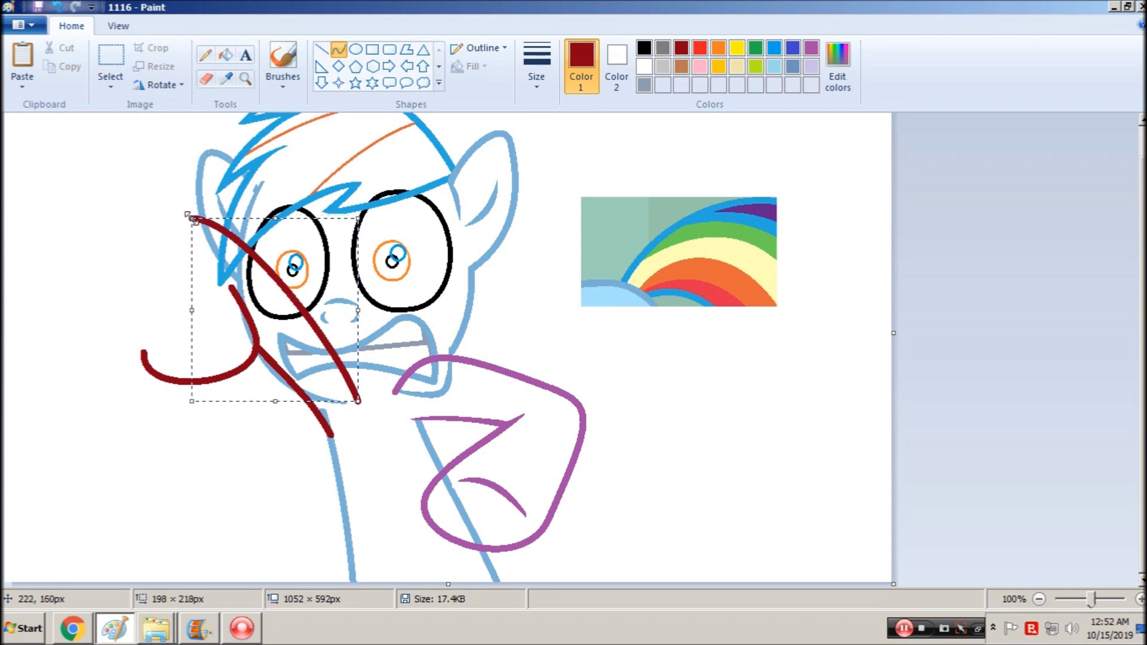
{"action": "left_click", "coordinate": [141, 261]}
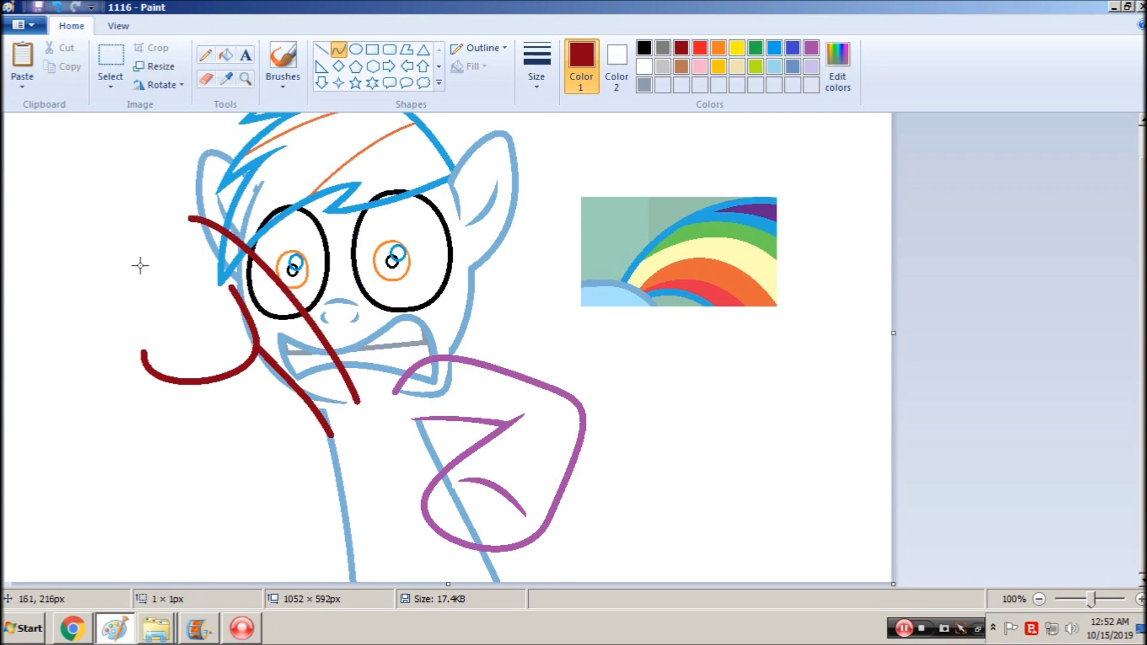
Try to close the hoof's outer side with a dark red curve of about 60 × 164 px, joining the upper edge to the underside
{"action": "mouse_move", "coordinate": [189, 218]}
{"action": "left_mouse_down"}
{"action": "mouse_move", "coordinate": [144, 356]}
{"action": "mouse_move", "coordinate": [151, 223]}
{"action": "mouse_move", "coordinate": [164, 220]}
{"action": "mouse_move", "coordinate": [138, 287]}
{"action": "mouse_move", "coordinate": [139, 265]}
{"action": "mouse_move", "coordinate": [125, 267]}
{"action": "mouse_move", "coordinate": [139, 282]}
{"action": "left_mouse_up"}
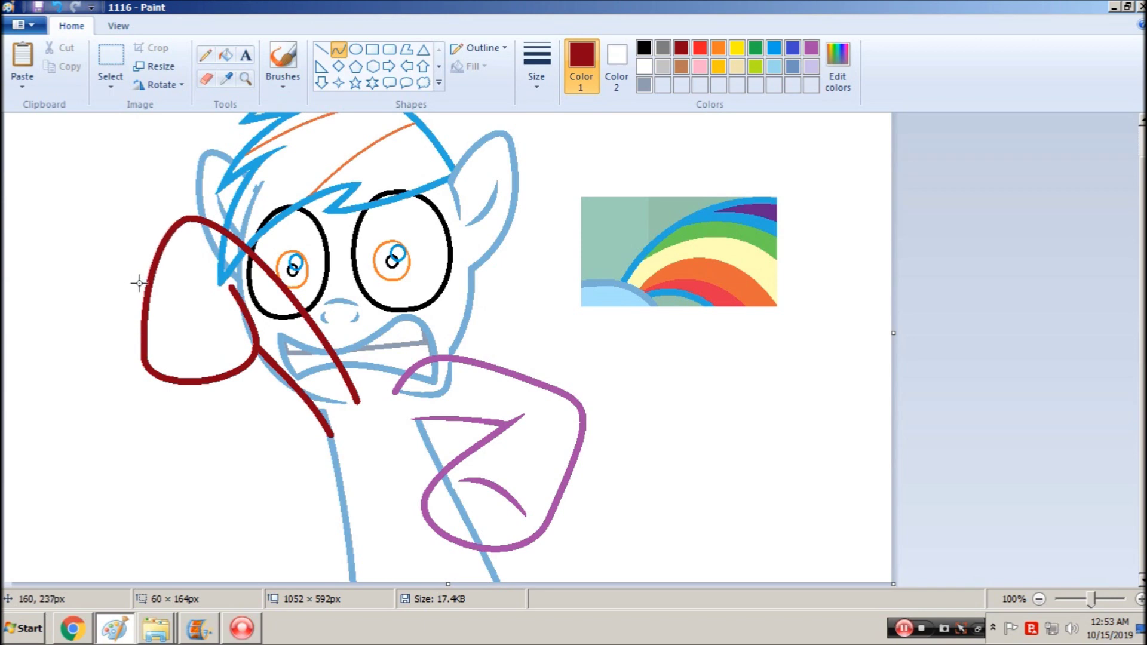
{"action": "left_click_drag", "start_coordinate": [139, 284], "coordinate": [139, 283]}
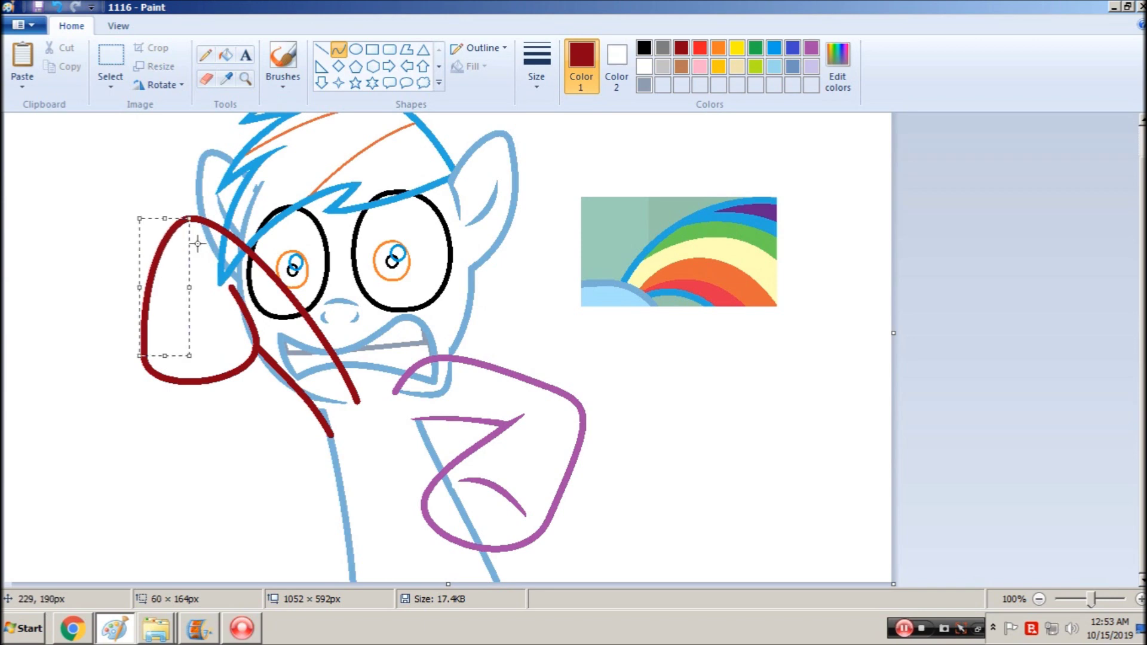
{"action": "key", "text": "ctrl+z"}
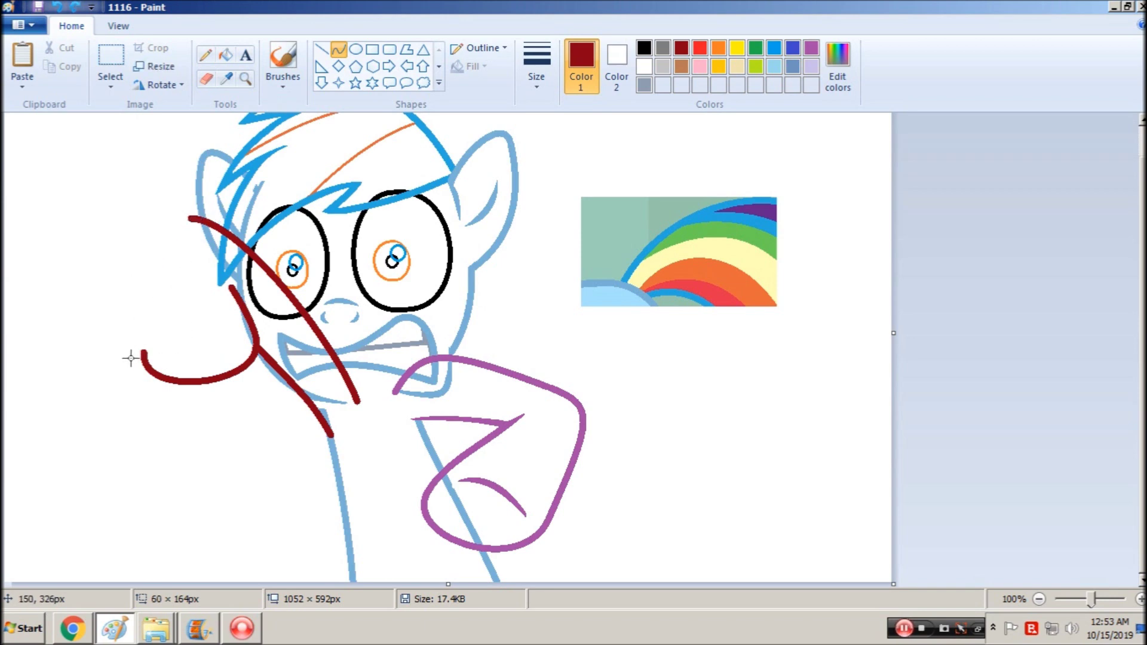
Draw the hoof's outer side as a bowed dark red curve up from the underside, resized to about 61 × 167 px
{"action": "left_click_drag", "start_coordinate": [143, 353], "coordinate": [208, 213]}
{"action": "left_click_drag", "start_coordinate": [161, 287], "coordinate": [147, 213]}
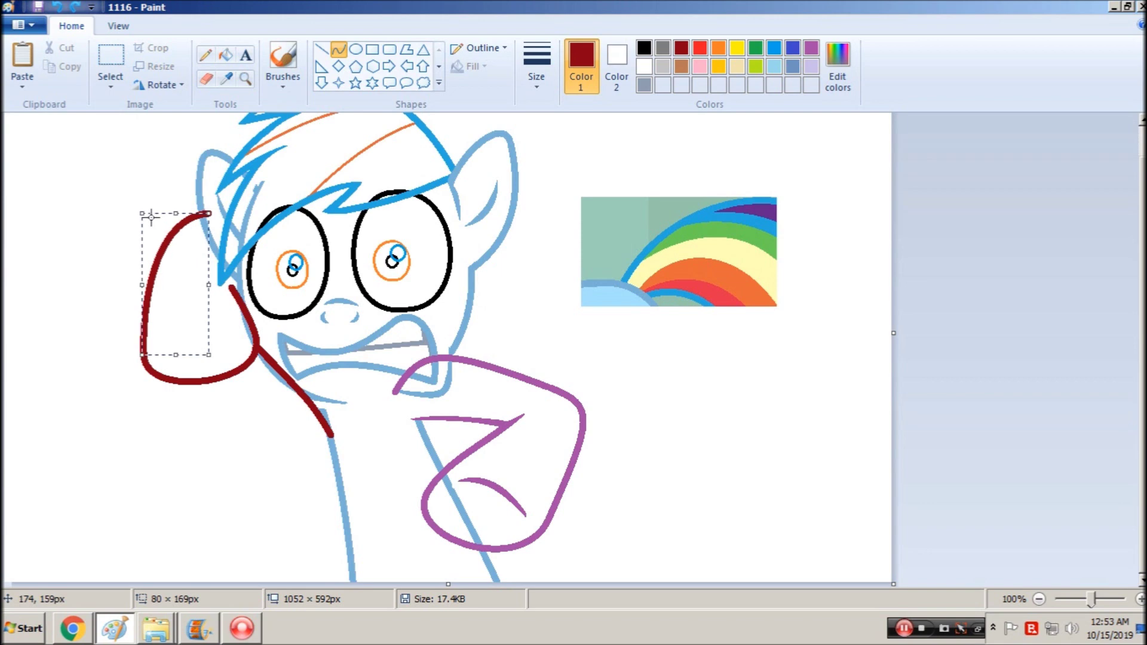
{"action": "key", "text": "Right"}
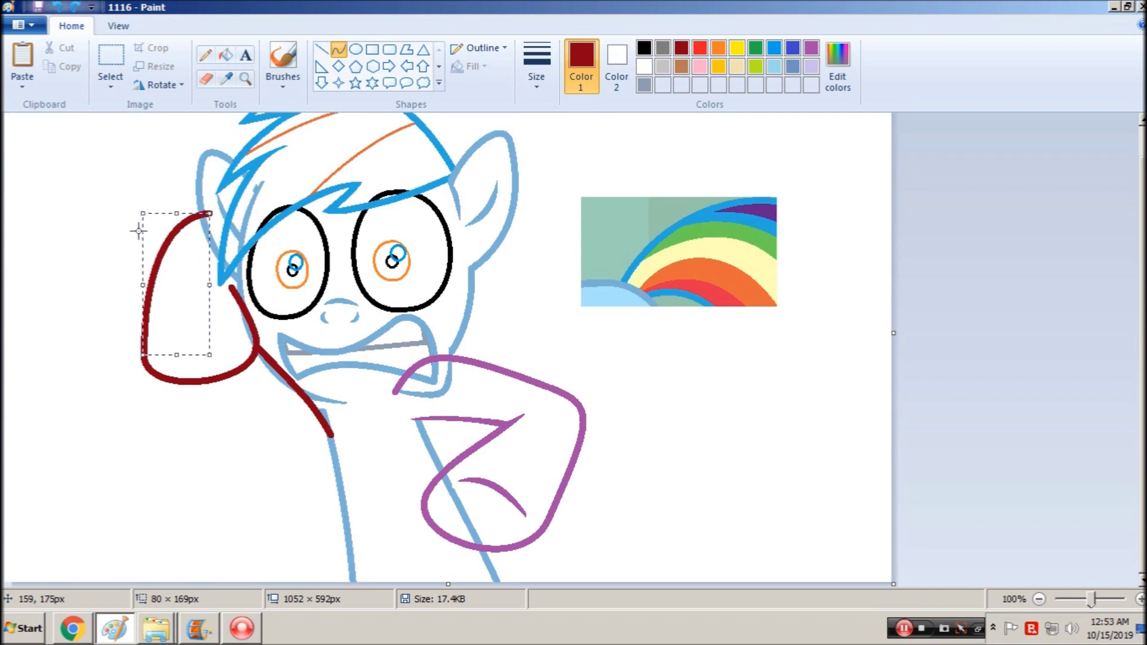
{"action": "left_click_drag", "start_coordinate": [182, 209], "coordinate": [180, 212]}
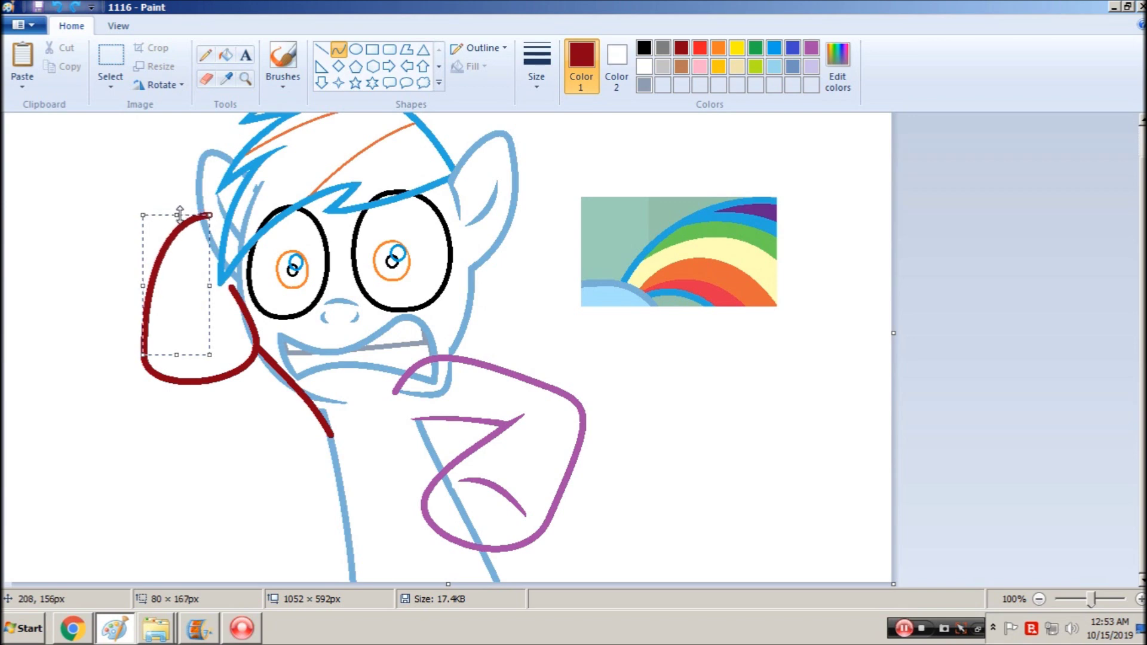
{"action": "left_click_drag", "start_coordinate": [211, 284], "coordinate": [194, 284]}
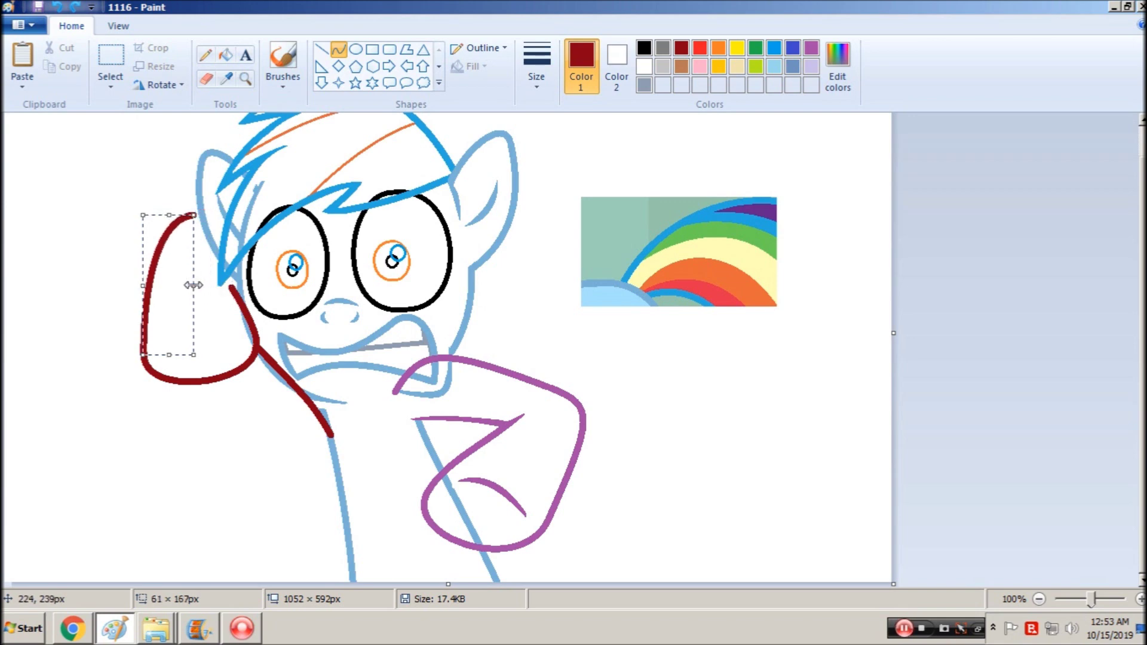
{"action": "left_click", "coordinate": [227, 230]}
Draw the foreleg's upper edge as a bowed dark red curve of about 198 × 230 px, from the hoof's tip to below the mouth
{"action": "left_click_drag", "start_coordinate": [192, 213], "coordinate": [359, 408]}
{"action": "left_click_drag", "start_coordinate": [240, 220], "coordinate": [306, 284]}
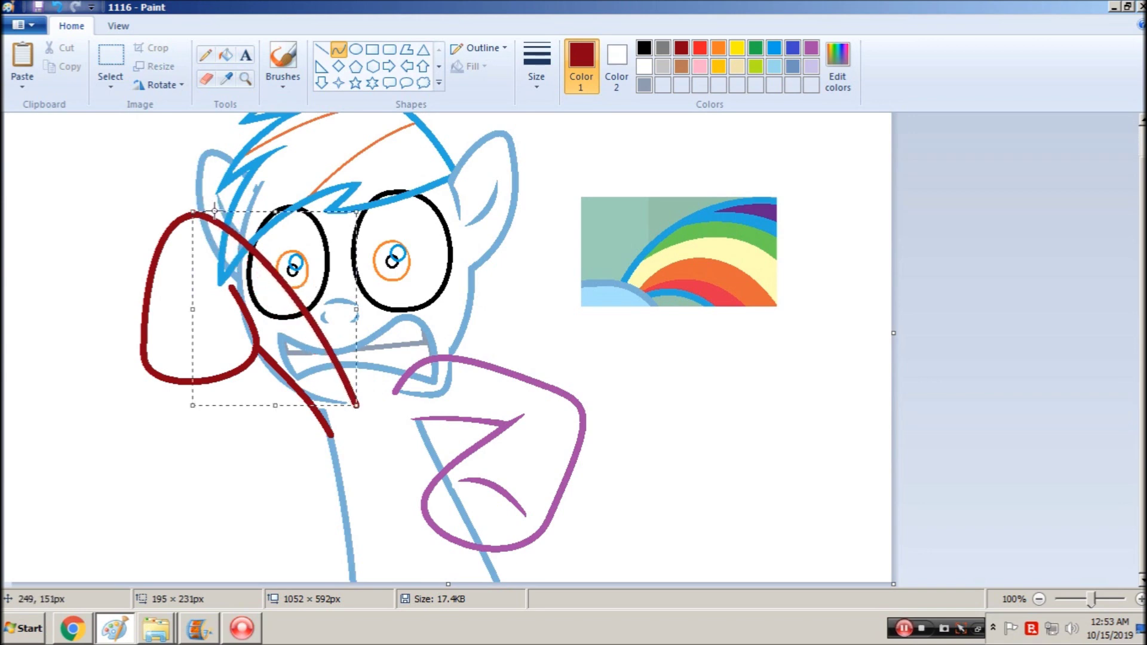
{"action": "key", "text": "ctrl+z"}
{"action": "left_click_drag", "start_coordinate": [193, 215], "coordinate": [358, 400]}
{"action": "left_click_drag", "start_coordinate": [225, 238], "coordinate": [358, 303]}
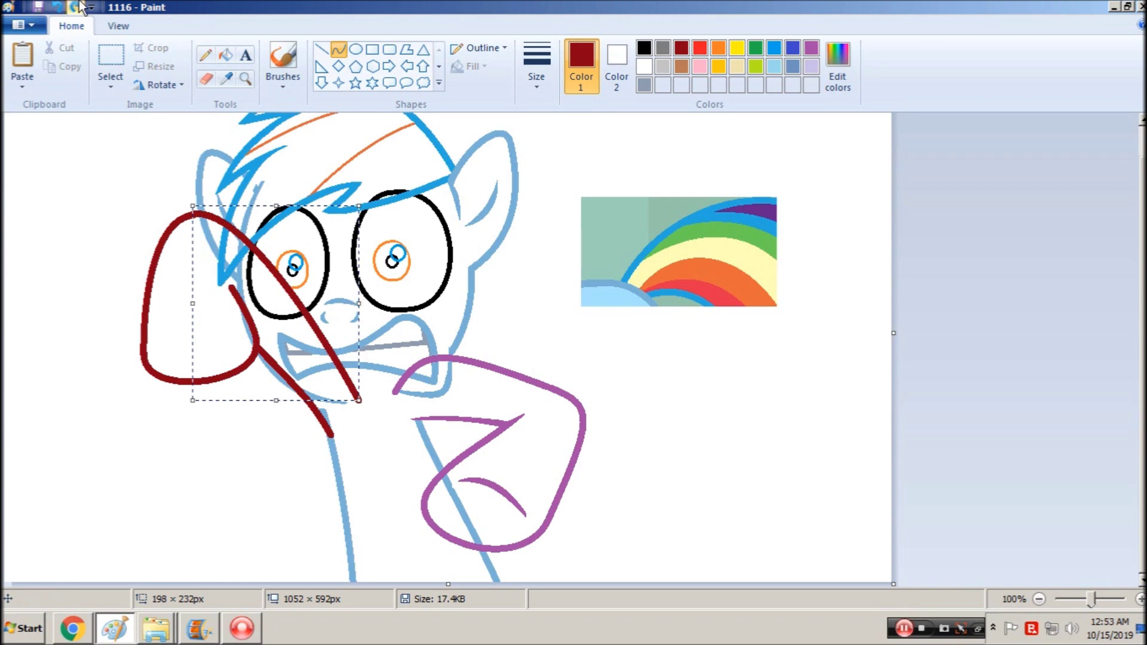
{"action": "left_click_drag", "start_coordinate": [276, 206], "coordinate": [276, 208]}
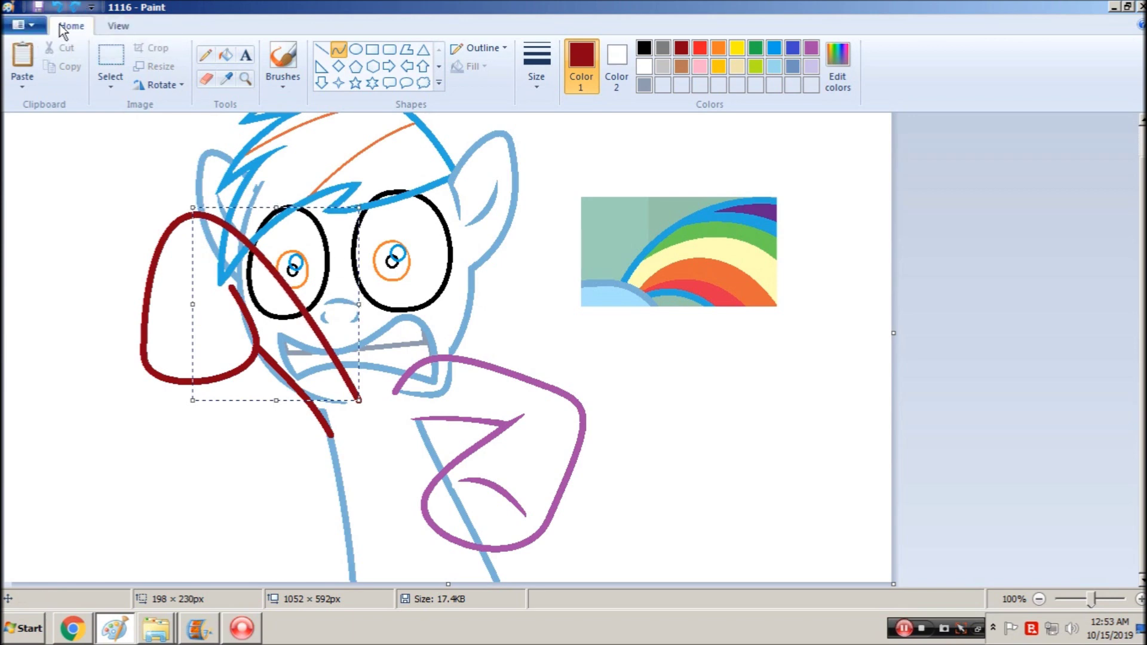
Overlay the earlier blue, black and orange face, mane and neck outlines on the dark red foreleg lines
{"action": "left_click", "coordinate": [110, 63]}
{"action": "scroll", "coordinate": [545, 283], "scroll_direction": "up", "scroll_amount": 2}
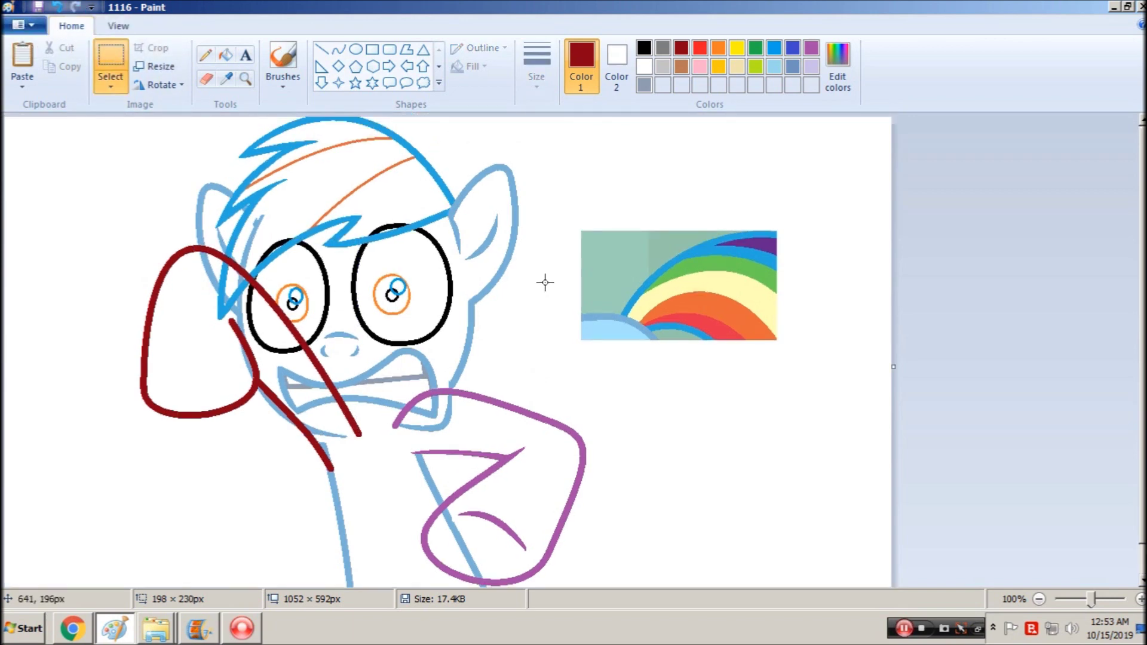
{"action": "key", "text": "ctrl+z"}
Redraw the foreleg's lower end in dark red over the neck line and trim the excess with a white curve of about 32 × 66 px
{"action": "left_click", "coordinate": [245, 79]}
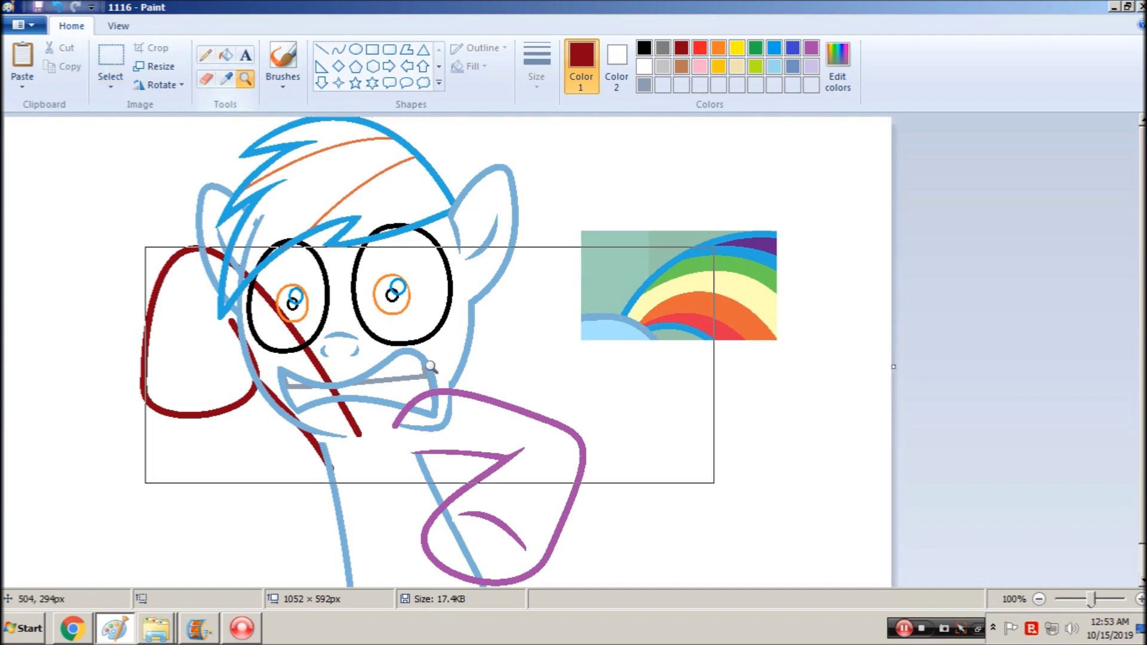
{"action": "left_click", "coordinate": [445, 392]}
{"action": "left_click", "coordinate": [338, 49]}
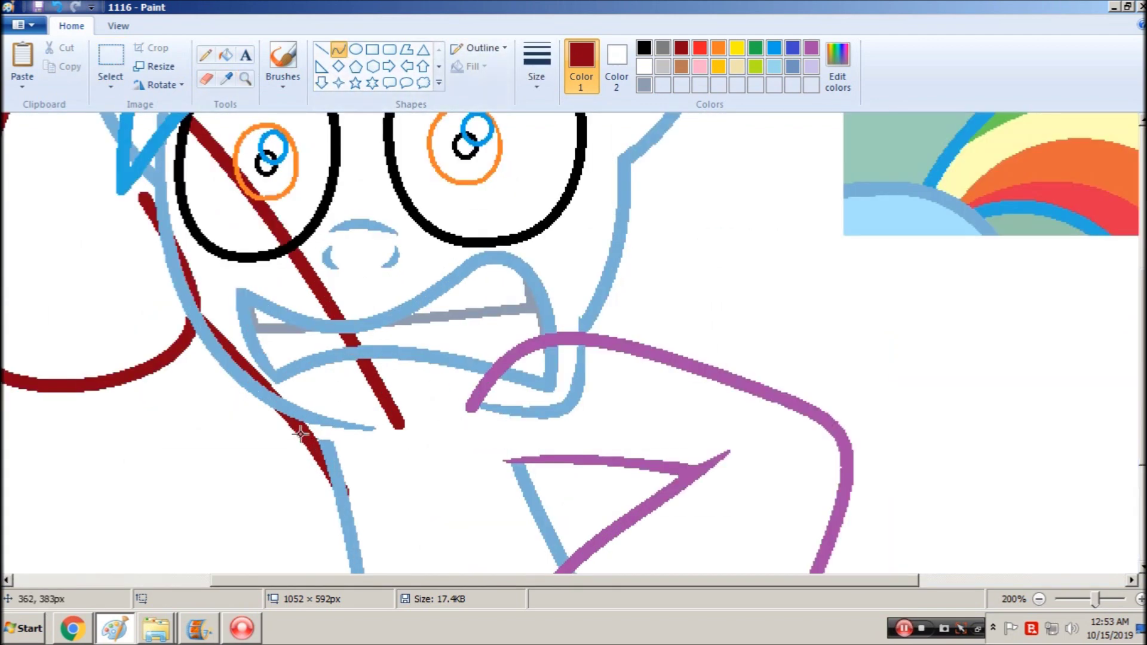
{"action": "mouse_move", "coordinate": [303, 430]}
{"action": "left_mouse_down"}
{"action": "mouse_move", "coordinate": [349, 502]}
{"action": "mouse_move", "coordinate": [324, 455]}
{"action": "mouse_move", "coordinate": [329, 472]}
{"action": "left_mouse_up"}
{"action": "left_click", "coordinate": [399, 461]}
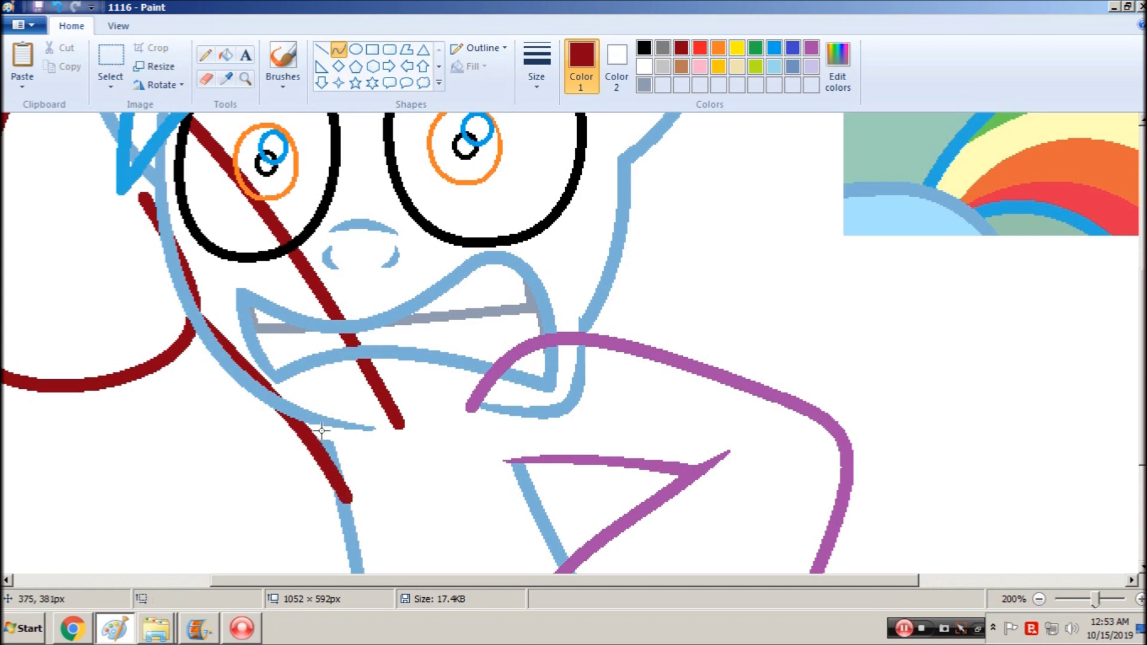
{"action": "left_click_drag", "start_coordinate": [321, 432], "coordinate": [370, 540]}
{"action": "mouse_move", "coordinate": [351, 461]}
{"action": "left_mouse_down"}
{"action": "mouse_move", "coordinate": [339, 460]}
{"action": "mouse_move", "coordinate": [350, 476]}
{"action": "left_mouse_up"}
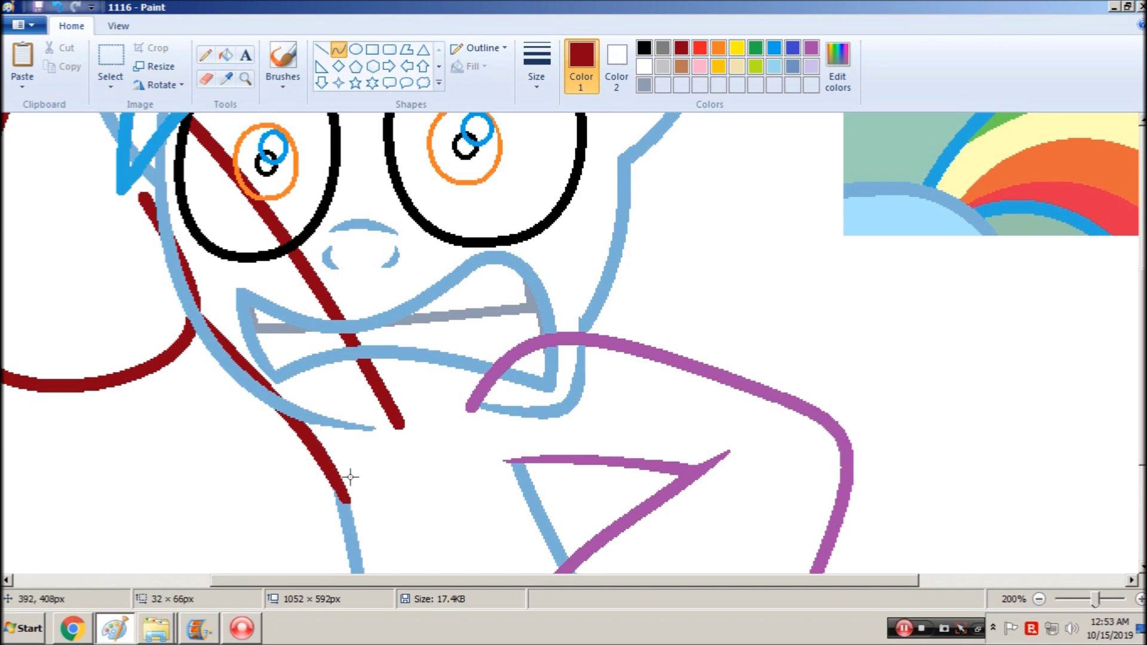
{"action": "left_click", "coordinate": [350, 479]}
{"action": "left_click", "coordinate": [420, 460]}
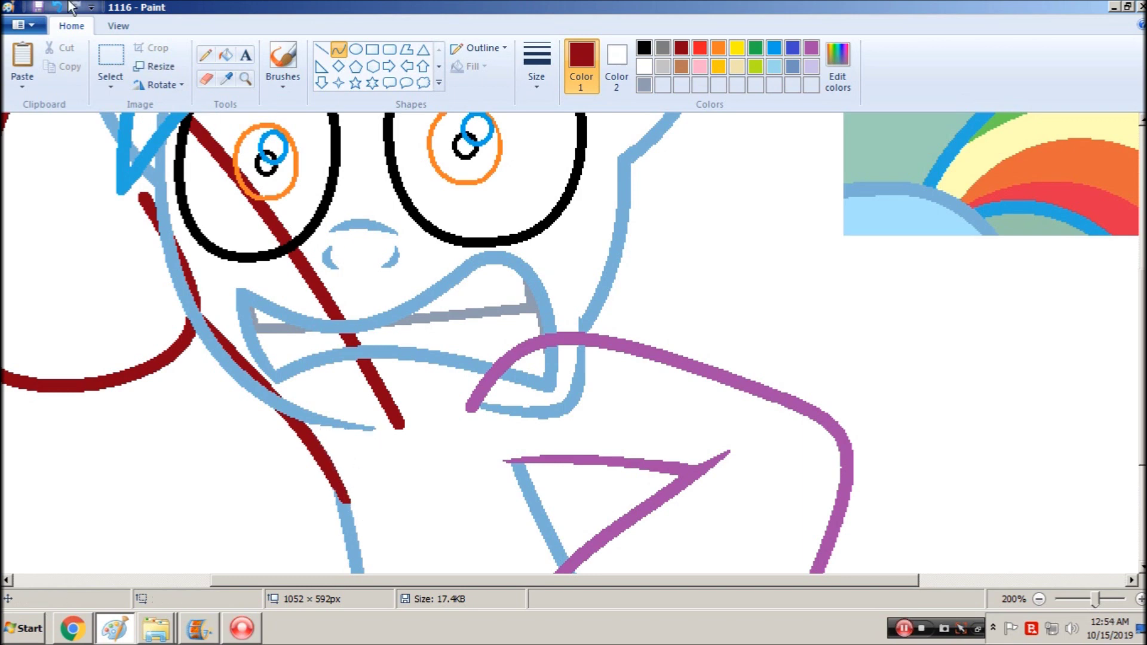
Redraw the hoof's inner edge over the jaw line with a dark red curve of about 31 × 72 px
{"action": "left_click_drag", "start_coordinate": [152, 210], "coordinate": [192, 299]}
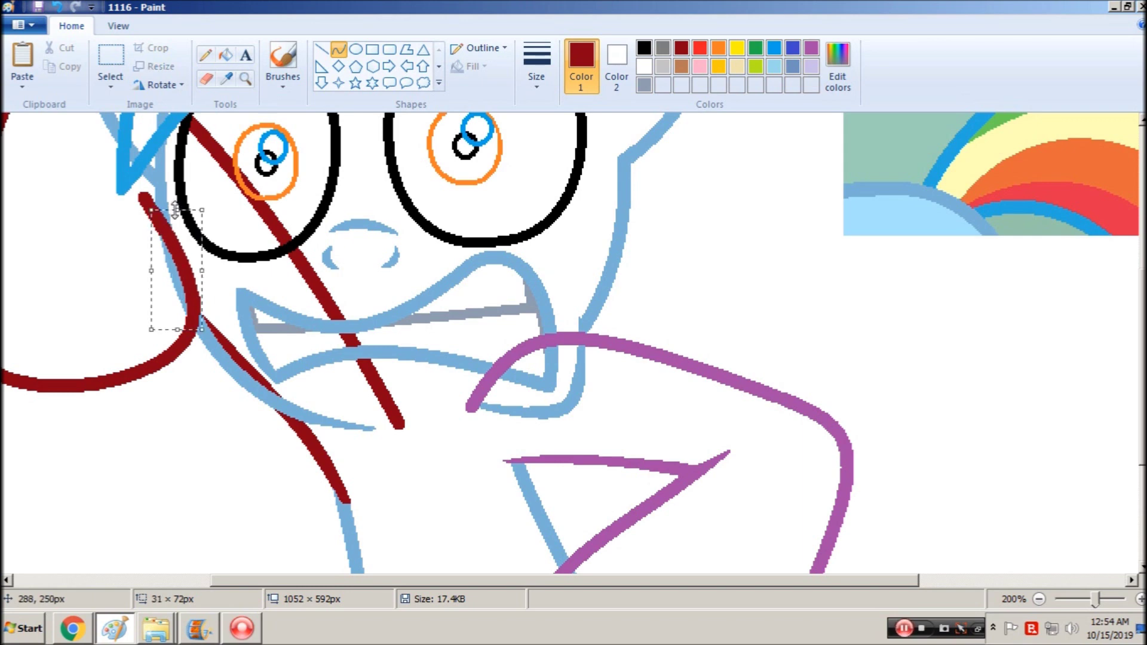
{"action": "left_click_drag", "start_coordinate": [176, 210], "coordinate": [175, 210]}
{"action": "left_click", "coordinate": [231, 204]}
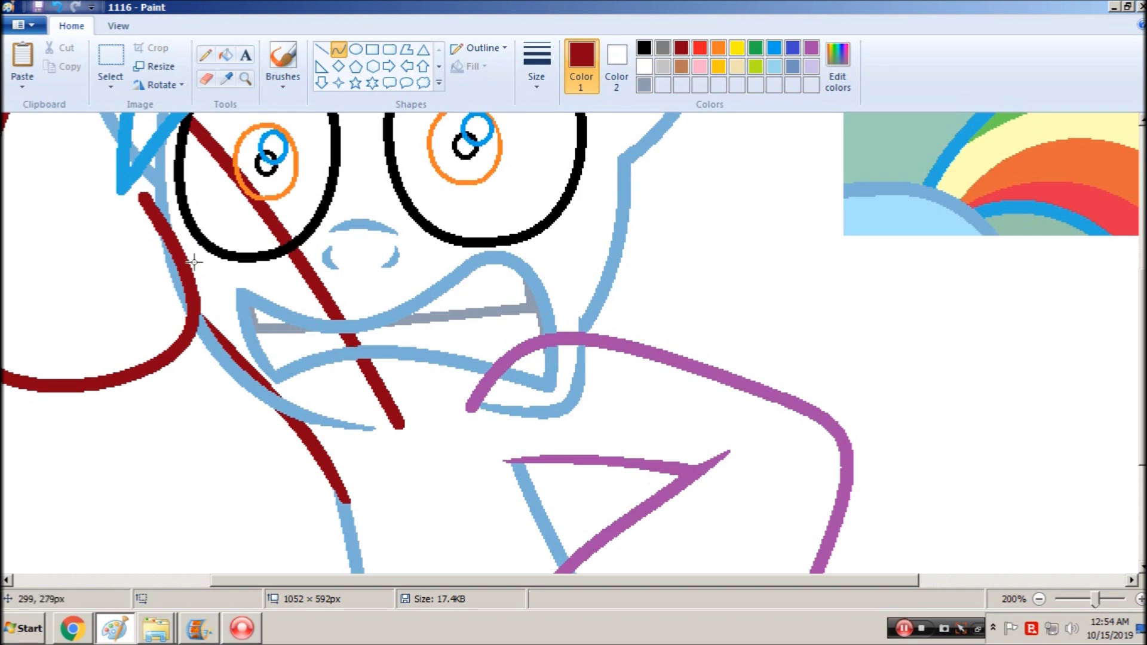
Taper the upper end of the hoof's inner edge with a white curve of about 24 × 55 px
{"action": "left_click", "coordinate": [245, 78]}
{"action": "right_click", "coordinate": [299, 232]}
{"action": "left_click", "coordinate": [362, 385]}
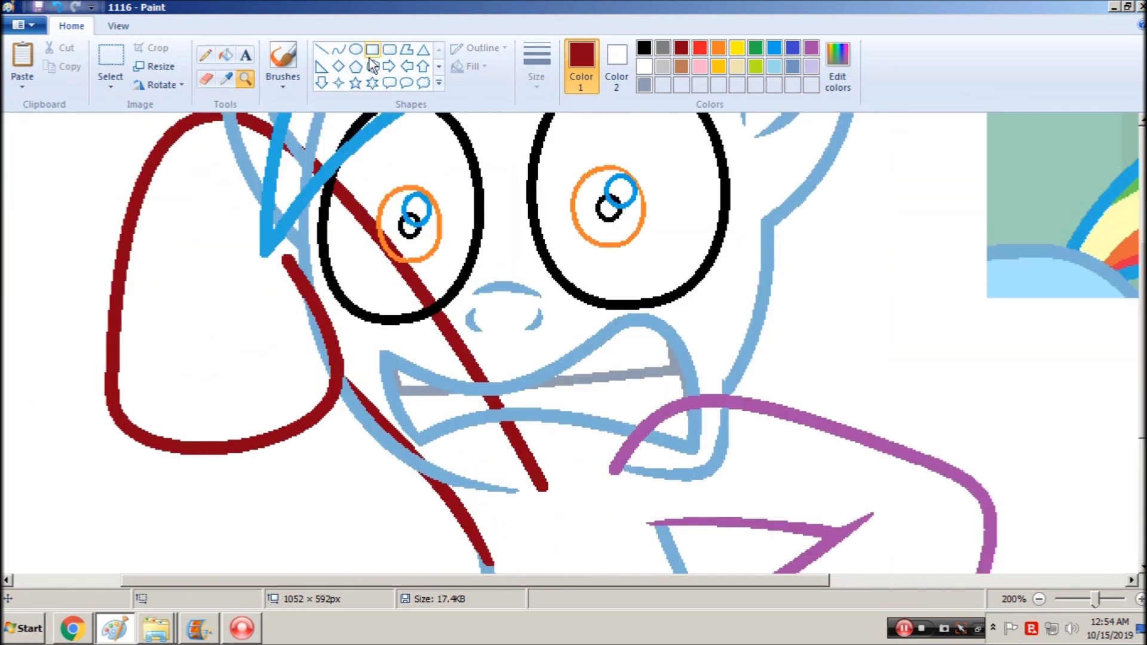
{"action": "left_click", "coordinate": [338, 49]}
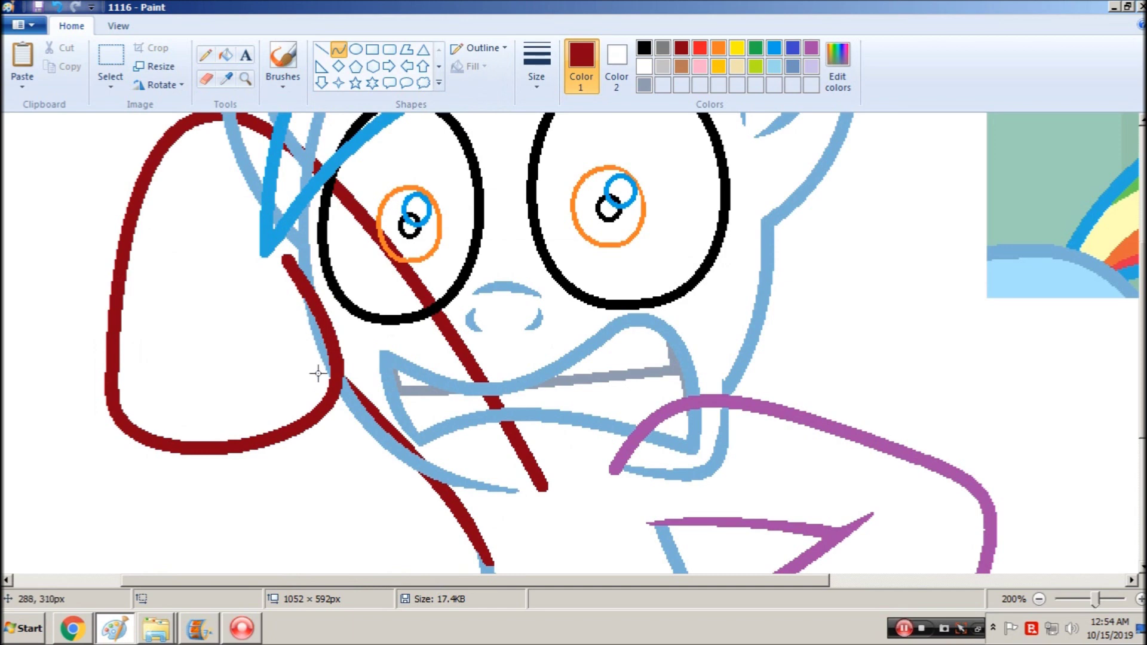
{"action": "left_click", "coordinate": [225, 55]}
{"action": "left_click", "coordinate": [338, 48]}
{"action": "mouse_move", "coordinate": [305, 326]}
{"action": "left_mouse_down"}
{"action": "mouse_move", "coordinate": [277, 259]}
{"action": "mouse_move", "coordinate": [306, 312]}
{"action": "left_mouse_up"}
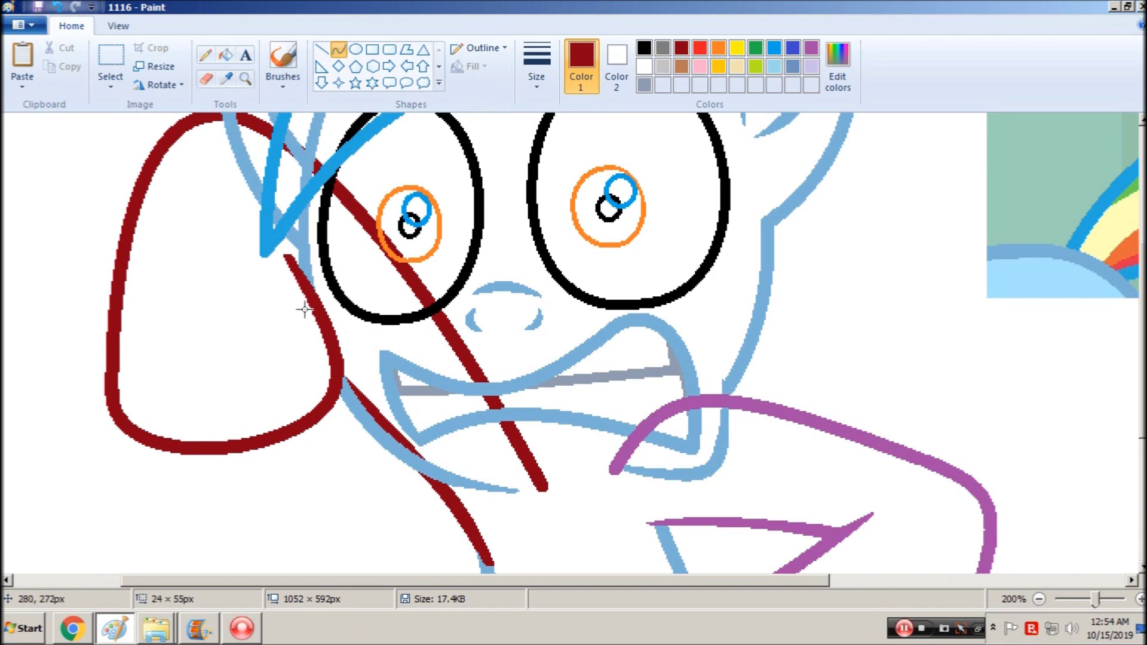
{"action": "right_click", "coordinate": [305, 310]}
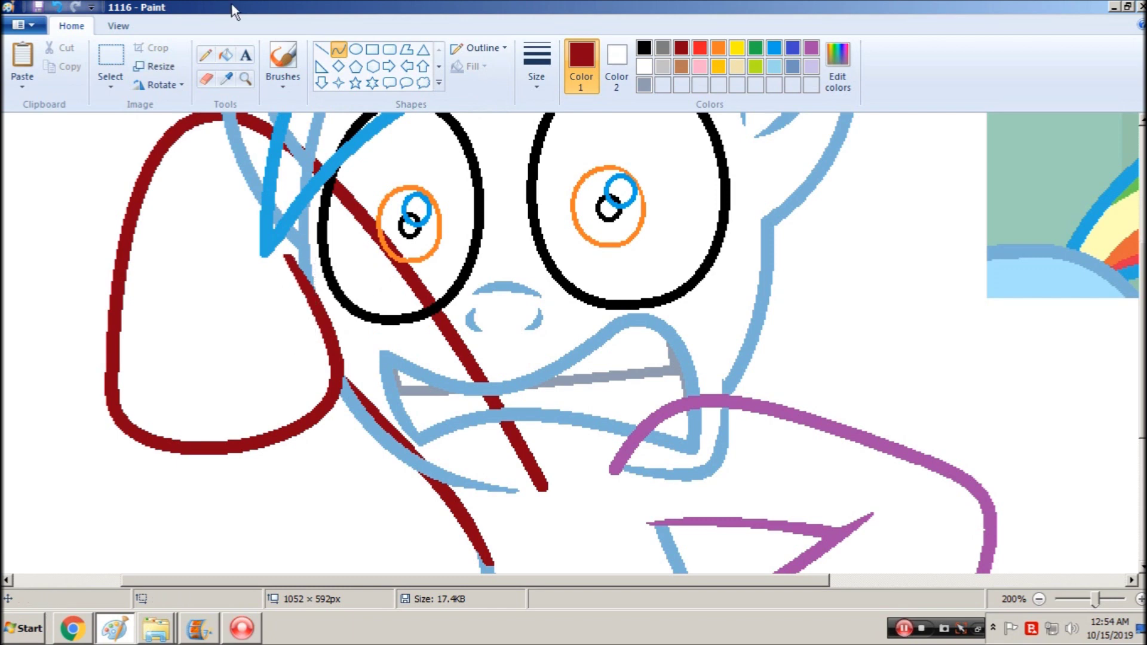
Try an arched dark red crease of about 71 × 41 px inside the hoof, then undo it
{"action": "left_click", "coordinate": [207, 52]}
{"action": "left_click", "coordinate": [531, 84]}
{"action": "left_click", "coordinate": [512, 149]}
{"action": "left_click", "coordinate": [338, 48]}
{"action": "left_click_drag", "start_coordinate": [158, 330], "coordinate": [295, 336]}
{"action": "left_click_drag", "start_coordinate": [221, 326], "coordinate": [244, 265]}
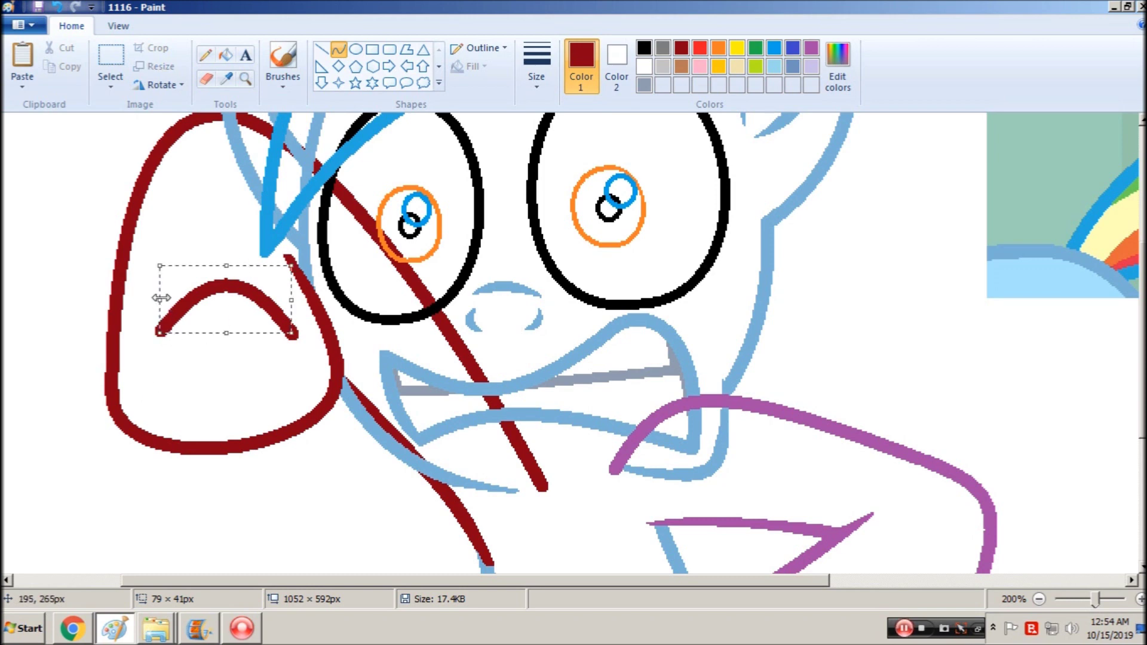
{"action": "left_click_drag", "start_coordinate": [159, 297], "coordinate": [173, 297]}
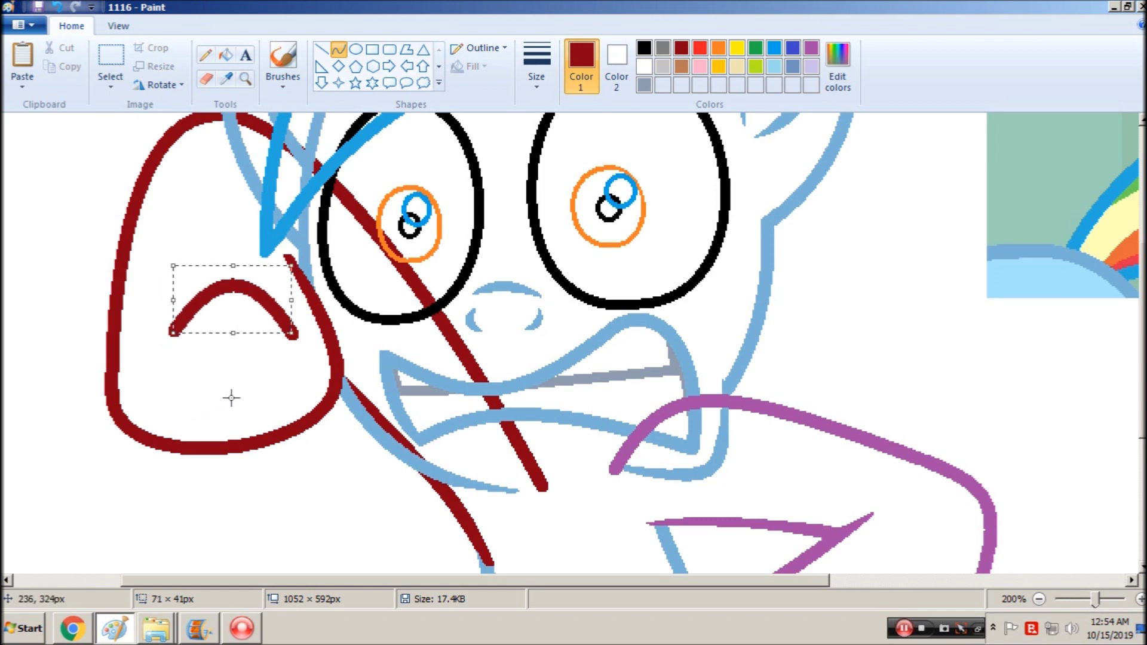
{"action": "left_click", "coordinate": [57, 6]}
Try several flatter dark red creases across the lower part of the hoof, undoing each one
{"action": "left_click_drag", "start_coordinate": [270, 324], "coordinate": [147, 353]}
{"action": "left_click_drag", "start_coordinate": [209, 332], "coordinate": [168, 323]}
{"action": "left_click", "coordinate": [64, 6]}
{"action": "left_click_drag", "start_coordinate": [137, 395], "coordinate": [186, 324]}
{"action": "left_click", "coordinate": [323, 313]}
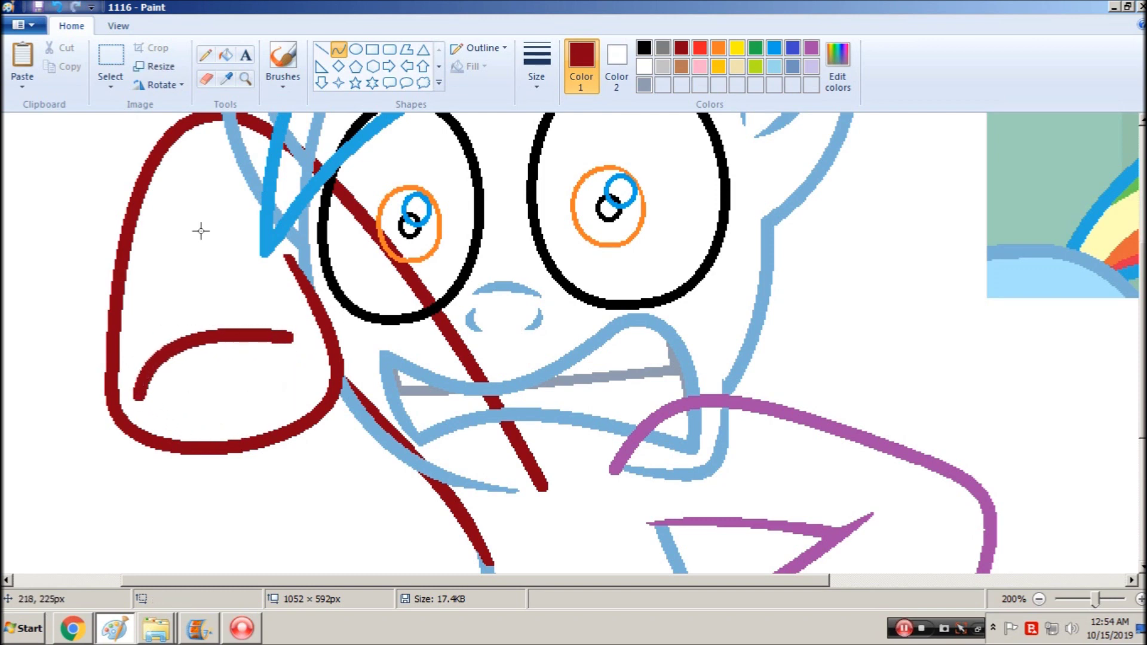
{"action": "left_click", "coordinate": [63, 7]}
{"action": "left_click_drag", "start_coordinate": [278, 338], "coordinate": [143, 376]}
{"action": "mouse_move", "coordinate": [215, 355]}
{"action": "left_mouse_down"}
{"action": "mouse_move", "coordinate": [232, 329]}
{"action": "mouse_move", "coordinate": [170, 333]}
{"action": "left_mouse_up"}
{"action": "left_click", "coordinate": [205, 284]}
{"action": "key", "text": "ctrl+z"}
Draw a shallow arched dark red crease inside the hoof and taper it with a white curve of about 90 × 21 px
{"action": "left_click_drag", "start_coordinate": [146, 376], "coordinate": [281, 334]}
{"action": "left_click_drag", "start_coordinate": [205, 361], "coordinate": [285, 324]}
{"action": "left_click", "coordinate": [59, 7]}
{"action": "left_click_drag", "start_coordinate": [206, 332], "coordinate": [223, 300]}
{"action": "left_click", "coordinate": [236, 258]}
{"action": "left_click_drag", "start_coordinate": [144, 352], "coordinate": [292, 331]}
{"action": "left_click_drag", "start_coordinate": [210, 330], "coordinate": [234, 317]}
Save the drawing at full view and select the entire canvas
{"action": "left_click", "coordinate": [245, 78]}
{"action": "right_click", "coordinate": [452, 302]}
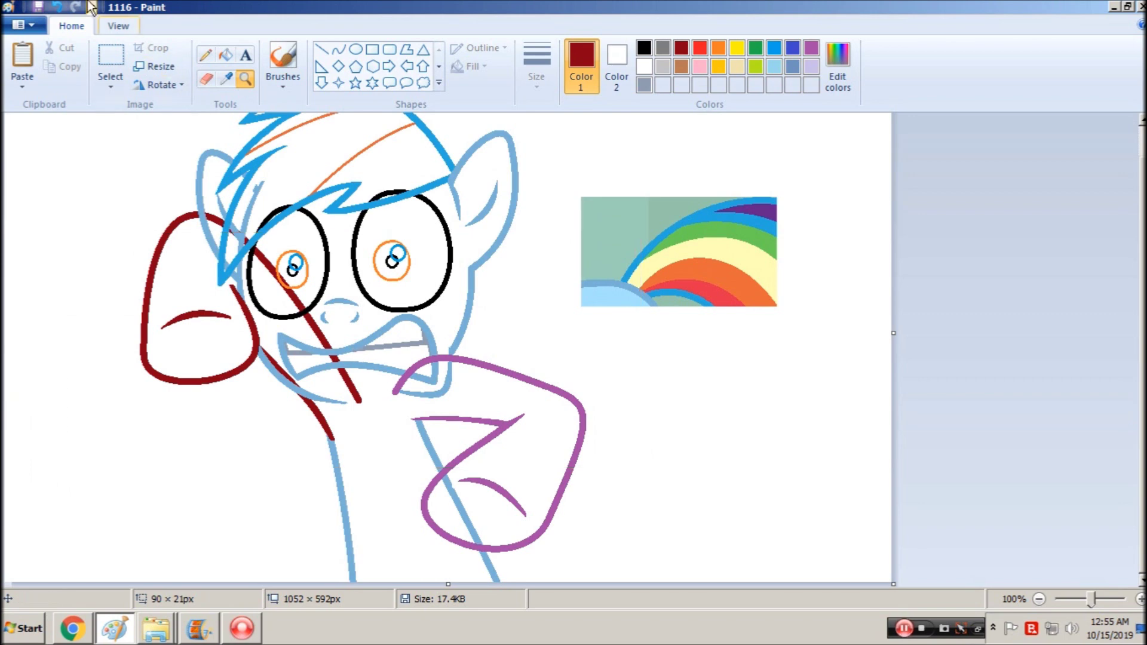
{"action": "left_click", "coordinate": [41, 6]}
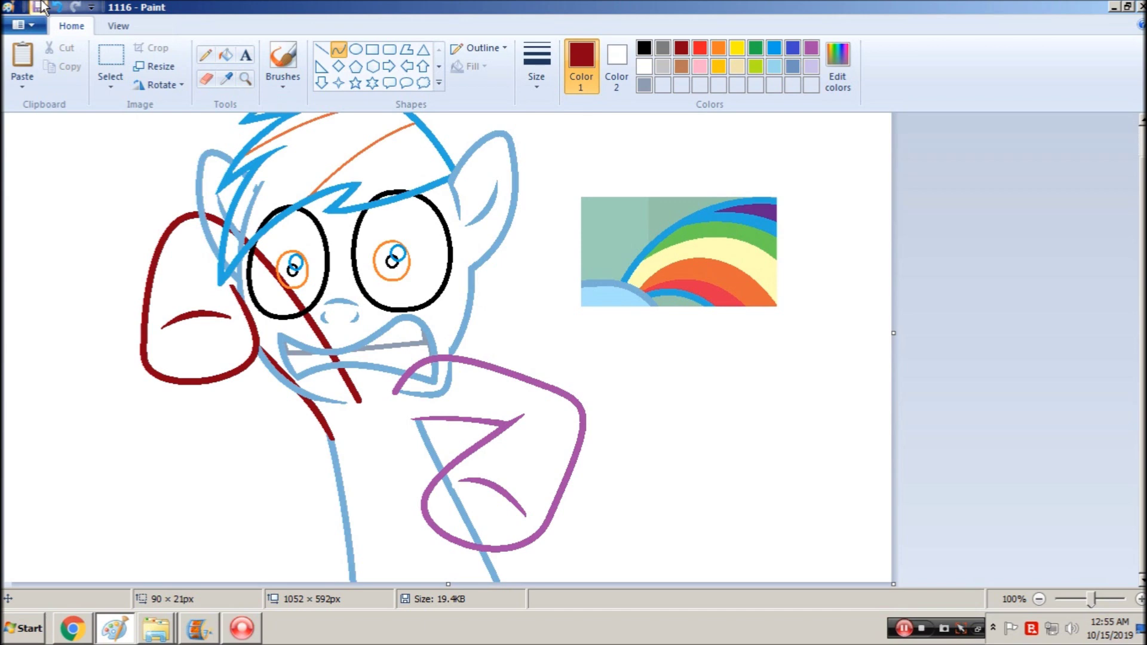
{"action": "key", "text": "ctrl+a"}
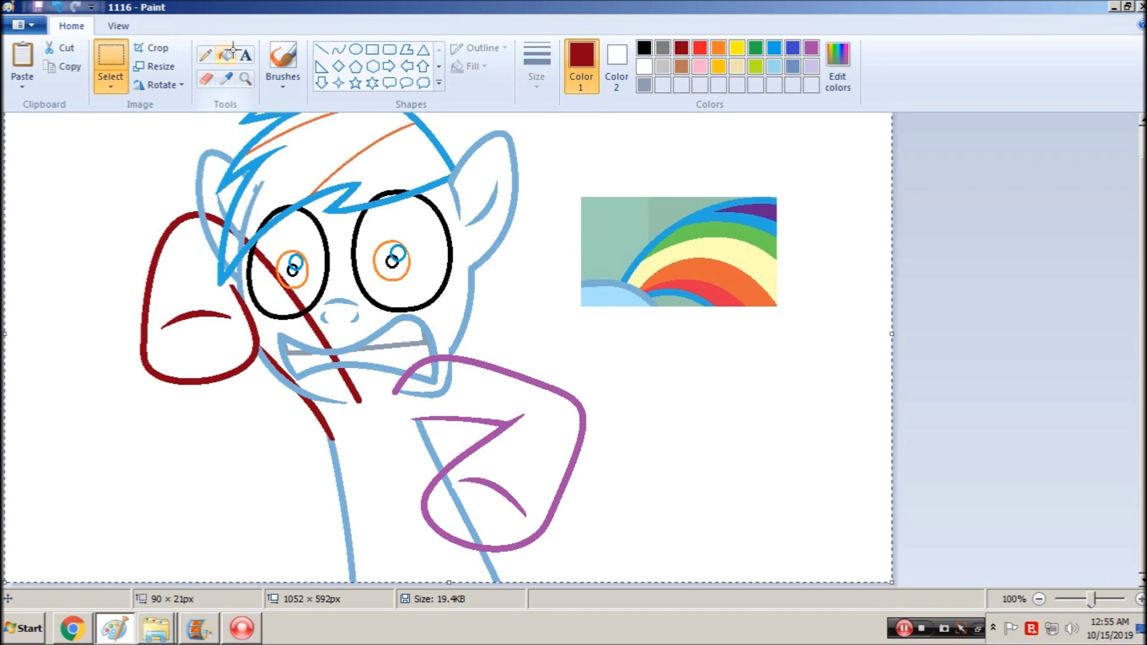
{"action": "left_click", "coordinate": [338, 51]}
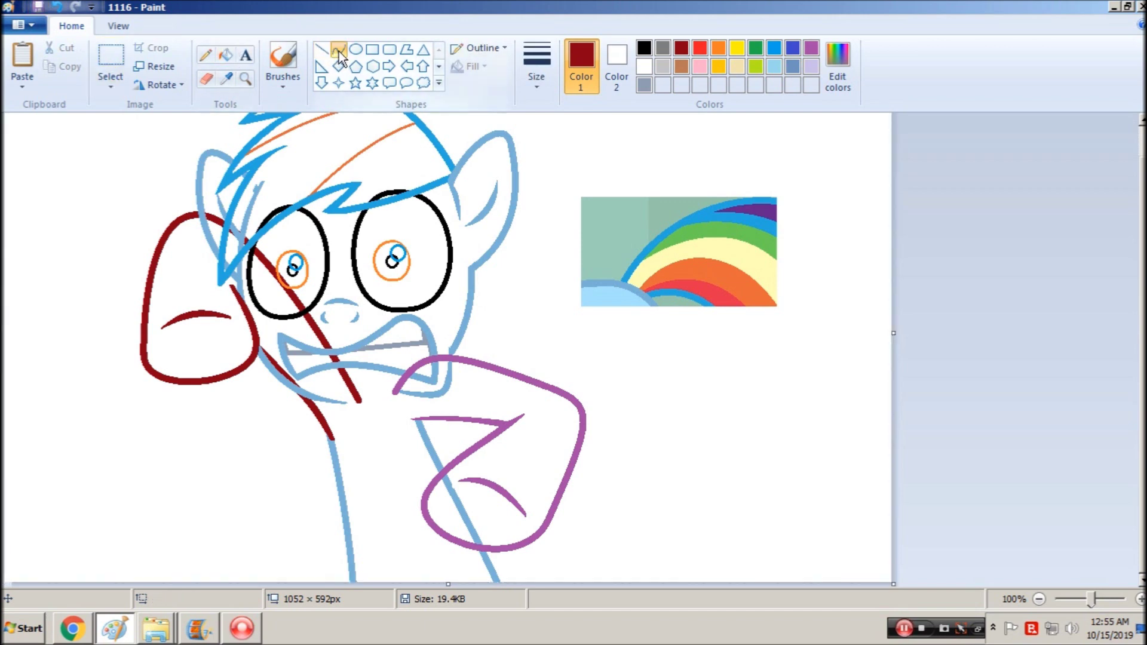
{"action": "left_click", "coordinate": [756, 47]}
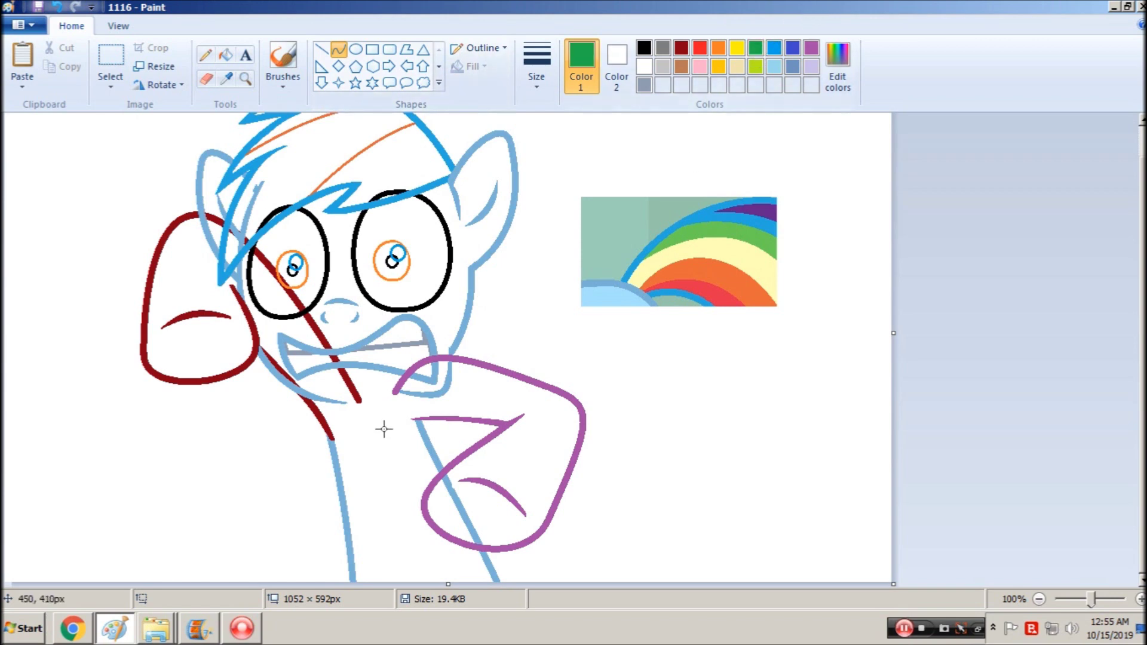
{"action": "left_click_drag", "start_coordinate": [433, 451], "coordinate": [529, 260]}
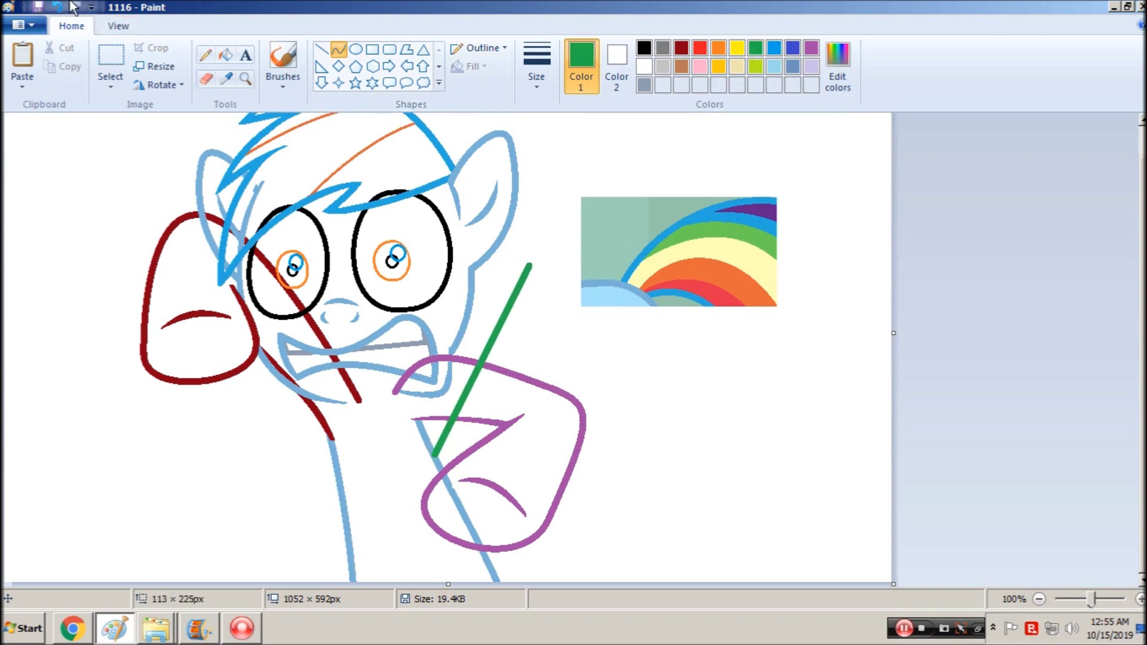
{"action": "key", "text": "Escape"}
Select an area of about 322 × 226 px around the rainbow reference picture and move it to the canvas's upper right corner
{"action": "left_click", "coordinate": [111, 58]}
{"action": "left_click_drag", "start_coordinate": [560, 153], "coordinate": [832, 344]}
{"action": "scroll", "coordinate": [577, 308], "scroll_direction": "up", "scroll_amount": 1}
{"action": "left_click_drag", "start_coordinate": [621, 330], "coordinate": [781, 223]}
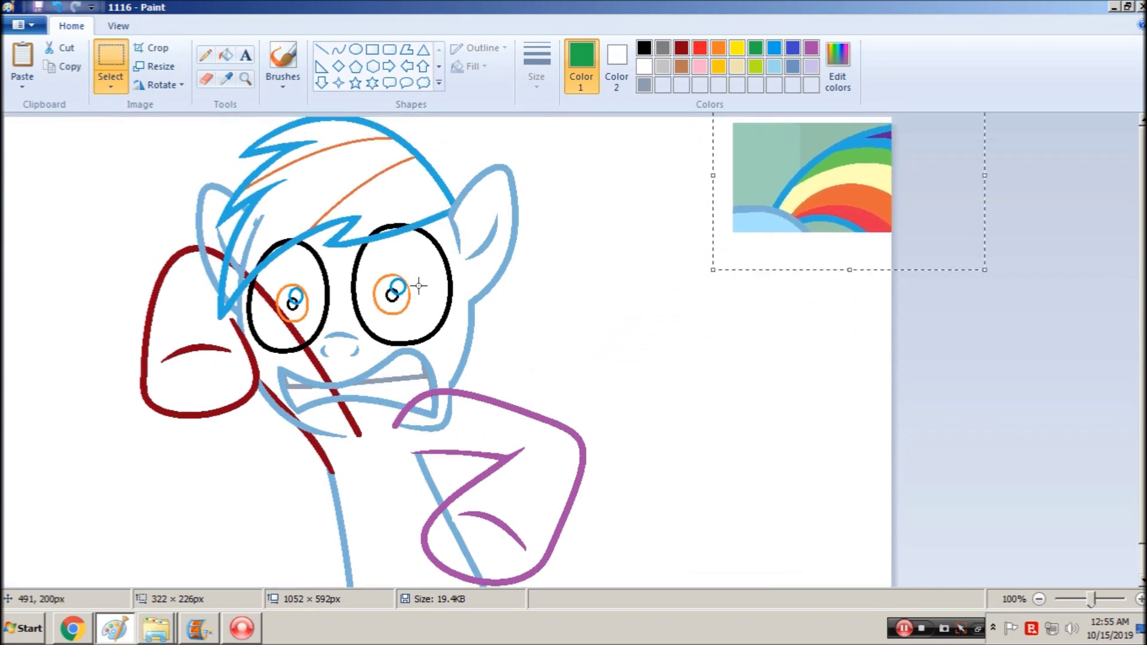
{"action": "left_click", "coordinate": [467, 264]}
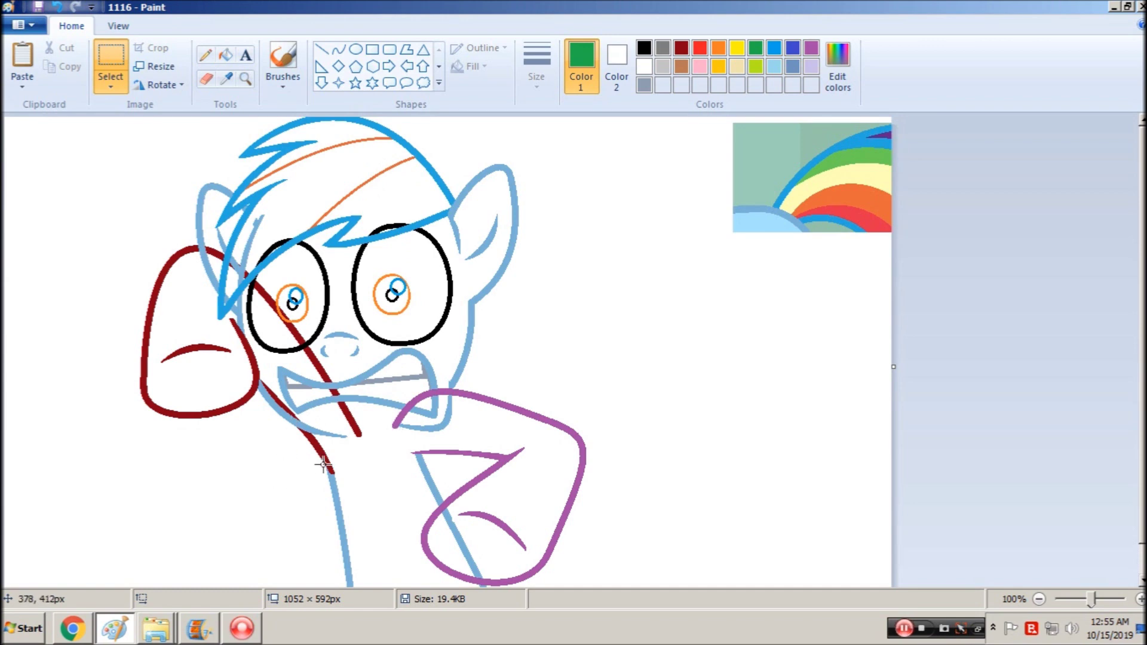
Sample the light blue outline color and fill the raised hoof's outline, its crease and the dark red lower foreleg line with it
{"action": "left_click", "coordinate": [227, 79]}
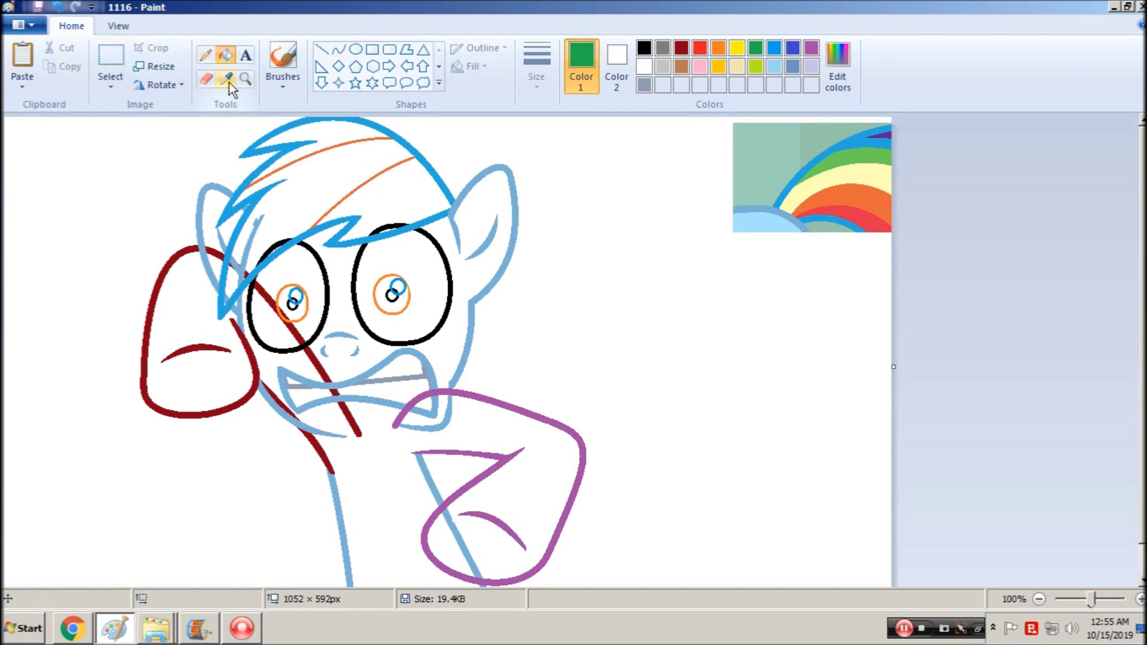
{"action": "left_click", "coordinate": [269, 394]}
{"action": "left_click", "coordinate": [258, 359]}
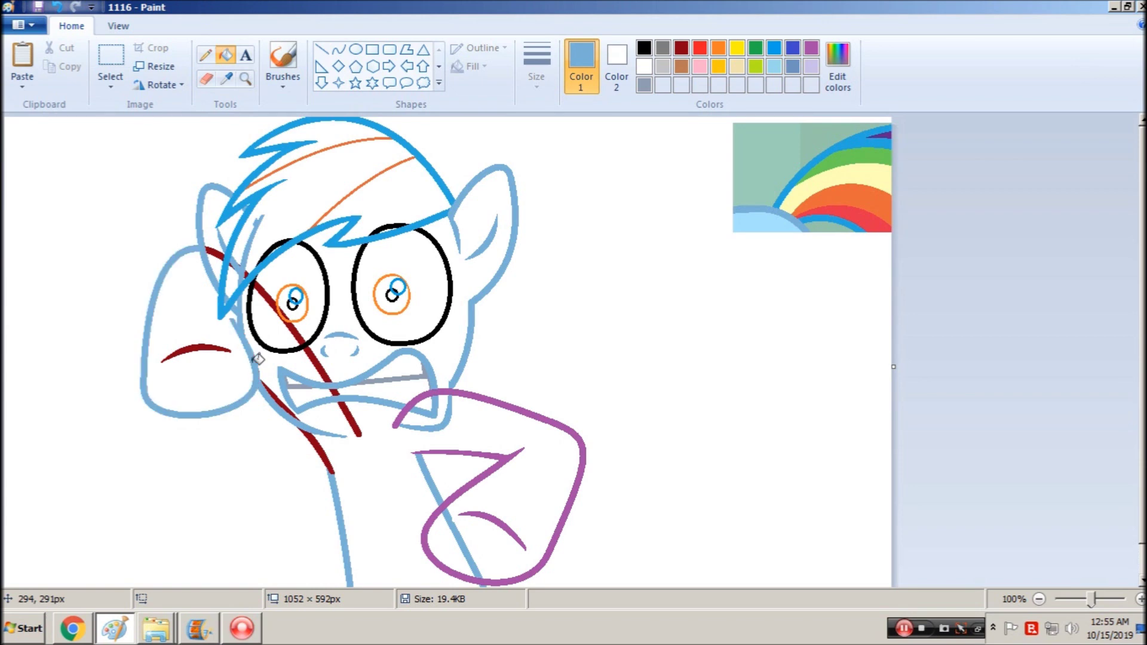
{"action": "left_click", "coordinate": [206, 346]}
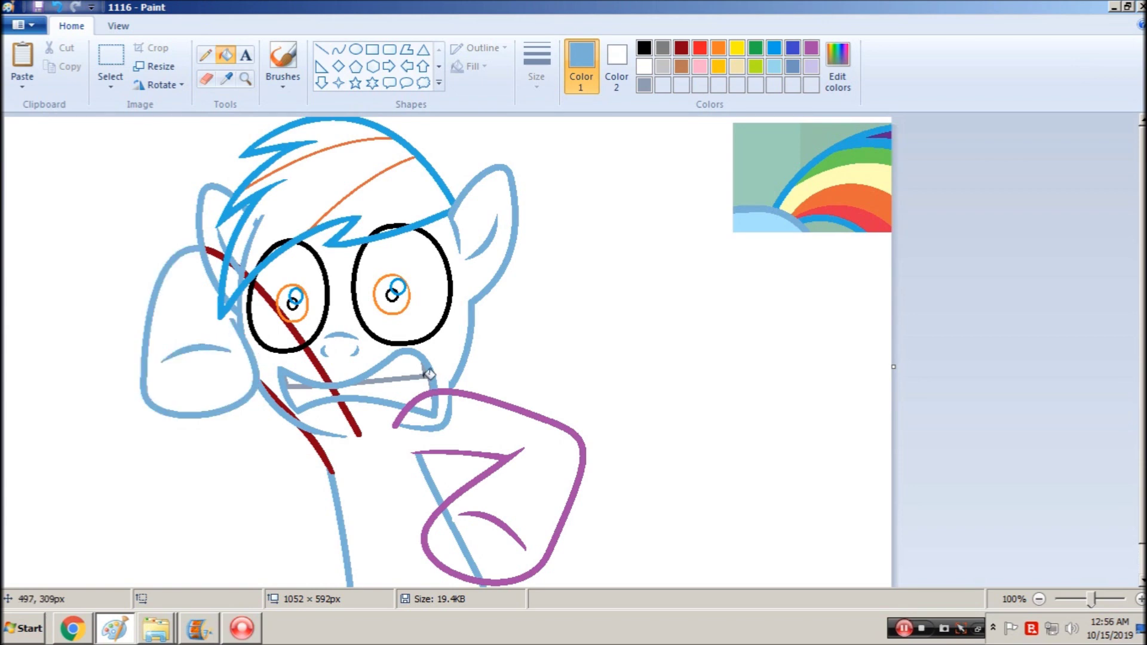
{"action": "left_click", "coordinate": [310, 439]}
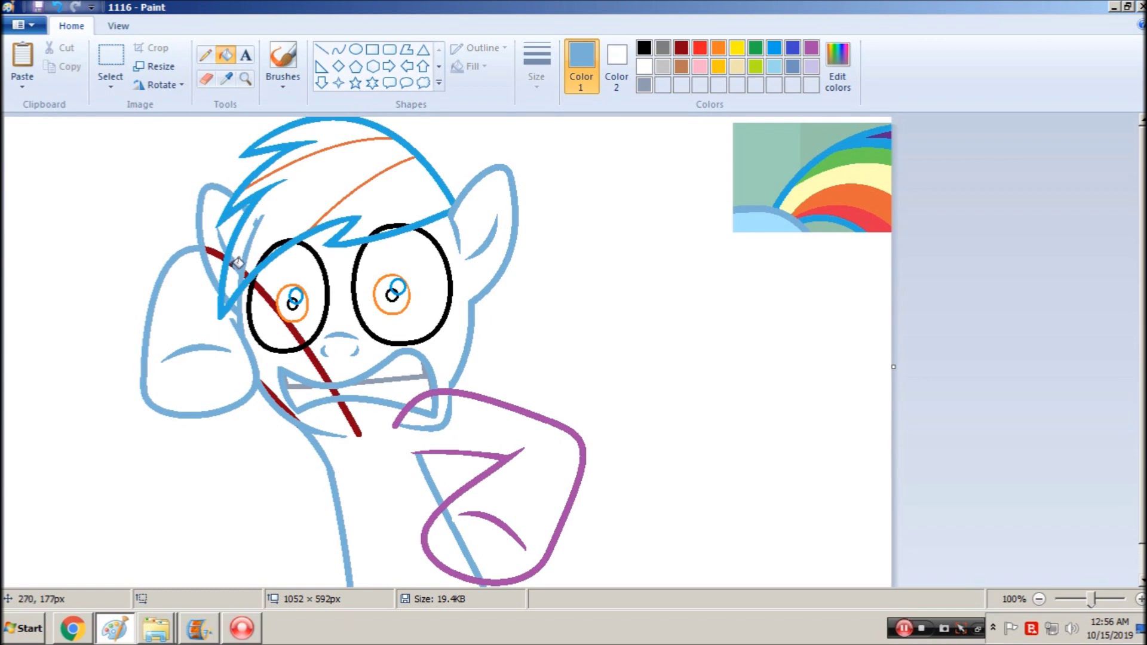
Touch up the stray dark red pixels in light blue where the recolored foreleg line crosses the jaw line
{"action": "left_click", "coordinate": [245, 78]}
{"action": "left_click", "coordinate": [376, 361]}
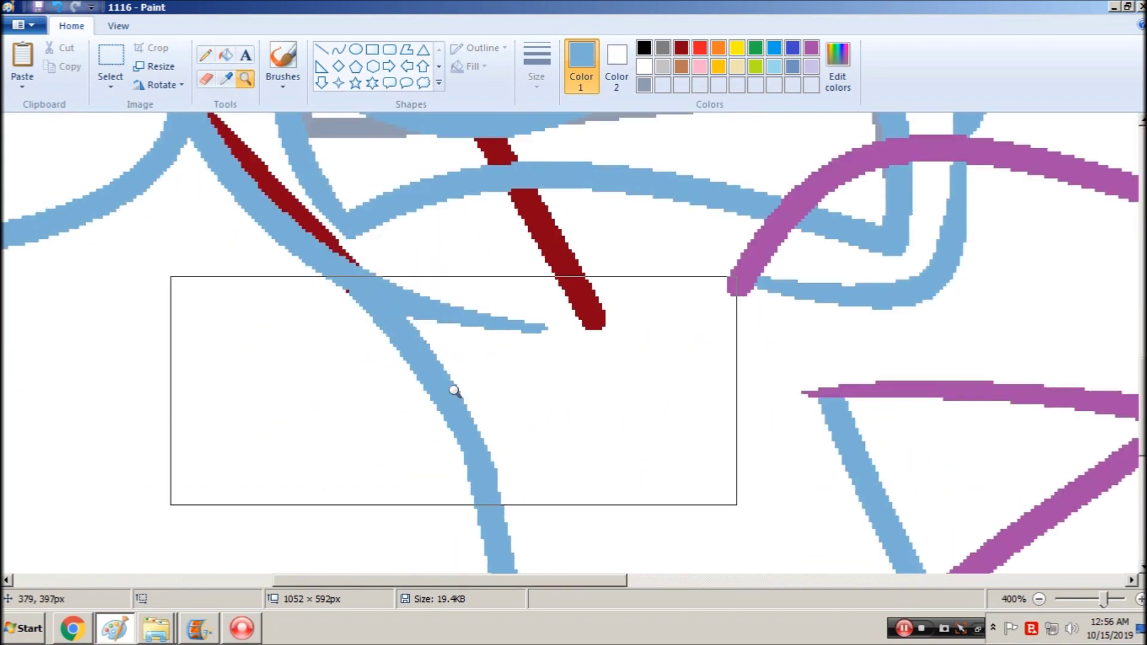
{"action": "left_click", "coordinate": [203, 55]}
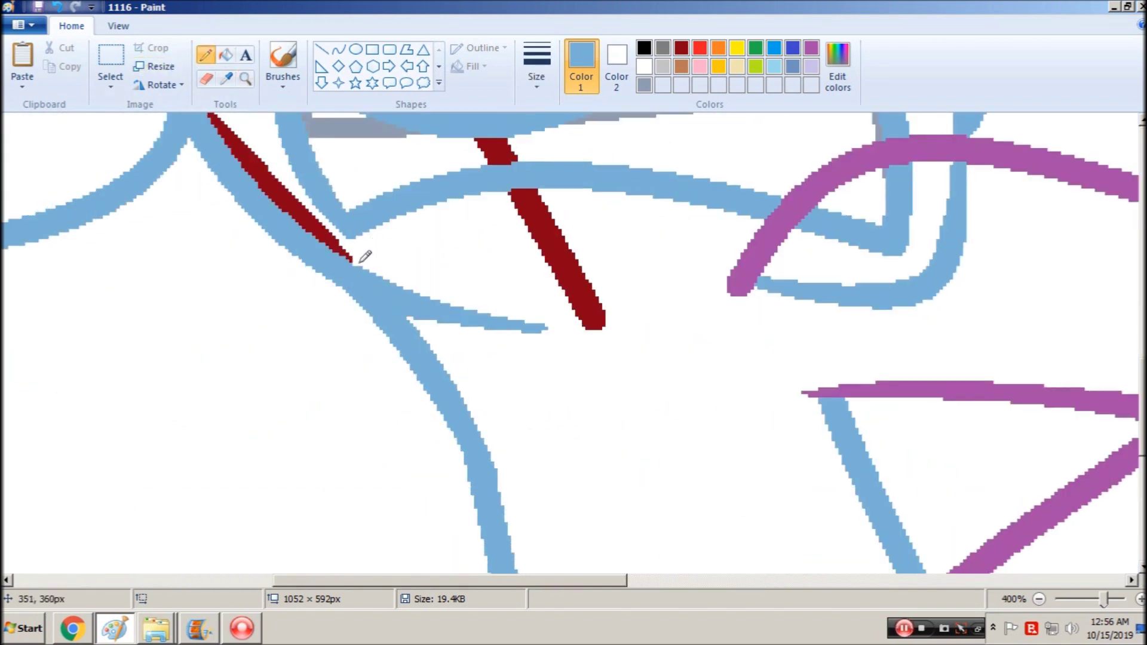
{"action": "scroll", "coordinate": [359, 263], "scroll_direction": "up", "scroll_amount": 1}
{"action": "left_click", "coordinate": [539, 87]}
{"action": "left_click", "coordinate": [501, 146]}
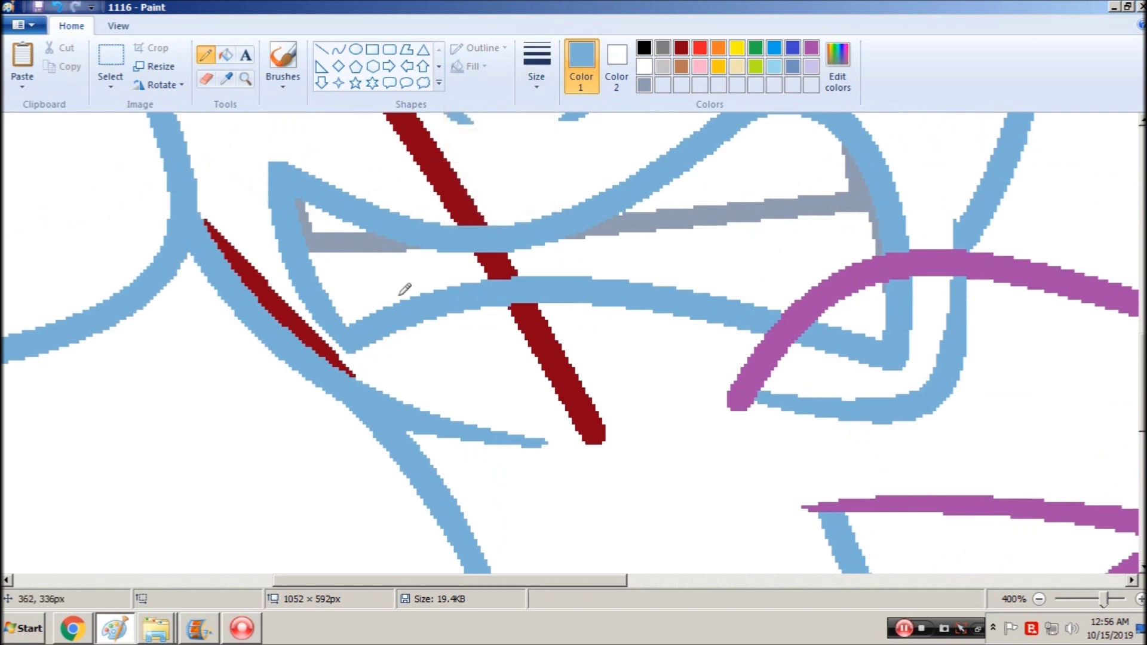
{"action": "scroll", "coordinate": [397, 286], "scroll_direction": "up", "scroll_amount": 3}
{"action": "scroll", "coordinate": [201, 131], "scroll_direction": "up", "scroll_amount": 4}
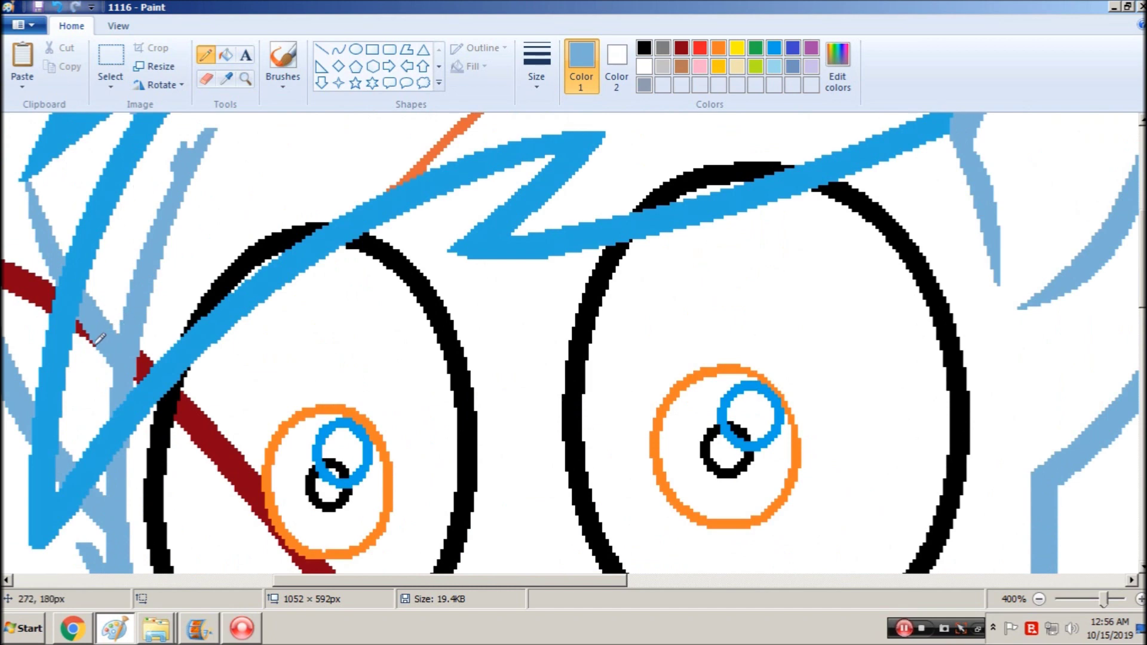
Save the drawing at 100% view and select the entire canvas
{"action": "left_click", "coordinate": [245, 78]}
{"action": "right_click", "coordinate": [342, 192]}
{"action": "right_click", "coordinate": [341, 191]}
{"action": "right_click", "coordinate": [341, 192]}
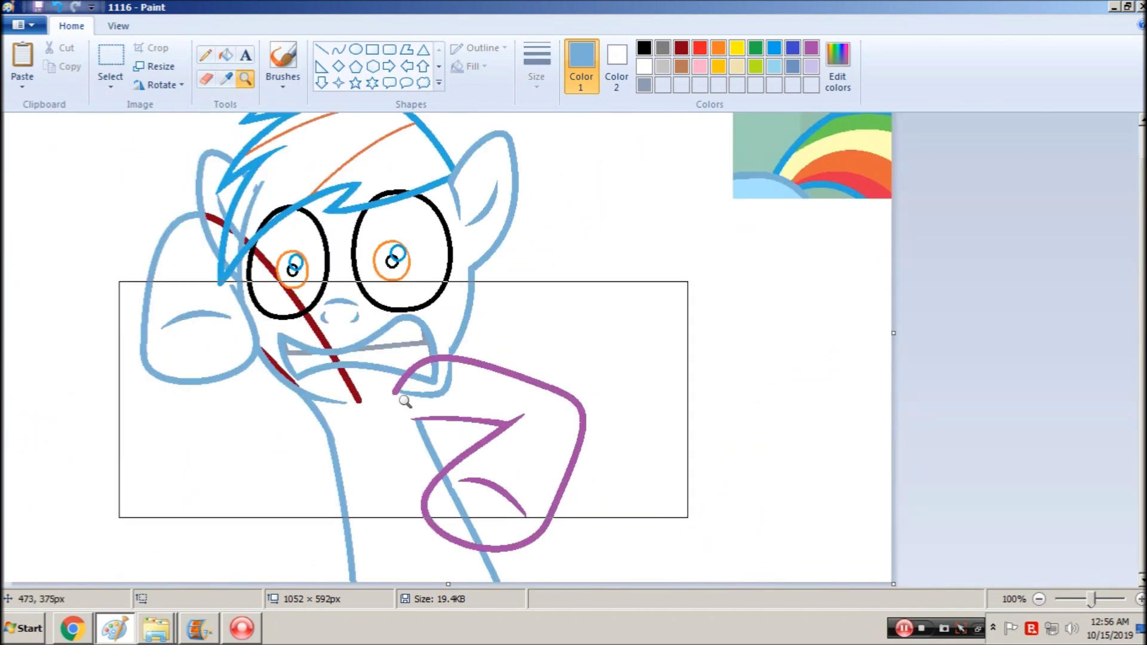
{"action": "key", "text": "ctrl+s"}
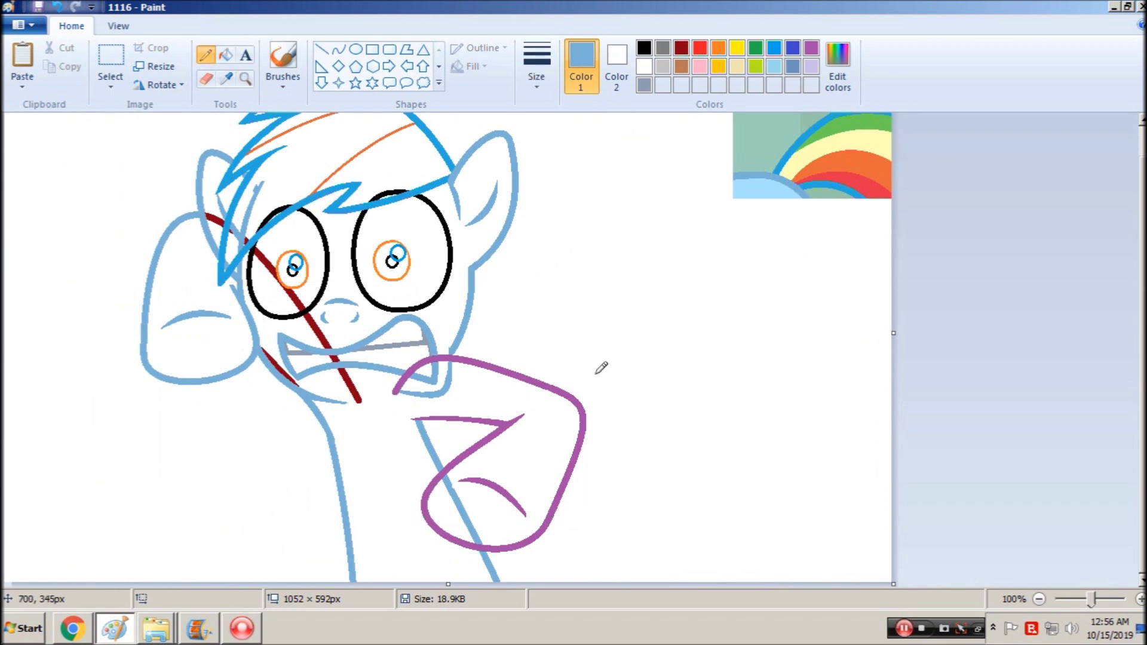
{"action": "key", "text": "ctrl+a"}
Reshape the raised hoof's lower outer corner with an orange curve of about 67 × 71 px and recolor it light blue
{"action": "left_click", "coordinate": [339, 49]}
{"action": "left_click", "coordinate": [536, 76]}
{"action": "left_click", "coordinate": [540, 213]}
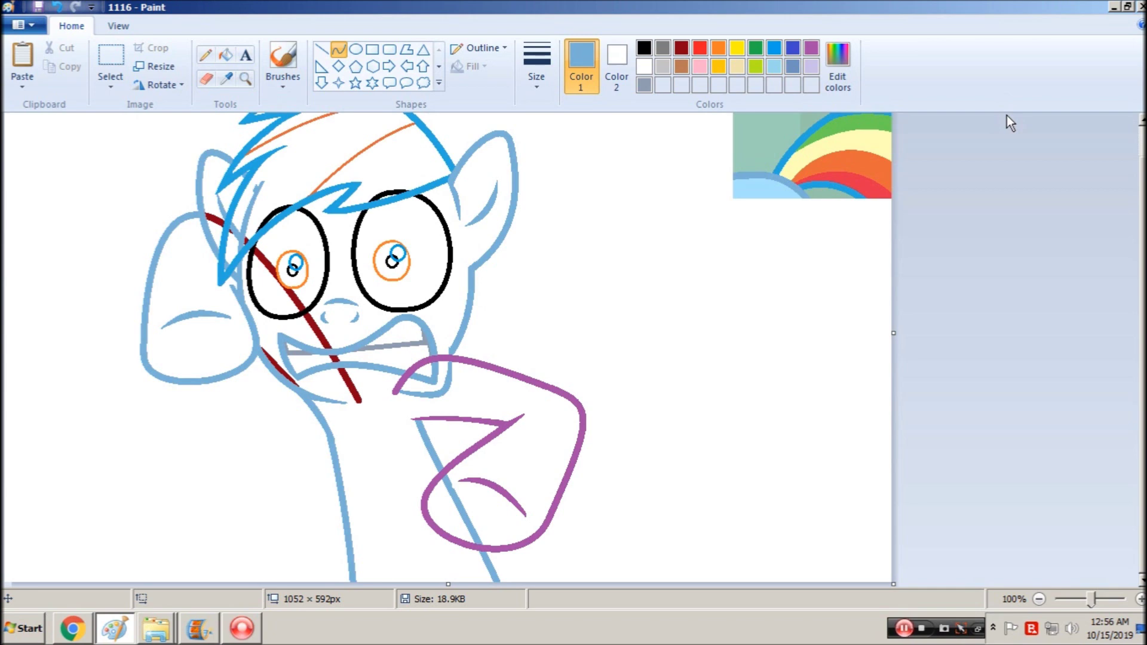
{"action": "left_click", "coordinate": [548, 70]}
{"action": "left_click", "coordinate": [500, 199]}
{"action": "mouse_move", "coordinate": [144, 323]}
{"action": "left_mouse_down"}
{"action": "mouse_move", "coordinate": [199, 381]}
{"action": "mouse_move", "coordinate": [143, 373]}
{"action": "mouse_move", "coordinate": [141, 358]}
{"action": "mouse_move", "coordinate": [158, 382]}
{"action": "left_mouse_up"}
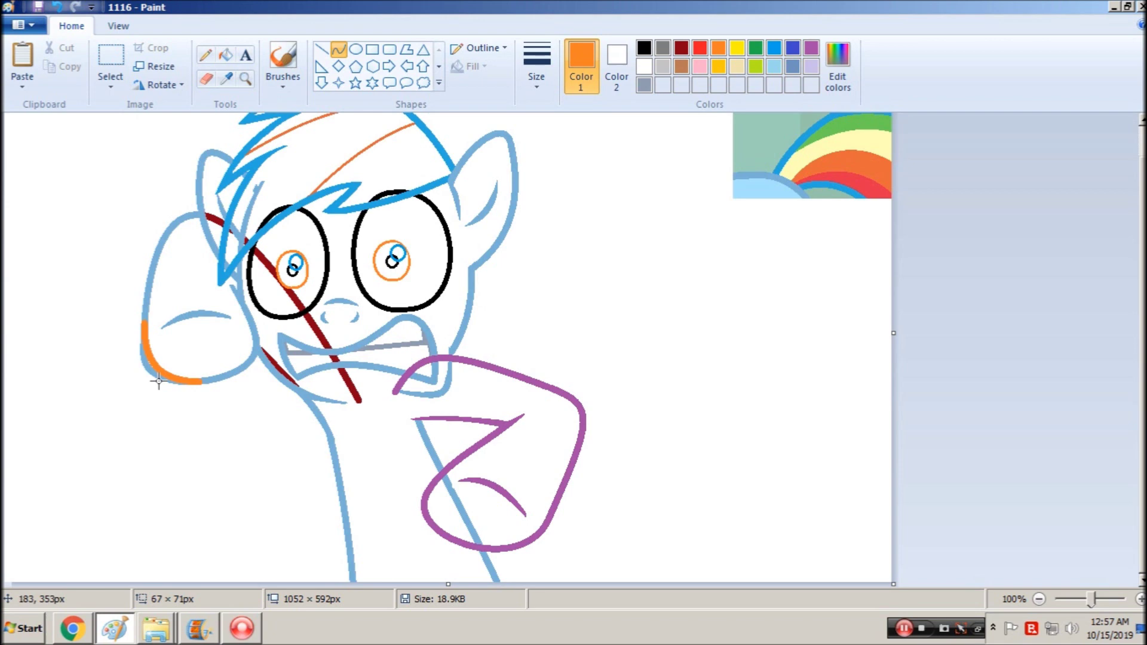
{"action": "left_click", "coordinate": [230, 56]}
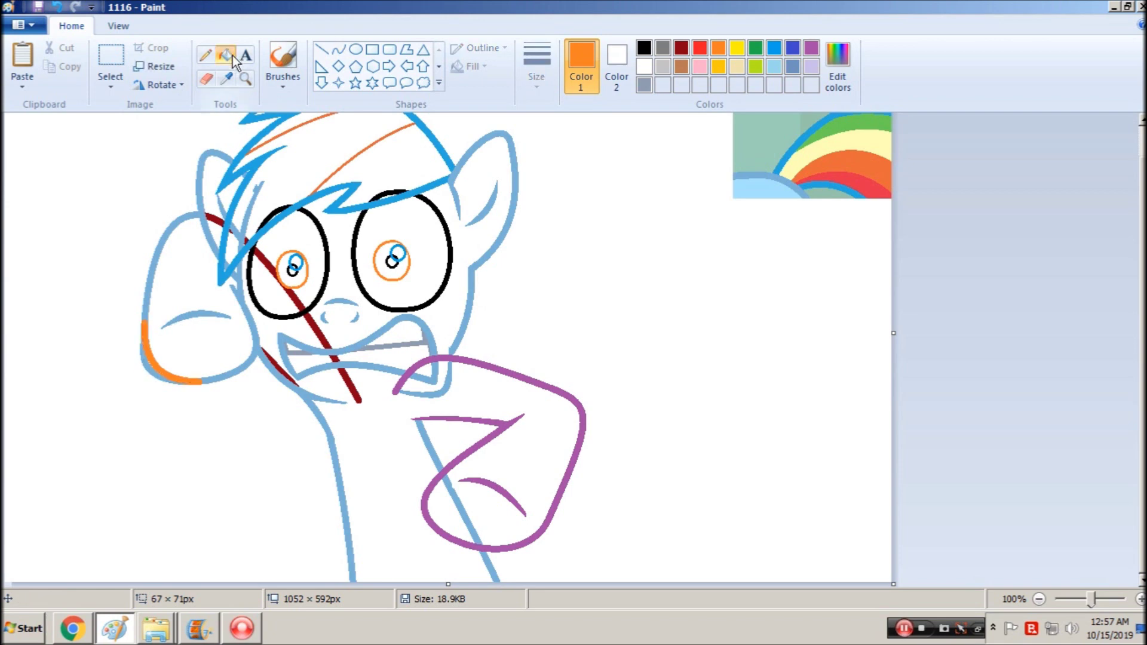
{"action": "left_click", "coordinate": [246, 293]}
{"action": "left_click", "coordinate": [148, 352]}
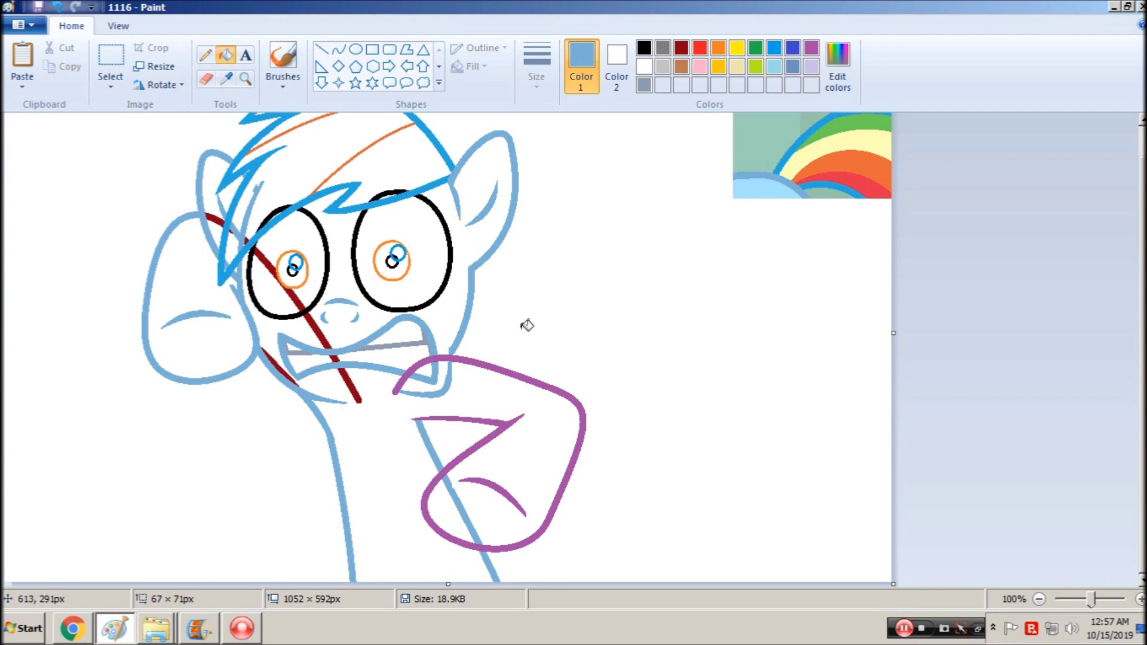
Shorten and taper the light blue hoof crease with white curves, the last about 87 × 44 px
{"action": "left_click", "coordinate": [245, 79]}
{"action": "left_click", "coordinate": [365, 309]}
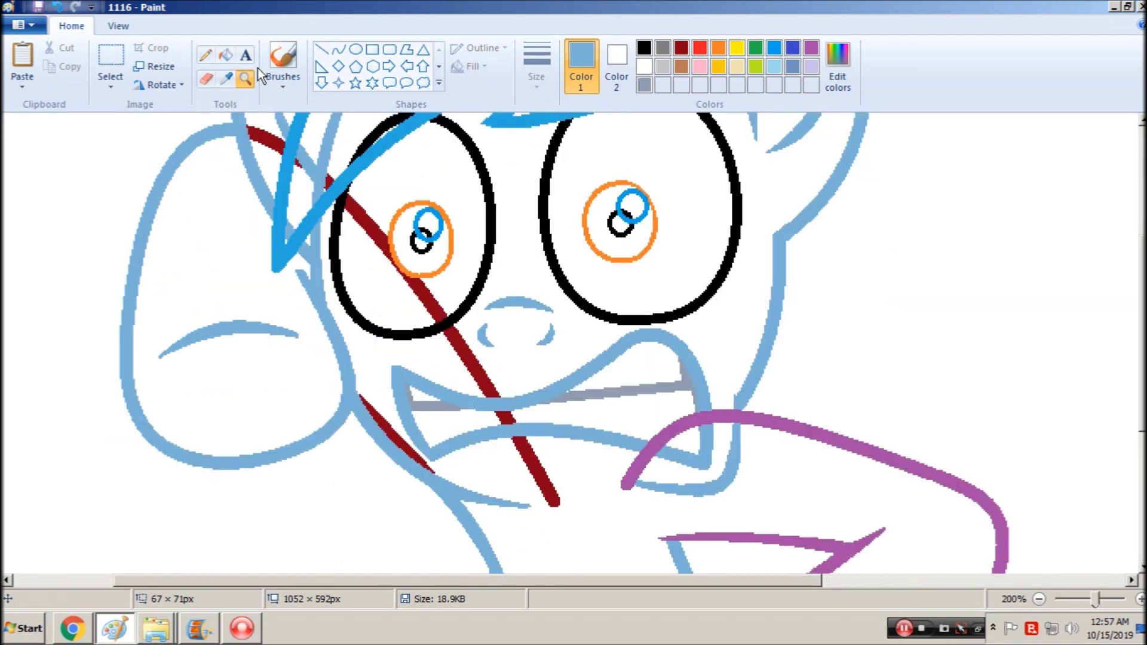
{"action": "right_click", "coordinate": [279, 324]}
{"action": "left_click", "coordinate": [338, 49]}
{"action": "mouse_move", "coordinate": [295, 343]}
{"action": "left_mouse_down"}
{"action": "mouse_move", "coordinate": [172, 351]}
{"action": "mouse_move", "coordinate": [253, 325]}
{"action": "mouse_move", "coordinate": [213, 320]}
{"action": "mouse_move", "coordinate": [253, 328]}
{"action": "left_mouse_up"}
{"action": "left_click_drag", "start_coordinate": [162, 359], "coordinate": [305, 352]}
{"action": "mouse_move", "coordinate": [238, 339]}
{"action": "left_mouse_down"}
{"action": "mouse_move", "coordinate": [215, 320]}
{"action": "mouse_move", "coordinate": [258, 289]}
{"action": "mouse_move", "coordinate": [243, 281]}
{"action": "left_mouse_up"}
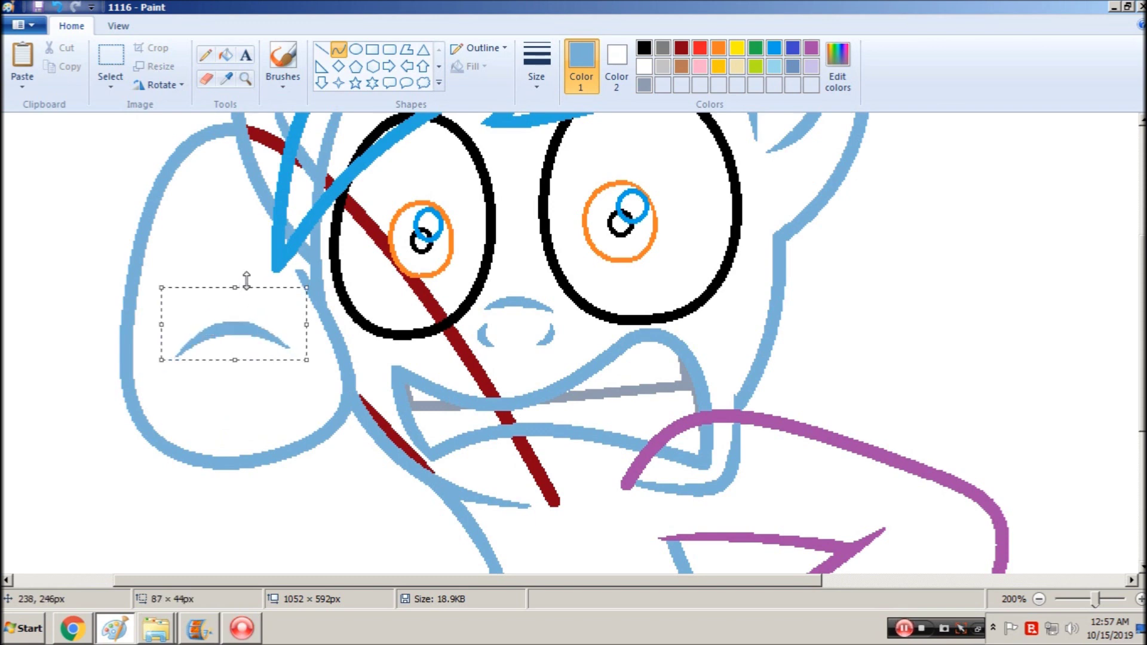
{"action": "left_click", "coordinate": [245, 78]}
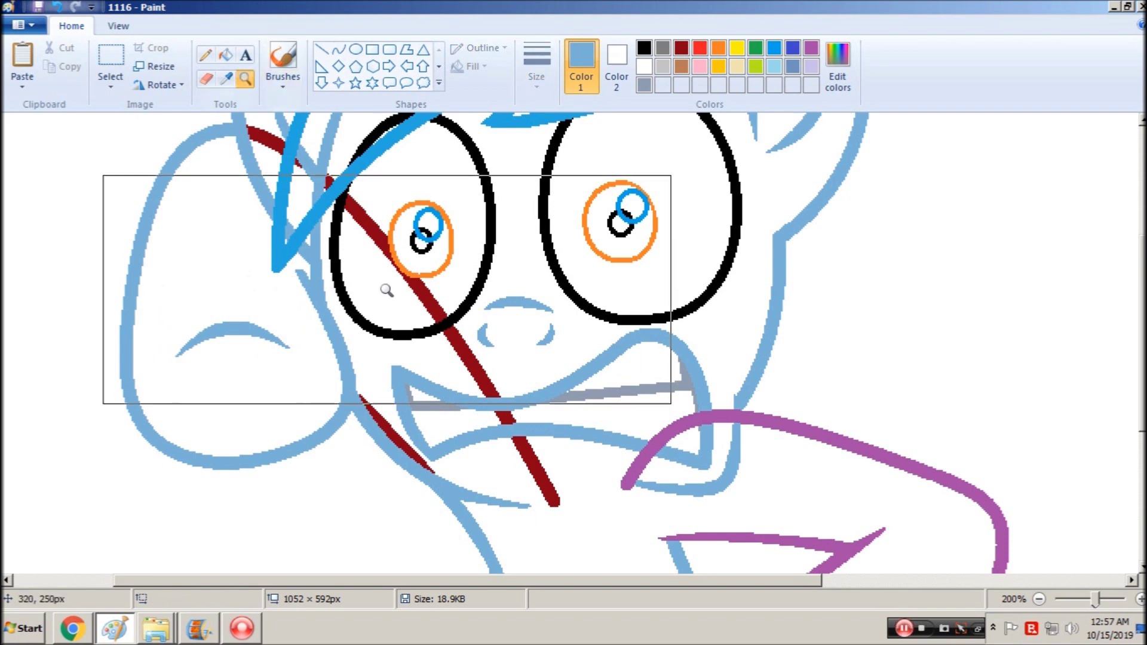
{"action": "right_click", "coordinate": [384, 289]}
Select an area of about 80 × 51 px around the hoof crease and nudge it into place inside the hoof
{"action": "left_click", "coordinate": [120, 57]}
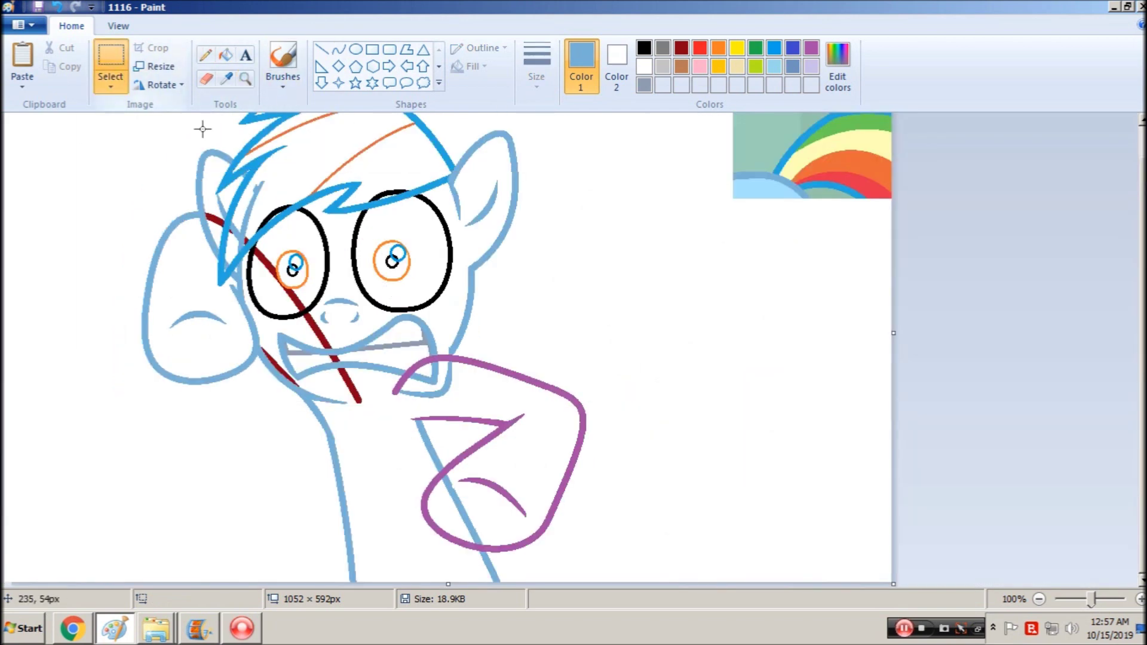
{"action": "left_click_drag", "start_coordinate": [230, 300], "coordinate": [192, 338]}
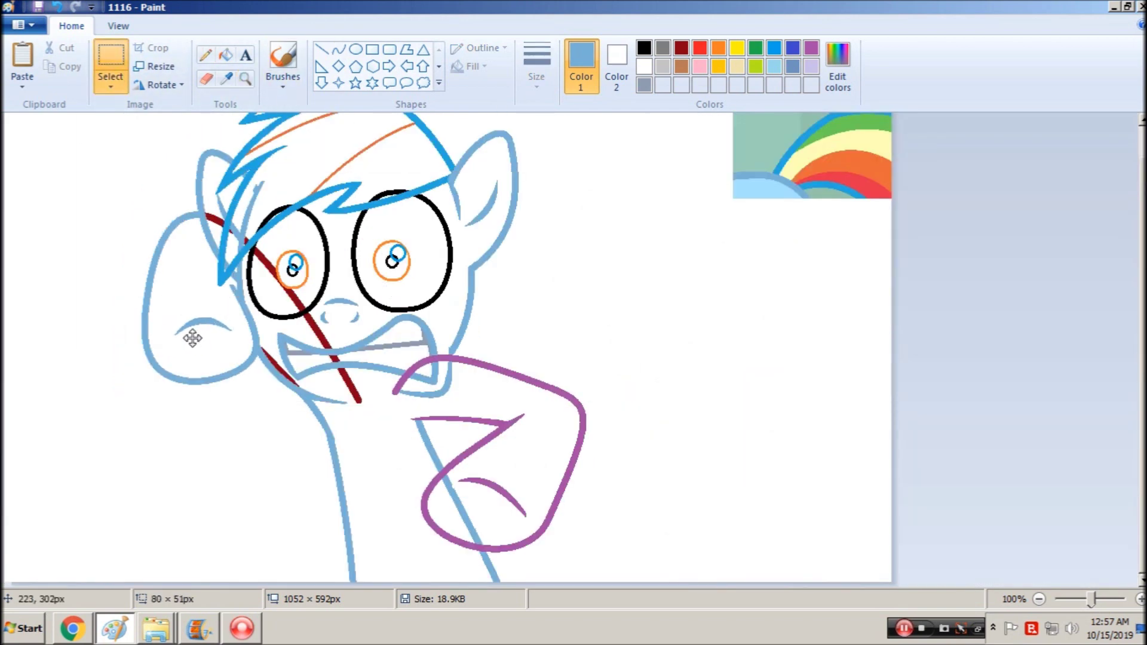
{"action": "mouse_move", "coordinate": [193, 338]}
{"action": "left_mouse_down"}
{"action": "mouse_move", "coordinate": [189, 325]}
{"action": "mouse_move", "coordinate": [205, 329]}
{"action": "left_mouse_up"}
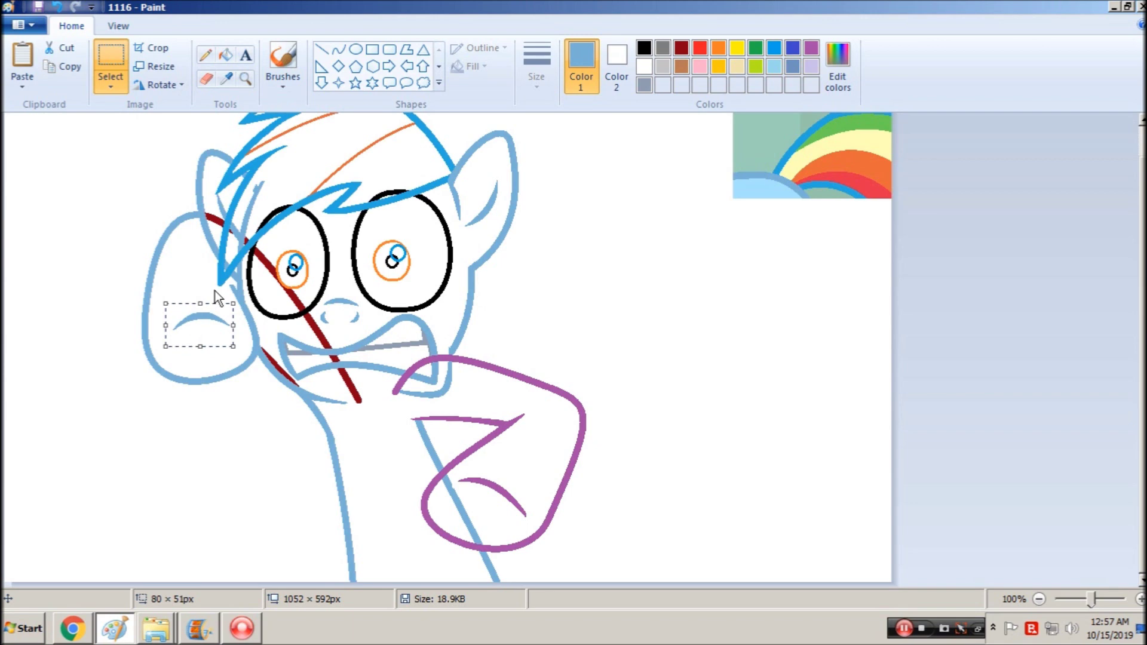
{"action": "left_click", "coordinate": [620, 387]}
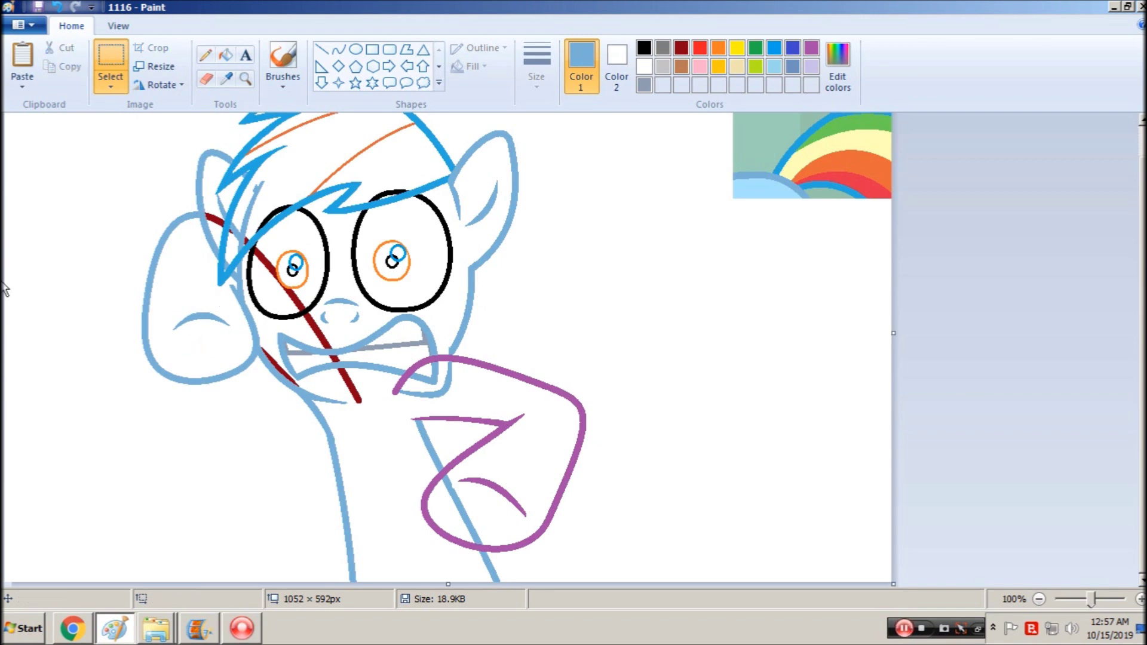
{"action": "key", "text": "ctrl+a"}
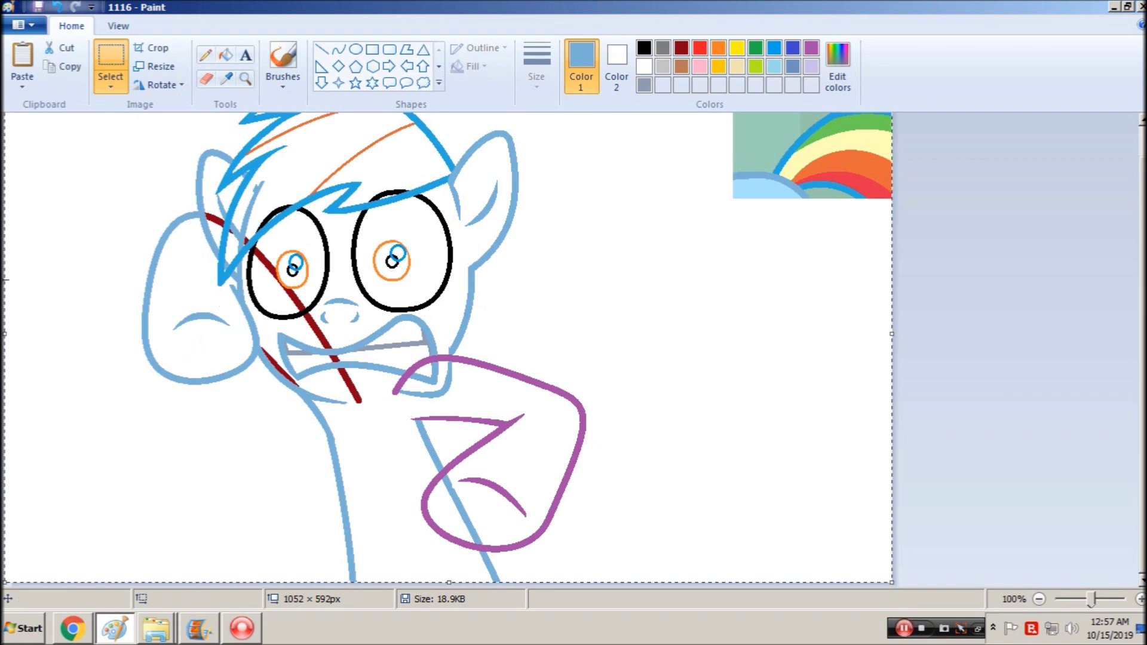
Try a dark red curve of about 109 × 252 px rising from the body line past the cheek, and undo it
{"action": "left_click", "coordinate": [332, 51]}
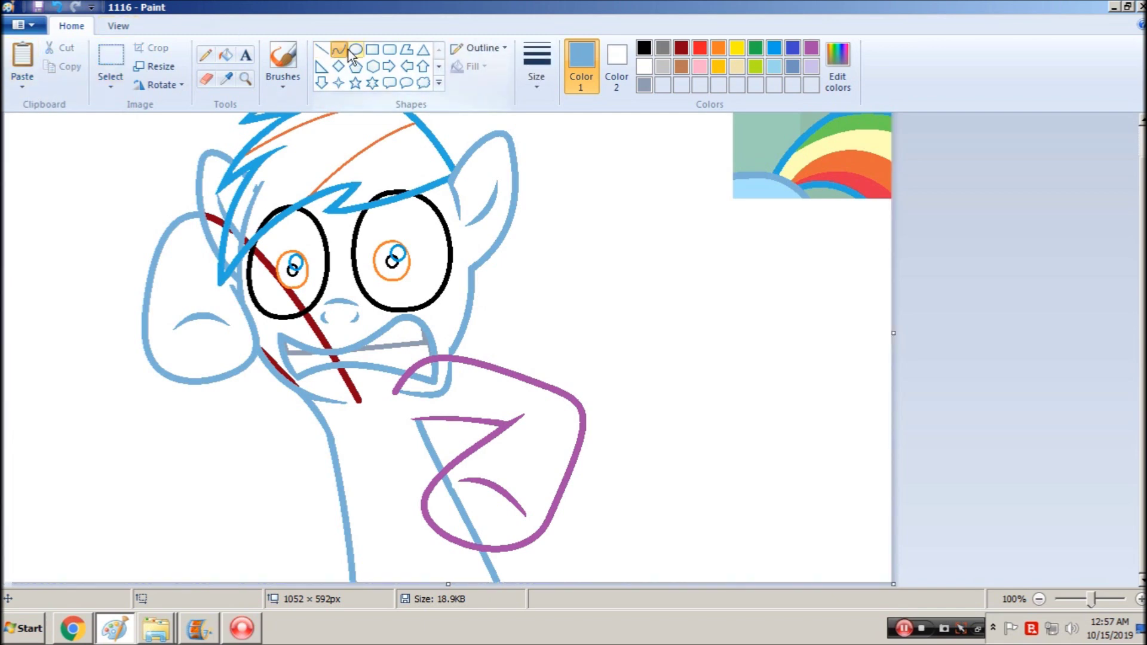
{"action": "left_click", "coordinate": [808, 48]}
{"action": "left_click", "coordinate": [681, 48]}
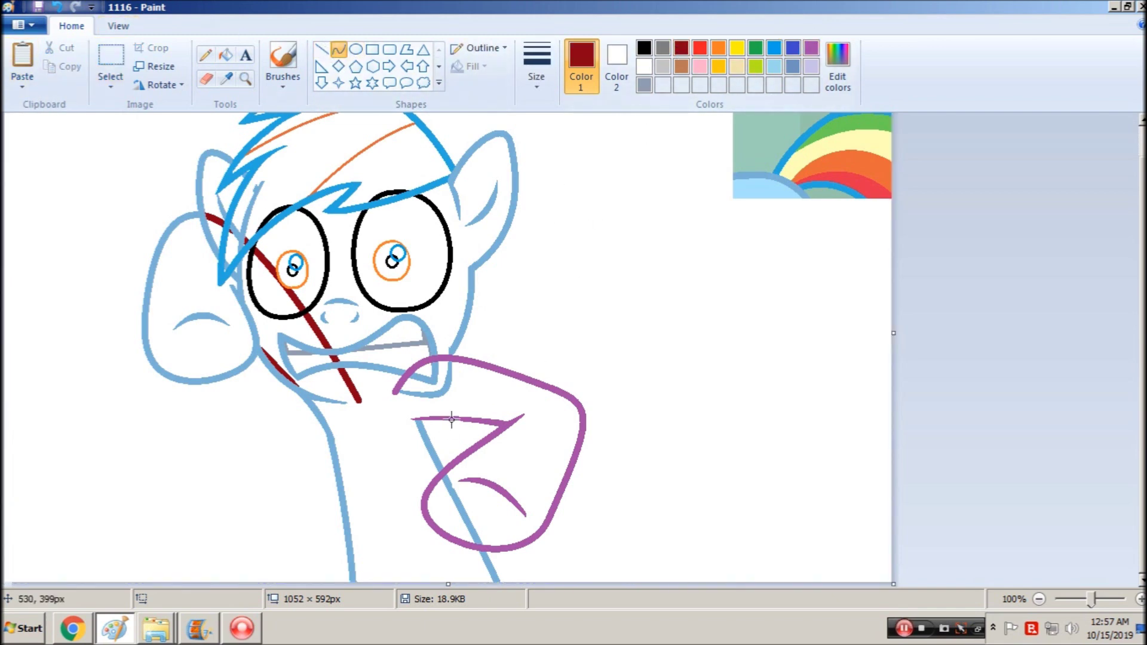
{"action": "left_click_drag", "start_coordinate": [433, 447], "coordinate": [524, 235]}
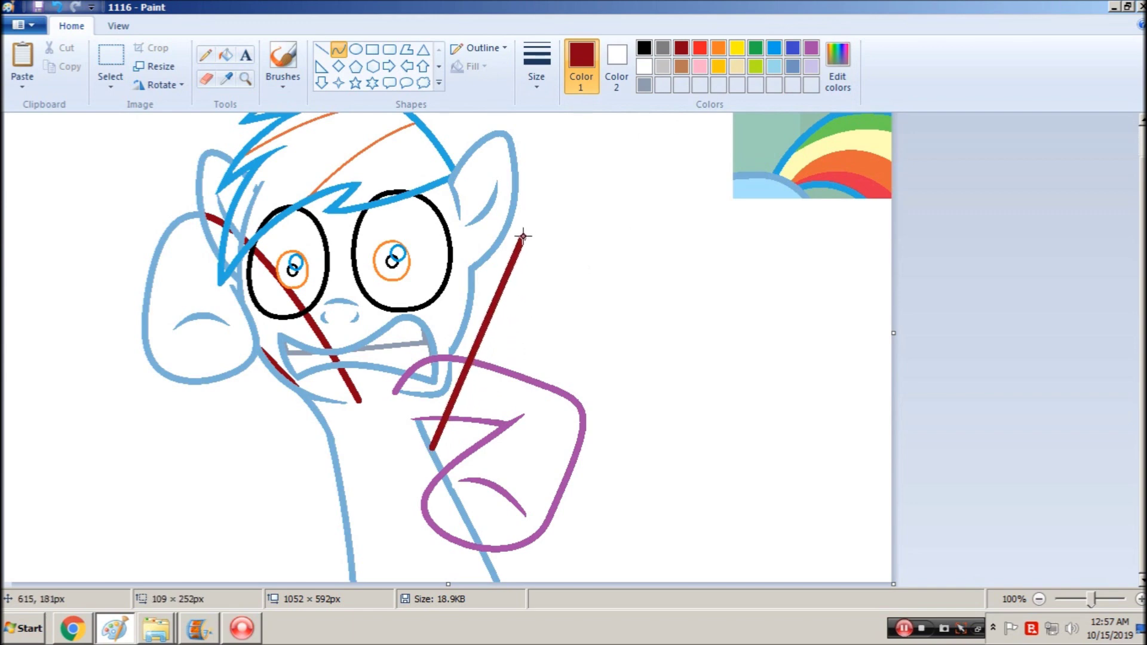
{"action": "mouse_move", "coordinate": [476, 357]}
{"action": "left_mouse_down"}
{"action": "mouse_move", "coordinate": [477, 338]}
{"action": "mouse_move", "coordinate": [486, 350]}
{"action": "left_mouse_up"}
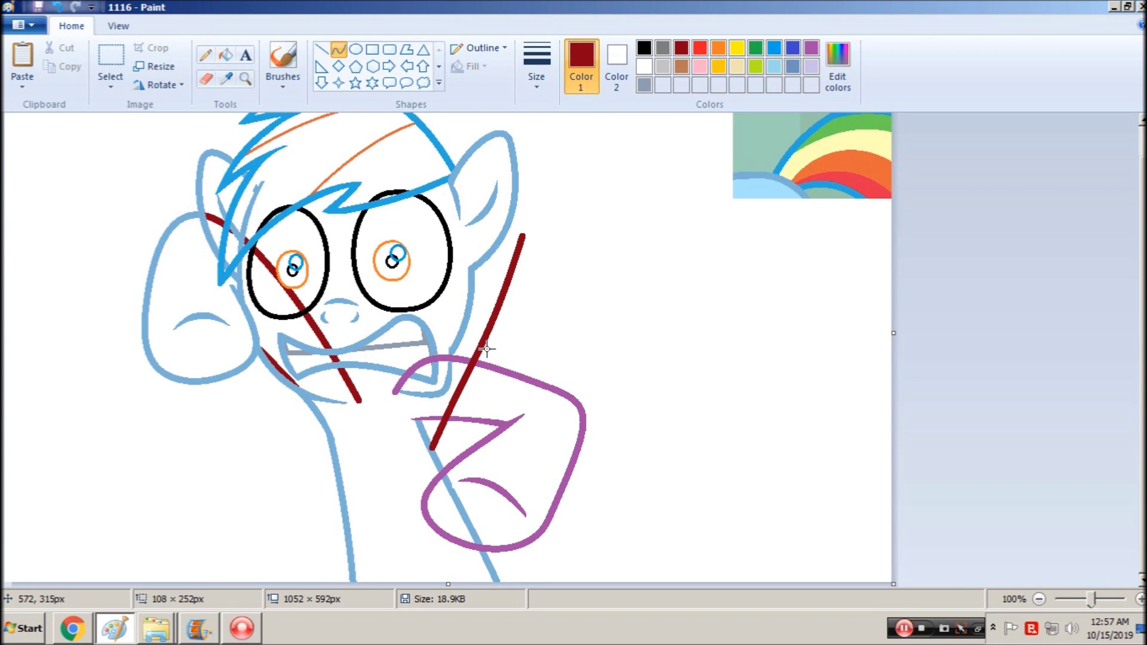
{"action": "left_click_drag", "start_coordinate": [487, 349], "coordinate": [486, 349]}
{"action": "key", "text": "ctrl+z"}
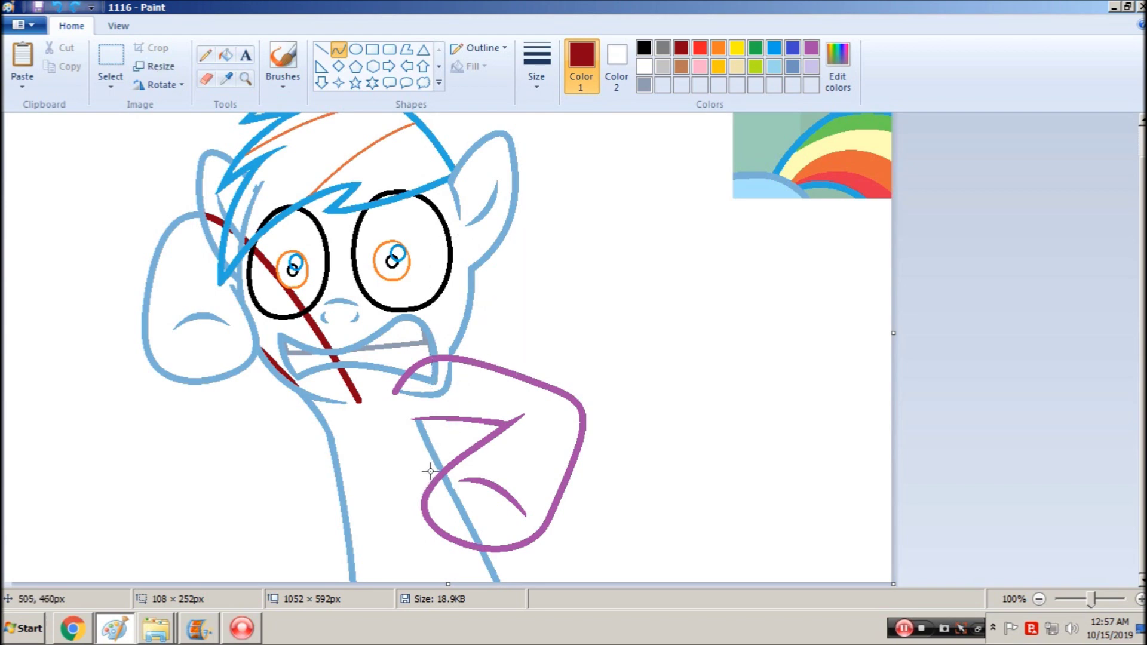
Draw a dark red S-shaped wing edge of about 158 × 273 px from the body line and a rounded first feather of about 114 × 210 px
{"action": "left_click_drag", "start_coordinate": [430, 473], "coordinate": [571, 234]}
{"action": "left_click_drag", "start_coordinate": [529, 338], "coordinate": [466, 329]}
{"action": "left_click_drag", "start_coordinate": [569, 235], "coordinate": [562, 245]}
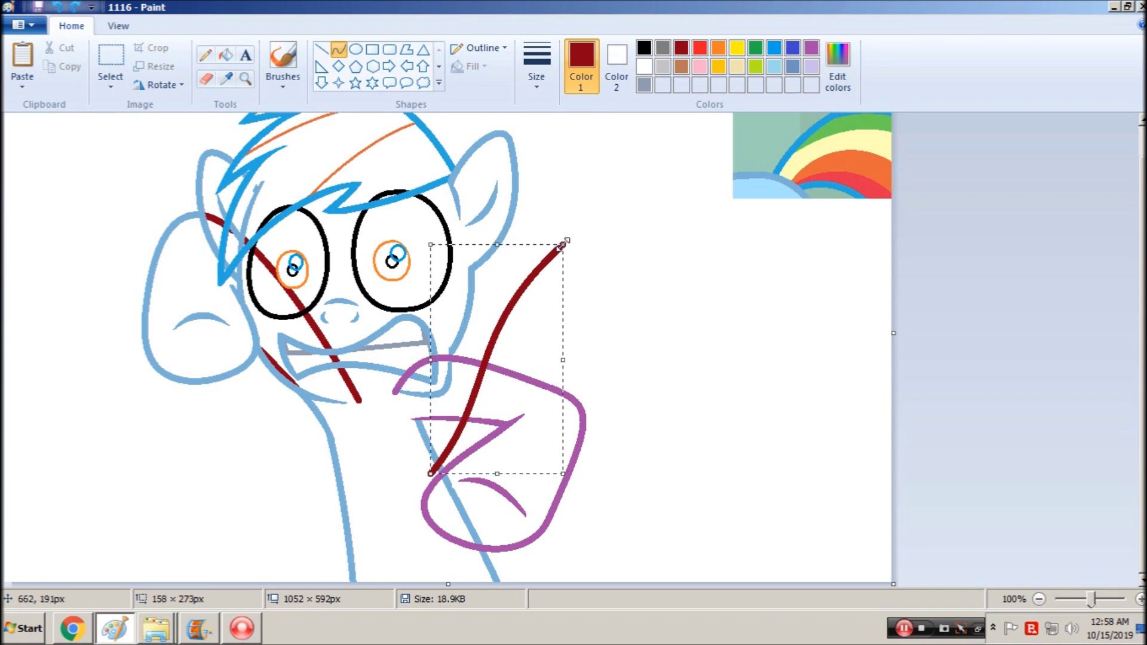
{"action": "left_click", "coordinate": [622, 243]}
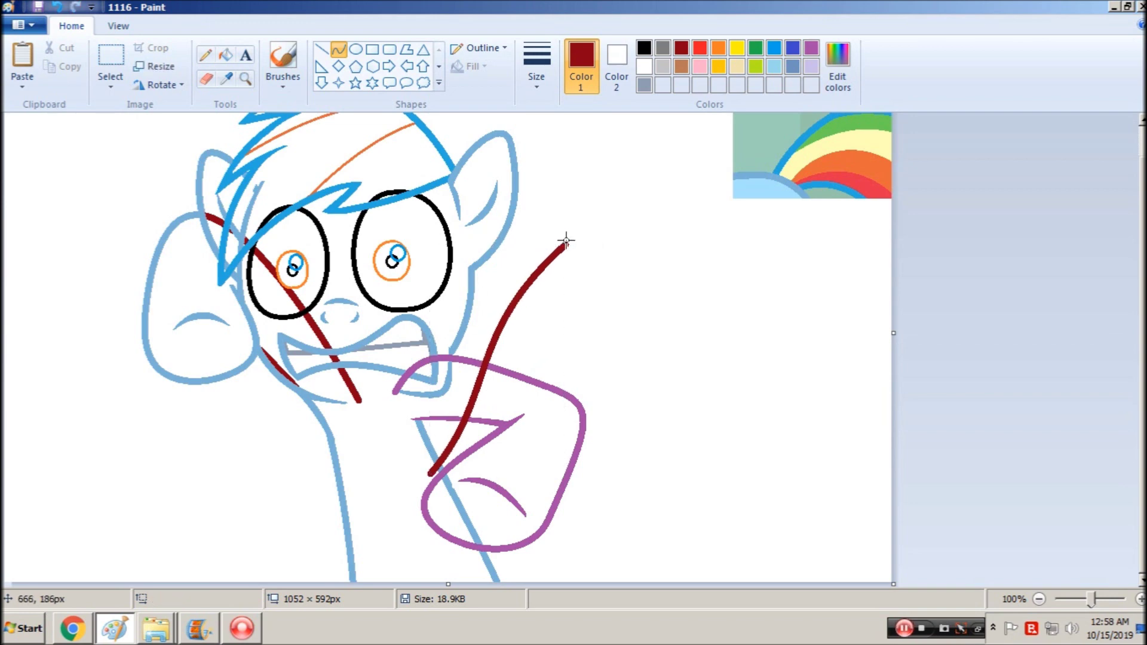
{"action": "mouse_move", "coordinate": [567, 243]}
{"action": "left_mouse_down"}
{"action": "mouse_move", "coordinate": [519, 383]}
{"action": "mouse_move", "coordinate": [574, 248]}
{"action": "mouse_move", "coordinate": [620, 195]}
{"action": "mouse_move", "coordinate": [591, 276]}
{"action": "mouse_move", "coordinate": [603, 256]}
{"action": "mouse_move", "coordinate": [587, 248]}
{"action": "mouse_move", "coordinate": [583, 265]}
{"action": "mouse_move", "coordinate": [604, 255]}
{"action": "left_mouse_up"}
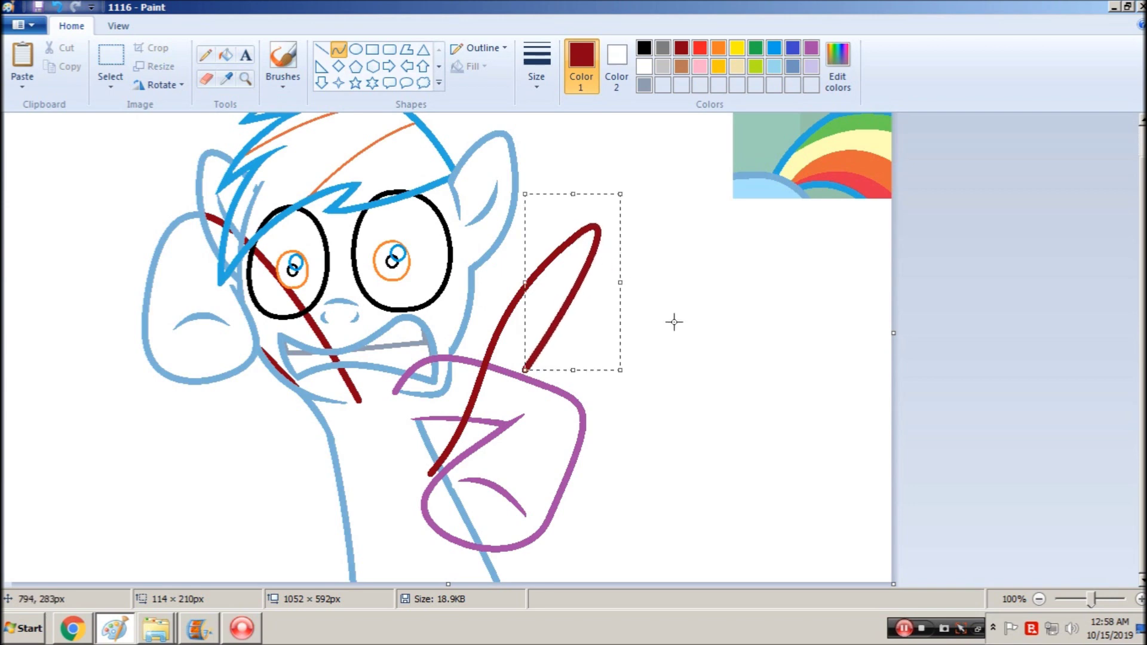
{"action": "left_click", "coordinate": [674, 323]}
Draw the wing's second feather with a dark red inner curve of about 107 × 145 px and an outer curve of about 144 × 241 px
{"action": "left_click_drag", "start_coordinate": [525, 368], "coordinate": [615, 248]}
{"action": "mouse_move", "coordinate": [575, 317]}
{"action": "left_mouse_down"}
{"action": "mouse_move", "coordinate": [559, 336]}
{"action": "mouse_move", "coordinate": [589, 299]}
{"action": "left_mouse_up"}
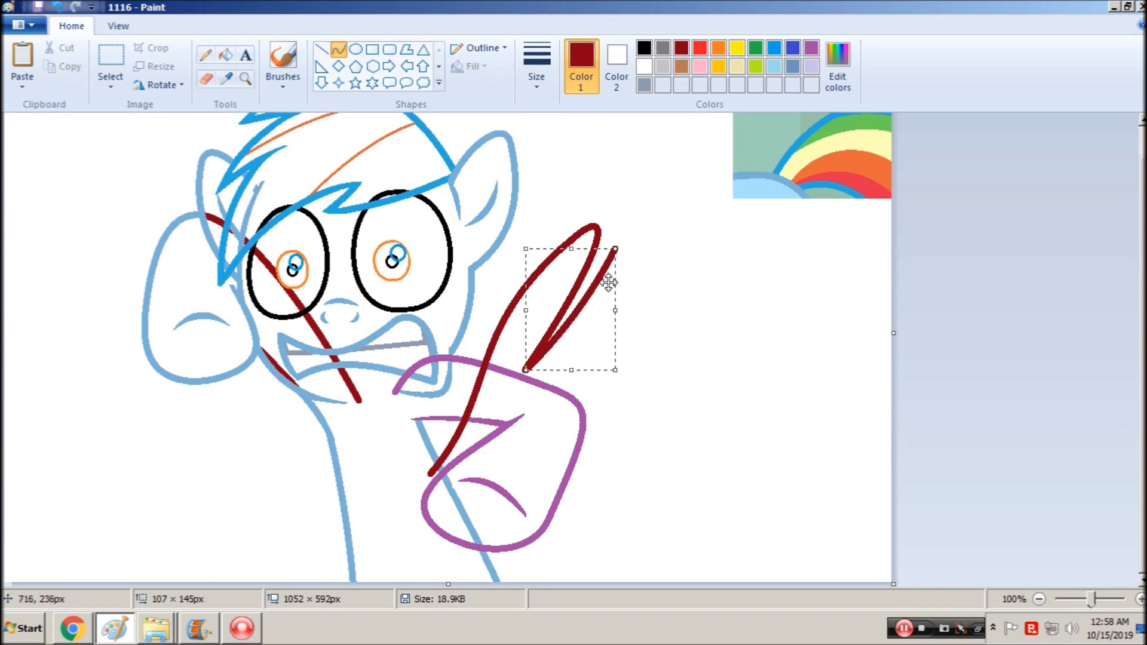
{"action": "mouse_move", "coordinate": [615, 248]}
{"action": "left_mouse_down"}
{"action": "mouse_move", "coordinate": [575, 363]}
{"action": "mouse_move", "coordinate": [523, 432]}
{"action": "left_mouse_up"}
{"action": "left_click", "coordinate": [615, 254]}
{"action": "mouse_move", "coordinate": [567, 353]}
{"action": "left_mouse_down"}
{"action": "mouse_move", "coordinate": [629, 230]}
{"action": "mouse_move", "coordinate": [644, 342]}
{"action": "left_mouse_up"}
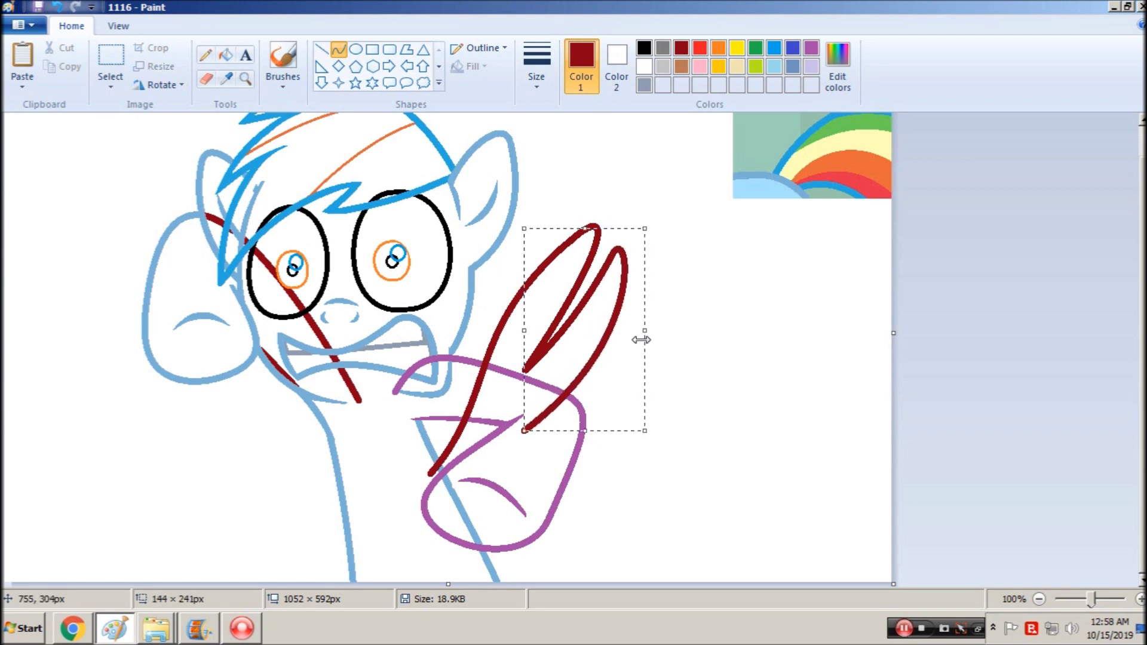
Undo the last curve and redraw the second long wing feather with curved outer and inner edges in dark red
{"action": "key", "text": "ctrl+z"}
{"action": "left_click_drag", "start_coordinate": [629, 255], "coordinate": [524, 433]}
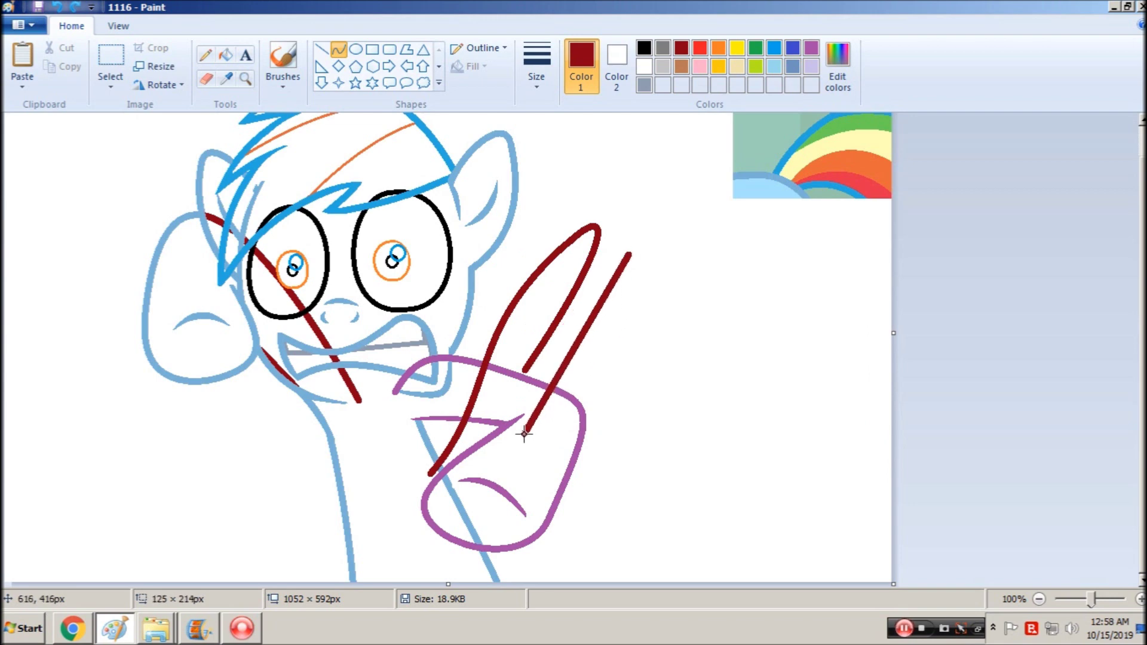
{"action": "left_click_drag", "start_coordinate": [632, 264], "coordinate": [610, 384]}
{"action": "left_click", "coordinate": [610, 384]}
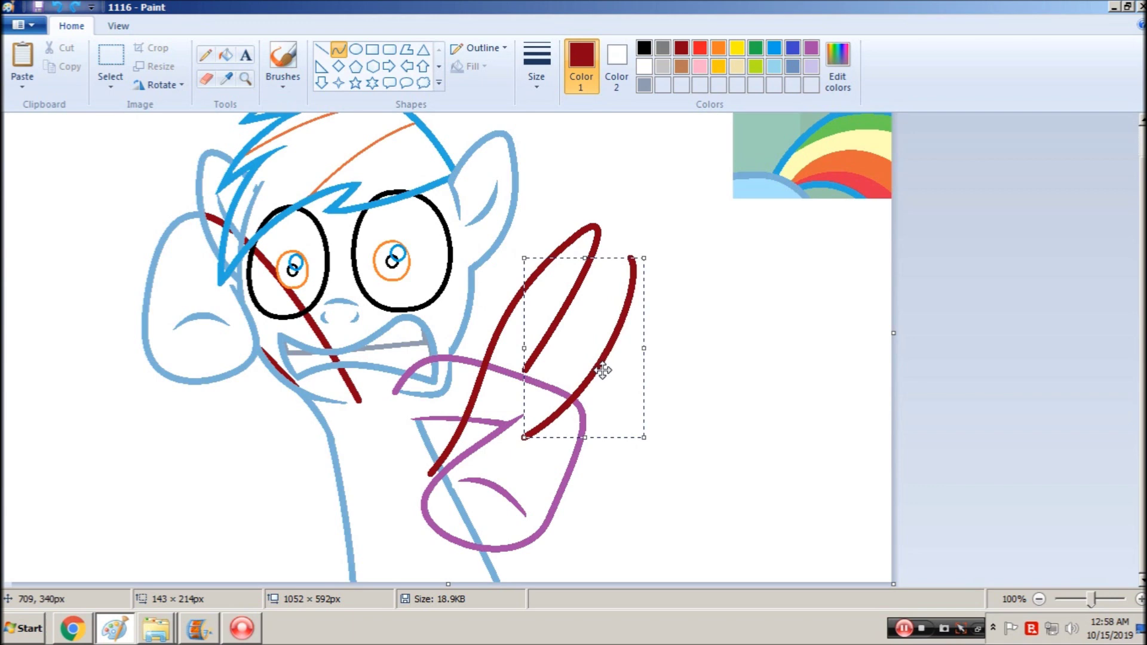
{"action": "left_click", "coordinate": [631, 251]}
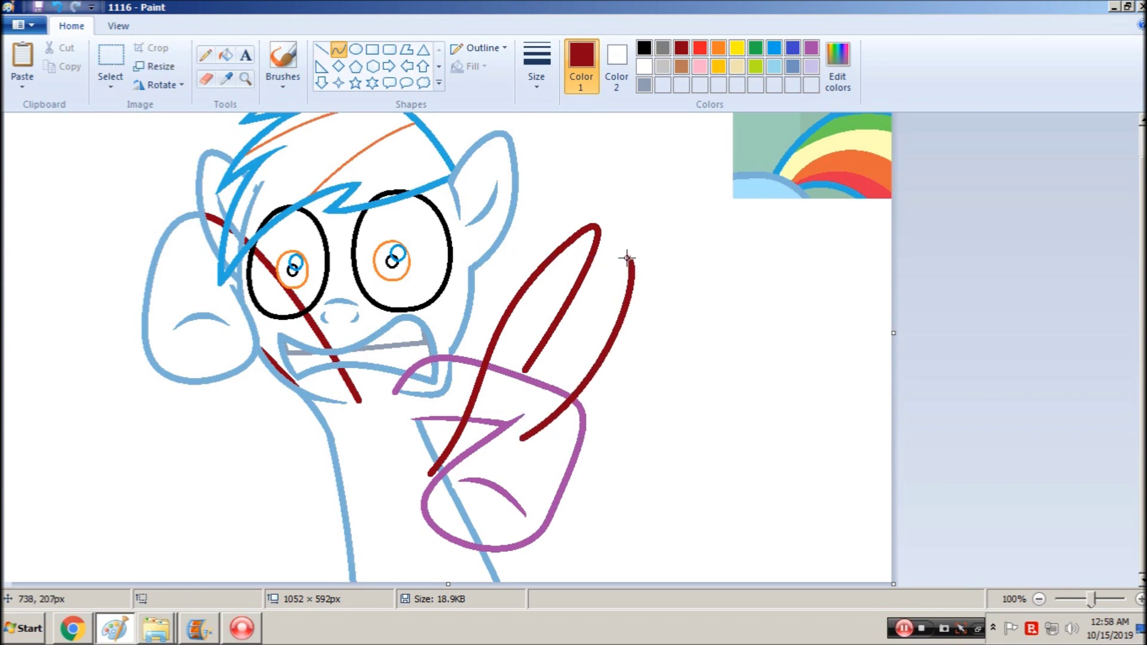
{"action": "left_click_drag", "start_coordinate": [628, 259], "coordinate": [523, 374]}
{"action": "mouse_move", "coordinate": [588, 309]}
{"action": "left_mouse_down"}
{"action": "mouse_move", "coordinate": [619, 254]}
{"action": "mouse_move", "coordinate": [572, 333]}
{"action": "left_mouse_up"}
{"action": "left_click", "coordinate": [727, 346]}
{"action": "left_click_drag", "start_coordinate": [529, 437], "coordinate": [487, 478]}
{"action": "left_click_drag", "start_coordinate": [542, 457], "coordinate": [591, 422]}
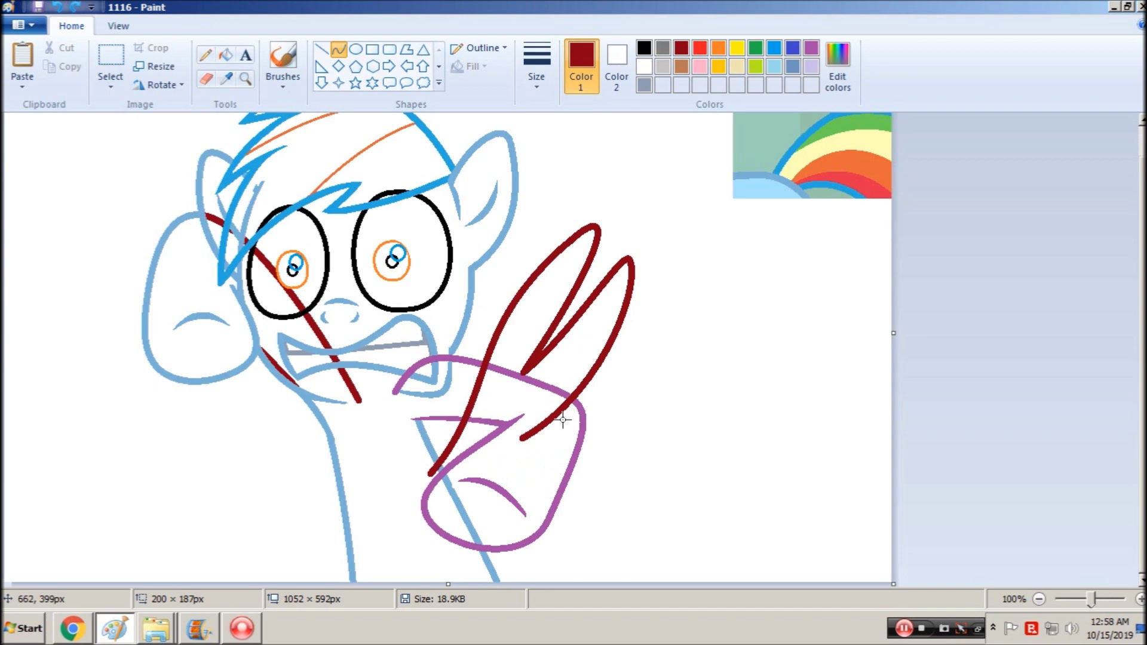
{"action": "left_click_drag", "start_coordinate": [526, 438], "coordinate": [572, 422]}
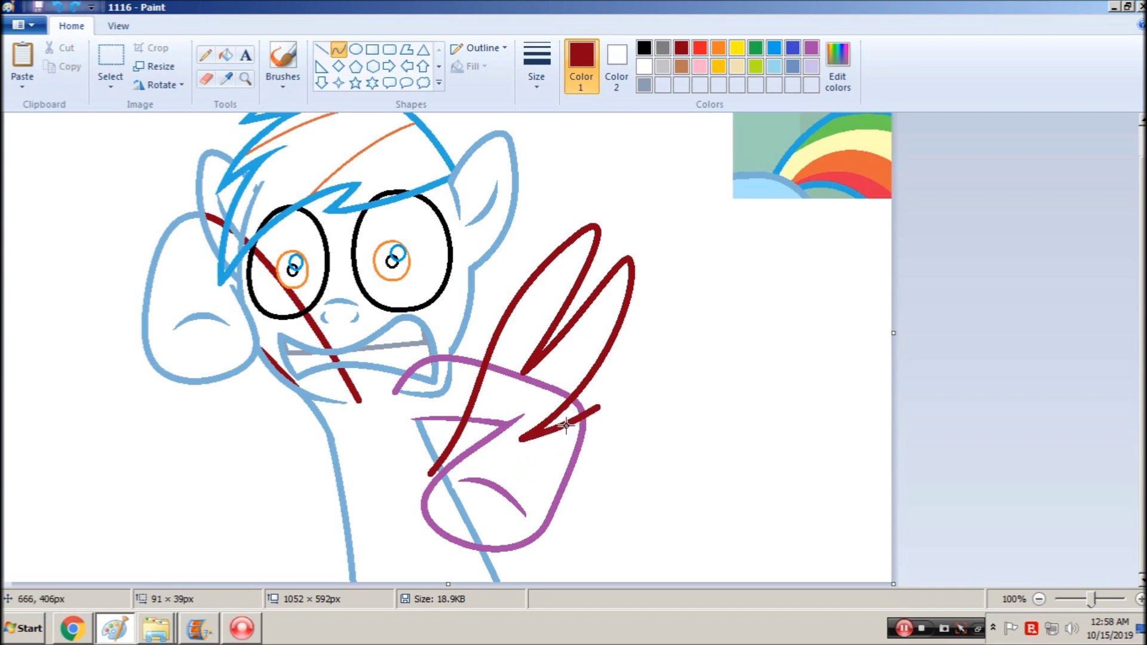
{"action": "left_click", "coordinate": [619, 417]}
{"action": "mouse_move", "coordinate": [598, 408]}
{"action": "left_mouse_down"}
{"action": "mouse_move", "coordinate": [517, 471]}
{"action": "mouse_move", "coordinate": [481, 481]}
{"action": "mouse_move", "coordinate": [631, 394]}
{"action": "left_mouse_up"}
{"action": "left_click_drag", "start_coordinate": [576, 488], "coordinate": [585, 447]}
{"action": "key", "text": "ctrl+z"}
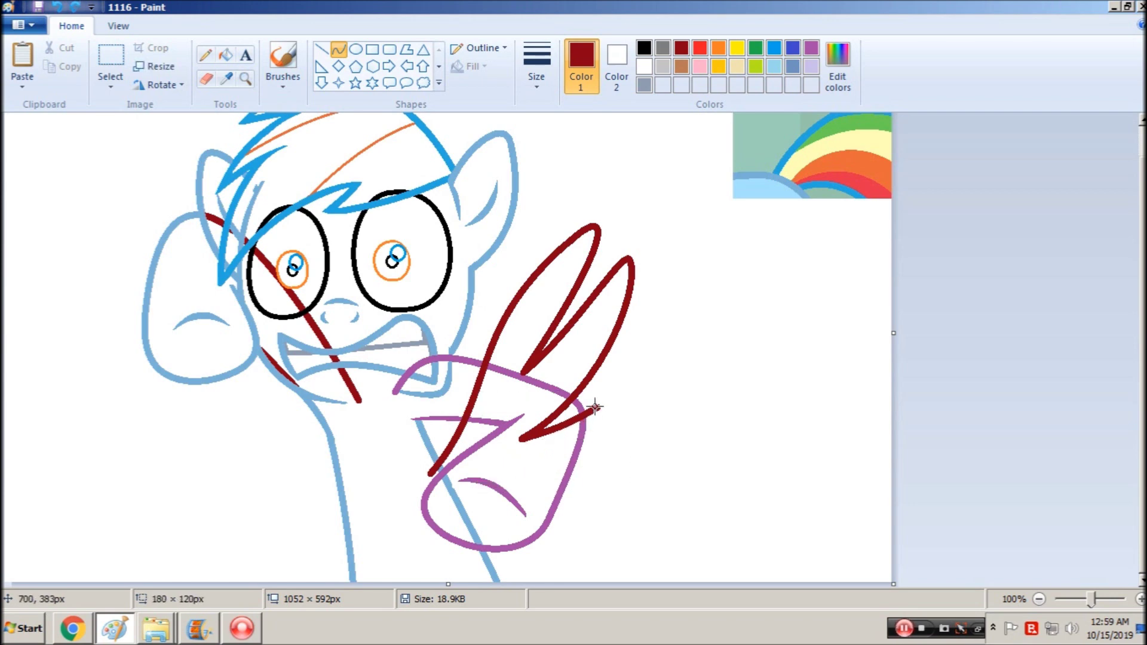
{"action": "mouse_move", "coordinate": [597, 407]}
{"action": "left_mouse_down"}
{"action": "mouse_move", "coordinate": [469, 479]}
{"action": "mouse_move", "coordinate": [483, 479]}
{"action": "left_mouse_up"}
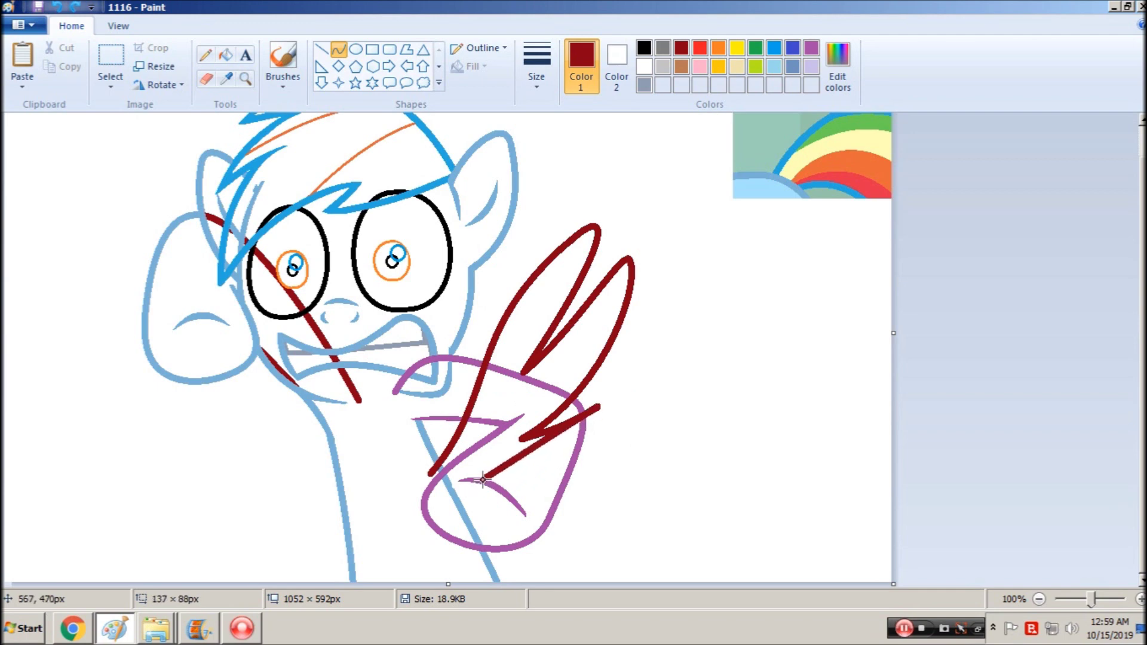
Outline a third dark red feather below the second one, with a curved lower edge and a curved upper edge
{"action": "left_click_drag", "start_coordinate": [585, 422], "coordinate": [476, 484]}
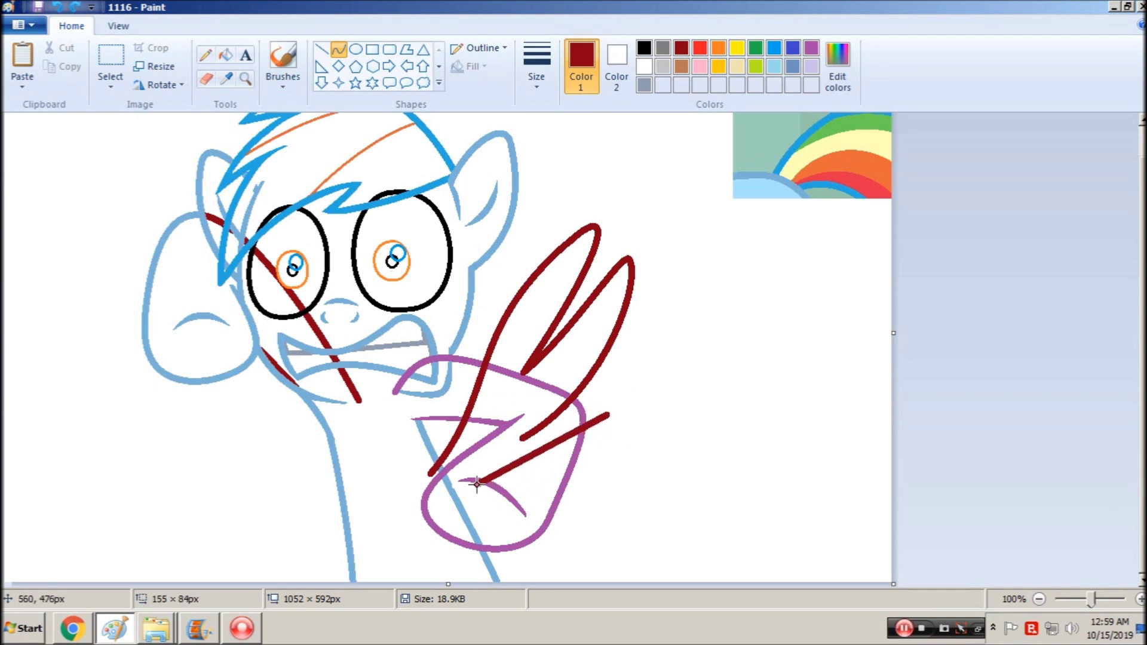
{"action": "left_click_drag", "start_coordinate": [604, 430], "coordinate": [507, 486]}
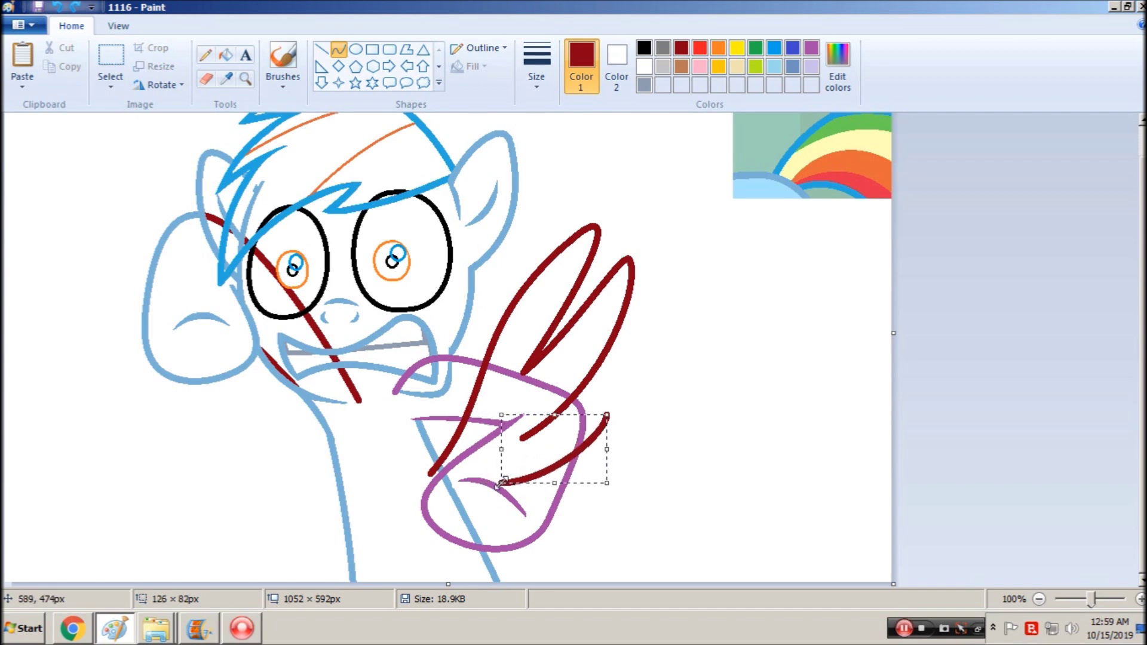
{"action": "left_click", "coordinate": [621, 411]}
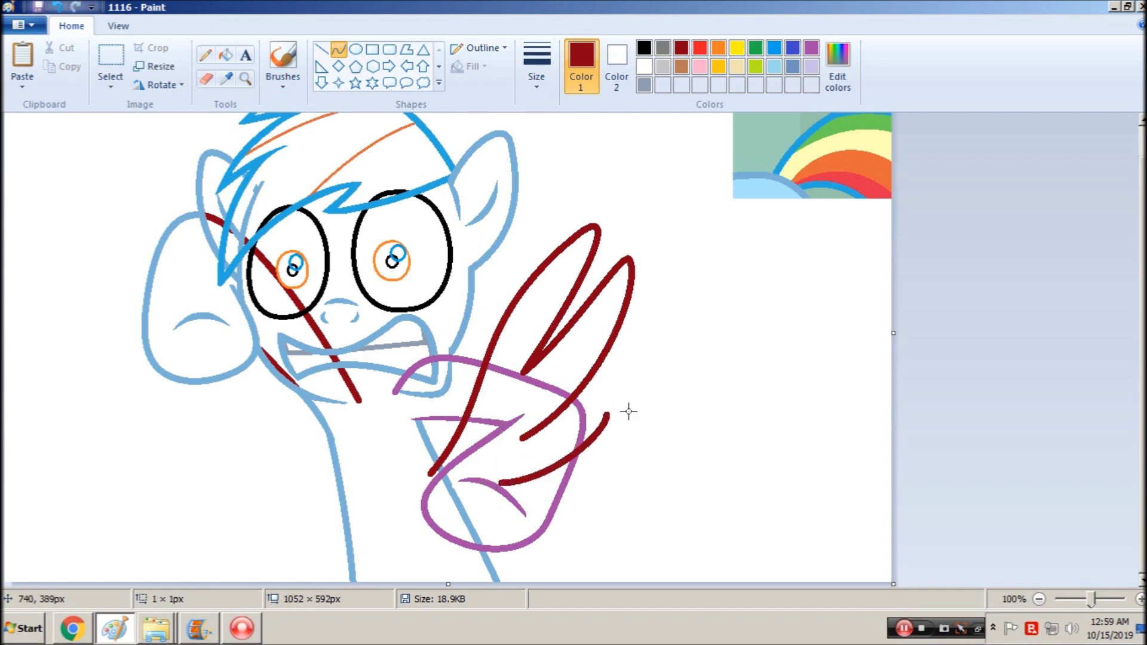
{"action": "left_click_drag", "start_coordinate": [605, 415], "coordinate": [525, 437]}
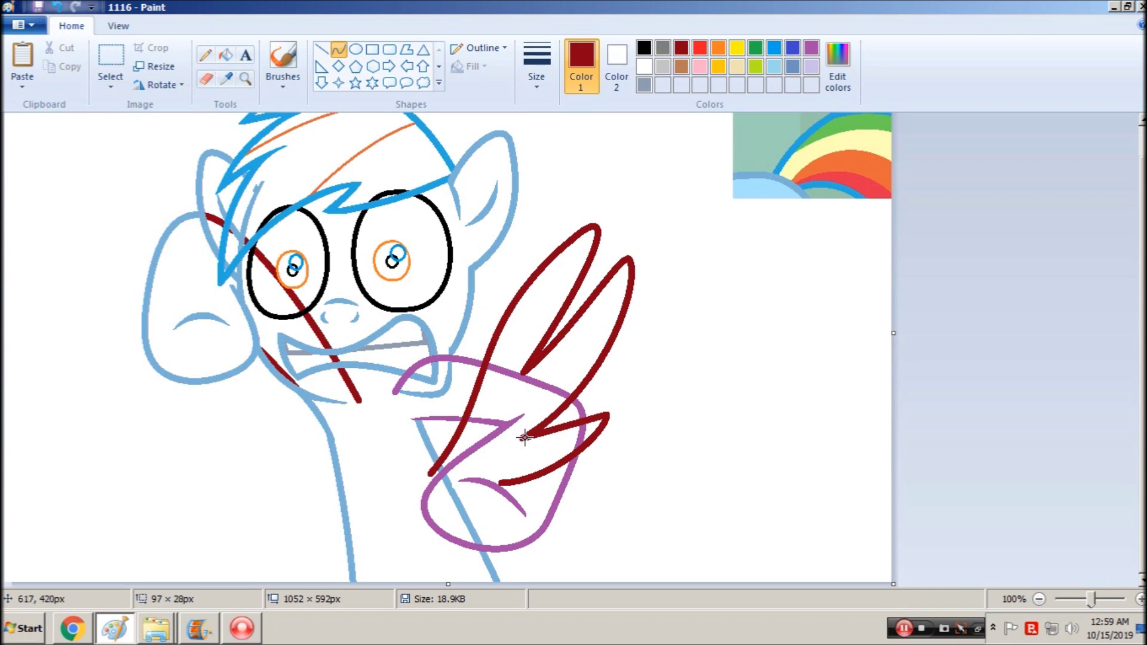
{"action": "left_click_drag", "start_coordinate": [608, 416], "coordinate": [565, 416]}
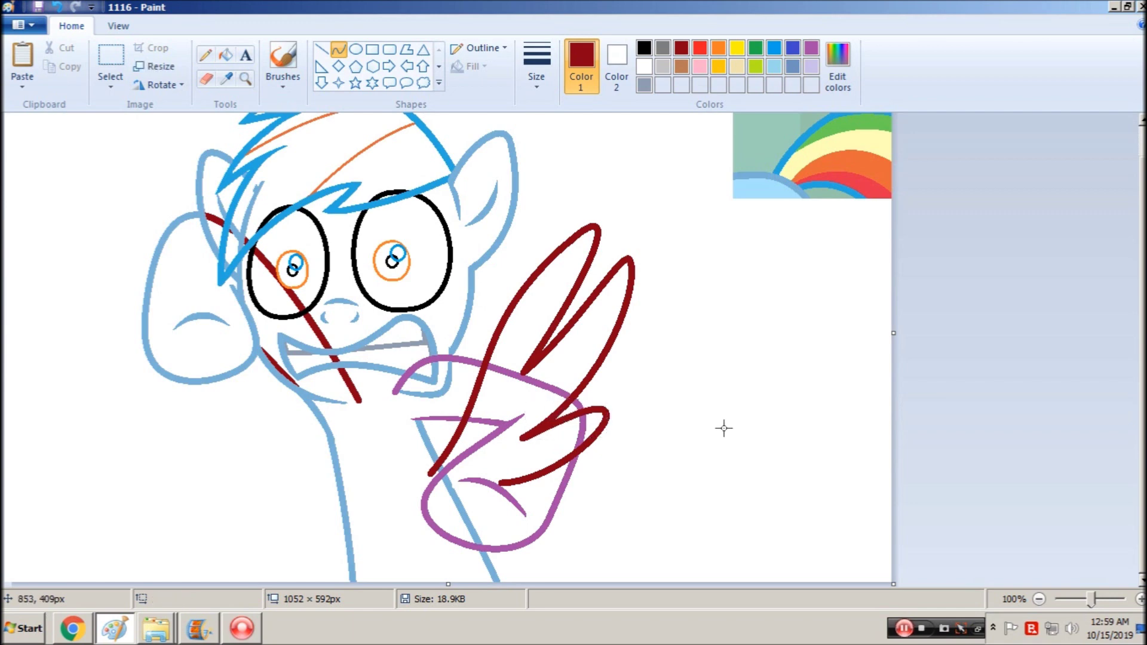
Try a short fourth feather at the wing's base, then undo it together with the third feather's curves
{"action": "left_click_drag", "start_coordinate": [500, 482], "coordinate": [512, 552]}
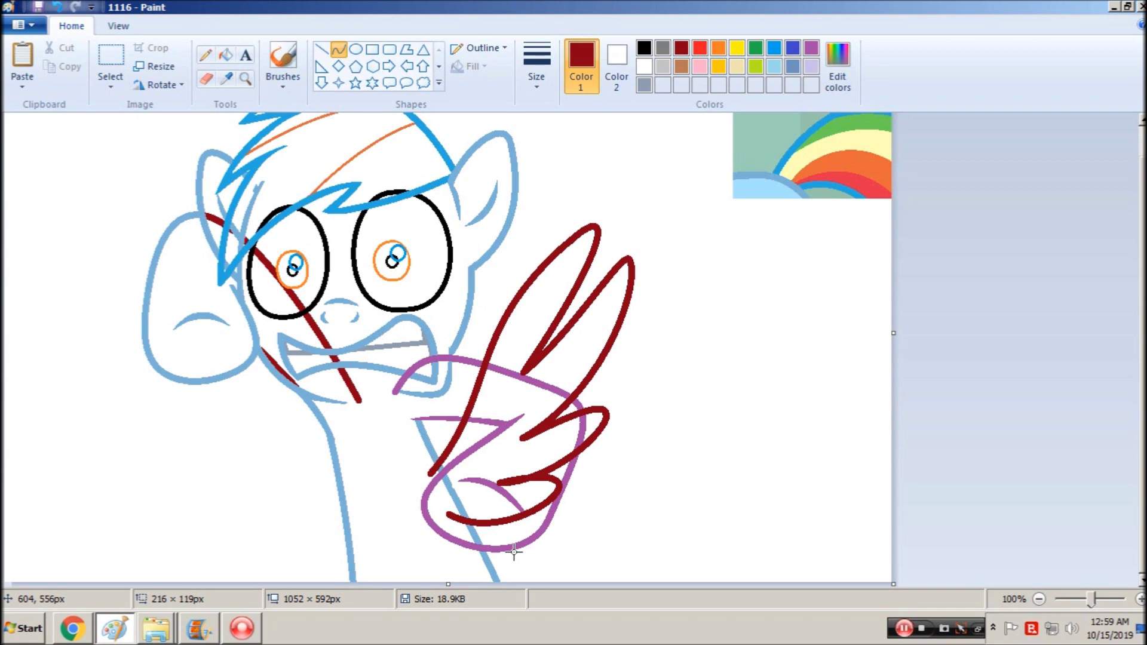
{"action": "left_click_drag", "start_coordinate": [513, 552], "coordinate": [514, 552]}
{"action": "key", "text": "ctrl+z"}
{"action": "key", "text": "ctrl+z"}
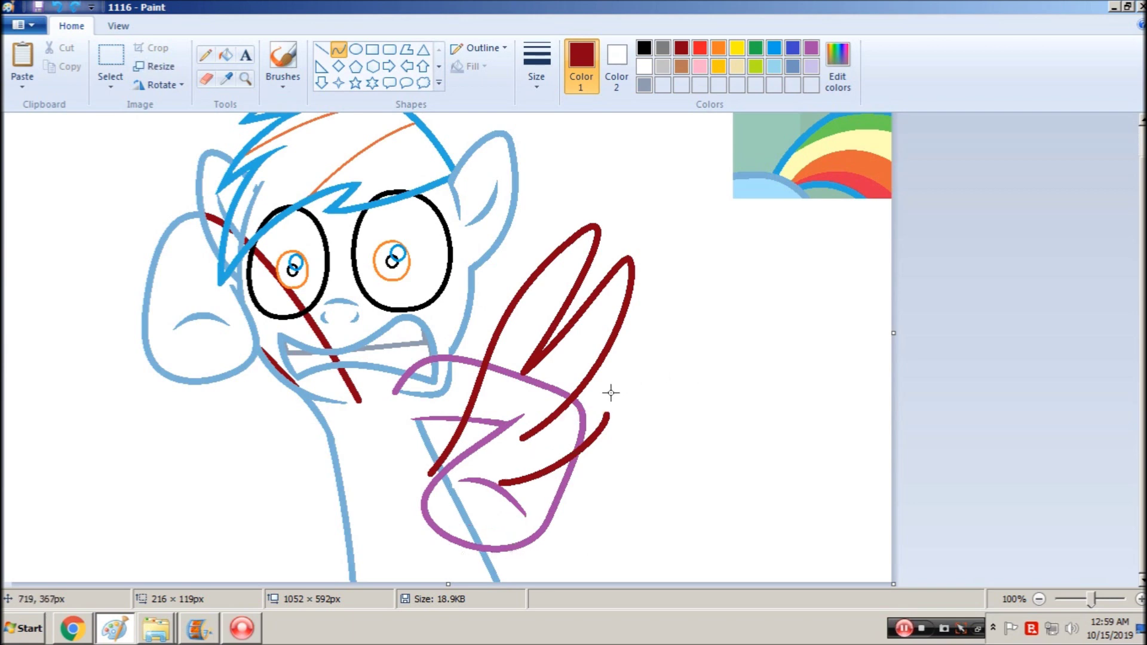
{"action": "left_click_drag", "start_coordinate": [606, 413], "coordinate": [521, 440]}
{"action": "key", "text": "ctrl+z"}
{"action": "key", "text": "ctrl+z"}
Try a flatter, more horizontal third feather below the second one, then undo both of its curves
{"action": "left_click_drag", "start_coordinate": [619, 438], "coordinate": [492, 480]}
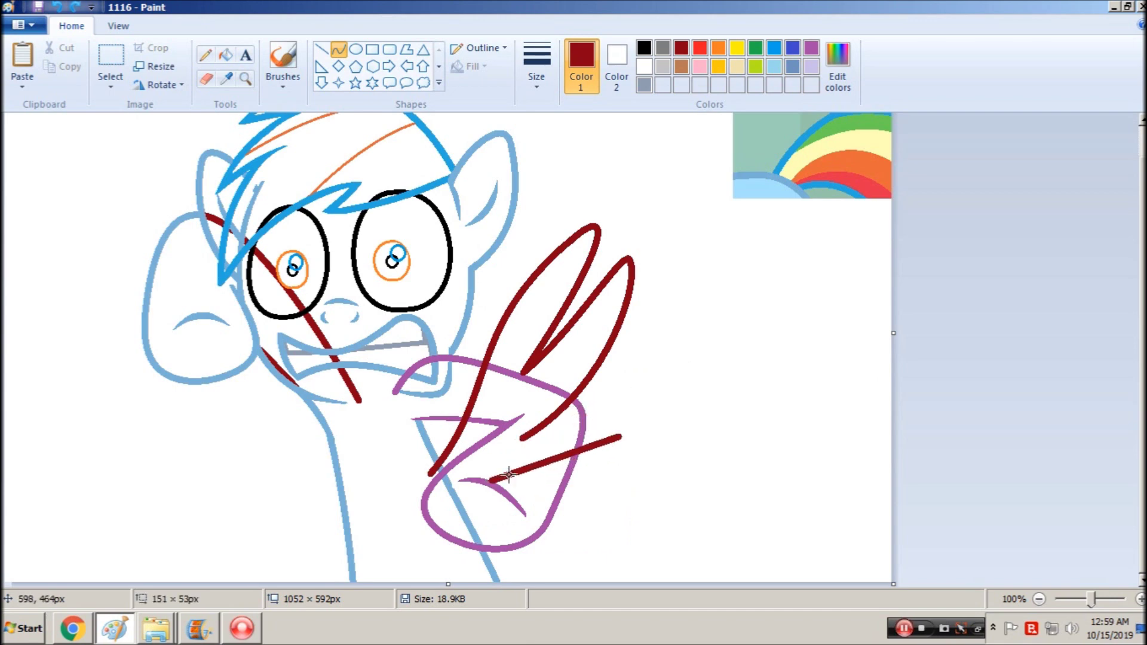
{"action": "left_click_drag", "start_coordinate": [599, 447], "coordinate": [507, 485]}
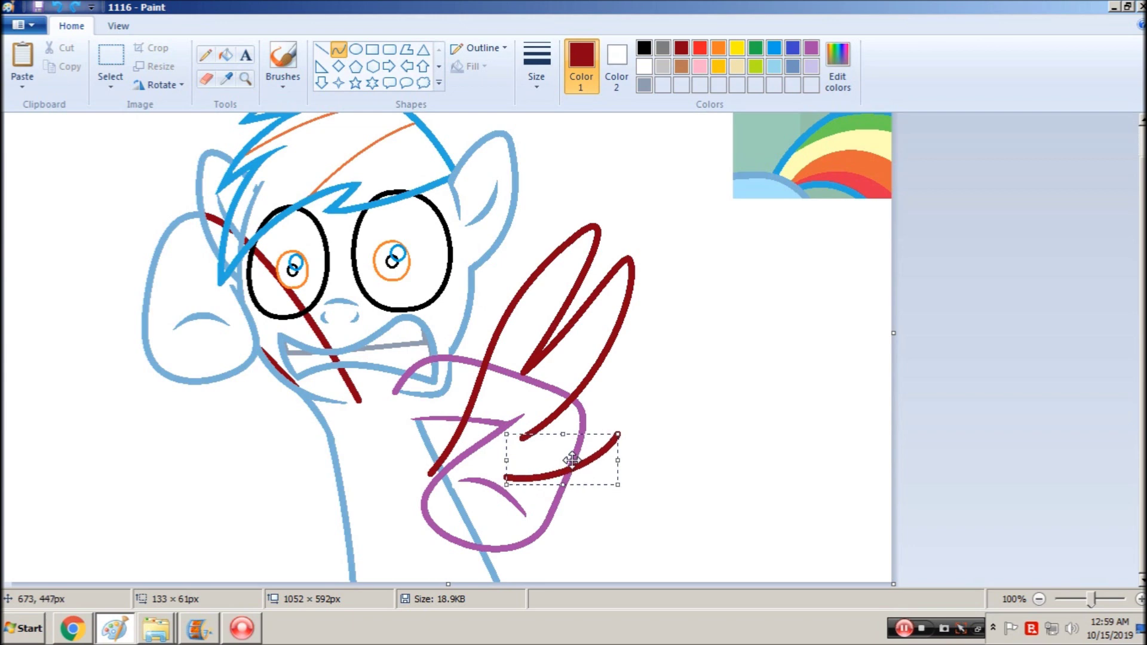
{"action": "left_click_drag", "start_coordinate": [620, 435], "coordinate": [525, 439]}
{"action": "left_click_drag", "start_coordinate": [618, 424], "coordinate": [552, 439]}
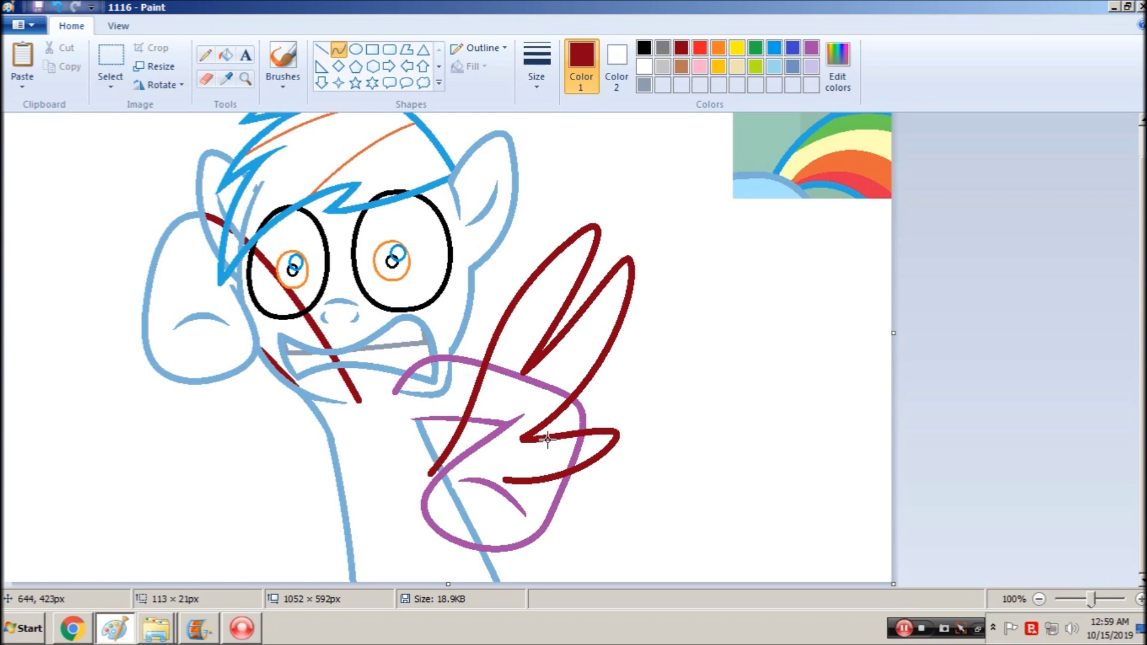
{"action": "left_click", "coordinate": [547, 439]}
{"action": "key", "text": "ctrl+z"}
{"action": "key", "text": "ctrl+z"}
Draw the third wing feather with a curved lower edge and an arched upper edge meeting the second feather's base
{"action": "left_click_drag", "start_coordinate": [614, 411], "coordinate": [493, 479]}
{"action": "left_click_drag", "start_coordinate": [606, 431], "coordinate": [611, 437]}
{"action": "left_click_drag", "start_coordinate": [548, 463], "coordinate": [553, 479]}
{"action": "left_click", "coordinate": [651, 449]}
{"action": "left_click_drag", "start_coordinate": [613, 411], "coordinate": [521, 438]}
{"action": "mouse_move", "coordinate": [589, 418]}
{"action": "left_mouse_down"}
{"action": "mouse_move", "coordinate": [611, 396]}
{"action": "mouse_move", "coordinate": [545, 418]}
{"action": "mouse_move", "coordinate": [557, 413]}
{"action": "left_mouse_up"}
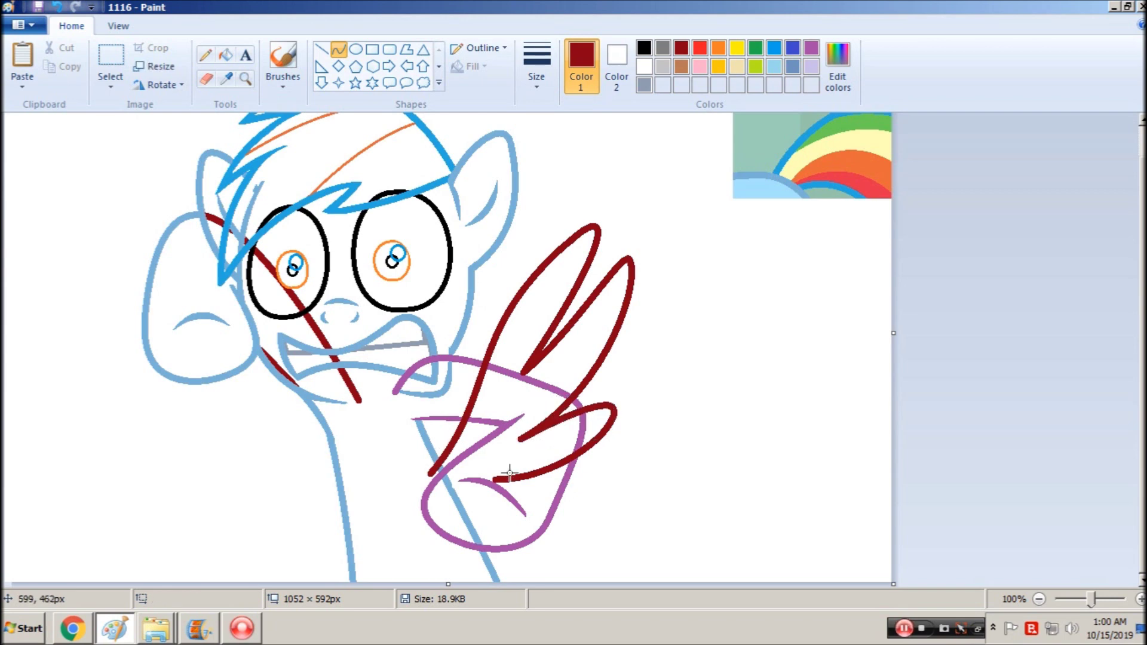
Try to outline a fourth feather from the third feather's lower end, then undo the curves
{"action": "left_click_drag", "start_coordinate": [495, 479], "coordinate": [455, 519]}
{"action": "left_click_drag", "start_coordinate": [533, 501], "coordinate": [663, 437]}
{"action": "left_click_drag", "start_coordinate": [567, 507], "coordinate": [548, 519]}
{"action": "key", "text": "ctrl+z"}
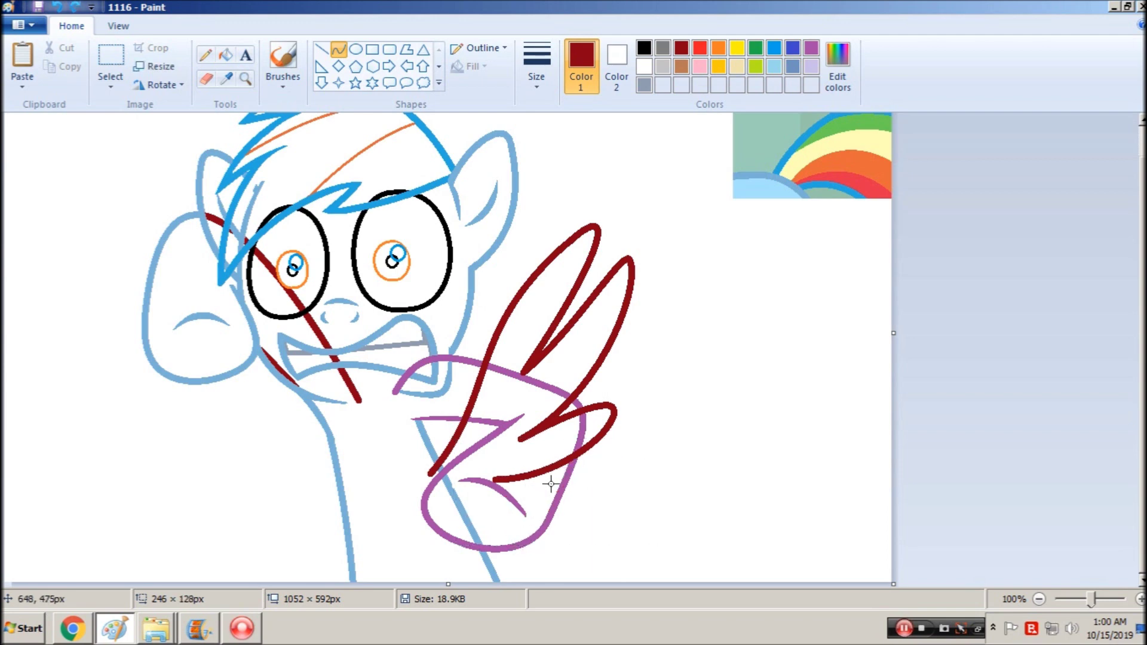
{"action": "mouse_move", "coordinate": [495, 480]}
{"action": "left_mouse_down"}
{"action": "mouse_move", "coordinate": [441, 510]}
{"action": "mouse_move", "coordinate": [571, 498]}
{"action": "mouse_move", "coordinate": [609, 482]}
{"action": "mouse_move", "coordinate": [533, 533]}
{"action": "mouse_move", "coordinate": [555, 546]}
{"action": "mouse_move", "coordinate": [520, 537]}
{"action": "left_mouse_up"}
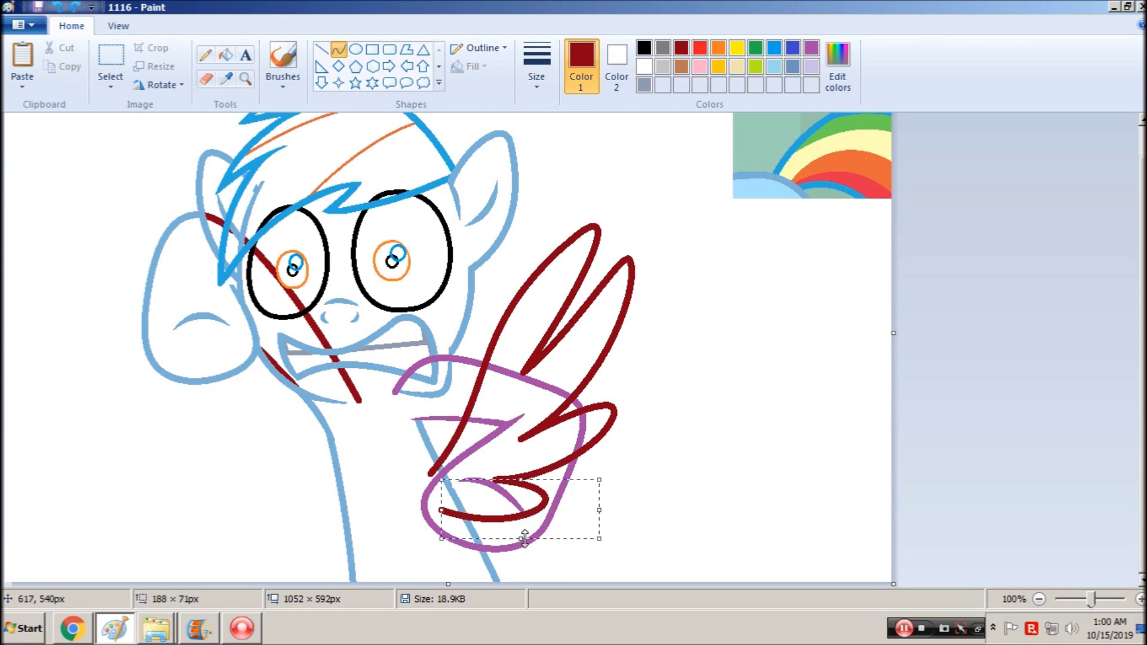
{"action": "key", "text": "ctrl+z"}
Draw a short, rounded fourth feather curving from the third feather's lower end back toward the wing's base
{"action": "mouse_move", "coordinate": [493, 480]}
{"action": "left_mouse_down"}
{"action": "mouse_move", "coordinate": [443, 522]}
{"action": "mouse_move", "coordinate": [575, 493]}
{"action": "mouse_move", "coordinate": [541, 544]}
{"action": "mouse_move", "coordinate": [513, 533]}
{"action": "left_mouse_up"}
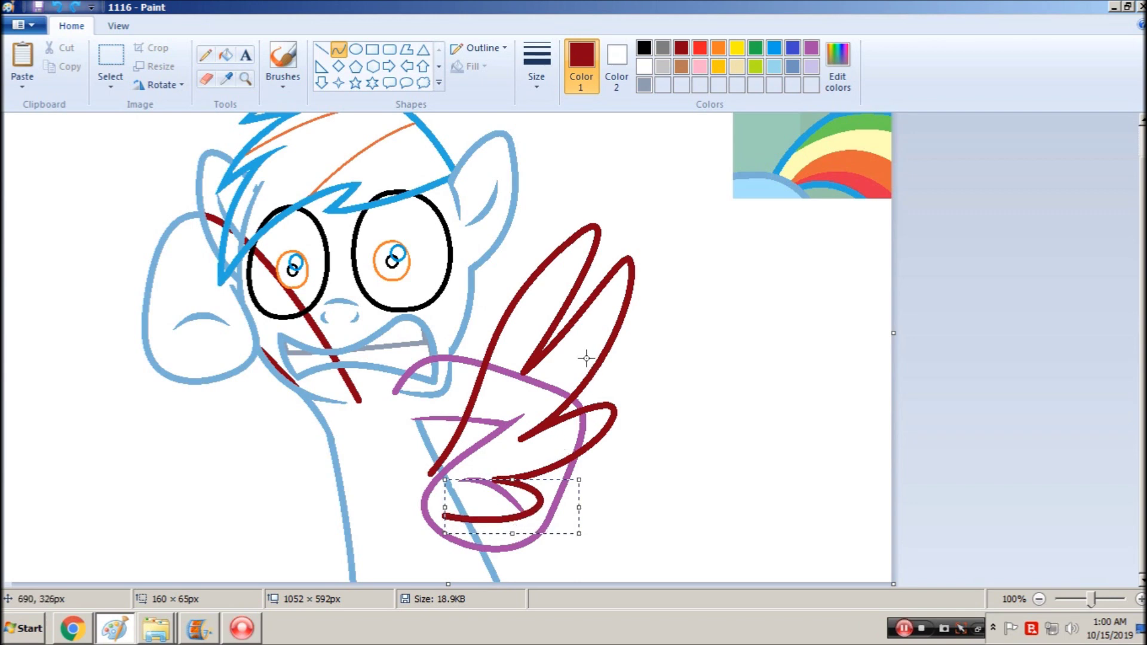
{"action": "right_click", "coordinate": [476, 422]}
{"action": "left_click", "coordinate": [606, 381]}
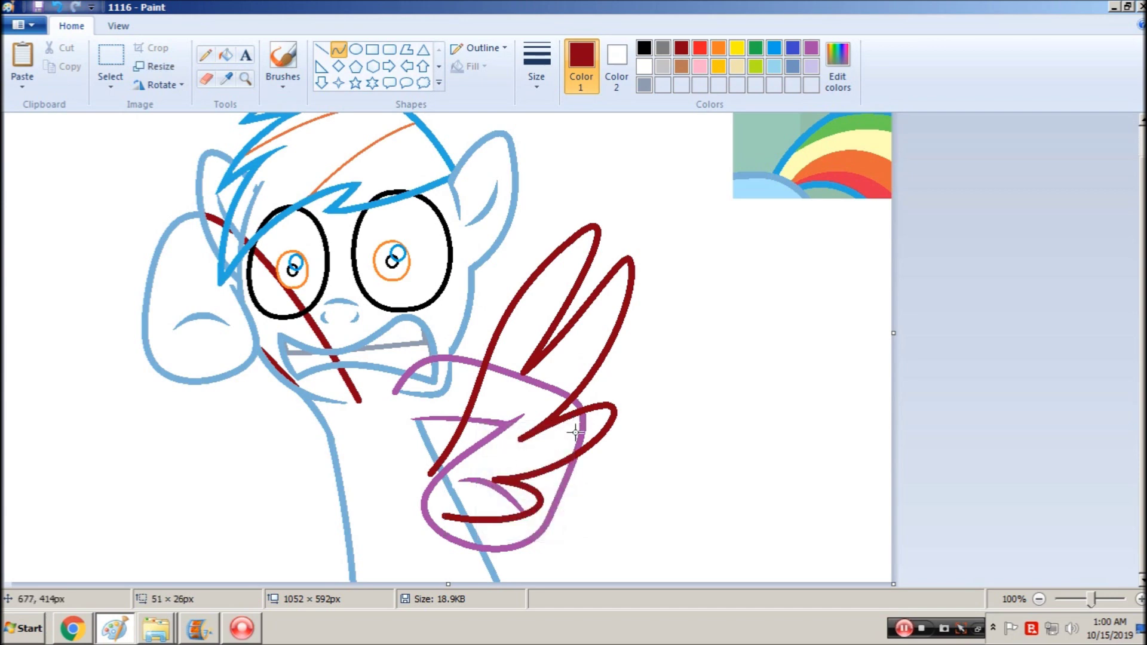
Try to add an inner feather curve inside the third feather, then undo the attempts
{"action": "left_click_drag", "start_coordinate": [576, 421], "coordinate": [507, 450]}
{"action": "left_click_drag", "start_coordinate": [557, 422], "coordinate": [650, 454]}
{"action": "key", "text": "ctrl+z"}
{"action": "left_click_drag", "start_coordinate": [576, 422], "coordinate": [550, 415]}
{"action": "key", "text": "ctrl+z"}
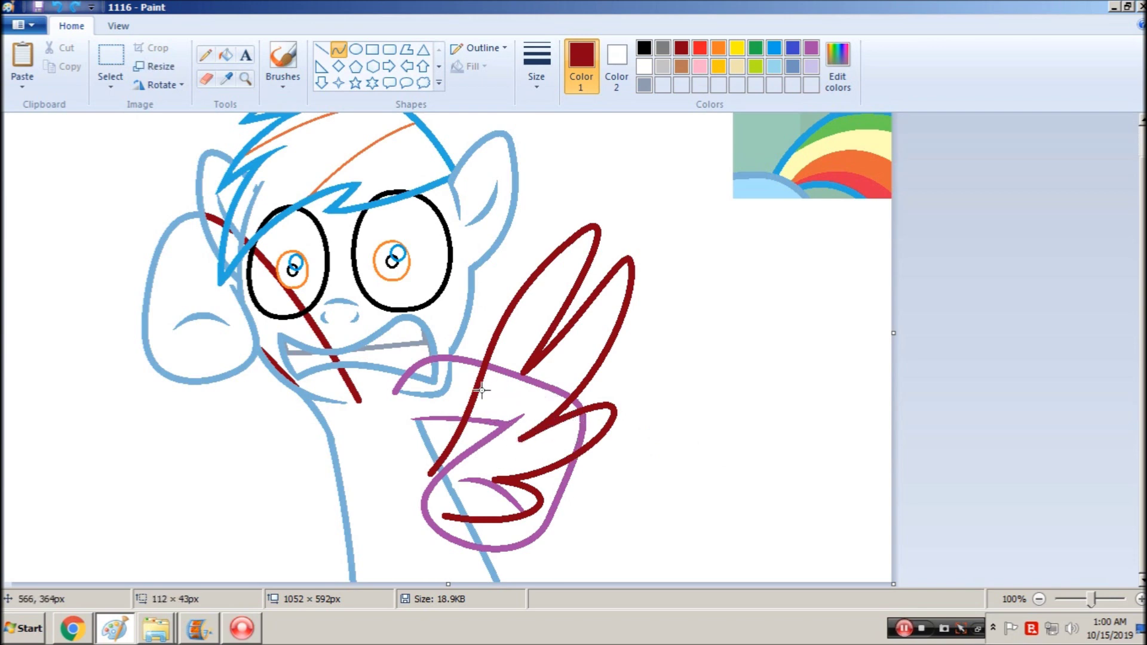
Tidy the junction of the two long feathers and draw a small arched inner feather beside the wing's front edge
{"action": "left_click_drag", "start_coordinate": [577, 262], "coordinate": [566, 293]}
{"action": "left_click", "coordinate": [717, 297]}
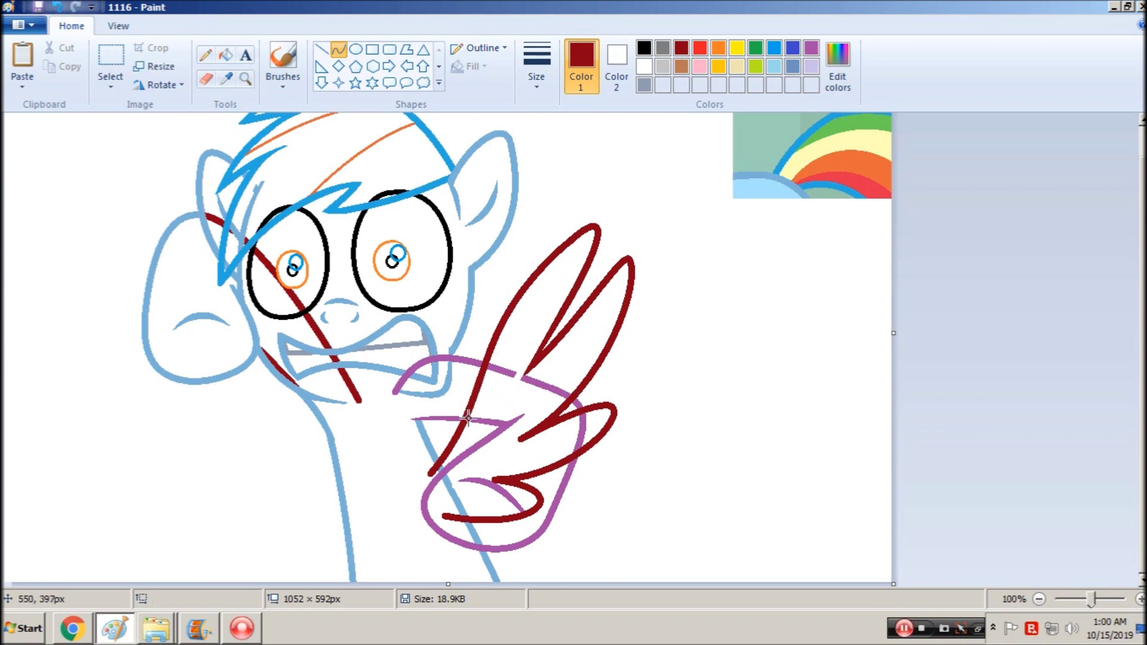
{"action": "mouse_move", "coordinate": [465, 420]}
{"action": "left_mouse_down"}
{"action": "mouse_move", "coordinate": [477, 454]}
{"action": "mouse_move", "coordinate": [514, 302]}
{"action": "mouse_move", "coordinate": [568, 339]}
{"action": "mouse_move", "coordinate": [546, 382]}
{"action": "mouse_move", "coordinate": [563, 338]}
{"action": "mouse_move", "coordinate": [553, 360]}
{"action": "left_mouse_up"}
{"action": "key", "text": "ctrl+z"}
{"action": "mouse_move", "coordinate": [484, 376]}
{"action": "left_mouse_down"}
{"action": "mouse_move", "coordinate": [482, 440]}
{"action": "mouse_move", "coordinate": [530, 286]}
{"action": "left_mouse_up"}
{"action": "mouse_move", "coordinate": [510, 327]}
{"action": "left_mouse_down"}
{"action": "mouse_move", "coordinate": [552, 312]}
{"action": "mouse_move", "coordinate": [562, 337]}
{"action": "left_mouse_up"}
{"action": "mouse_move", "coordinate": [529, 377]}
{"action": "left_mouse_down"}
{"action": "mouse_move", "coordinate": [487, 437]}
{"action": "mouse_move", "coordinate": [513, 320]}
{"action": "mouse_move", "coordinate": [550, 352]}
{"action": "left_mouse_up"}
{"action": "key", "text": "ctrl+z"}
{"action": "left_click", "coordinate": [533, 440]}
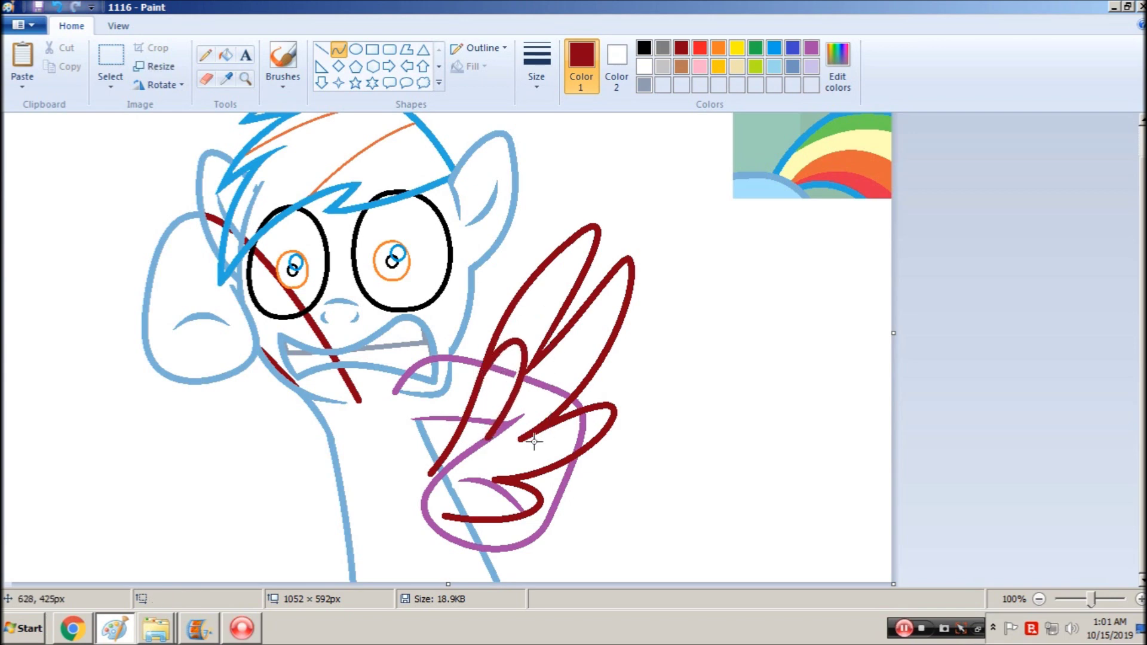
Draw a second arched inner feather below the first and a small rounded arc inside the fourth feather
{"action": "left_click_drag", "start_coordinate": [464, 485], "coordinate": [559, 341]}
{"action": "mouse_move", "coordinate": [535, 415]}
{"action": "left_mouse_down"}
{"action": "mouse_move", "coordinate": [536, 480]}
{"action": "mouse_move", "coordinate": [461, 488]}
{"action": "mouse_move", "coordinate": [443, 517]}
{"action": "mouse_move", "coordinate": [518, 493]}
{"action": "mouse_move", "coordinate": [508, 534]}
{"action": "mouse_move", "coordinate": [487, 504]}
{"action": "left_mouse_up"}
{"action": "left_click", "coordinate": [508, 487]}
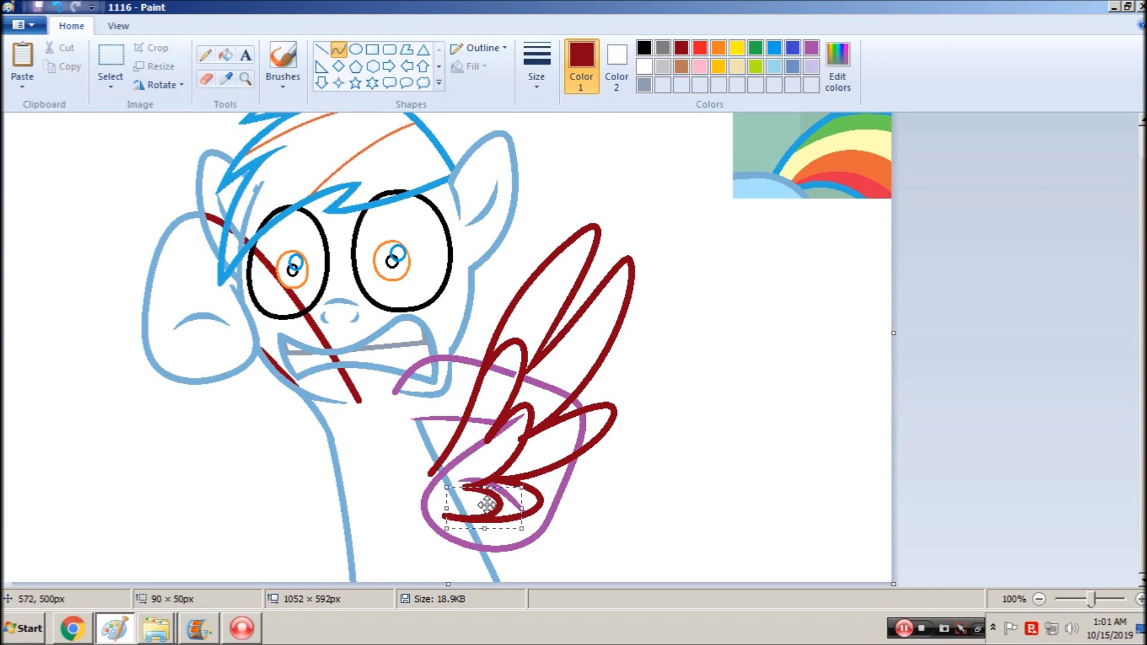
{"action": "left_click", "coordinate": [574, 497]}
{"action": "left_click", "coordinate": [245, 78]}
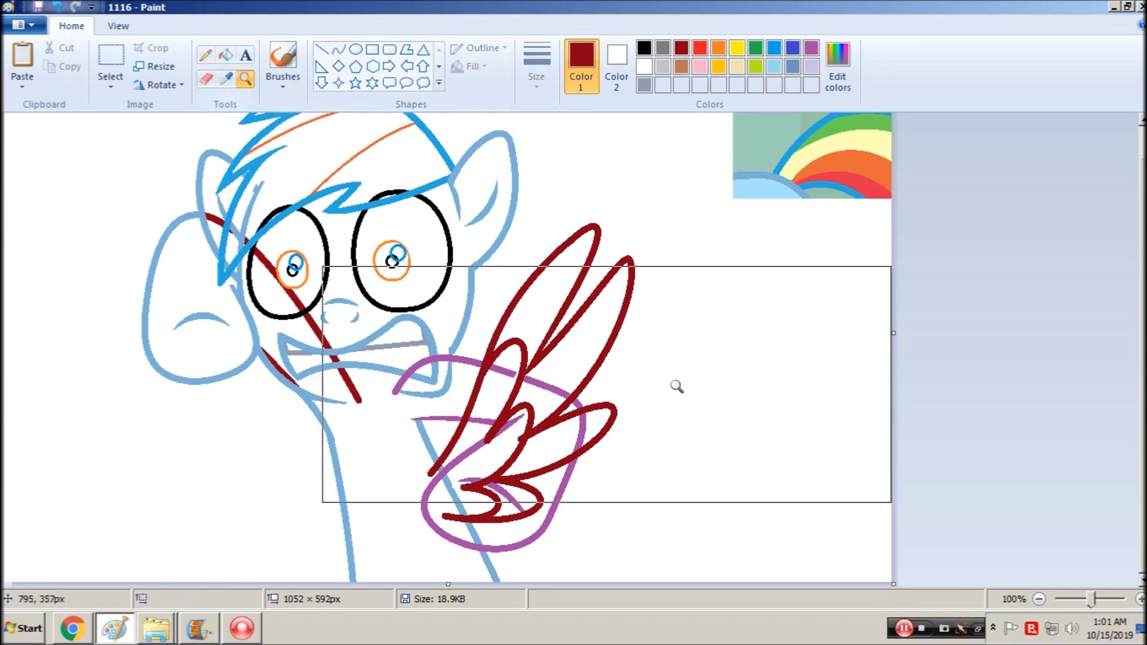
{"action": "left_click", "coordinate": [675, 387]}
{"action": "left_click", "coordinate": [205, 55]}
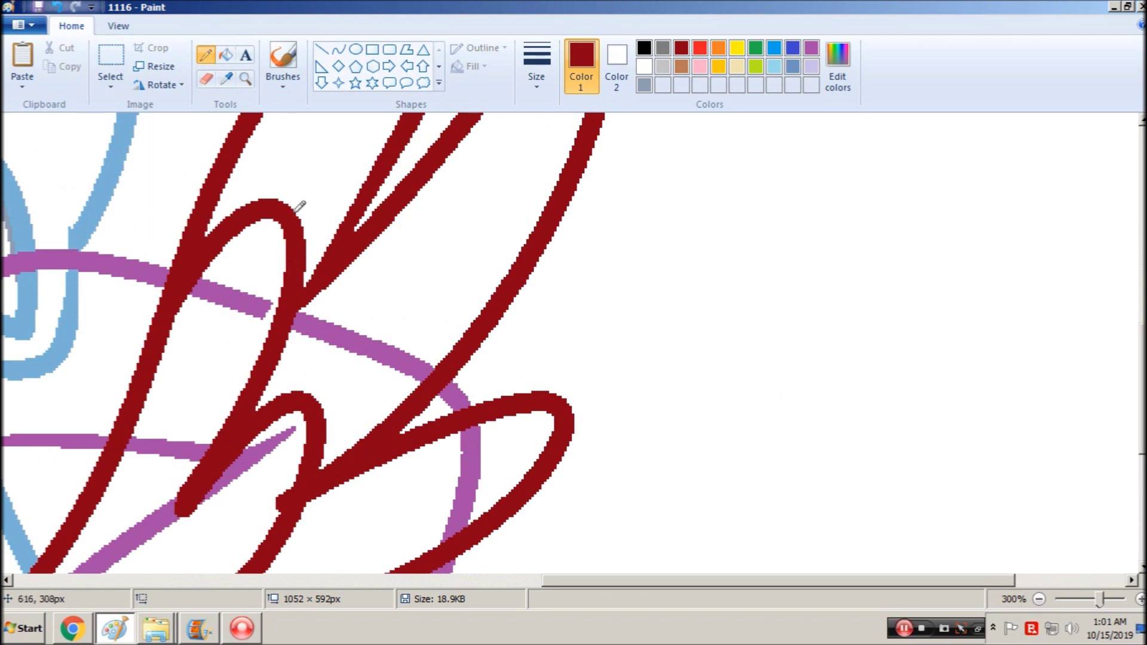
{"action": "left_click", "coordinate": [250, 80]}
{"action": "right_click", "coordinate": [441, 238]}
{"action": "right_click", "coordinate": [487, 280]}
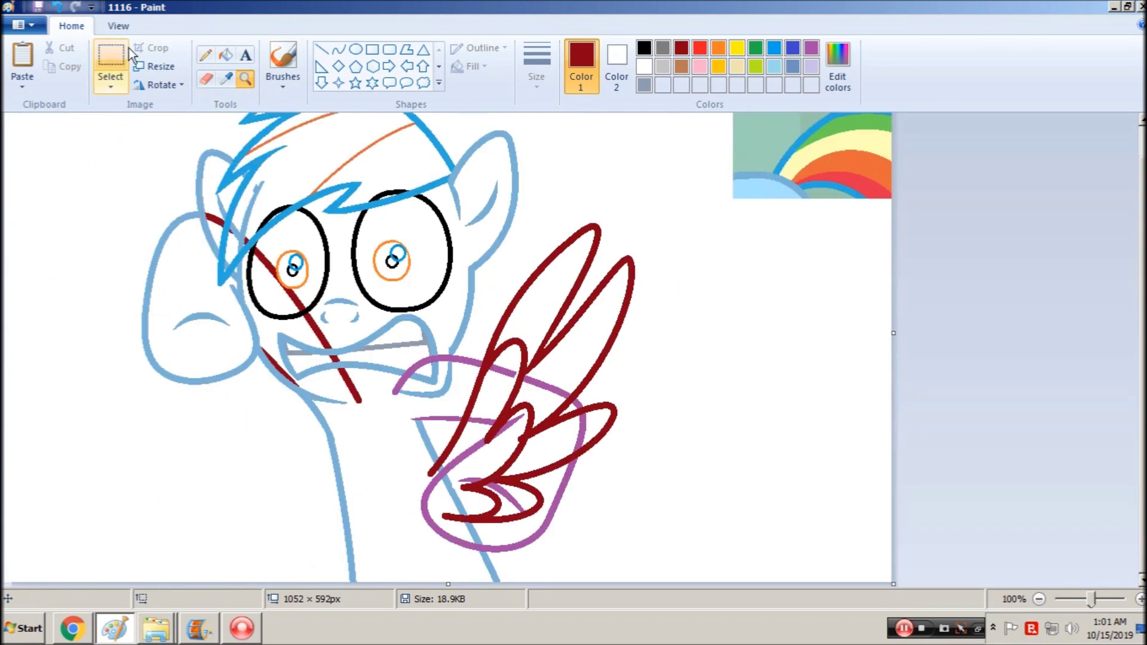
{"action": "left_click", "coordinate": [110, 60]}
{"action": "key", "text": "ctrl+a"}
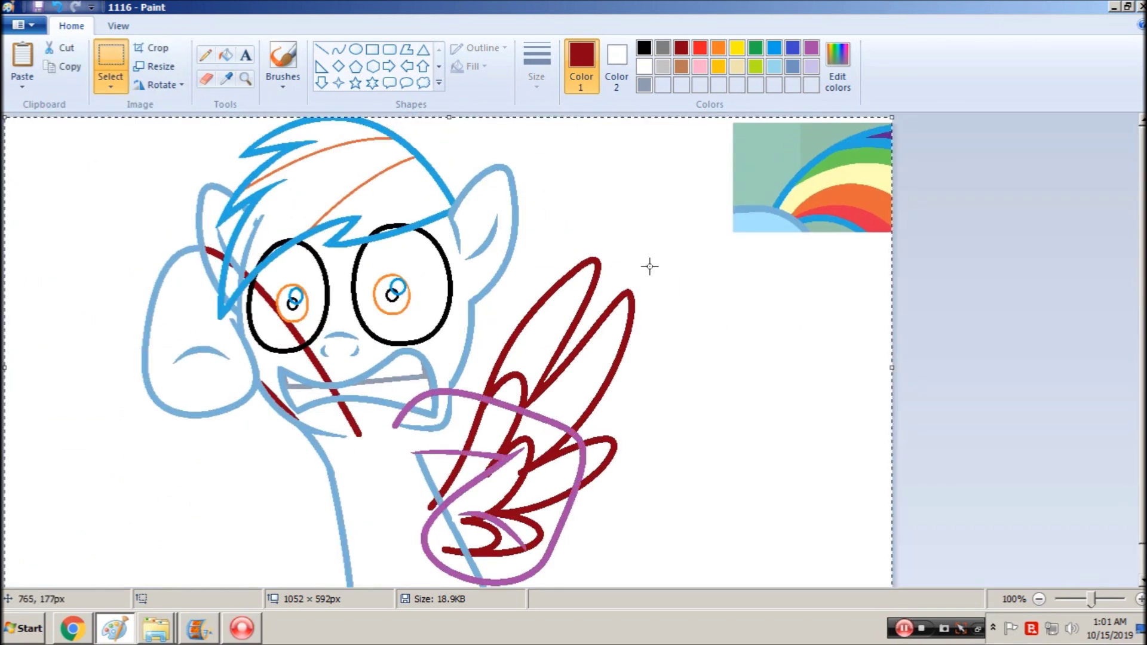
Sample the body's light blue and recolour the exposed feather outlines and the purple arc over the fourth feather with it
{"action": "left_click", "coordinate": [227, 79]}
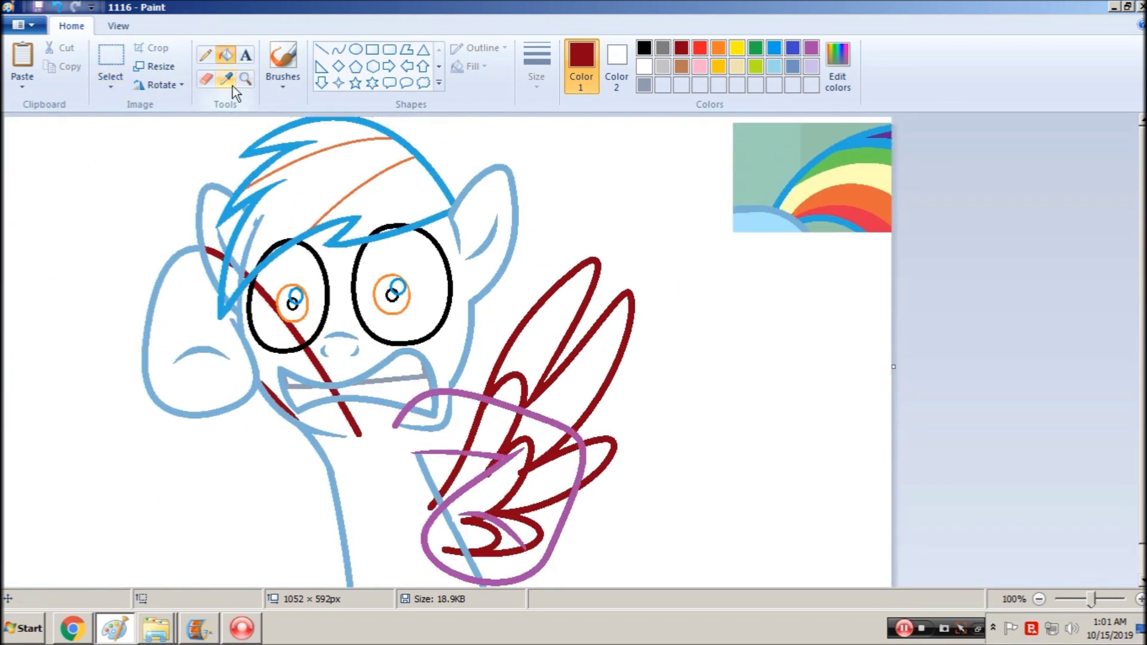
{"action": "left_click", "coordinate": [455, 474]}
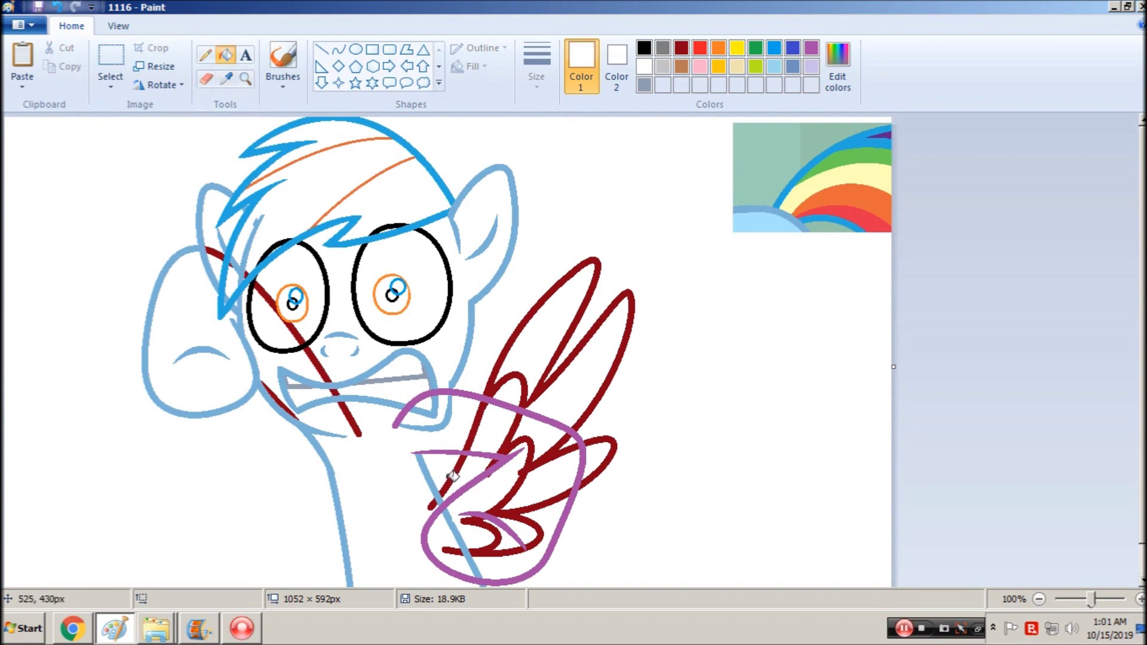
{"action": "left_click", "coordinate": [231, 81]}
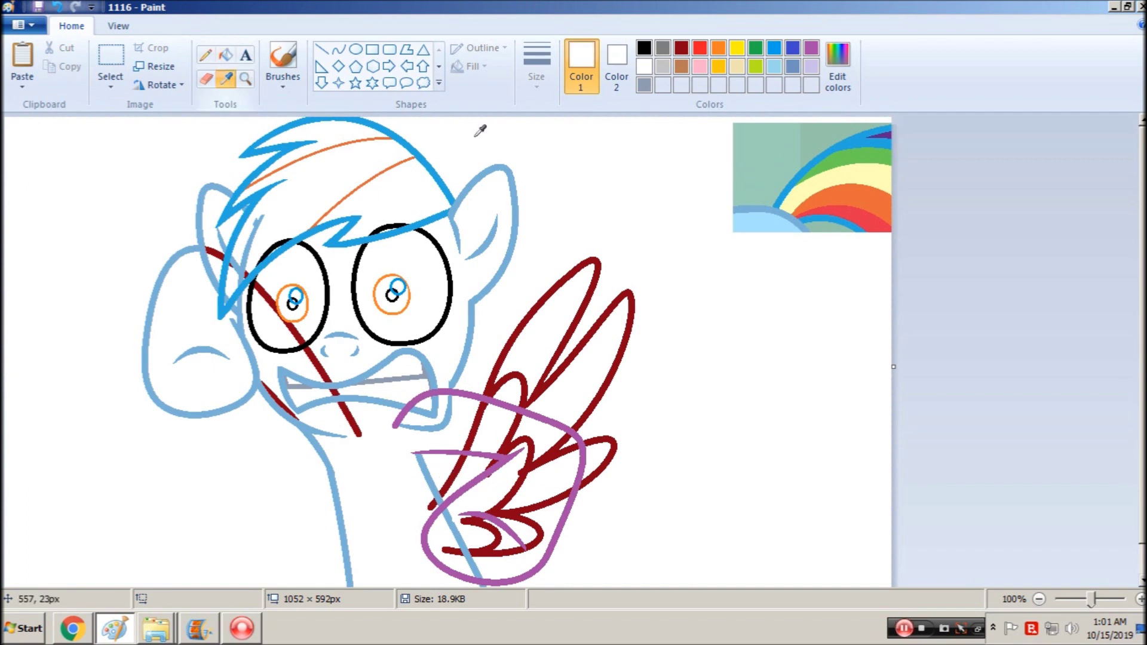
{"action": "left_click", "coordinate": [794, 212]}
{"action": "left_click", "coordinate": [540, 387]}
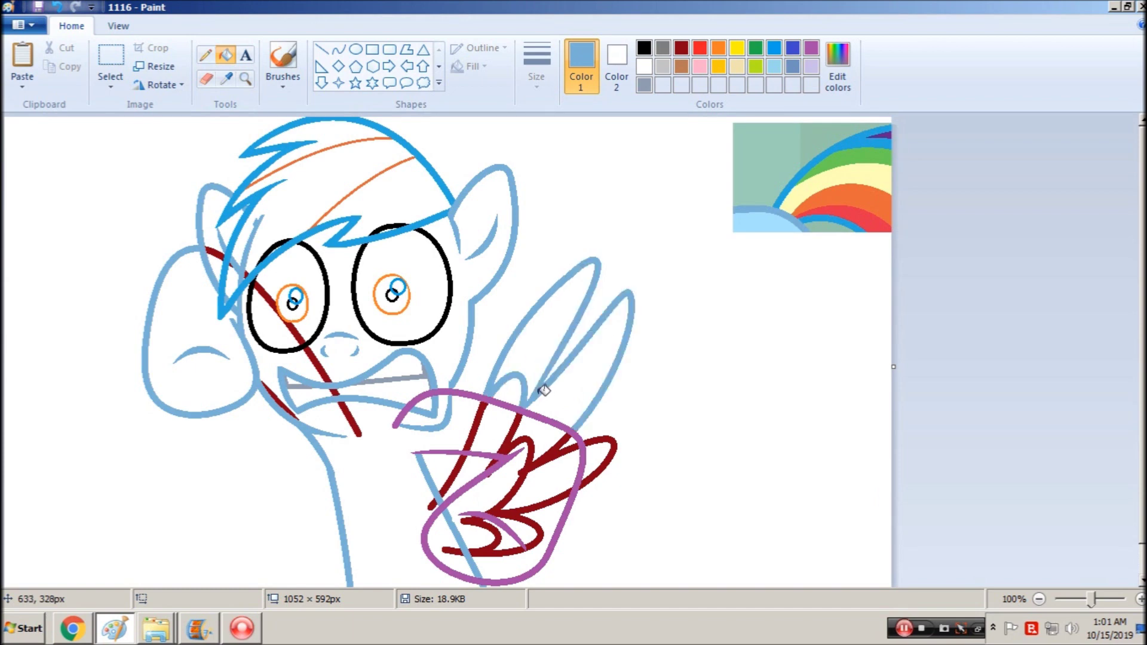
{"action": "left_click", "coordinate": [615, 441]}
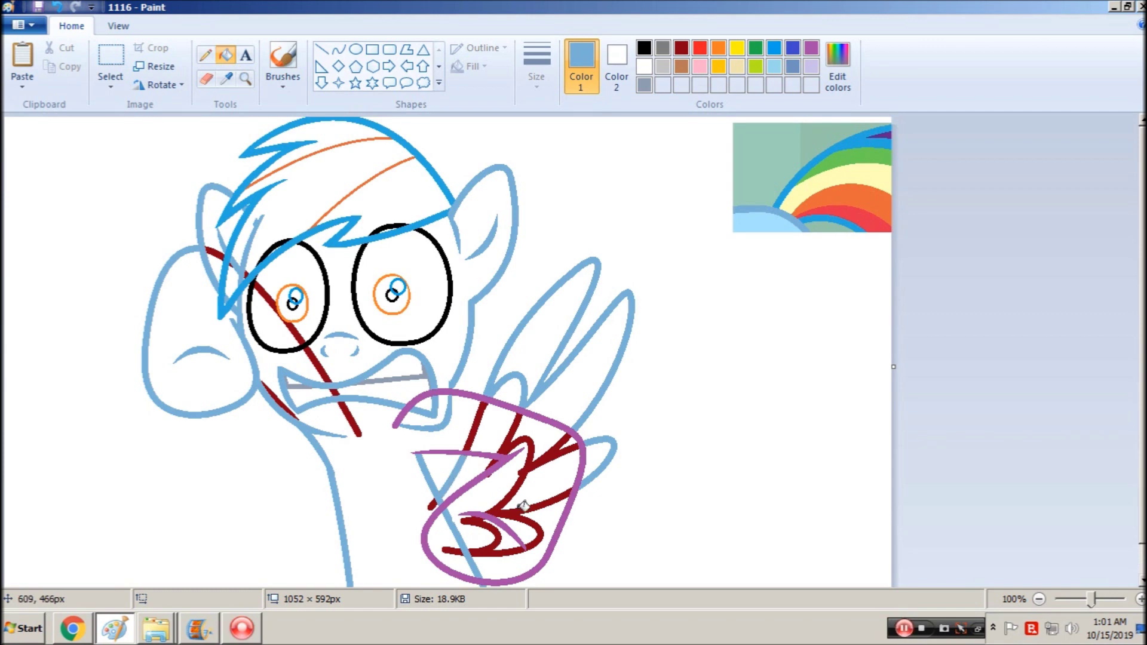
{"action": "left_click", "coordinate": [507, 519]}
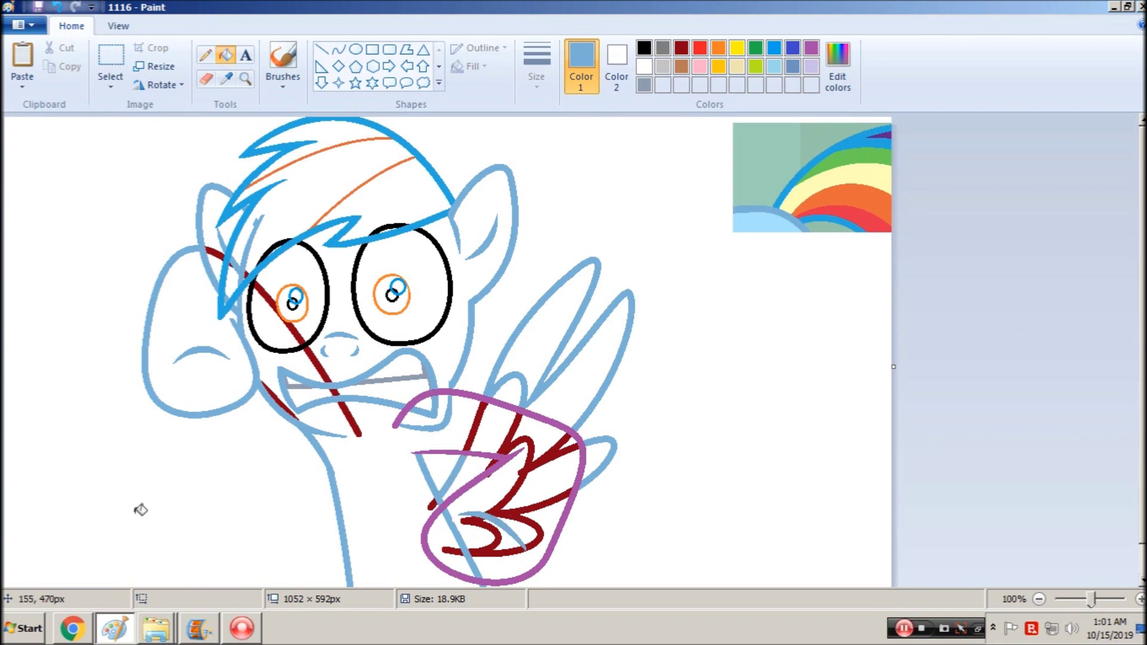
Fill the body-line and chin segments hidden by the purple foreleg with dark red, undoing the stray fill on the foreleg's outline
{"action": "left_click", "coordinate": [684, 51]}
{"action": "scroll", "coordinate": [478, 418], "scroll_direction": "down", "scroll_amount": 1}
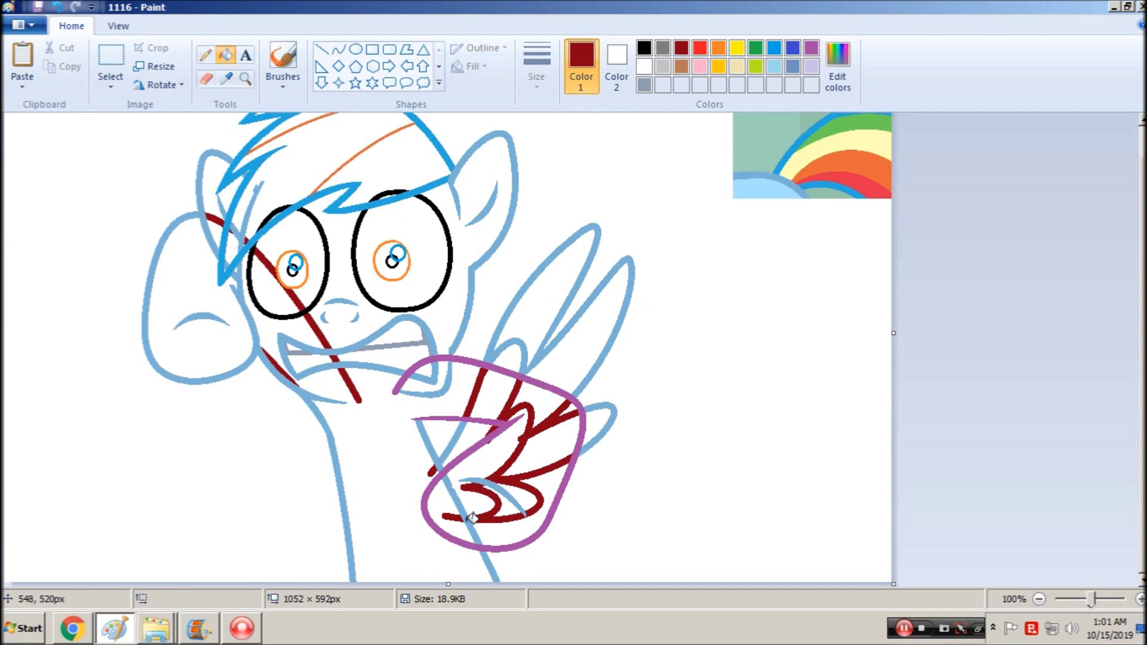
{"action": "left_click", "coordinate": [470, 516]}
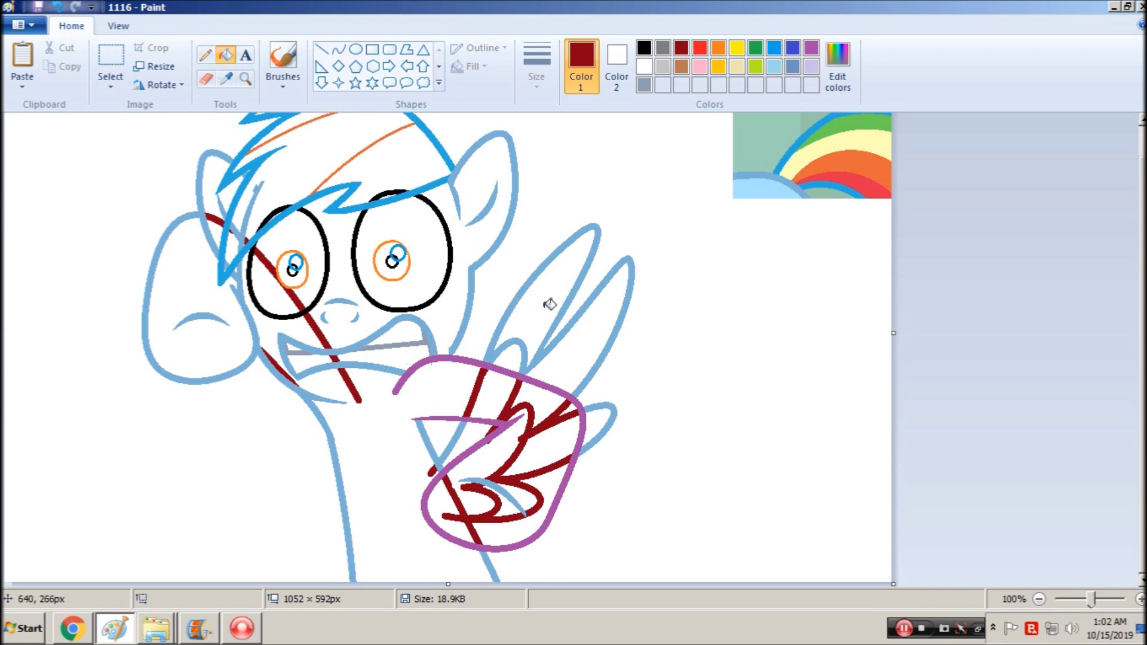
{"action": "left_click", "coordinate": [437, 358]}
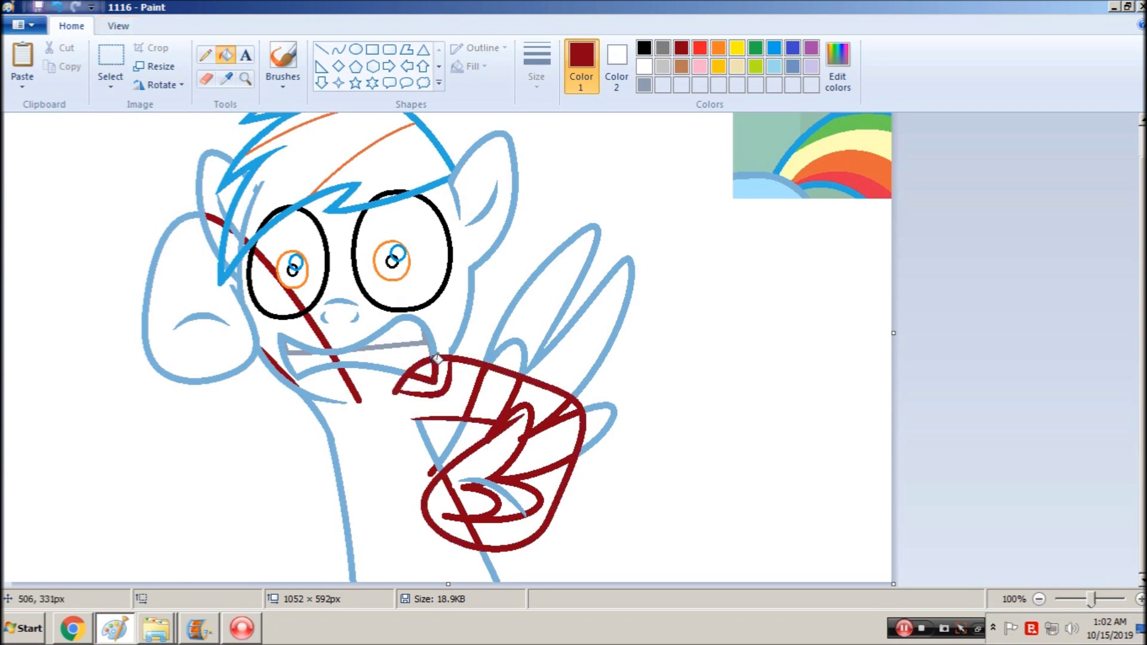
{"action": "key", "text": "ctrl+z"}
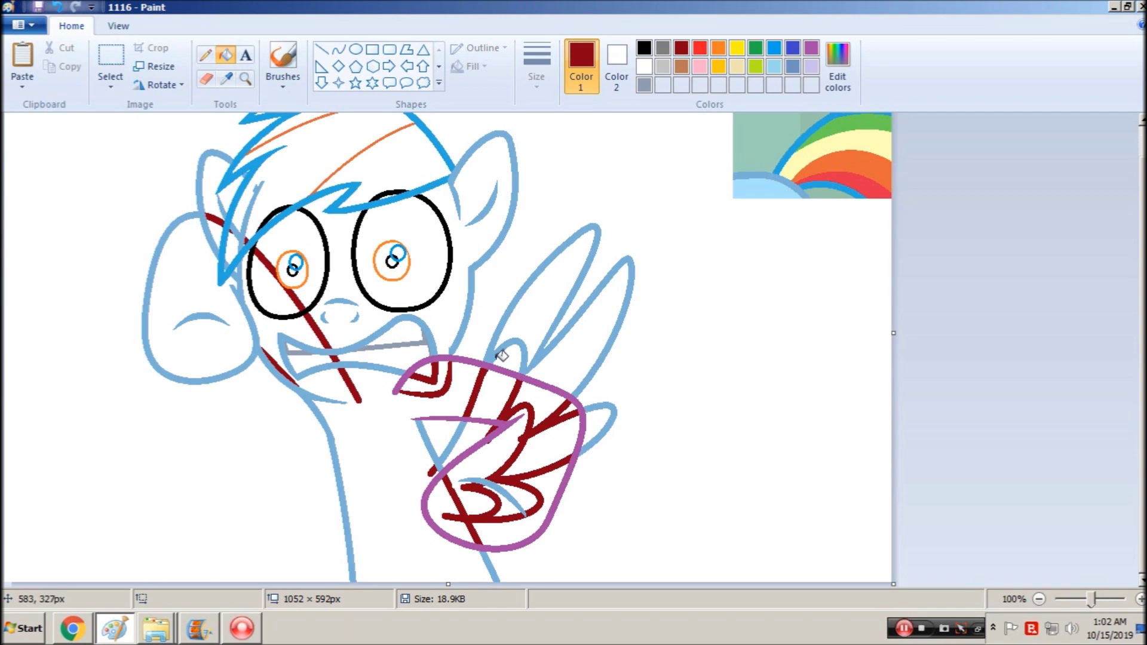
Fill the tops of both eyes and the face line hidden behind the hair with dark red
{"action": "left_click", "coordinate": [401, 190]}
{"action": "left_click", "coordinate": [276, 209]}
{"action": "left_click", "coordinate": [247, 233]}
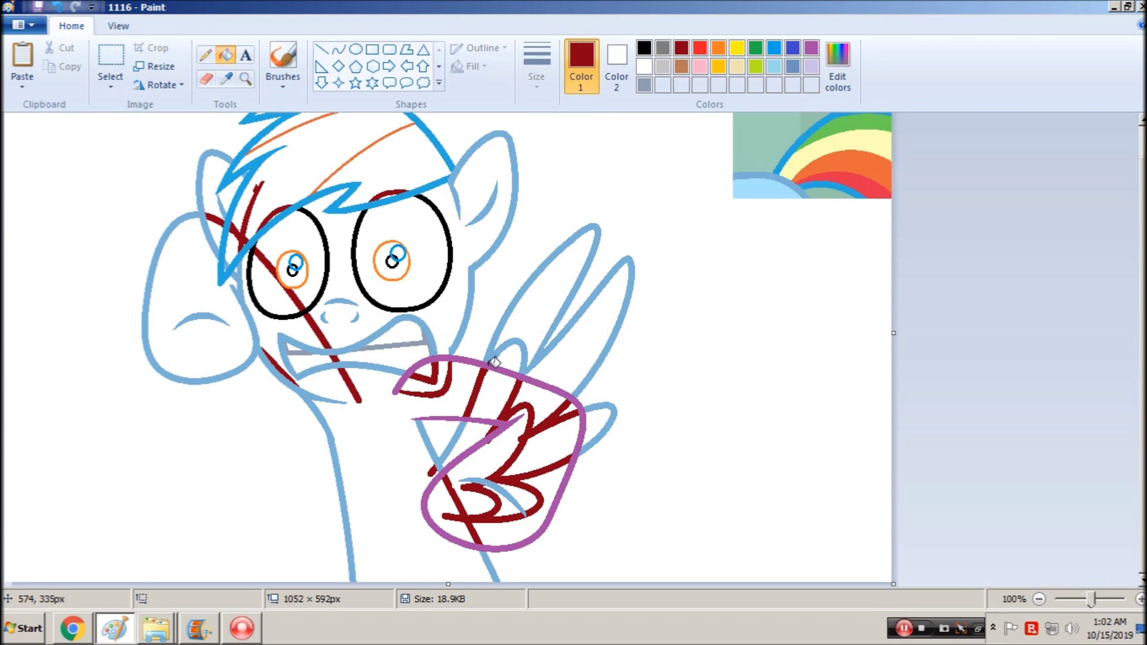
Sample the body's light blue and recolour the purple foreleg outline with it
{"action": "left_click", "coordinate": [228, 81]}
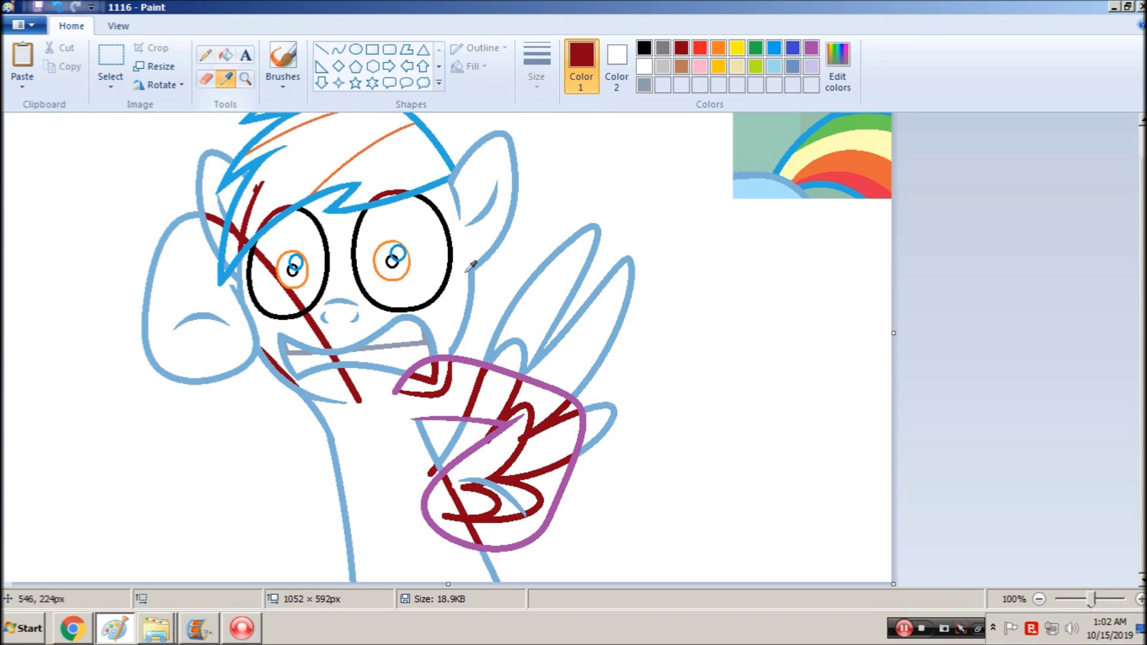
{"action": "left_click", "coordinate": [476, 274]}
{"action": "left_click", "coordinate": [515, 373]}
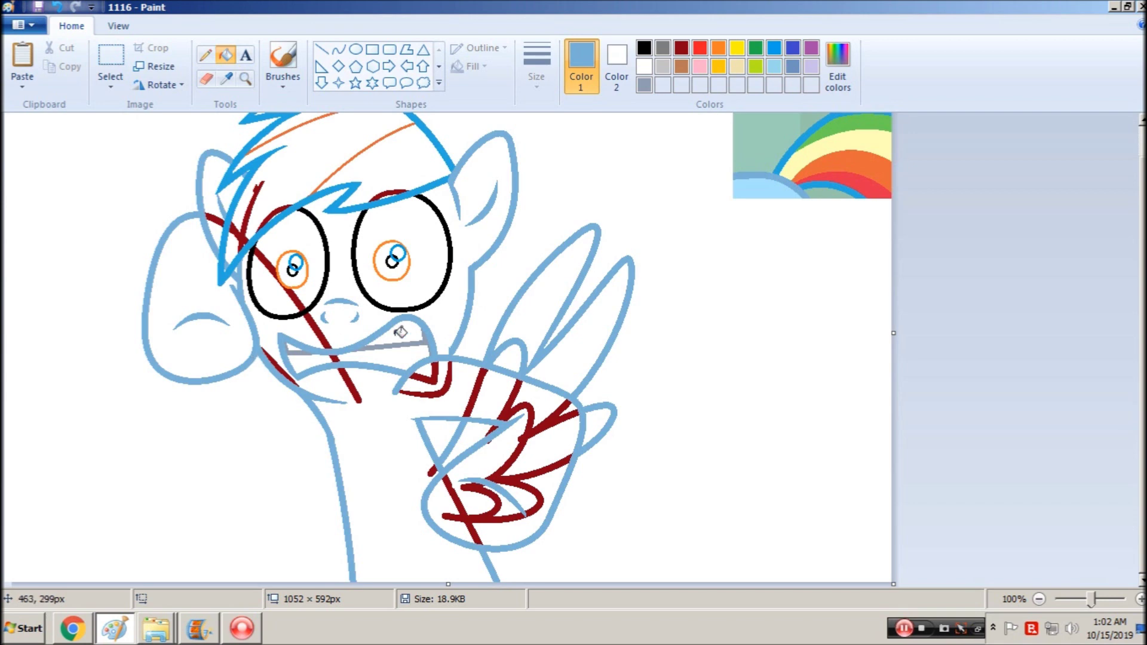
{"action": "scroll", "coordinate": [400, 332], "scroll_direction": "up", "scroll_amount": 1}
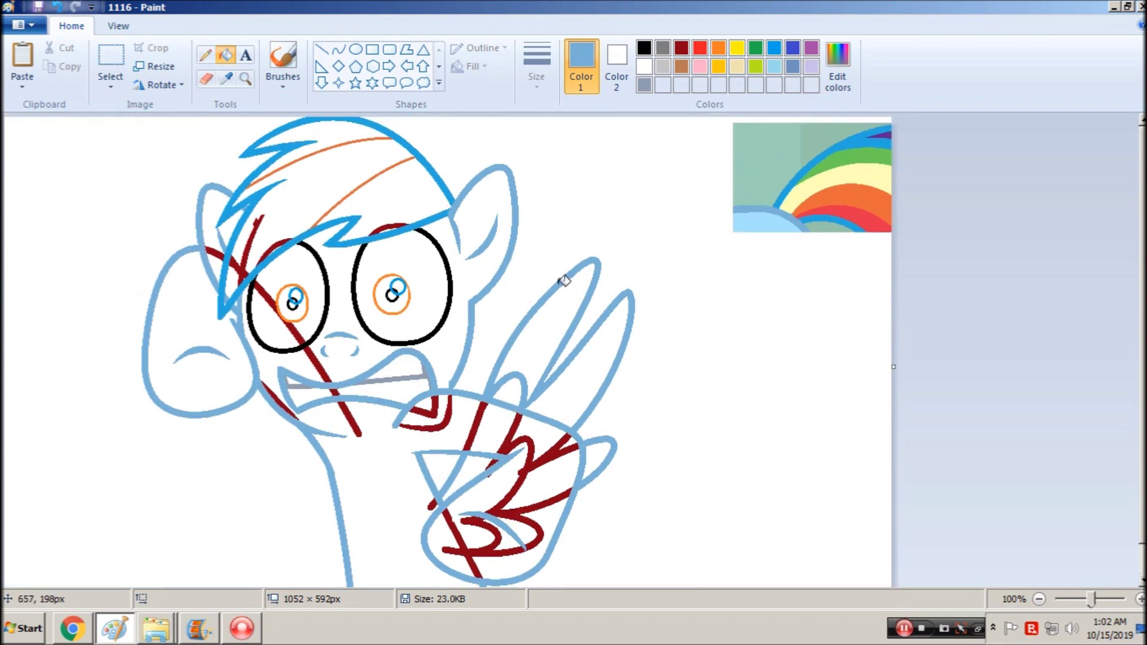
{"action": "key", "text": "ctrl+a"}
{"action": "left_click", "coordinate": [338, 49]}
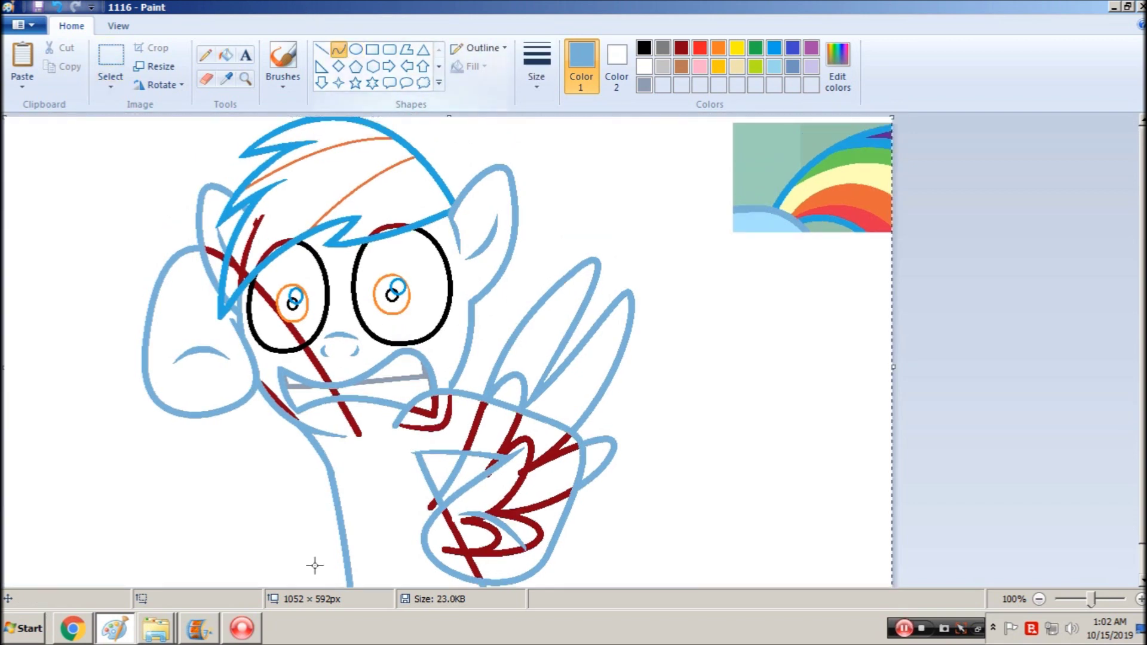
{"action": "left_click", "coordinate": [213, 631]}
{"action": "left_click", "coordinate": [211, 630]}
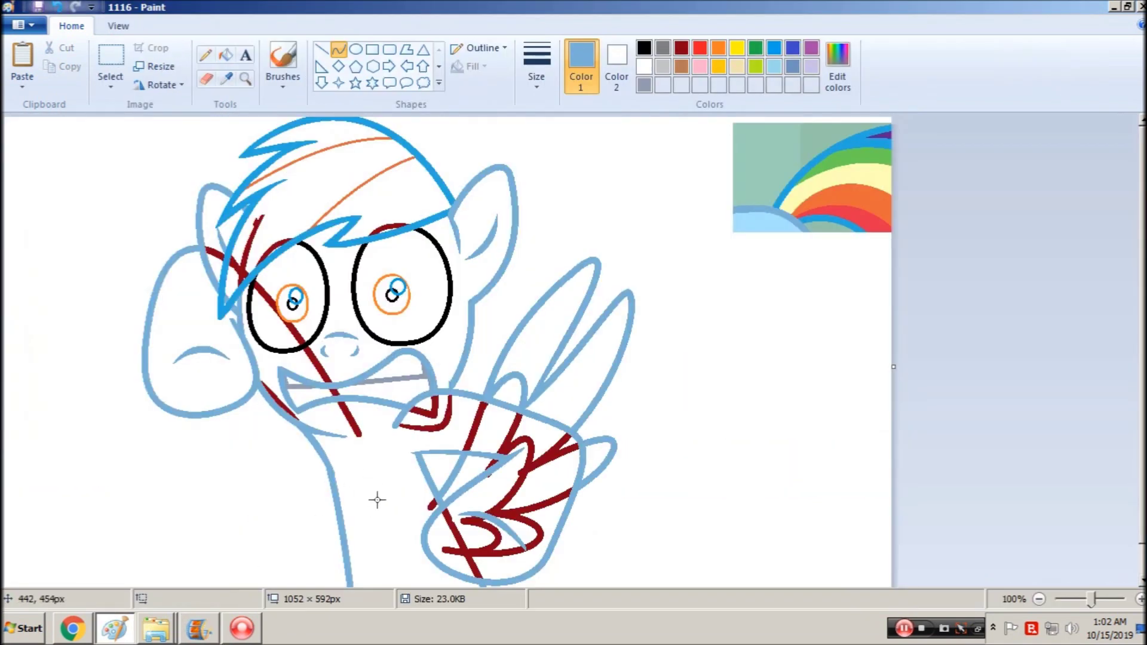
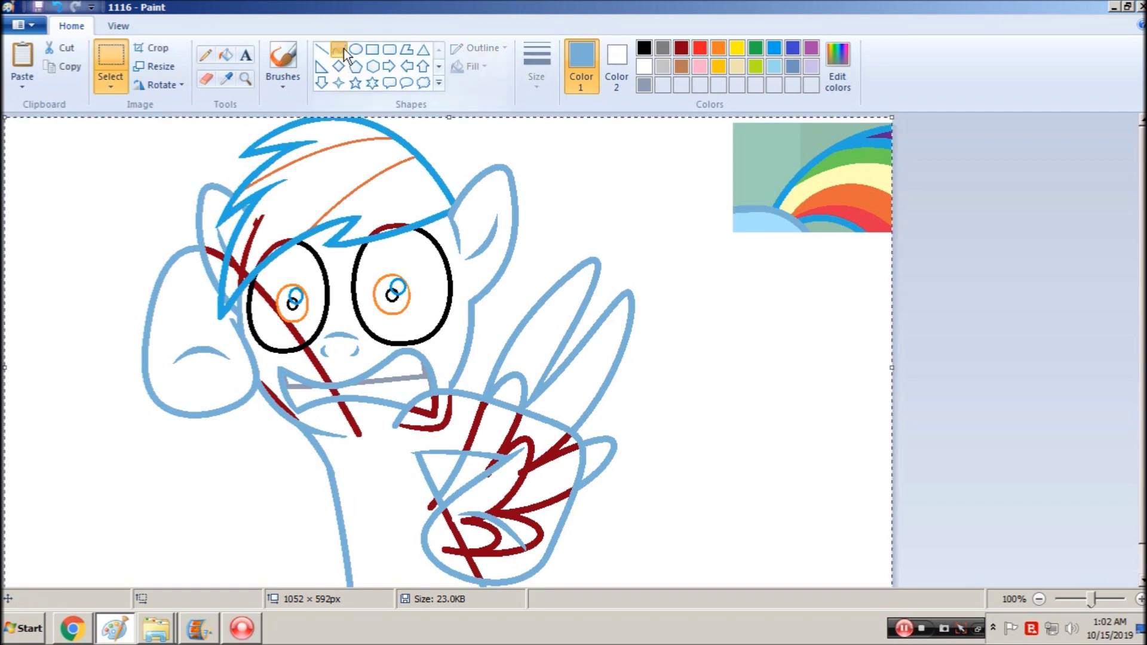
{"action": "left_click", "coordinate": [682, 52]}
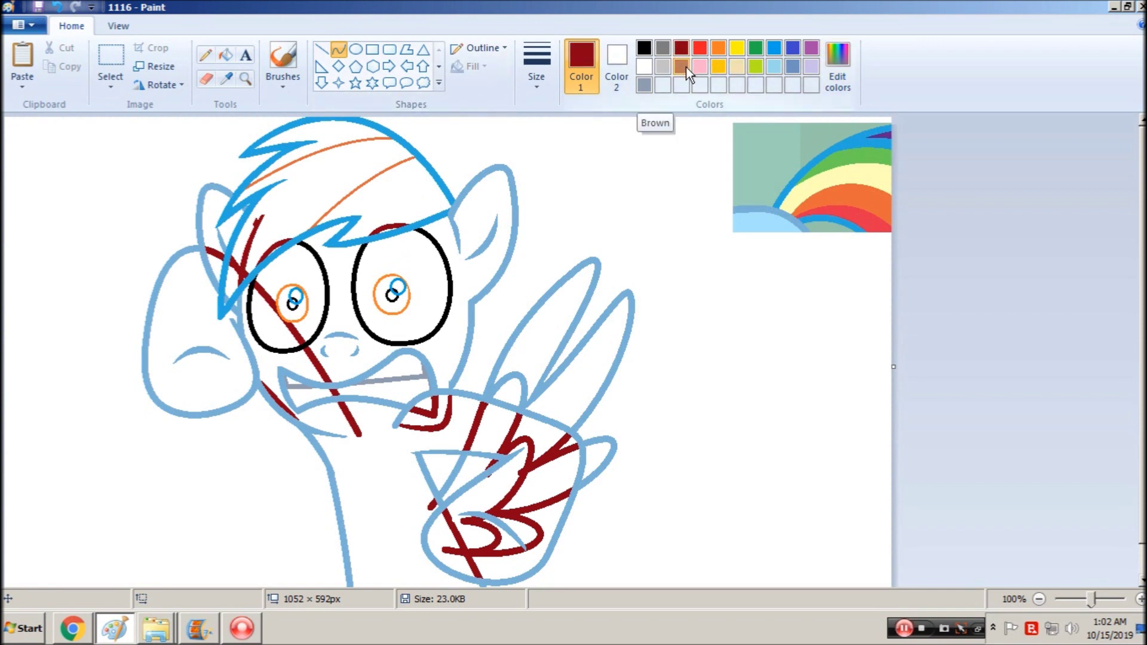
{"action": "left_click", "coordinate": [794, 52]}
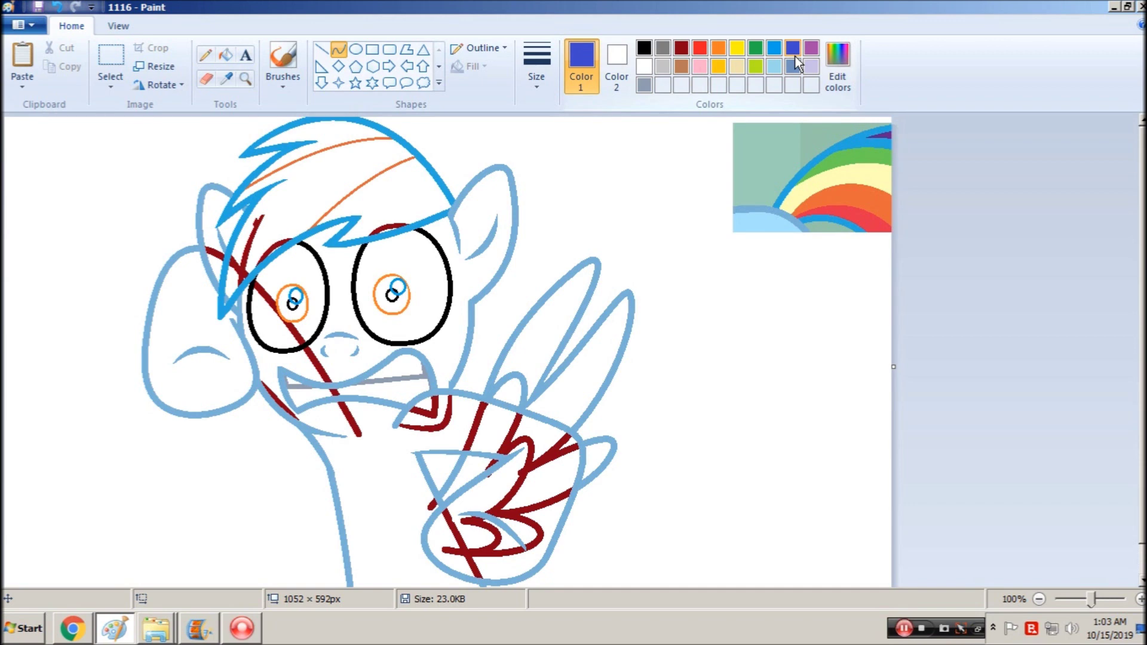
Recolour a small leftover feather segment inside the foreleg's bend light blue and ready the Curve tool in orange
{"action": "left_click", "coordinate": [225, 78]}
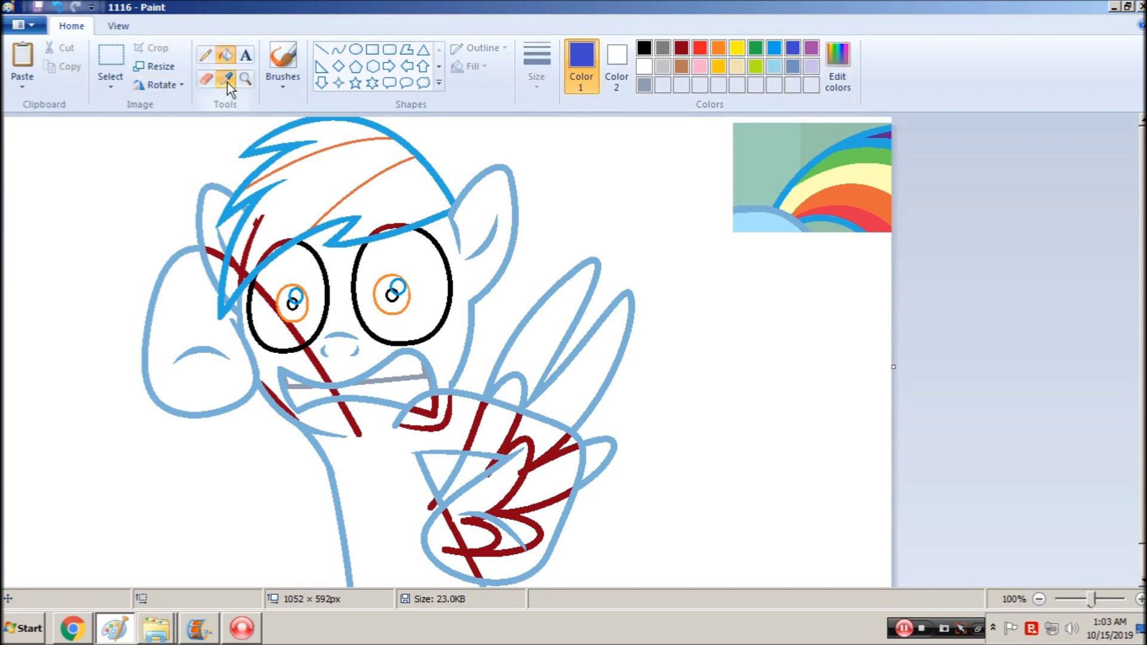
{"action": "left_click", "coordinate": [526, 408]}
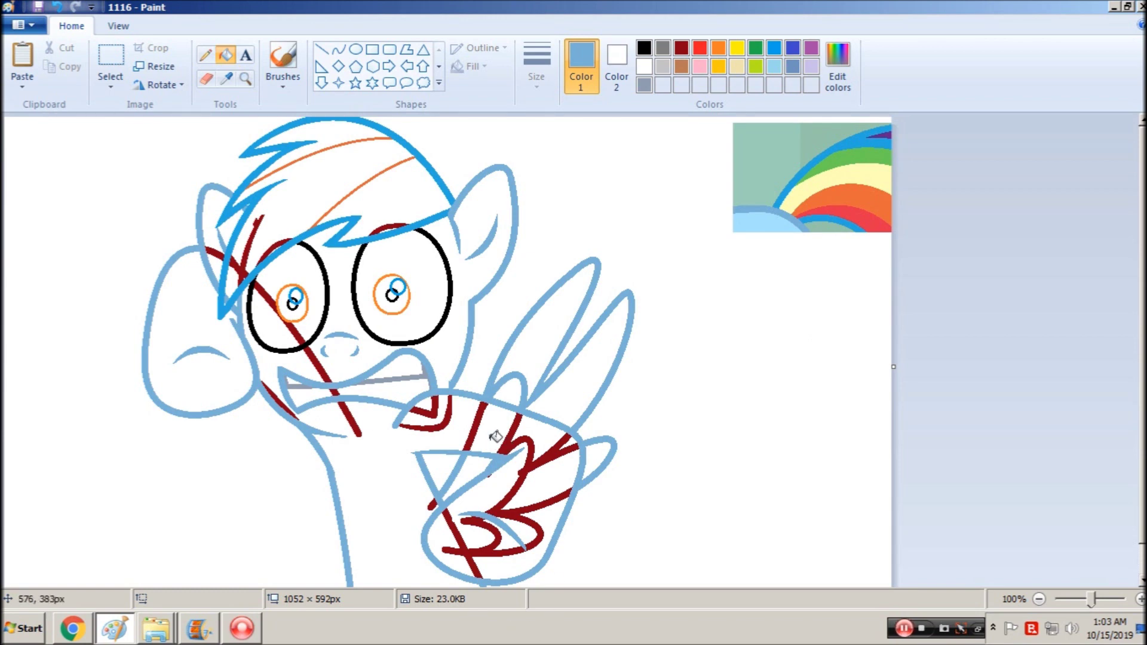
{"action": "key", "text": "ctrl+a"}
{"action": "left_click", "coordinate": [338, 49]}
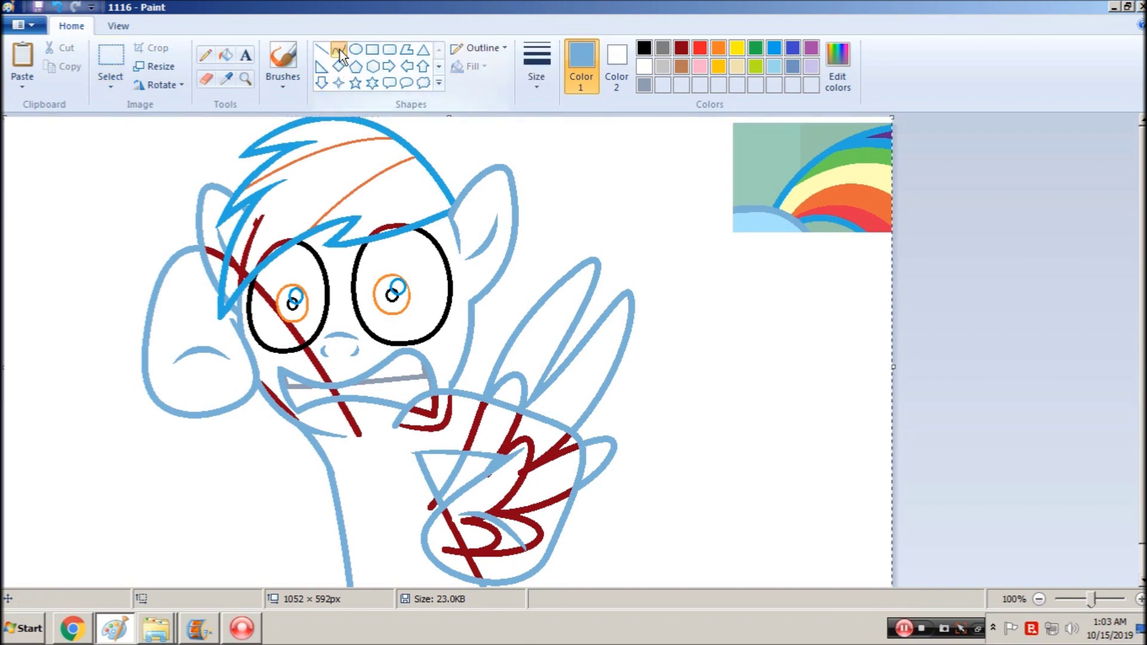
{"action": "left_click", "coordinate": [718, 47]}
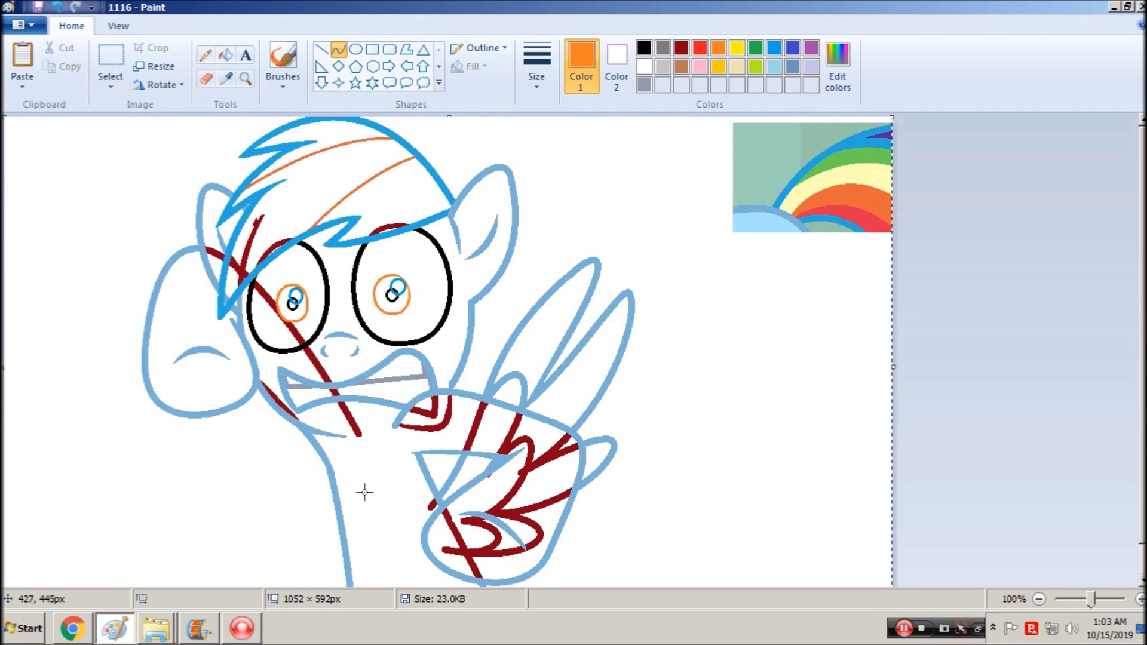
Switch to the YouTube music video in Chrome, lower its playback volume and return to the Paint drawing
{"action": "left_click", "coordinate": [72, 627]}
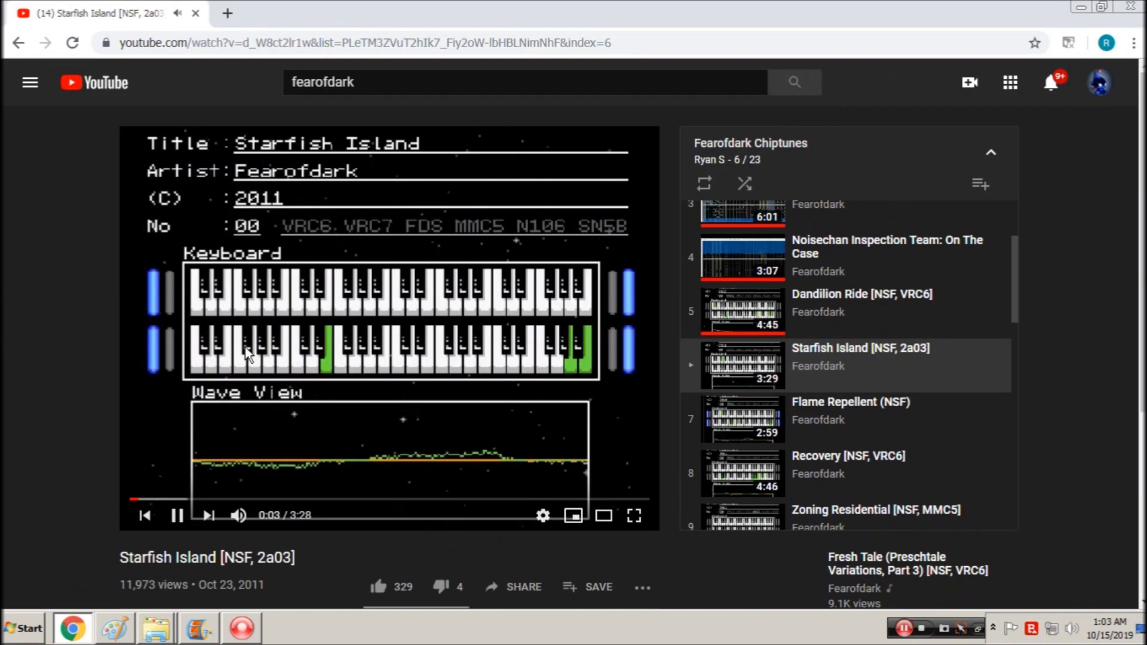
{"action": "mouse_move", "coordinate": [239, 515]}
{"action": "left_click_drag", "start_coordinate": [285, 516], "coordinate": [273, 519]}
{"action": "mouse_move", "coordinate": [114, 629]}
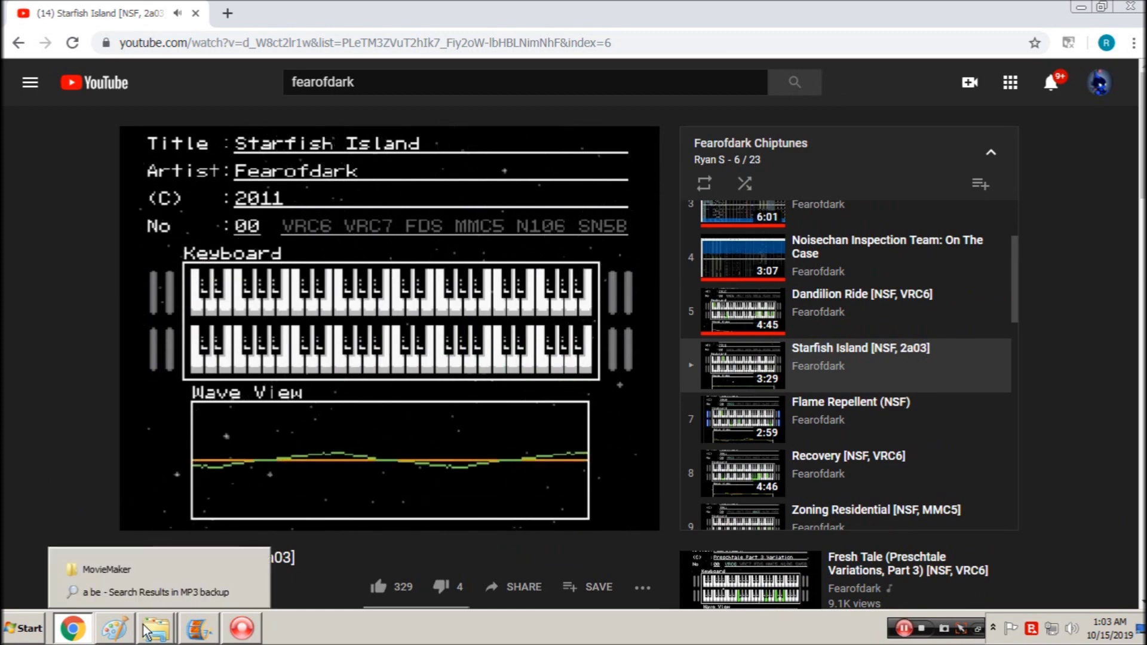
{"action": "scroll", "coordinate": [179, 538], "scroll_direction": "down", "scroll_amount": 3}
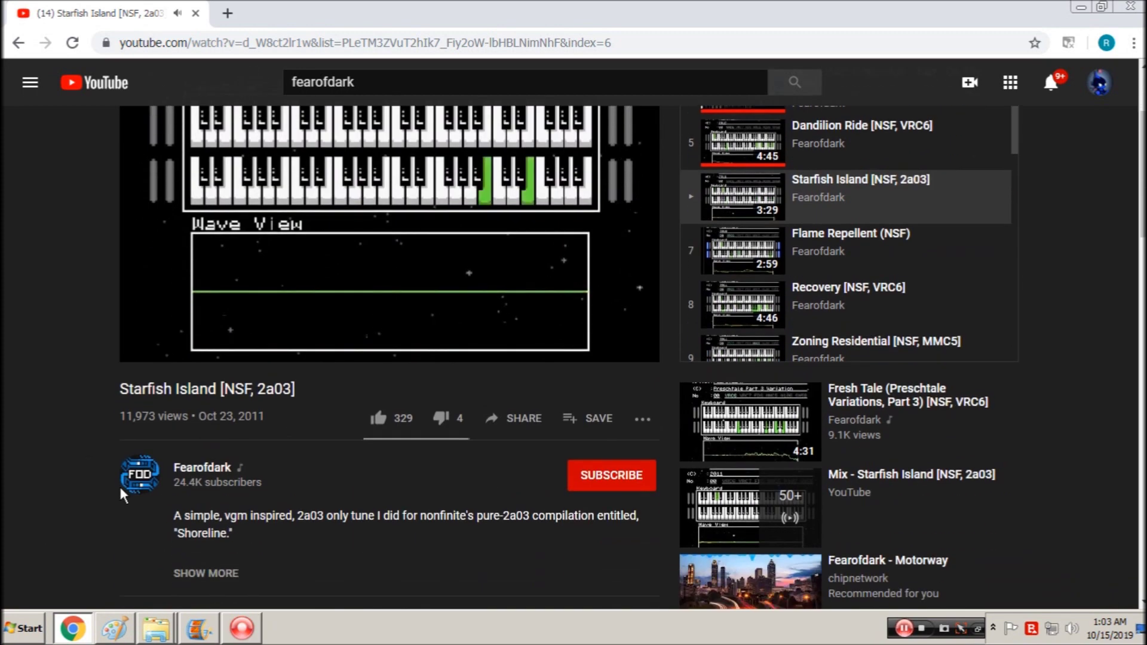
{"action": "left_click", "coordinate": [114, 628]}
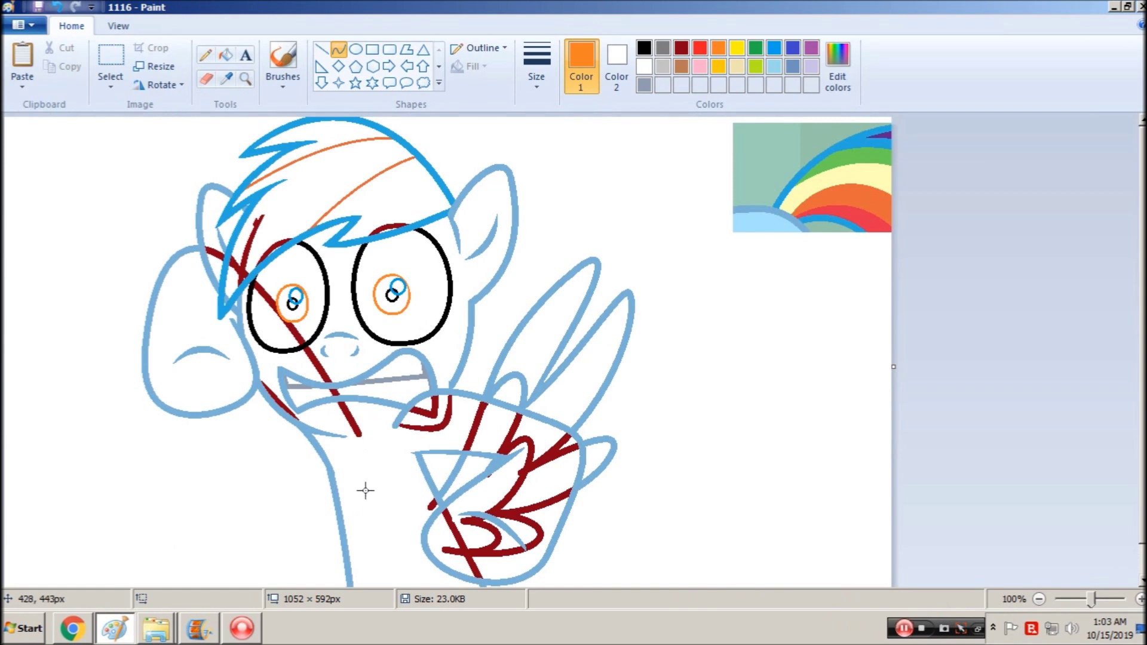
Try to draw and reposition a long pink curve from the chest up across the face for the second wing, and undo it
{"action": "left_click", "coordinate": [699, 66]}
{"action": "left_click_drag", "start_coordinate": [370, 495], "coordinate": [294, 234]}
{"action": "left_click_drag", "start_coordinate": [351, 390], "coordinate": [354, 293]}
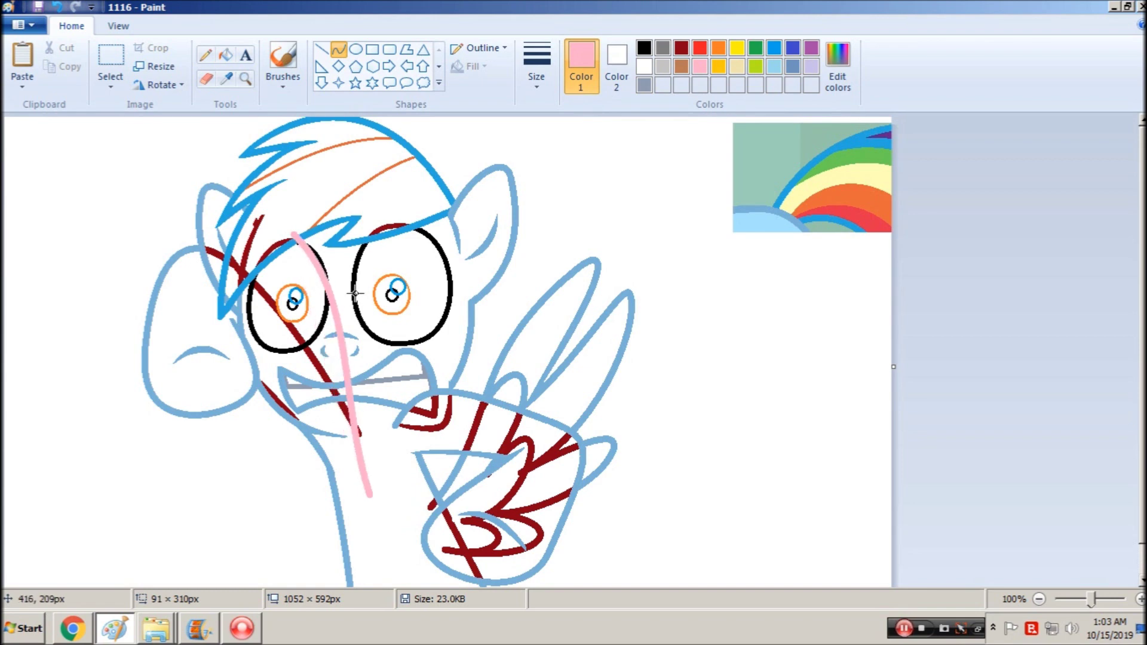
{"action": "left_click_drag", "start_coordinate": [354, 292], "coordinate": [354, 293]}
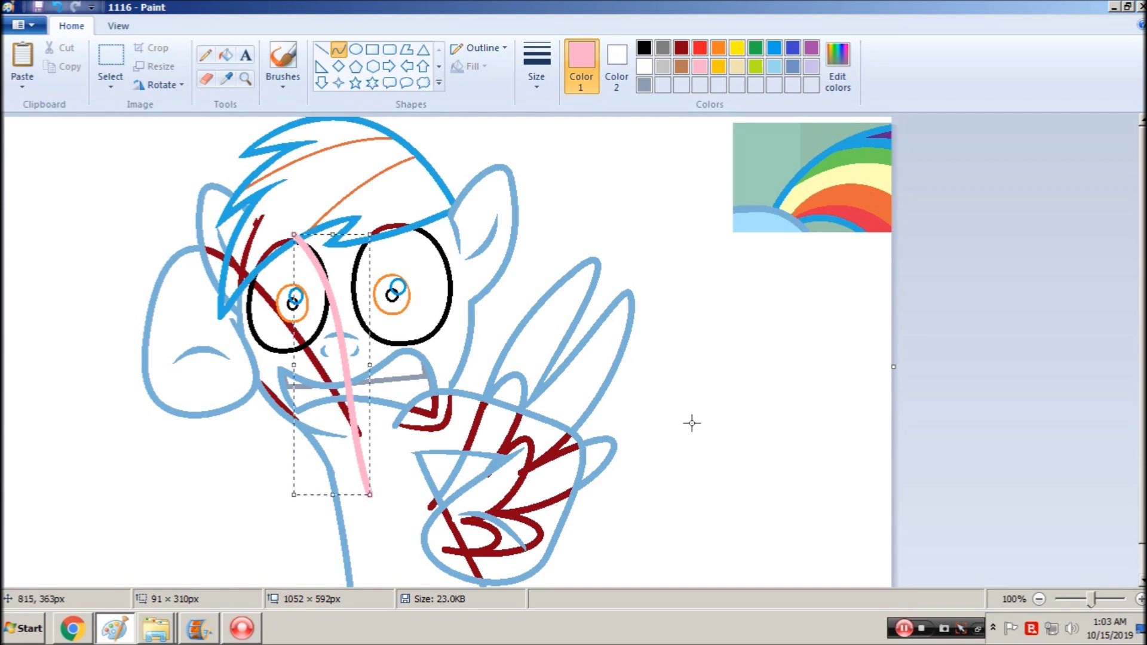
{"action": "left_click_drag", "start_coordinate": [327, 308], "coordinate": [320, 324]}
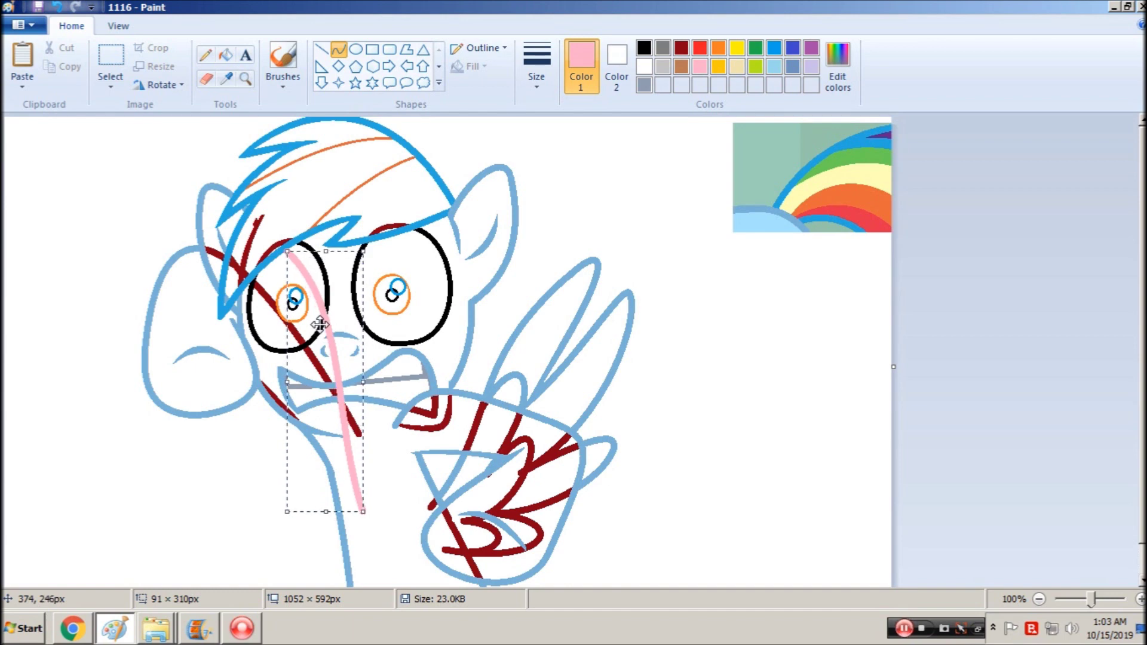
{"action": "left_click", "coordinate": [499, 329]}
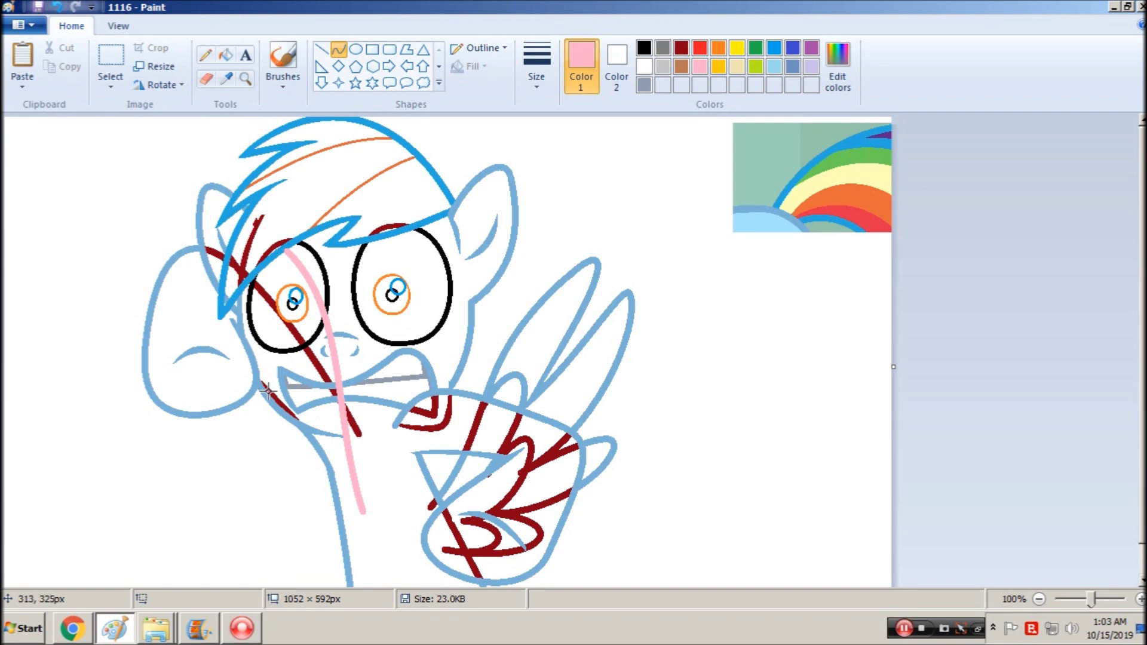
{"action": "scroll", "coordinate": [455, 440], "scroll_direction": "down", "scroll_amount": 1}
{"action": "key", "text": "ctrl+z"}
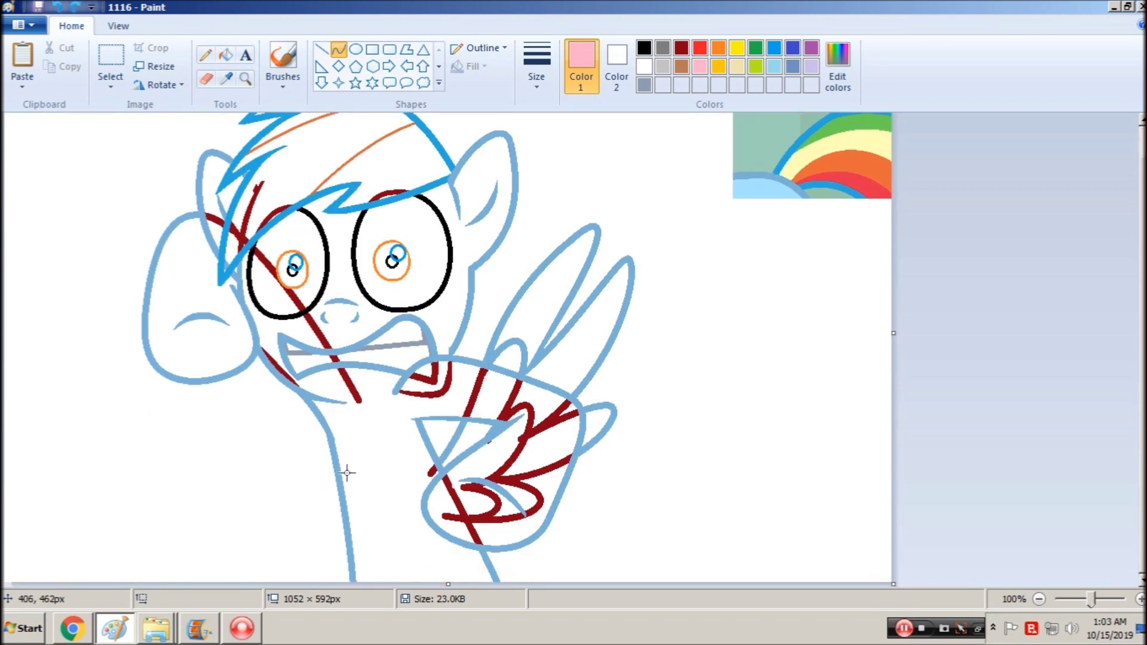
Draw the second wing's first long feather in pink curves, rising from the neck to the fringe and back down to the mouth
{"action": "left_click_drag", "start_coordinate": [351, 477], "coordinate": [342, 182]}
{"action": "left_click_drag", "start_coordinate": [348, 334], "coordinate": [307, 315]}
{"action": "mouse_move", "coordinate": [342, 183]}
{"action": "left_mouse_down"}
{"action": "mouse_move", "coordinate": [387, 376]}
{"action": "mouse_move", "coordinate": [388, 359]}
{"action": "left_mouse_up"}
{"action": "left_click", "coordinate": [463, 198]}
{"action": "left_click_drag", "start_coordinate": [358, 209], "coordinate": [357, 143]}
Draw a second long pink feather beside the first and a shorter third feather below it, both ending near the chin
{"action": "mouse_move", "coordinate": [383, 179]}
{"action": "left_mouse_down"}
{"action": "mouse_move", "coordinate": [400, 330]}
{"action": "mouse_move", "coordinate": [388, 412]}
{"action": "mouse_move", "coordinate": [376, 165]}
{"action": "mouse_move", "coordinate": [425, 284]}
{"action": "left_mouse_up"}
{"action": "left_click", "coordinate": [453, 229]}
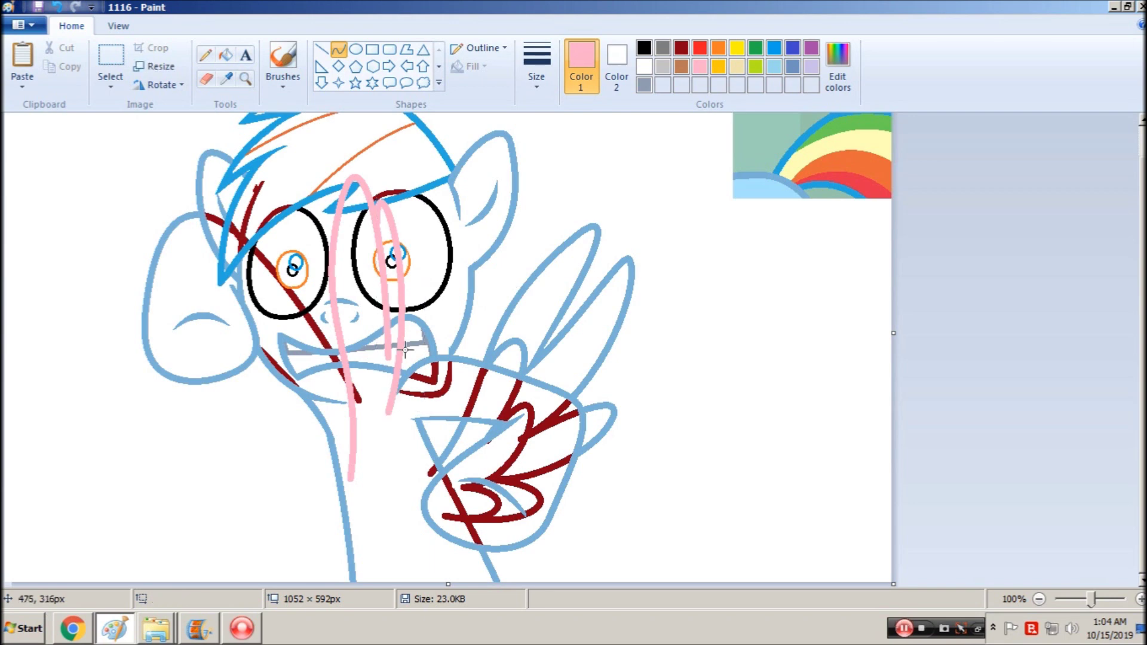
{"action": "mouse_move", "coordinate": [402, 326]}
{"action": "left_mouse_down"}
{"action": "mouse_move", "coordinate": [390, 446]}
{"action": "mouse_move", "coordinate": [414, 312]}
{"action": "mouse_move", "coordinate": [413, 395]}
{"action": "left_mouse_up"}
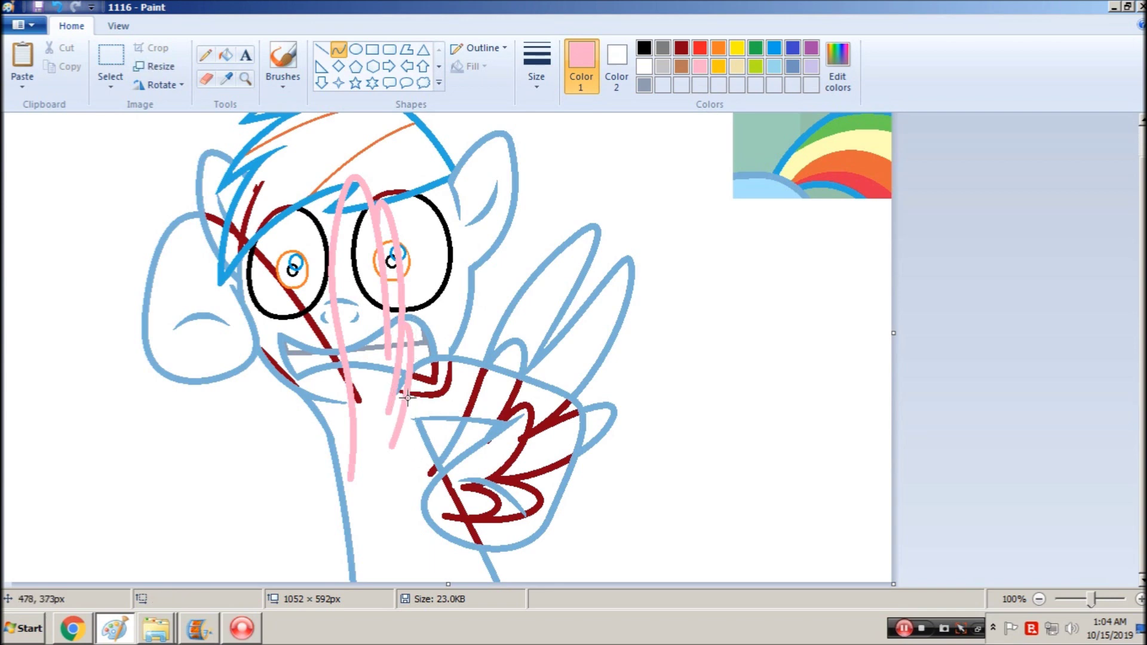
Draw a rounded fourth pink feather curving from the third feather's lower end back toward the chest, redoing its curve once
{"action": "left_click_drag", "start_coordinate": [405, 394], "coordinate": [365, 514]}
{"action": "mouse_move", "coordinate": [411, 395]}
{"action": "left_mouse_down"}
{"action": "mouse_move", "coordinate": [405, 473]}
{"action": "mouse_move", "coordinate": [421, 473]}
{"action": "mouse_move", "coordinate": [410, 439]}
{"action": "left_mouse_up"}
{"action": "key", "text": "ctrl+z"}
{"action": "mouse_move", "coordinate": [409, 395]}
{"action": "left_mouse_down"}
{"action": "mouse_move", "coordinate": [373, 507]}
{"action": "mouse_move", "coordinate": [421, 403]}
{"action": "mouse_move", "coordinate": [420, 458]}
{"action": "left_mouse_up"}
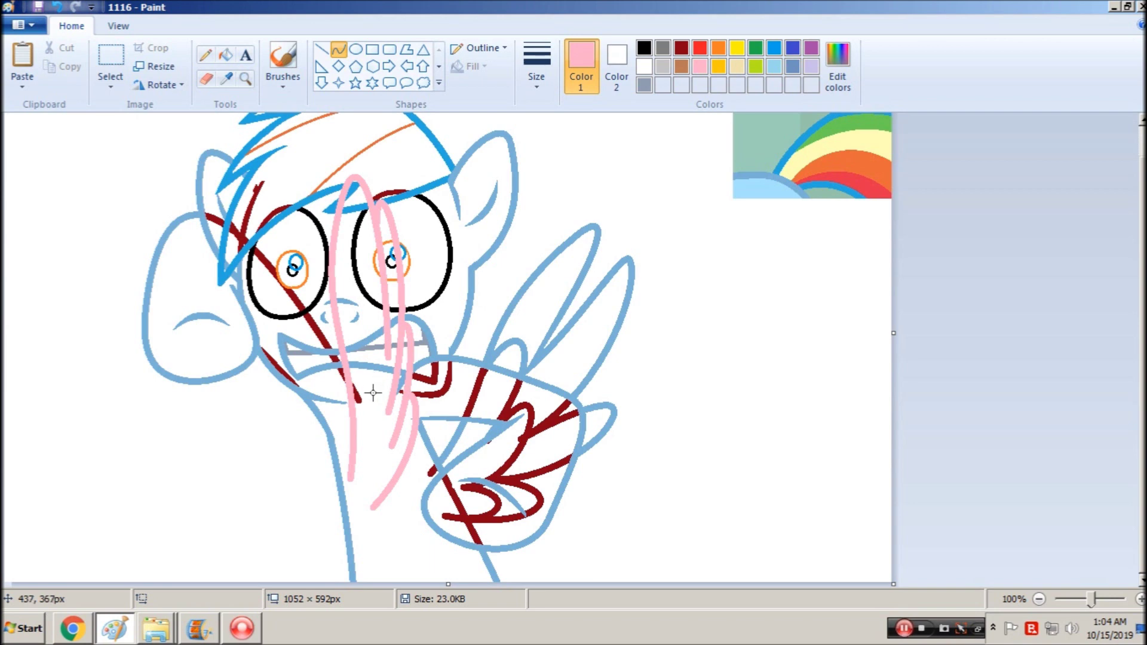
Trim the lower end of the pink third feather above the rounded fourth feather by deleting small selected areas
{"action": "left_click", "coordinate": [111, 65]}
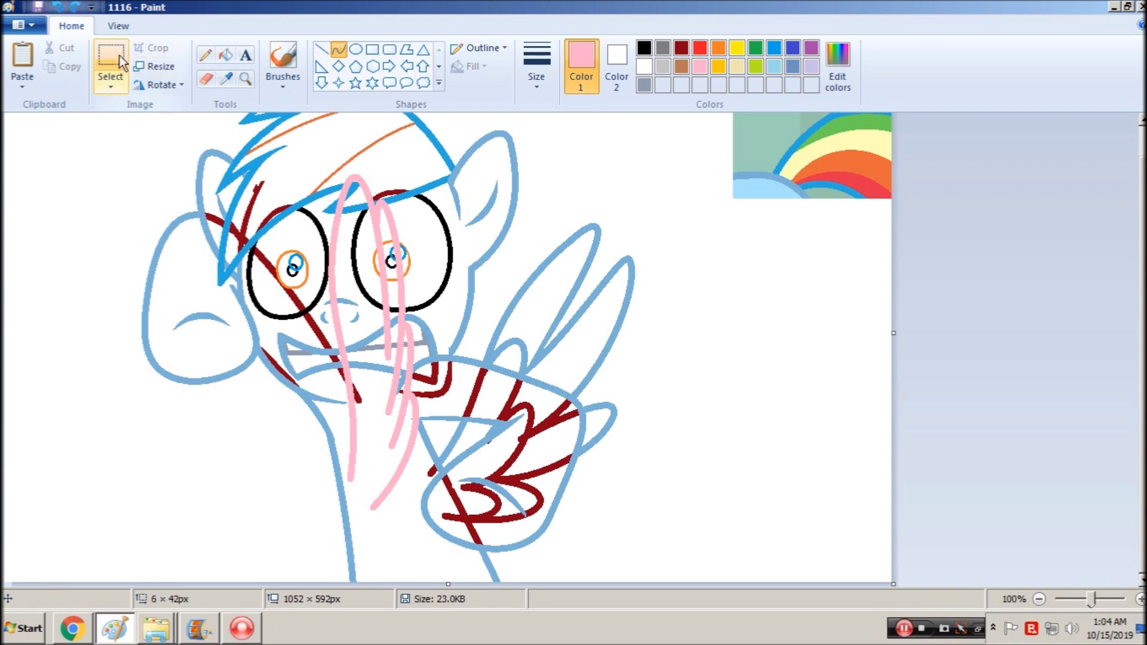
{"action": "left_click_drag", "start_coordinate": [394, 437], "coordinate": [376, 460]}
{"action": "key", "text": "Delete"}
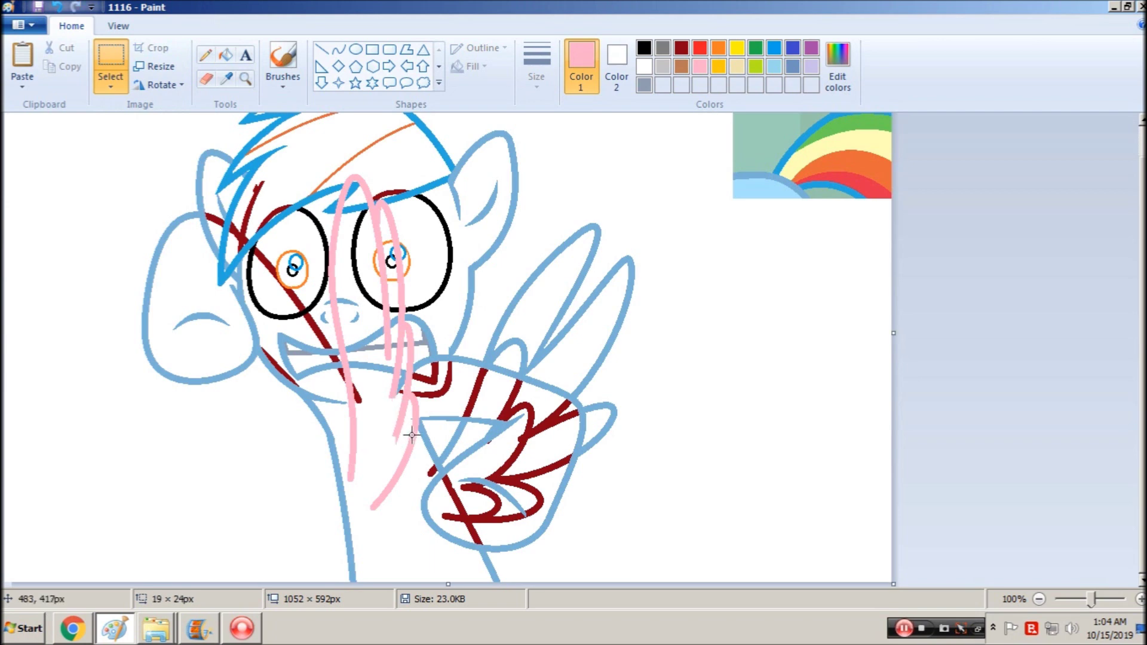
{"action": "left_click_drag", "start_coordinate": [399, 431], "coordinate": [381, 446]}
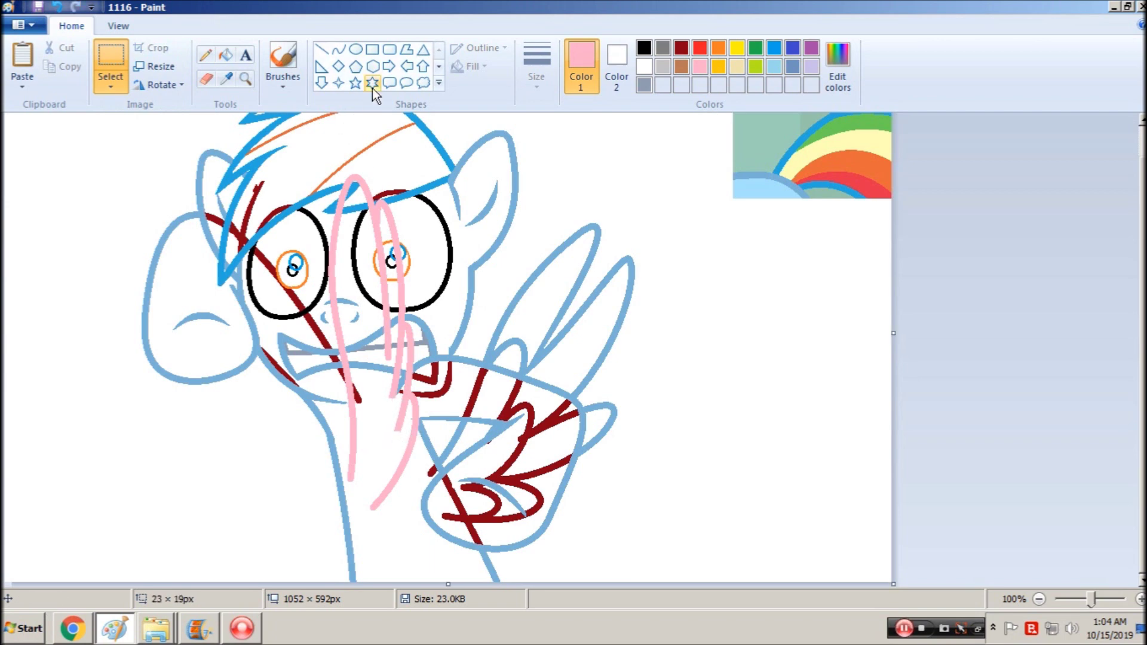
Draw short pink curves between the lower ends of the feathers to form the second wing's inner feather tips
{"action": "left_click", "coordinate": [338, 49]}
{"action": "mouse_move", "coordinate": [375, 389]}
{"action": "left_mouse_down"}
{"action": "mouse_move", "coordinate": [384, 423]}
{"action": "mouse_move", "coordinate": [388, 314]}
{"action": "left_mouse_up"}
{"action": "left_click_drag", "start_coordinate": [396, 342], "coordinate": [406, 364]}
{"action": "left_click", "coordinate": [434, 401]}
{"action": "mouse_move", "coordinate": [383, 422]}
{"action": "left_mouse_down"}
{"action": "mouse_move", "coordinate": [379, 468]}
{"action": "mouse_move", "coordinate": [403, 372]}
{"action": "left_mouse_up"}
{"action": "mouse_move", "coordinate": [403, 380]}
{"action": "left_mouse_down"}
{"action": "mouse_move", "coordinate": [404, 441]}
{"action": "mouse_move", "coordinate": [441, 435]}
{"action": "mouse_move", "coordinate": [396, 452]}
{"action": "mouse_move", "coordinate": [386, 489]}
{"action": "left_mouse_up"}
{"action": "mouse_move", "coordinate": [395, 439]}
{"action": "left_mouse_down"}
{"action": "mouse_move", "coordinate": [403, 424]}
{"action": "mouse_move", "coordinate": [411, 452]}
{"action": "left_mouse_up"}
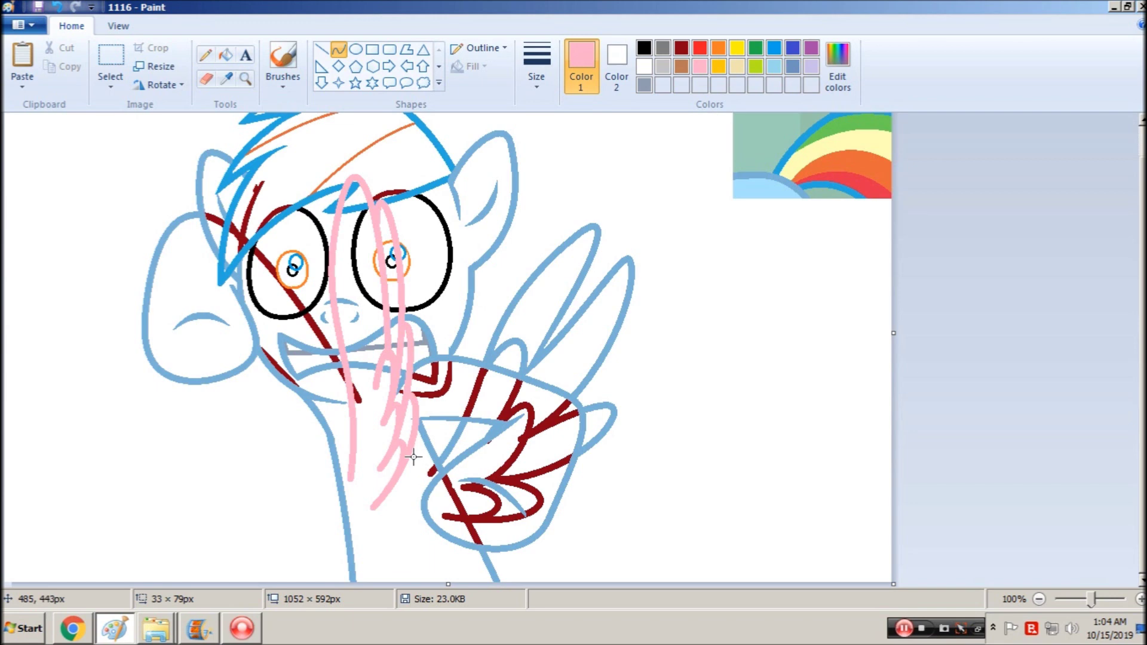
Draw a long pink curve down the wing's inner edge to the fourth feather's tip and connect the inner feathers
{"action": "left_click", "coordinate": [475, 387]}
{"action": "left_click_drag", "start_coordinate": [374, 385], "coordinate": [362, 477]}
{"action": "mouse_move", "coordinate": [373, 416]}
{"action": "left_mouse_down"}
{"action": "mouse_move", "coordinate": [375, 401]}
{"action": "mouse_move", "coordinate": [377, 463]}
{"action": "mouse_move", "coordinate": [388, 442]}
{"action": "mouse_move", "coordinate": [376, 385]}
{"action": "mouse_move", "coordinate": [368, 501]}
{"action": "left_mouse_up"}
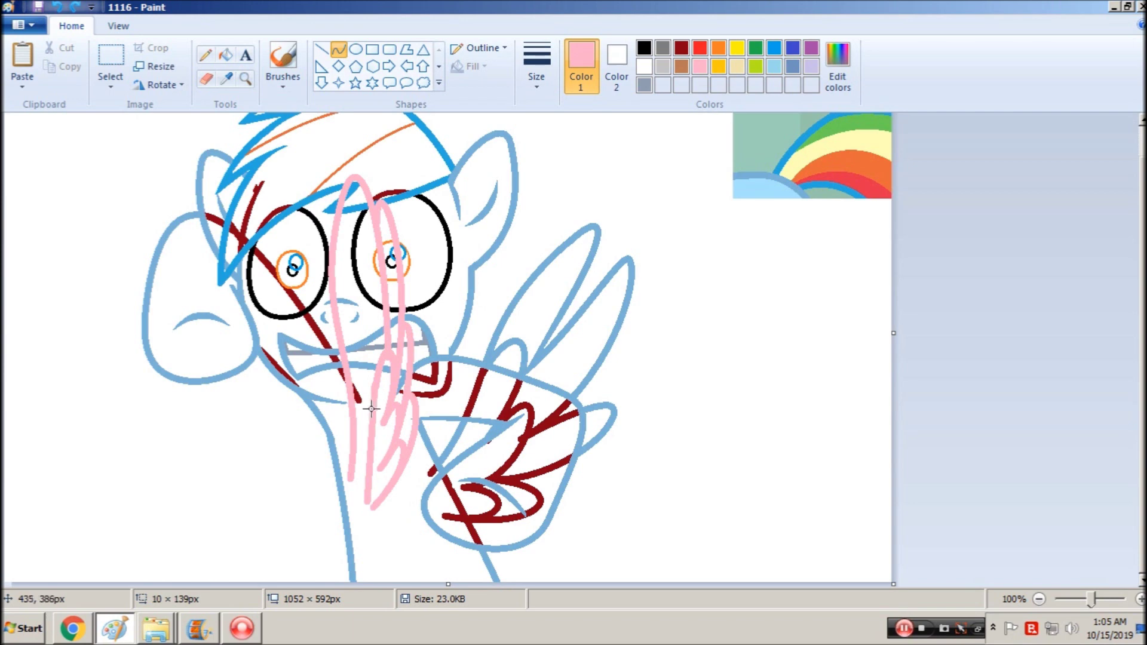
{"action": "left_click_drag", "start_coordinate": [372, 412], "coordinate": [399, 459]}
{"action": "left_click", "coordinate": [483, 446]}
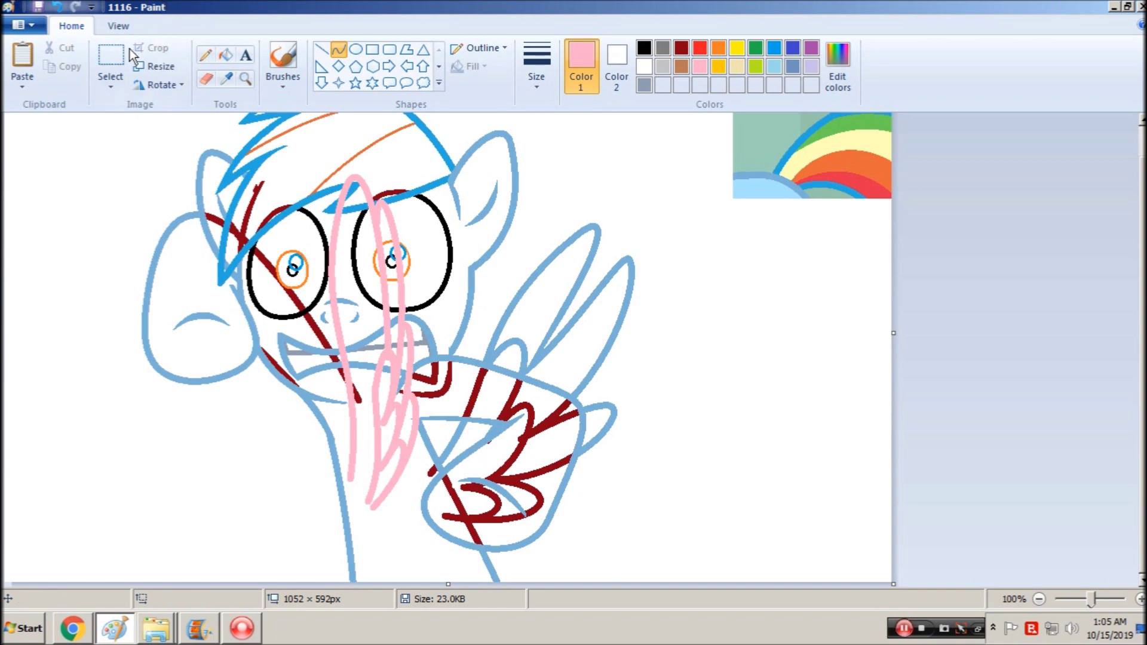
Save the drawing with the pink second wing
{"action": "left_click", "coordinate": [110, 60]}
{"action": "scroll", "coordinate": [568, 229], "scroll_direction": "up", "scroll_amount": 2}
{"action": "key", "text": "ctrl+a"}
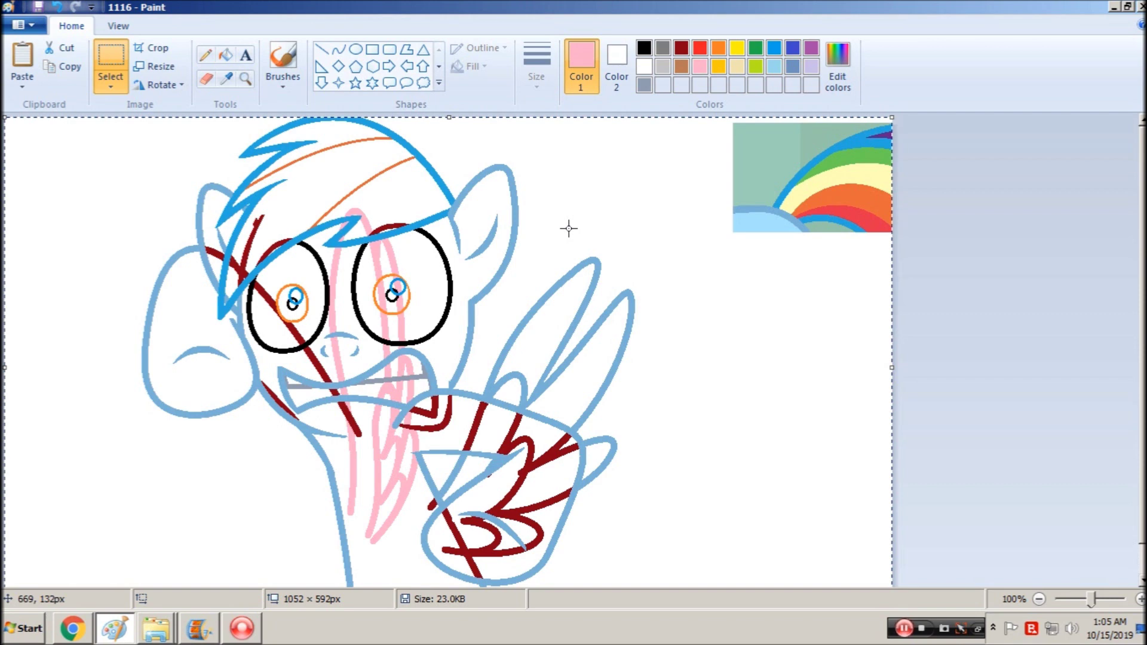
{"action": "left_click", "coordinate": [568, 228]}
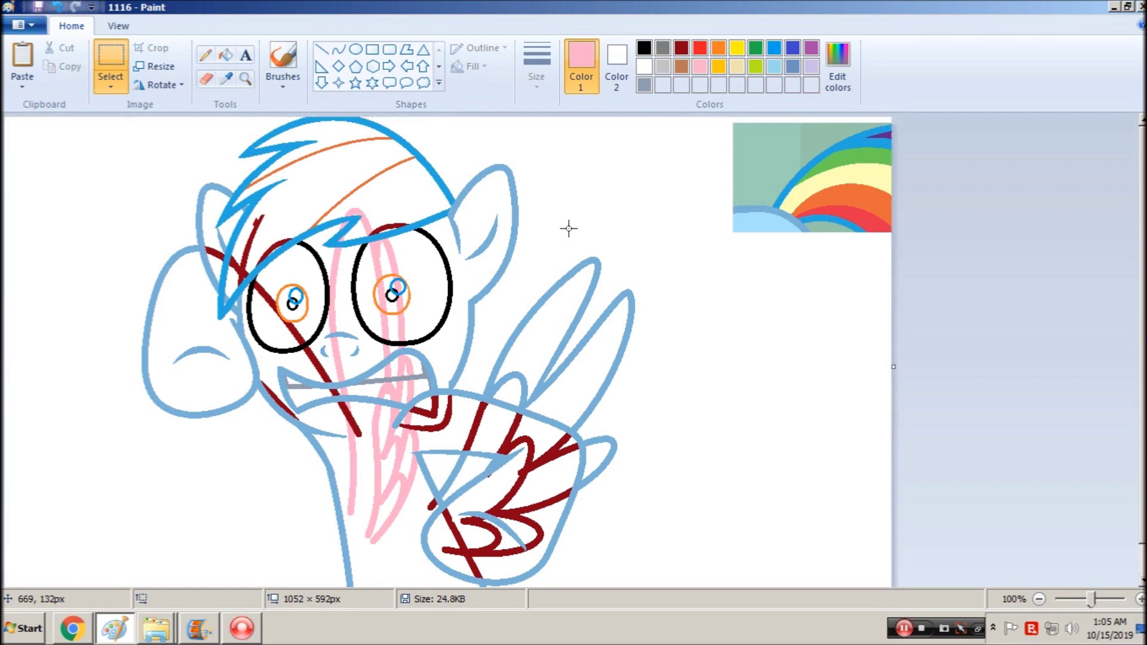
{"action": "scroll", "coordinate": [568, 228], "scroll_direction": "down", "scroll_amount": 1}
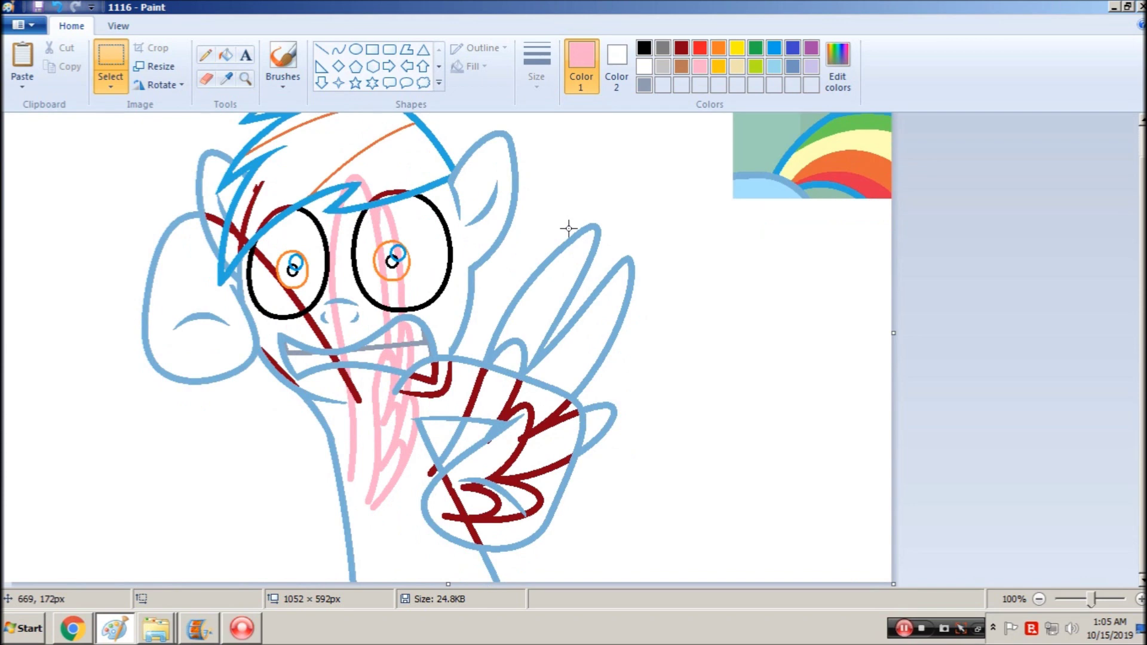
Try to erase the light blue outline around the right ear with a white fill, and undo it
{"action": "left_click", "coordinate": [245, 78]}
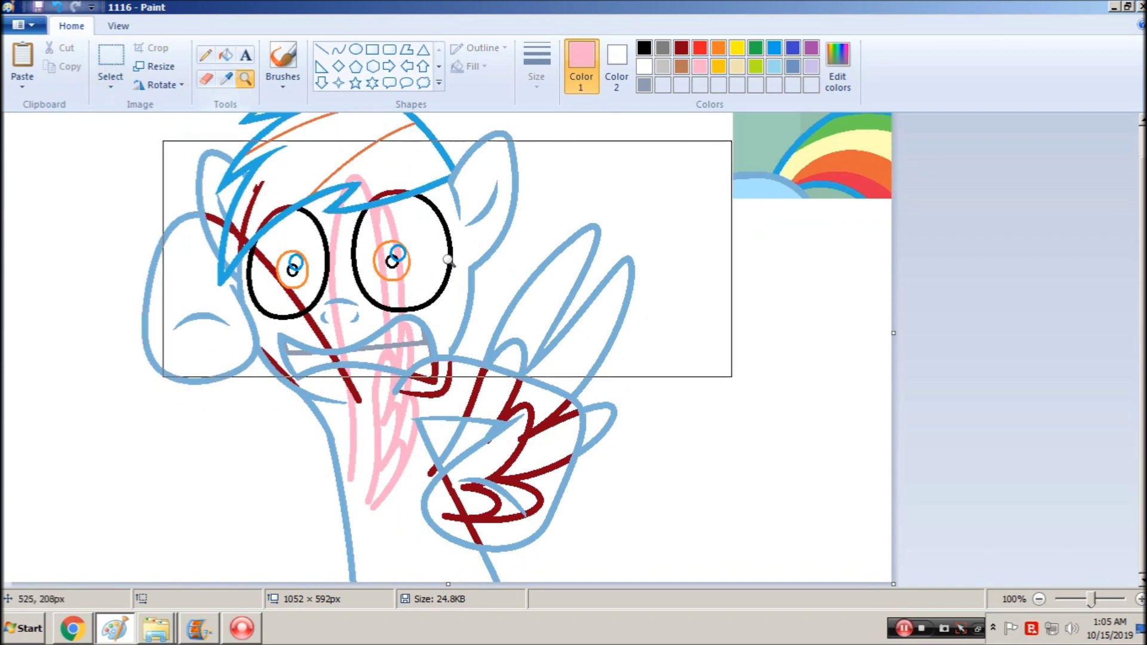
{"action": "left_click", "coordinate": [447, 260]}
{"action": "left_click", "coordinate": [226, 56]}
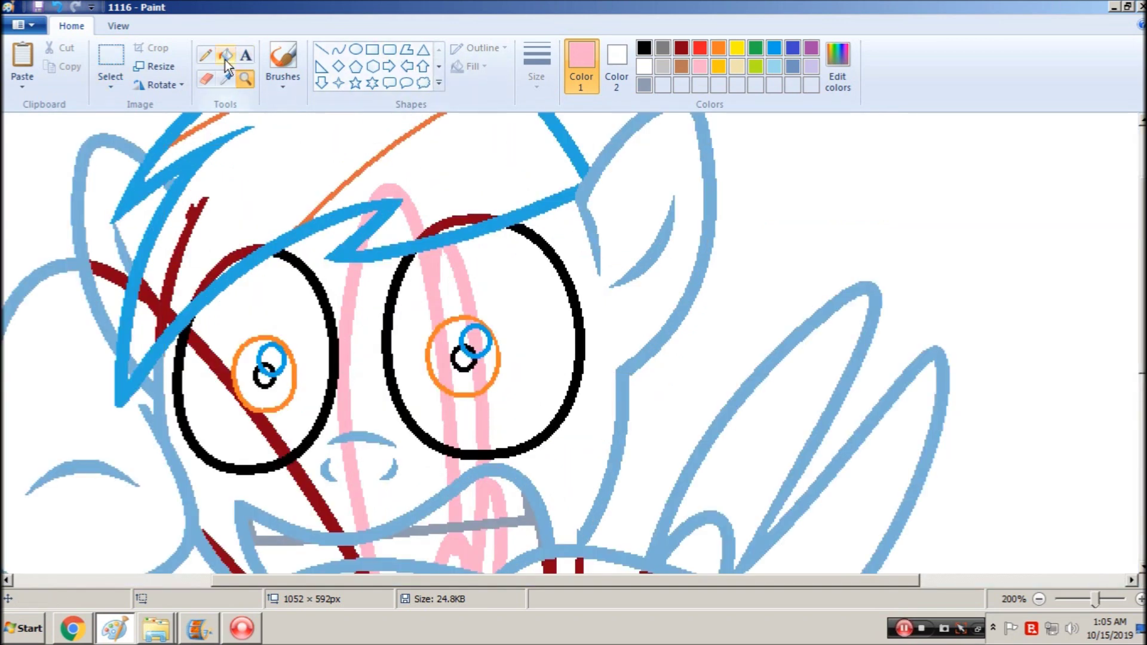
{"action": "right_click", "coordinate": [581, 189]}
{"action": "key", "text": "ctrl+a"}
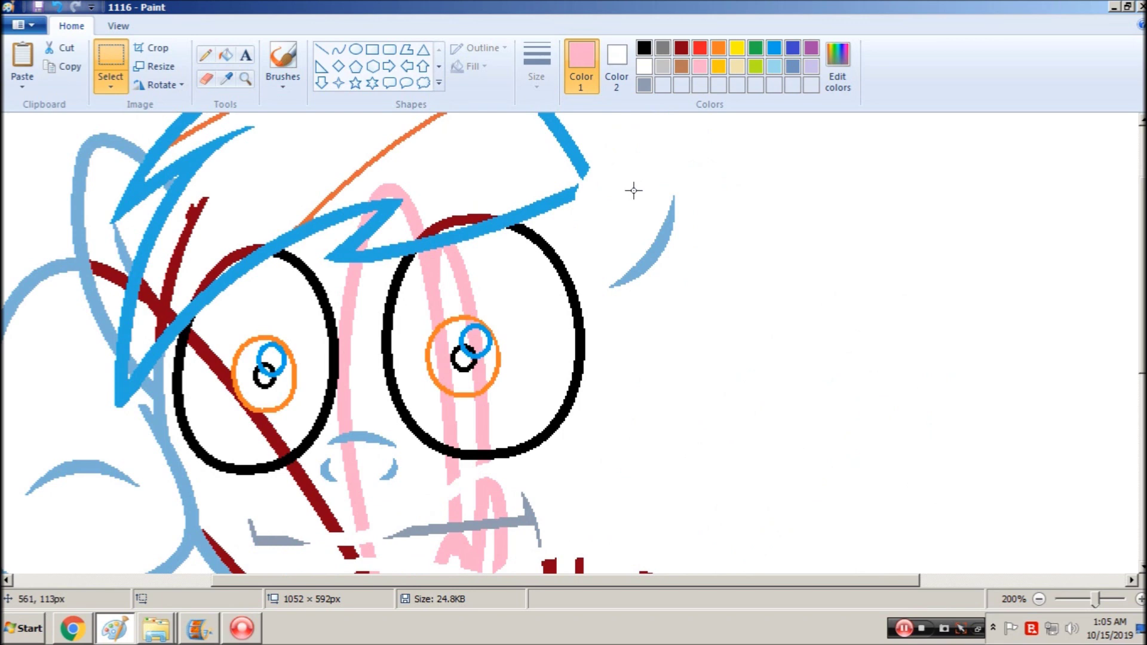
{"action": "left_click", "coordinate": [226, 56]}
{"action": "right_click", "coordinate": [663, 238]}
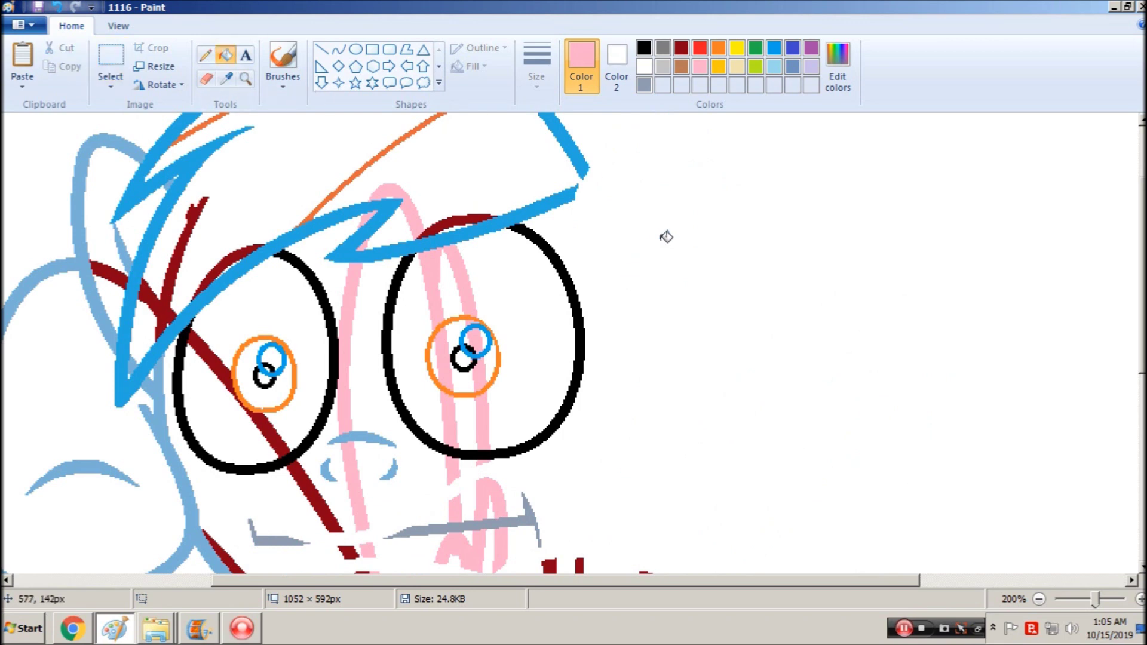
{"action": "key", "text": "ctrl+a"}
{"action": "key", "text": "ctrl+z"}
{"action": "key", "text": "ctrl+z"}
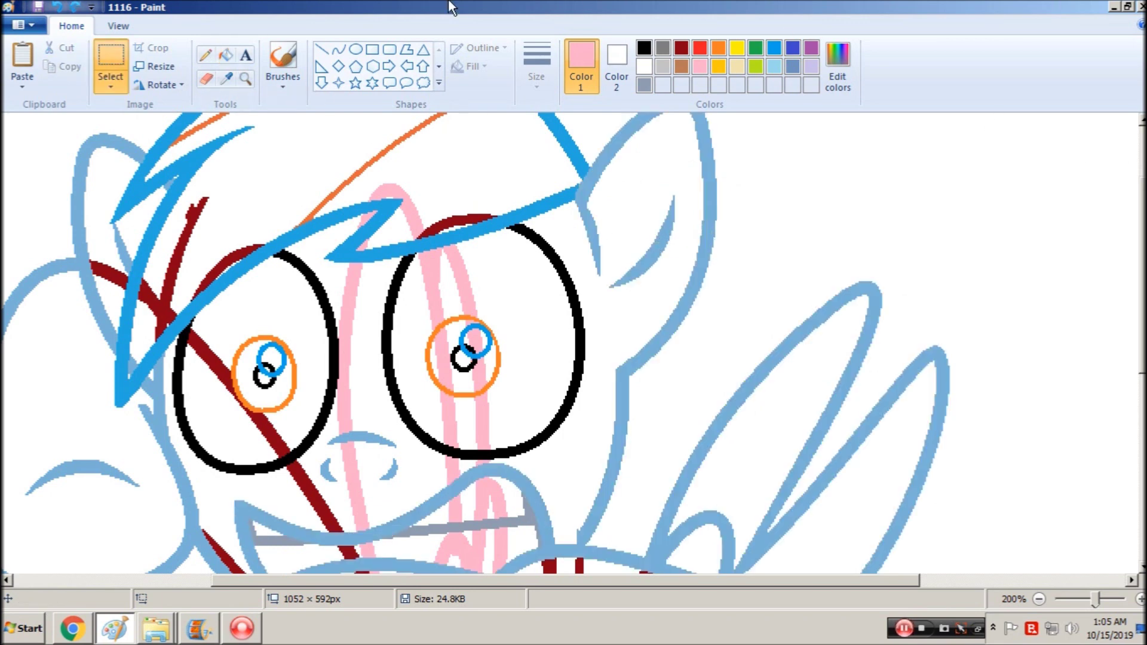
Draw three straight black eyelashes at the outer upper edge of the right eye and taper them with white lines
{"action": "left_click", "coordinate": [321, 50]}
{"action": "left_click", "coordinate": [536, 66]}
{"action": "left_click", "coordinate": [520, 188]}
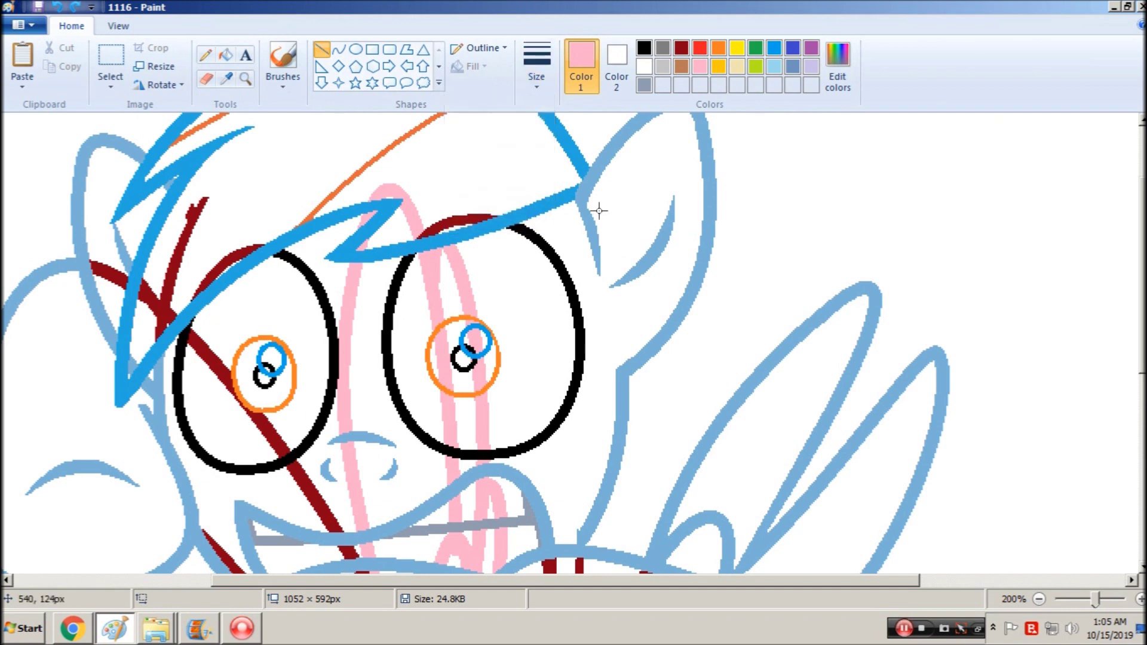
{"action": "left_click", "coordinate": [645, 48]}
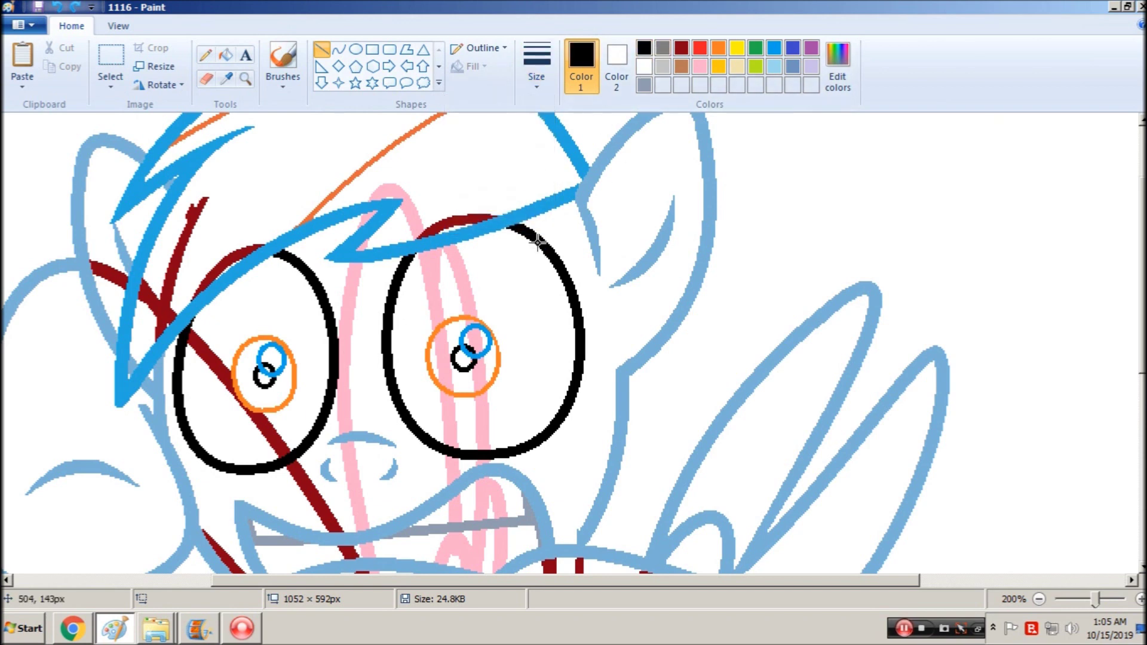
{"action": "mouse_move", "coordinate": [517, 224]}
{"action": "left_mouse_down"}
{"action": "mouse_move", "coordinate": [556, 178]}
{"action": "mouse_move", "coordinate": [529, 201]}
{"action": "mouse_move", "coordinate": [548, 174]}
{"action": "left_mouse_up"}
{"action": "left_click_drag", "start_coordinate": [534, 233], "coordinate": [587, 199]}
{"action": "mouse_move", "coordinate": [549, 237]}
{"action": "left_mouse_down"}
{"action": "mouse_move", "coordinate": [603, 187]}
{"action": "mouse_move", "coordinate": [547, 237]}
{"action": "mouse_move", "coordinate": [615, 229]}
{"action": "left_mouse_up"}
{"action": "left_click", "coordinate": [591, 227]}
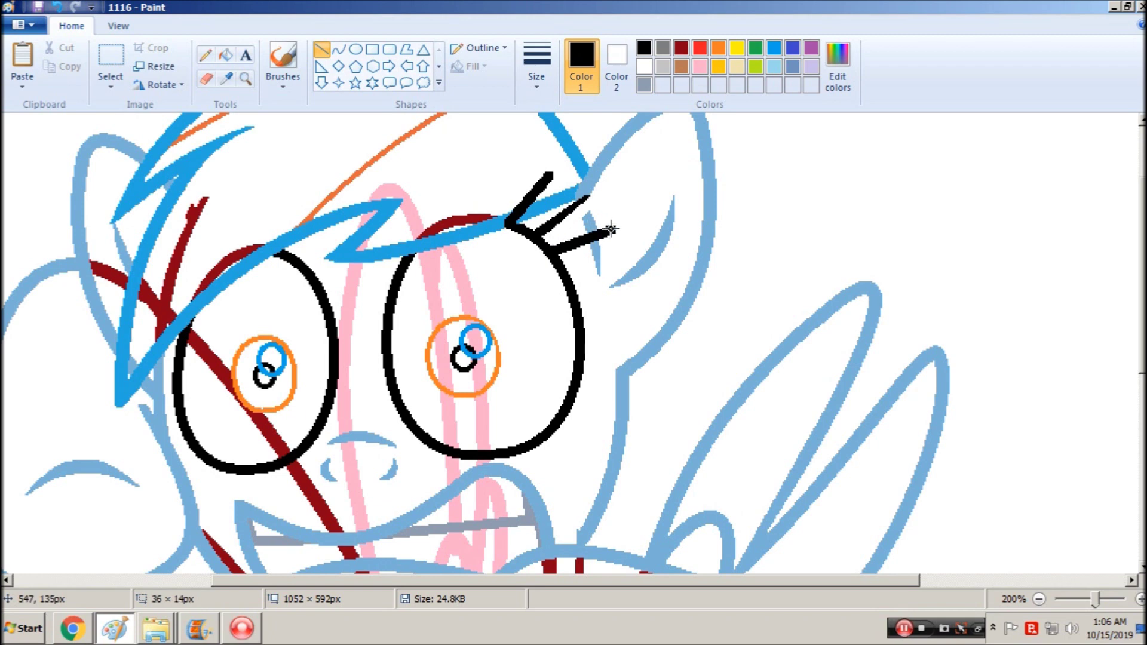
{"action": "left_click_drag", "start_coordinate": [564, 255], "coordinate": [633, 219]}
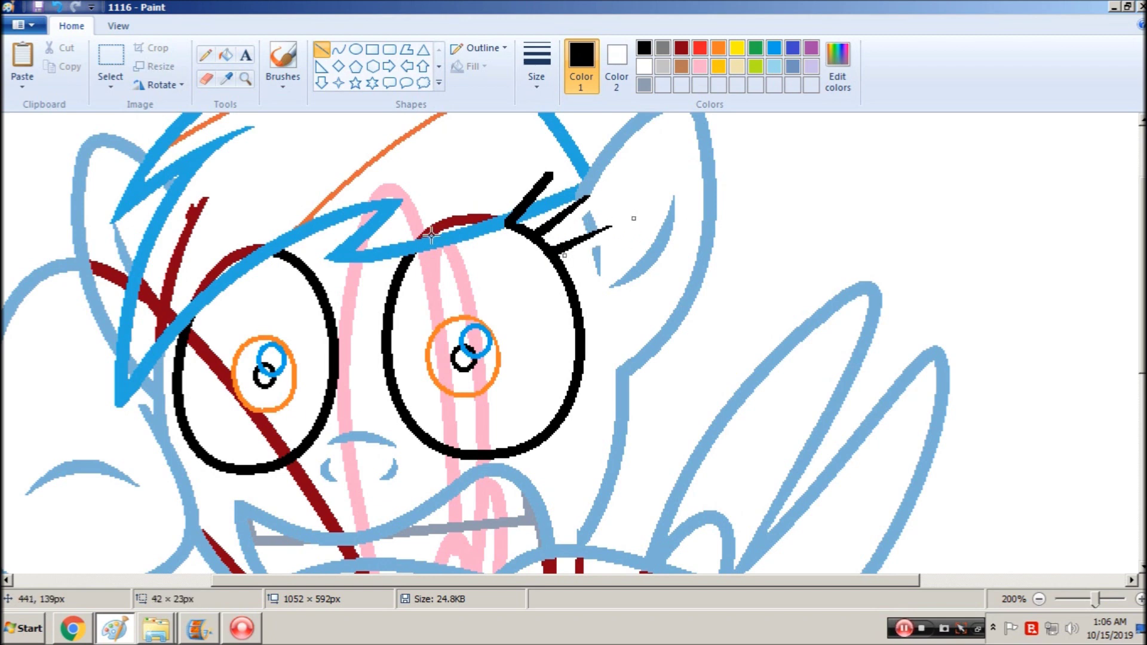
Sketch the missing edges of the light blue inner ear line around the eyelashes with the thickest pencil size
{"action": "left_click", "coordinate": [245, 78]}
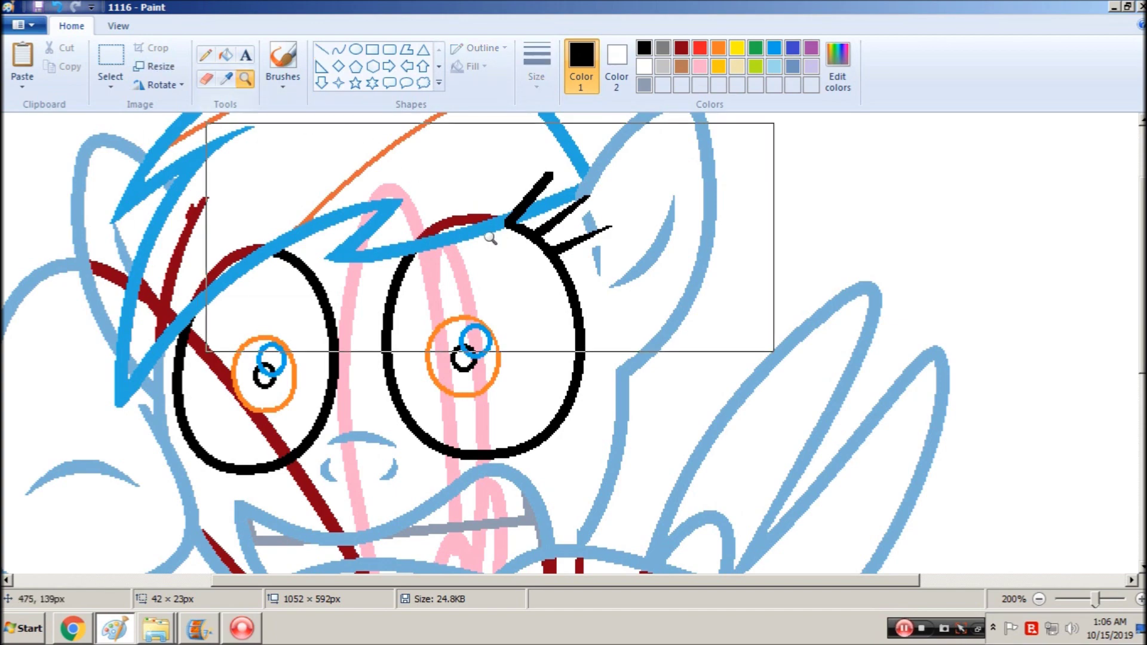
{"action": "right_click", "coordinate": [472, 236]}
{"action": "right_click", "coordinate": [472, 235]}
{"action": "key", "text": "ctrl+a"}
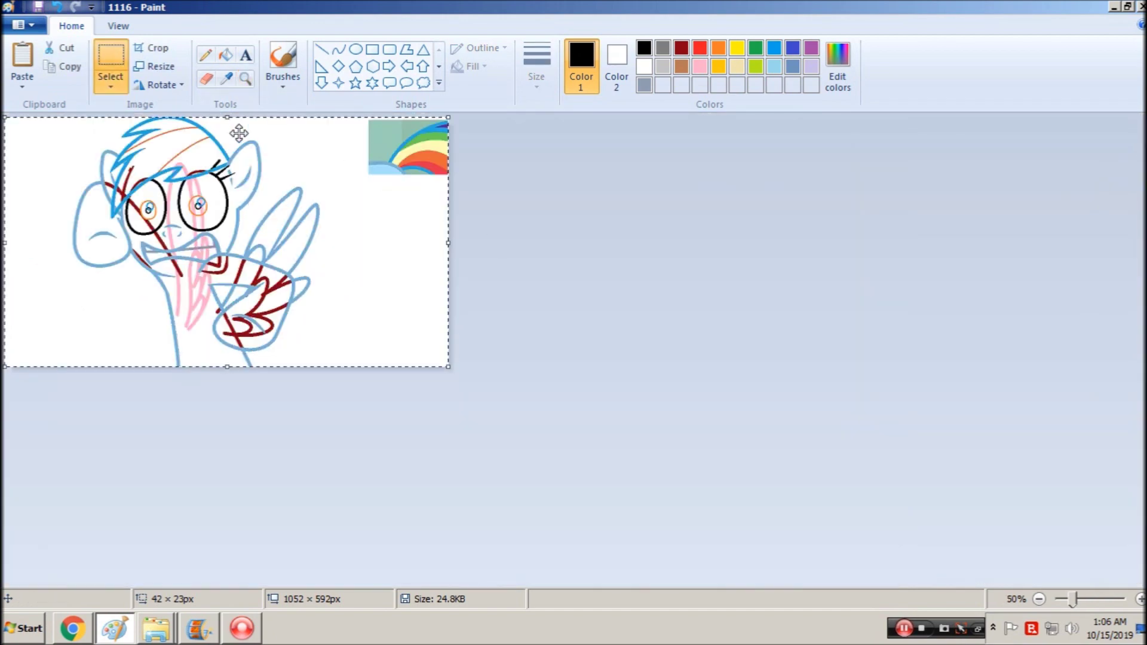
{"action": "left_click", "coordinate": [244, 78]}
{"action": "left_click", "coordinate": [251, 167]}
{"action": "left_click", "coordinate": [463, 230]}
{"action": "left_click", "coordinate": [540, 266]}
{"action": "left_click", "coordinate": [453, 337]}
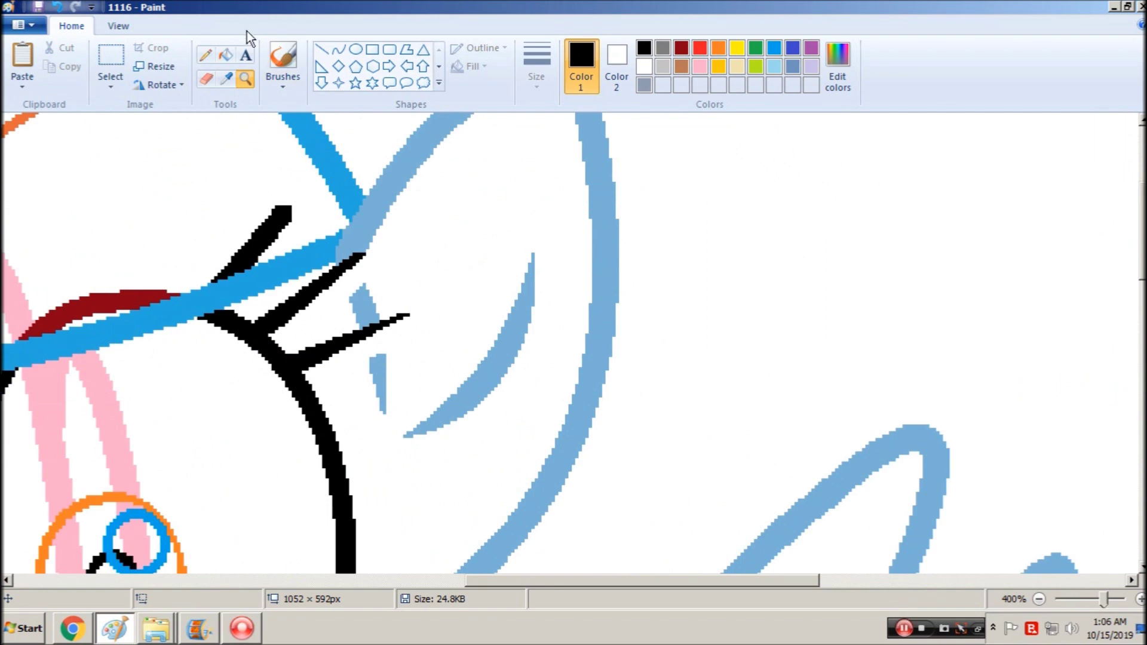
{"action": "left_click", "coordinate": [369, 202]}
{"action": "left_click", "coordinate": [540, 63]}
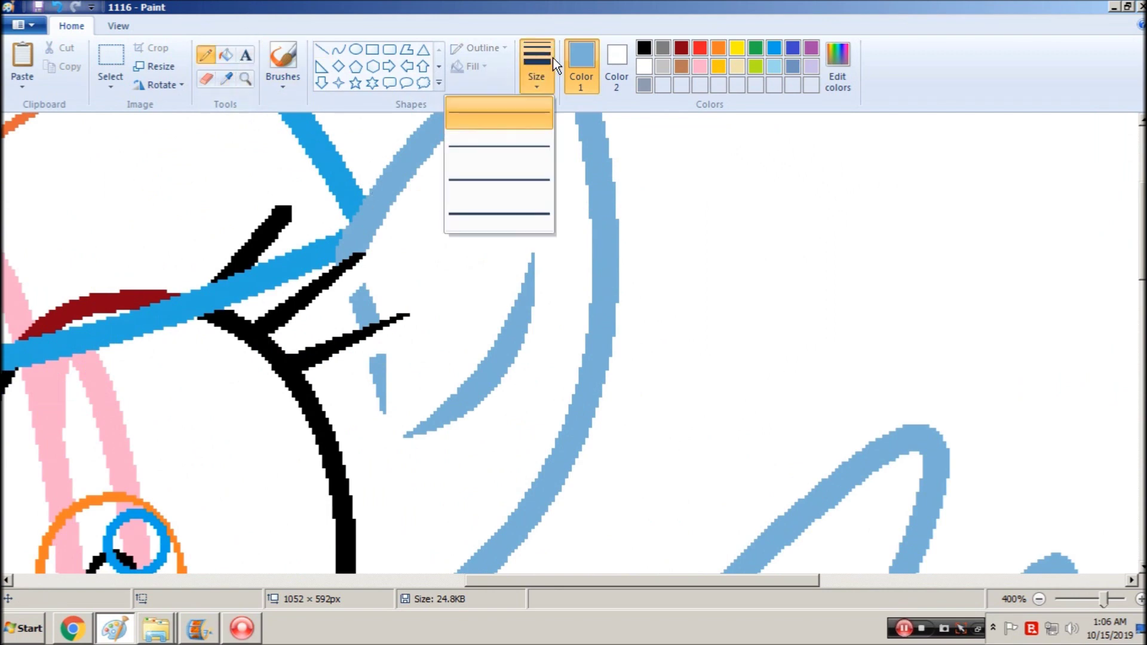
{"action": "left_click", "coordinate": [499, 214]}
{"action": "left_click_drag", "start_coordinate": [386, 352], "coordinate": [385, 328]}
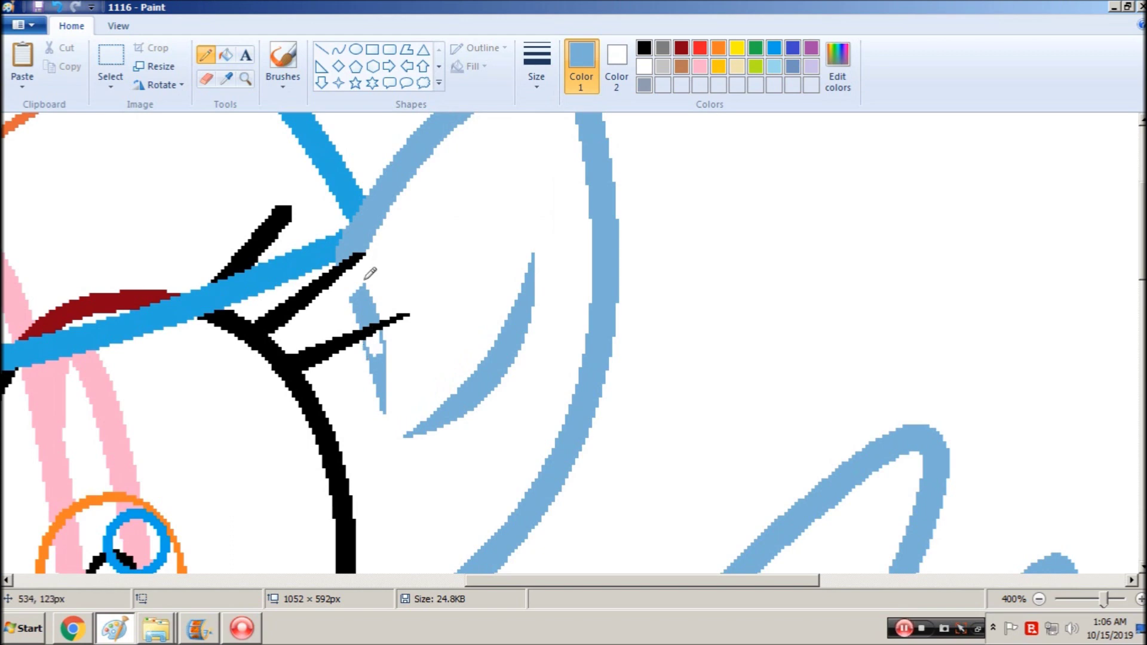
{"action": "left_click_drag", "start_coordinate": [363, 279], "coordinate": [361, 264]}
Fill the remaining gaps in the inner ear line beside the eyelashes with light blue
{"action": "left_click", "coordinate": [226, 55]}
{"action": "left_click", "coordinate": [356, 281]}
{"action": "left_click", "coordinate": [375, 349]}
{"action": "left_click", "coordinate": [204, 55]}
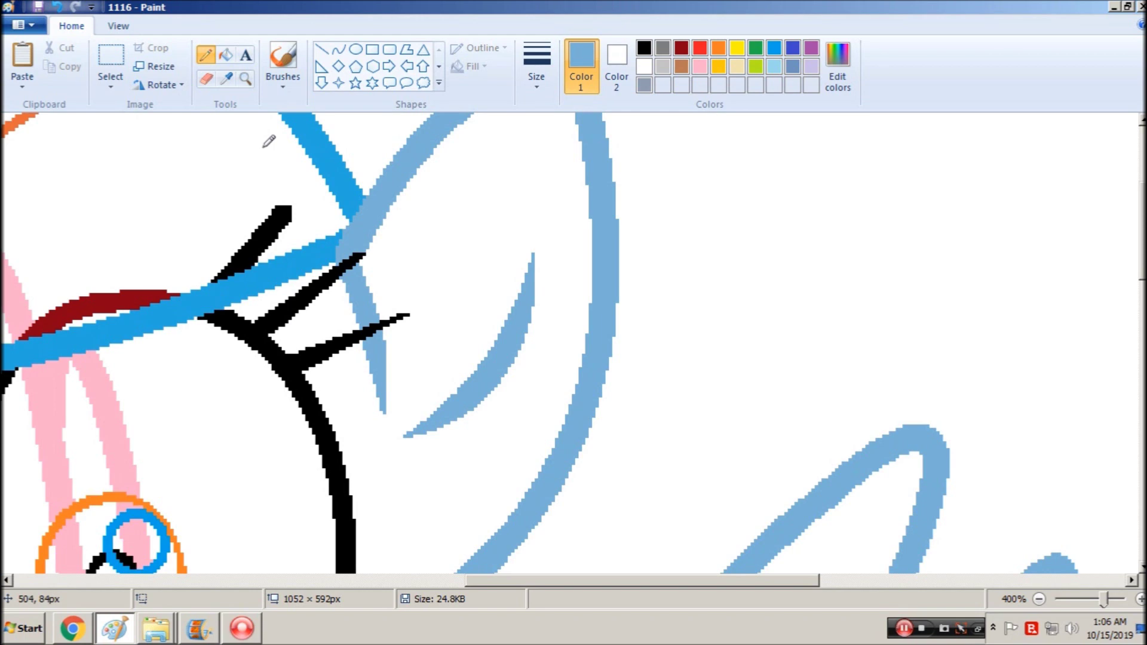
Taper the uppermost eyelash by drawing a white line along its edge above the fringe
{"action": "left_click", "coordinate": [245, 78]}
{"action": "right_click", "coordinate": [379, 179]}
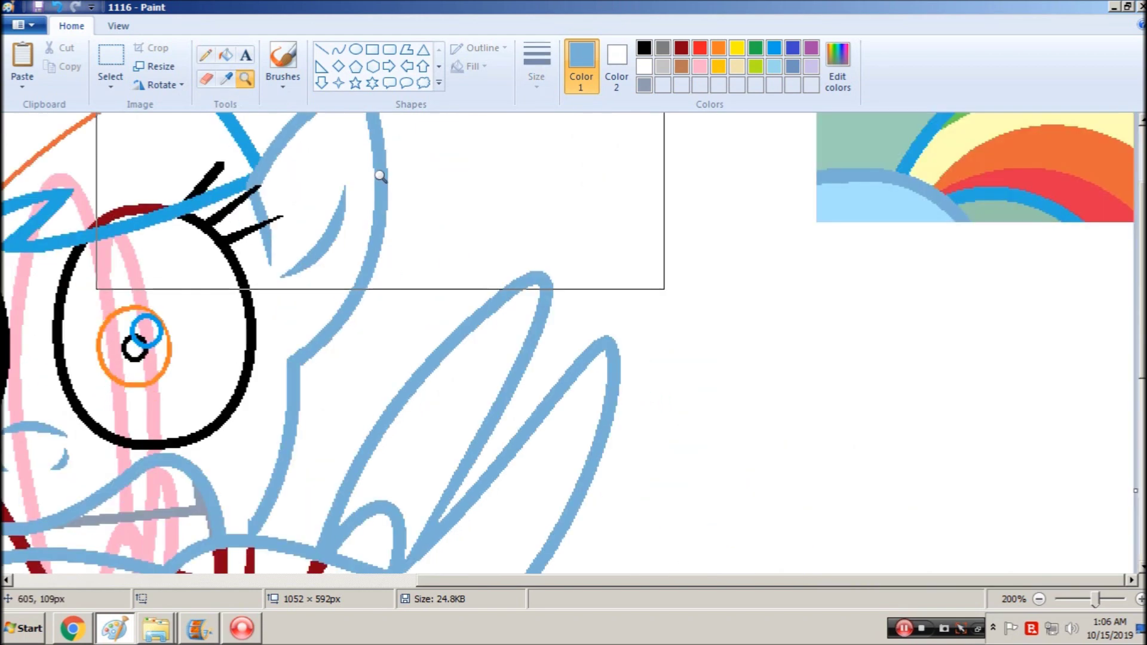
{"action": "right_click", "coordinate": [379, 180]}
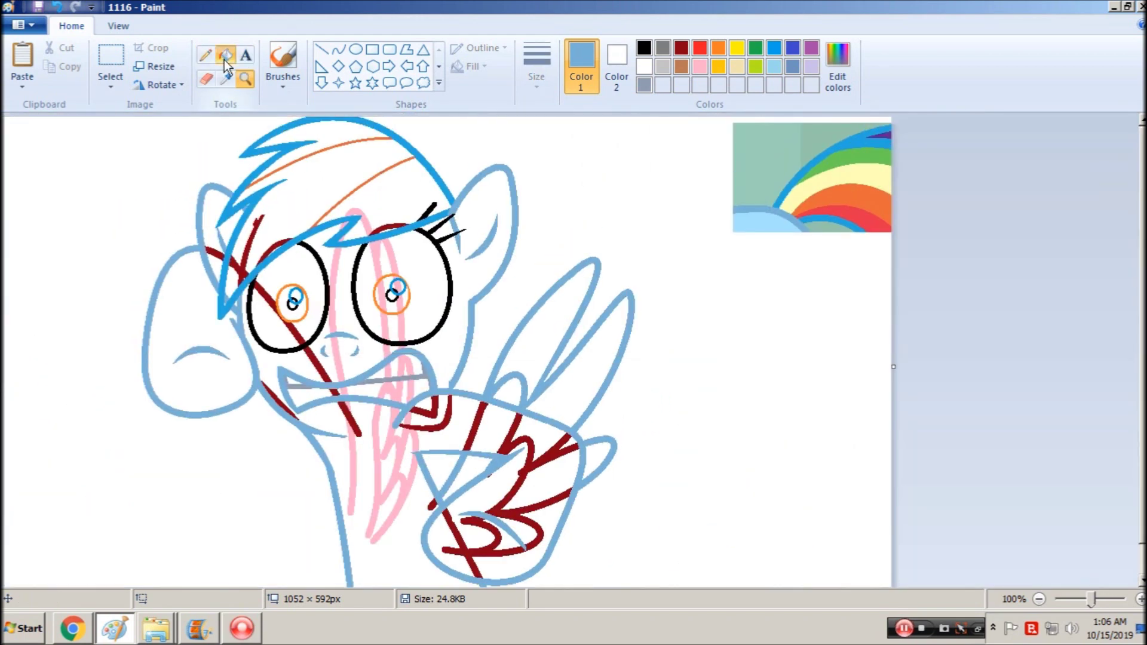
{"action": "left_click", "coordinate": [244, 82]}
{"action": "left_click", "coordinate": [493, 233]}
{"action": "left_click", "coordinate": [483, 316]}
{"action": "left_click", "coordinate": [320, 51]}
{"action": "left_click_drag", "start_coordinate": [318, 274], "coordinate": [387, 211]}
Fill the uppermost eyelash with dark red where the hair covers it, and save the drawing
{"action": "left_click", "coordinate": [225, 55]}
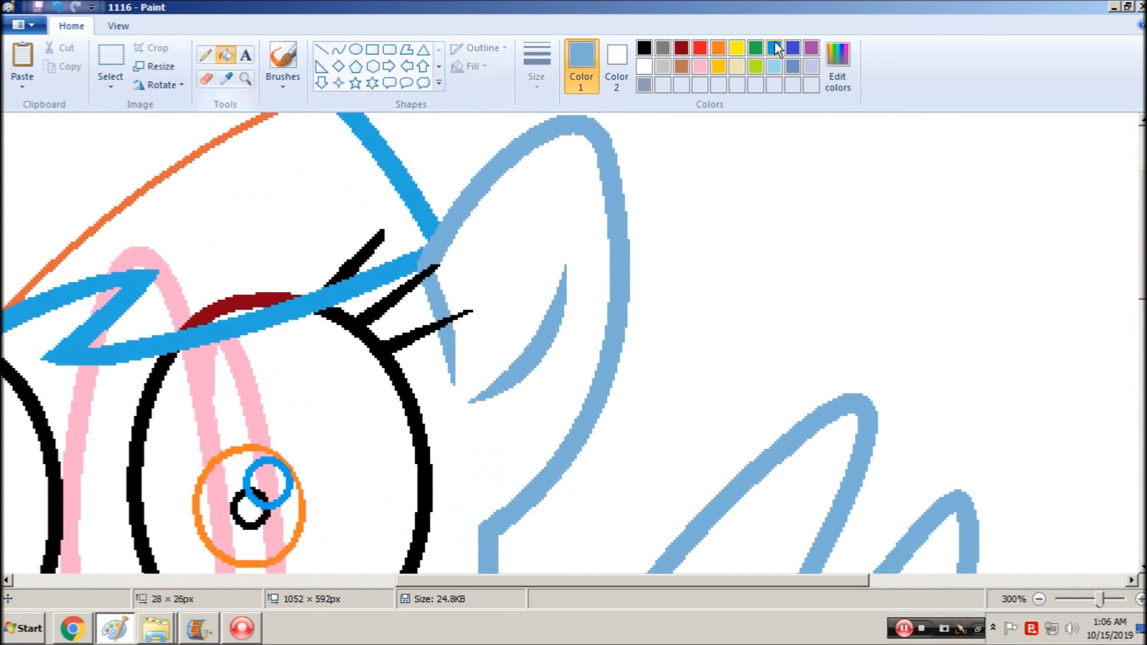
{"action": "left_click", "coordinate": [682, 48]}
{"action": "left_click", "coordinate": [369, 246]}
{"action": "left_click", "coordinate": [244, 79]}
{"action": "right_click", "coordinate": [348, 167]}
{"action": "right_click", "coordinate": [370, 188]}
{"action": "scroll", "coordinate": [392, 206], "scroll_direction": "up", "scroll_amount": 1}
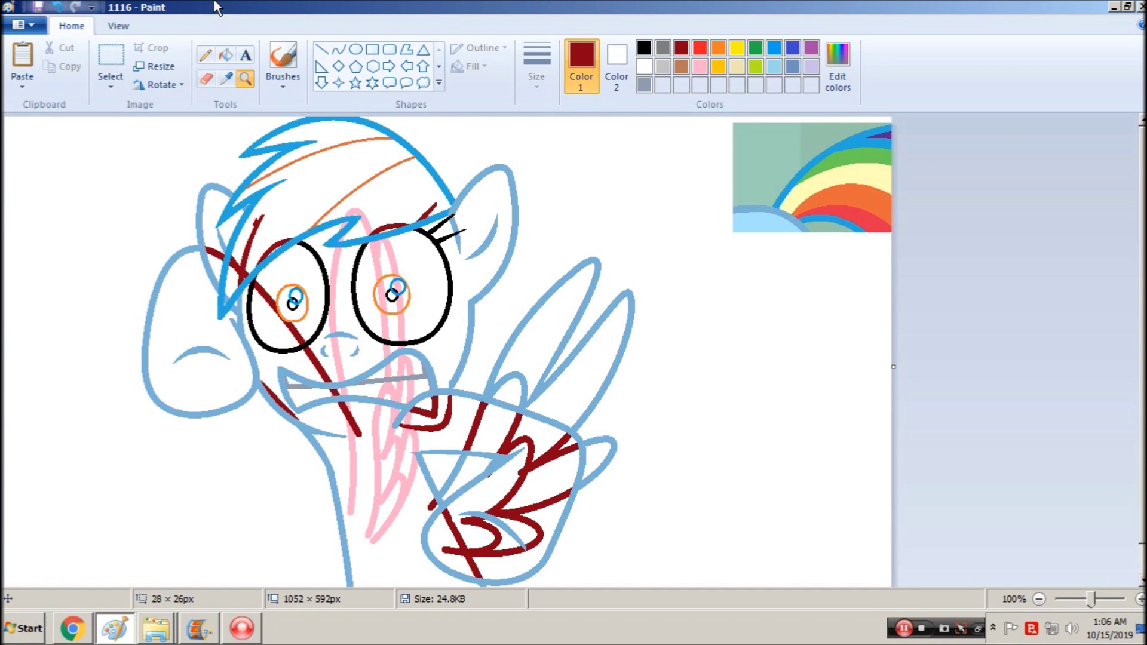
{"action": "key", "text": "ctrl+s"}
Erase the dark red eye tops and the dark red eyelash hidden by the fringe, and save the drawing
{"action": "scroll", "coordinate": [418, 334], "scroll_direction": "down", "scroll_amount": 1}
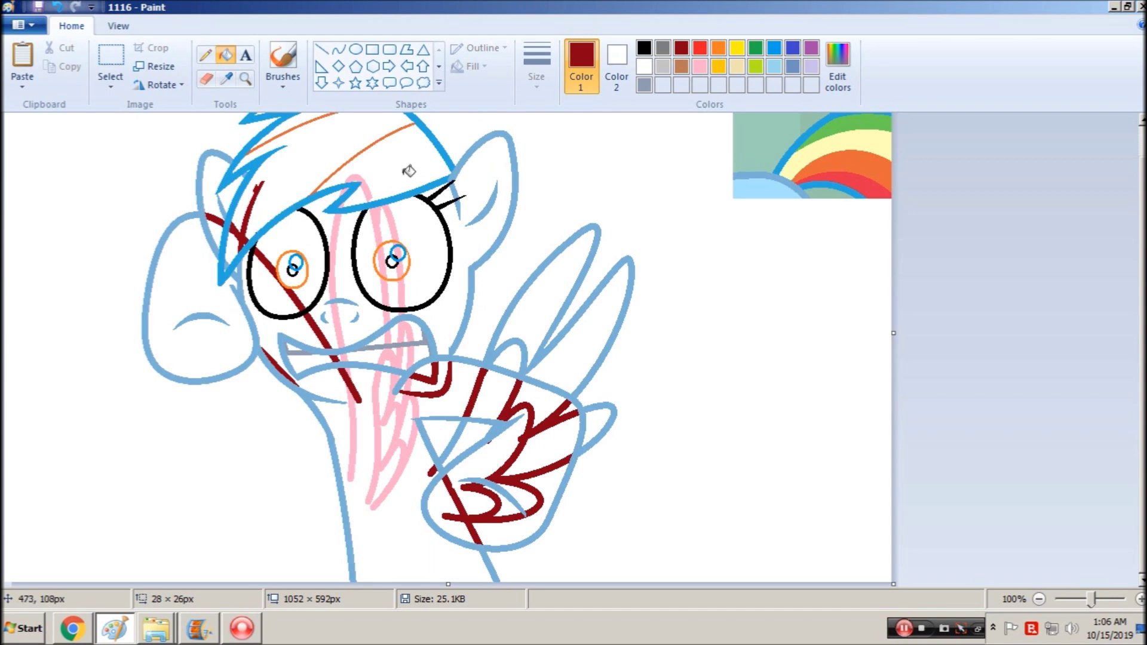
{"action": "left_click", "coordinate": [245, 79]}
{"action": "left_click", "coordinate": [369, 250]}
{"action": "left_click", "coordinate": [227, 55]}
{"action": "left_click", "coordinate": [244, 79]}
{"action": "right_click", "coordinate": [380, 226]}
{"action": "right_click", "coordinate": [380, 225]}
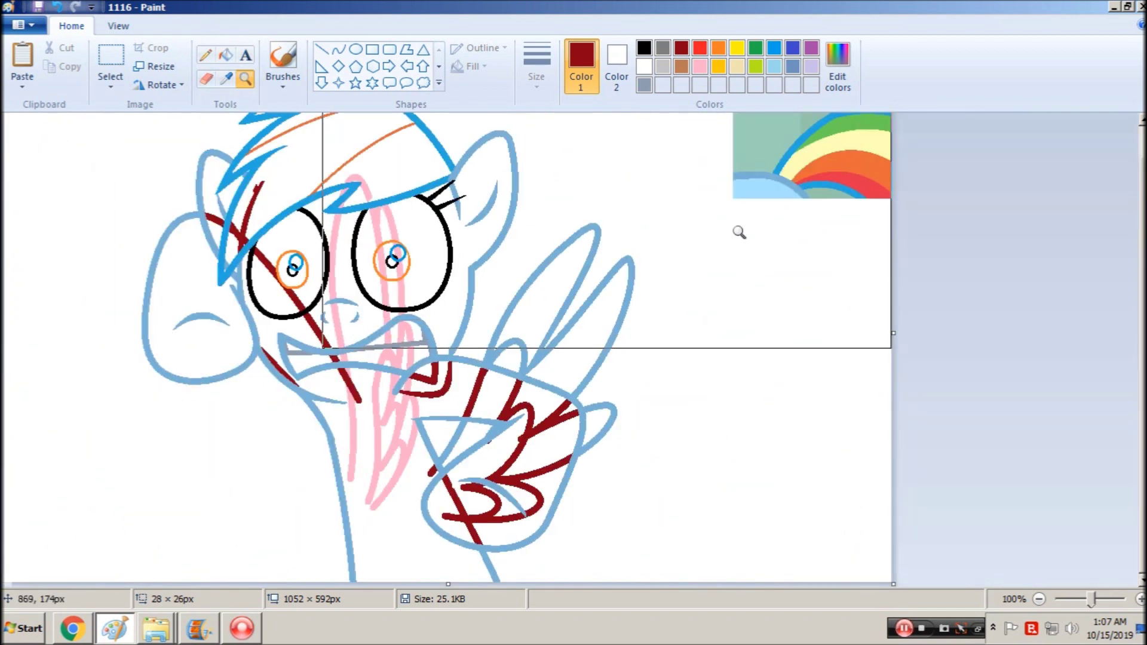
{"action": "key", "text": "ctrl+s"}
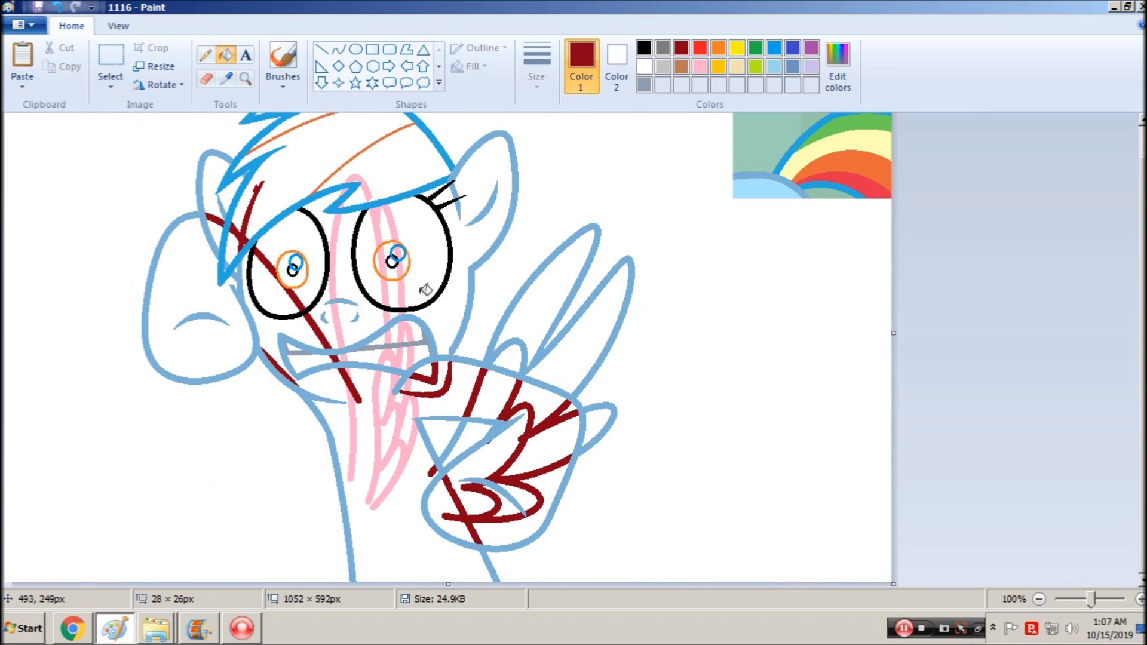
Try to erase a line at the outer edge of the blue wing with a white fill, and undo it
{"action": "left_click", "coordinate": [246, 78]}
{"action": "left_click", "coordinate": [555, 393]}
{"action": "left_click", "coordinate": [556, 392]}
{"action": "left_click", "coordinate": [226, 55]}
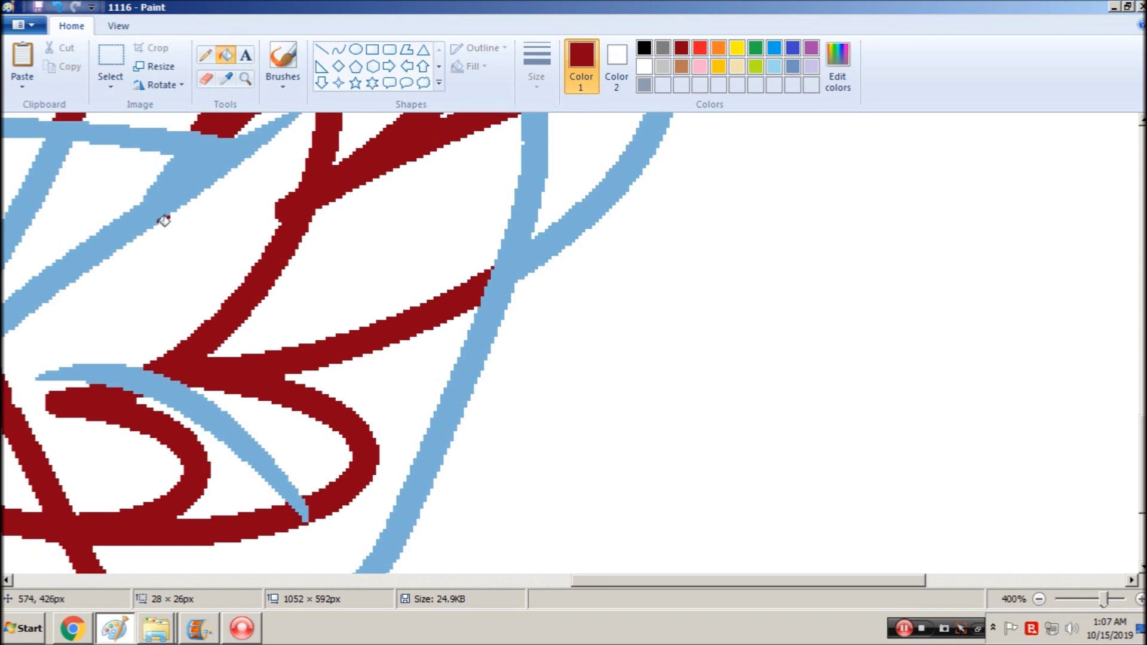
{"action": "left_click", "coordinate": [251, 80]}
{"action": "right_click", "coordinate": [389, 215]}
{"action": "right_click", "coordinate": [388, 216]}
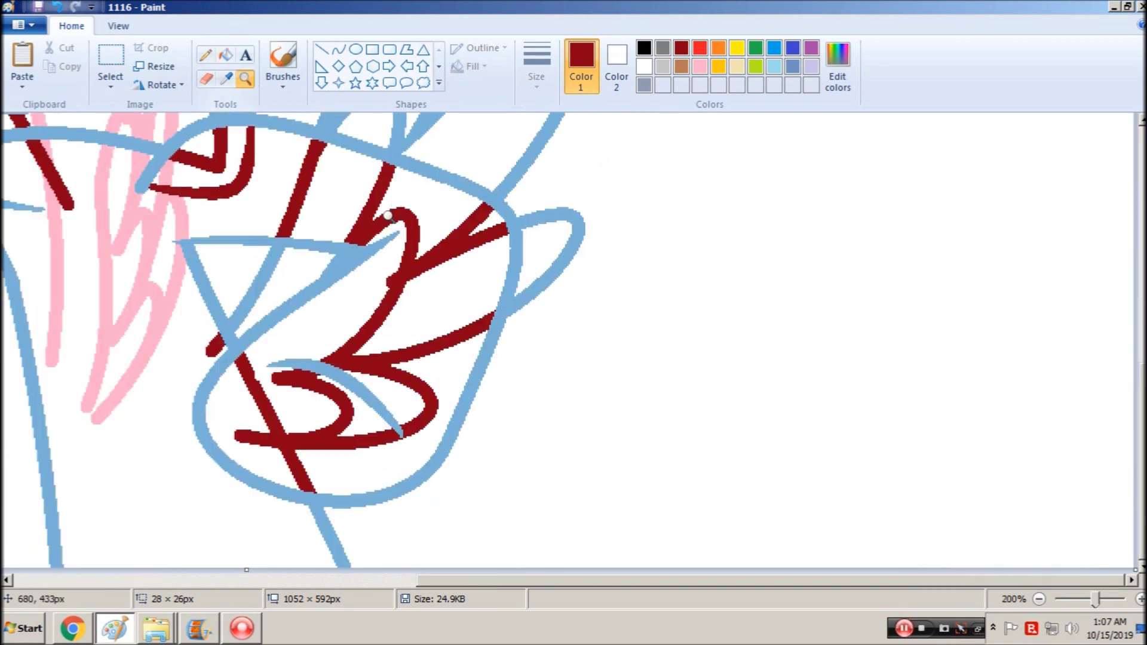
{"action": "left_click", "coordinate": [226, 56]}
{"action": "right_click", "coordinate": [499, 305]}
{"action": "key", "text": "ctrl+z"}
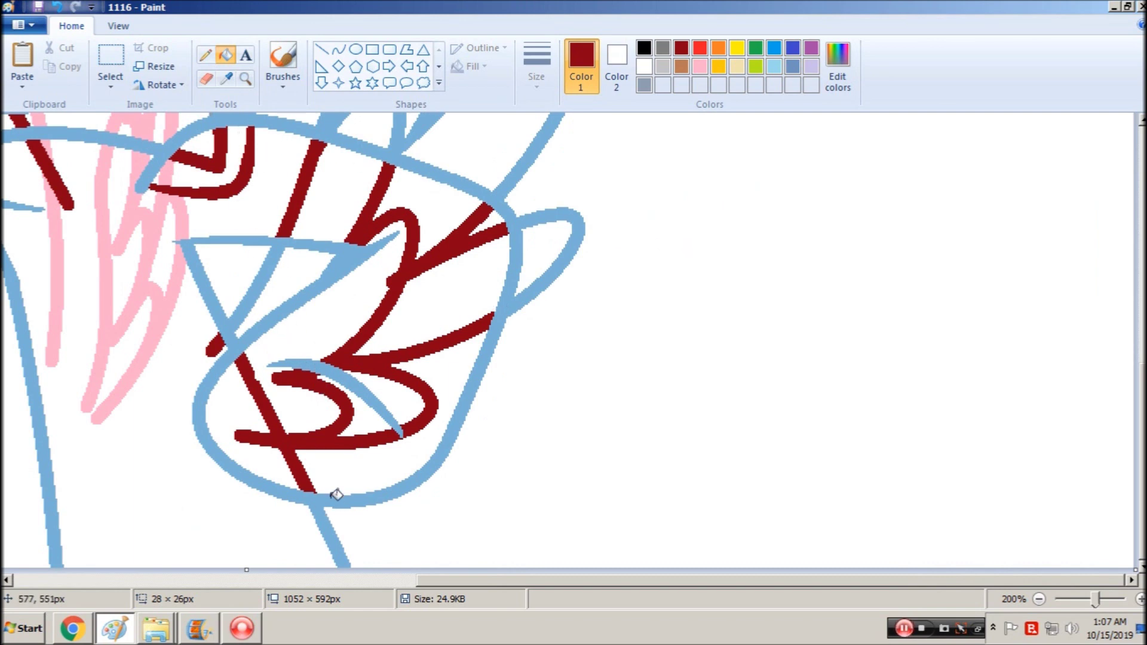
Taper the loose end of the foreleg's shoulder outline below the mouth with a thin white curve
{"action": "left_click", "coordinate": [245, 79]}
{"action": "right_click", "coordinate": [359, 299]}
{"action": "left_click", "coordinate": [395, 347]}
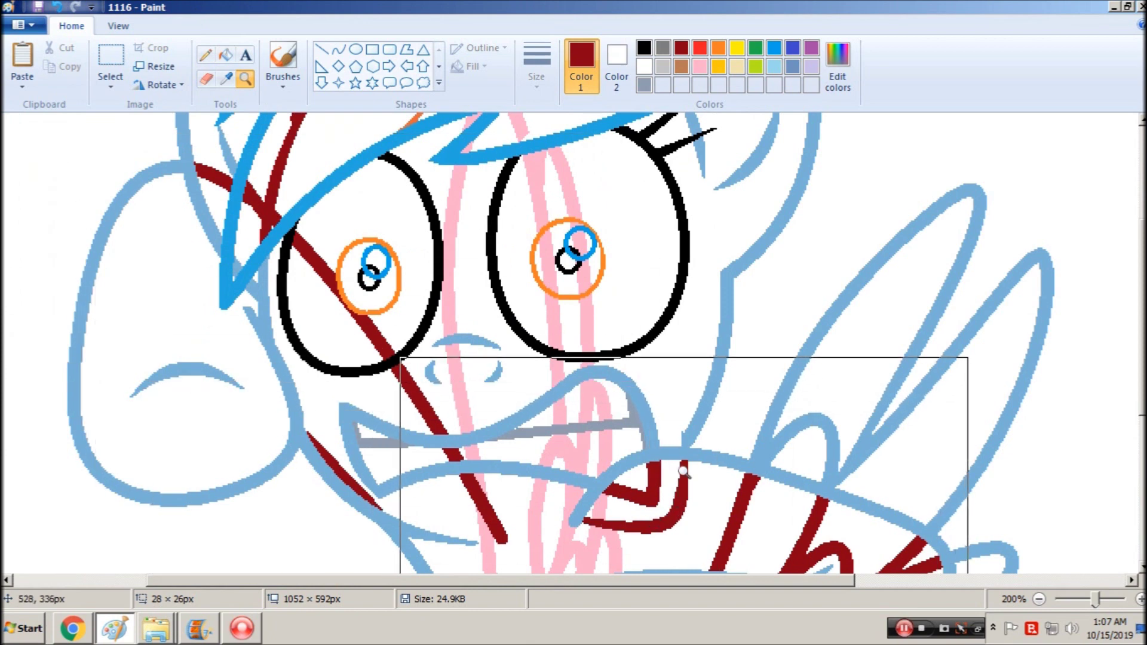
{"action": "scroll", "coordinate": [684, 456], "scroll_direction": "down", "scroll_amount": 3}
{"action": "left_click", "coordinate": [321, 49]}
{"action": "left_click", "coordinate": [537, 67]}
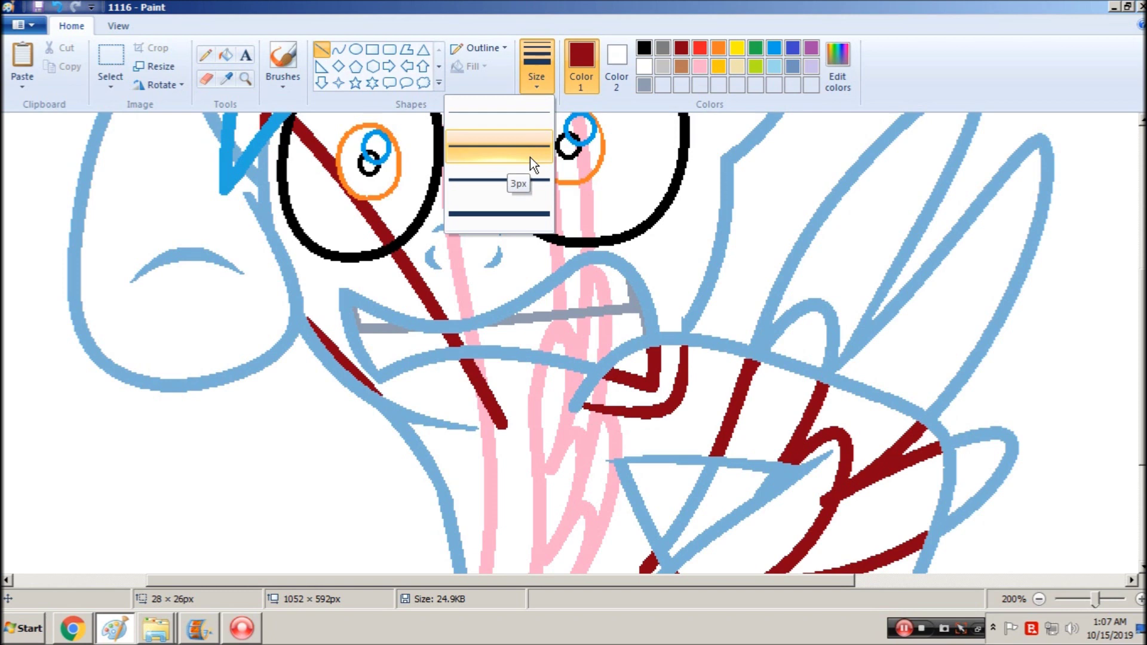
{"action": "left_click", "coordinate": [338, 49]}
{"action": "left_click", "coordinate": [540, 70]}
{"action": "left_click", "coordinate": [517, 173]}
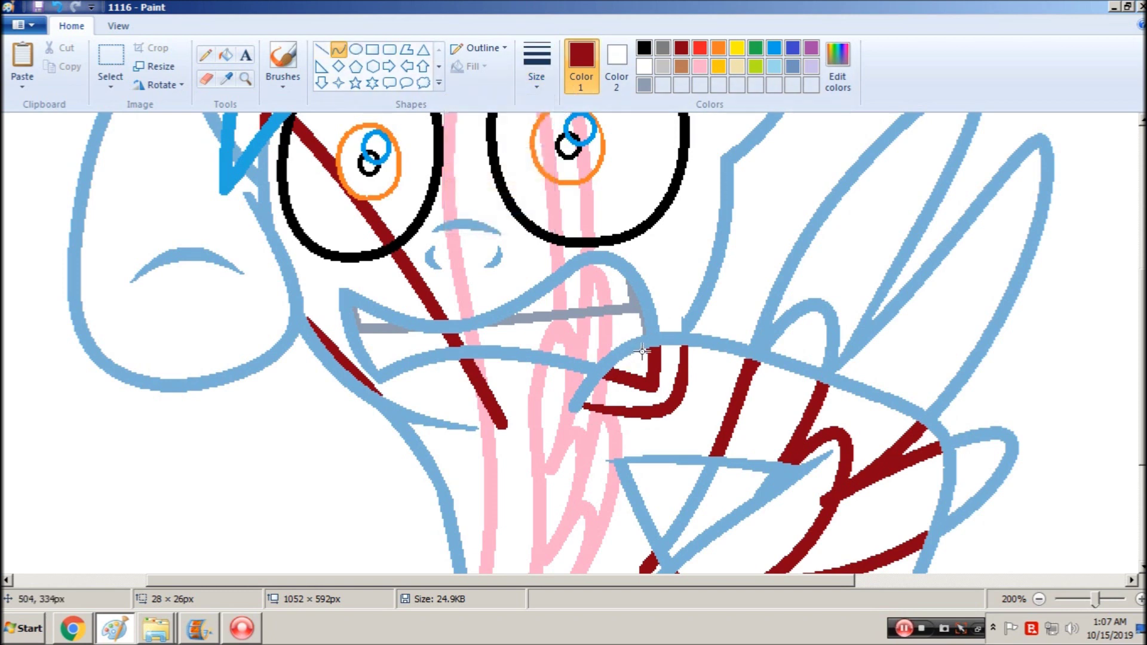
{"action": "left_click", "coordinate": [540, 84]}
{"action": "left_click", "coordinate": [498, 115]}
{"action": "left_click_drag", "start_coordinate": [645, 347], "coordinate": [568, 412]}
{"action": "left_click_drag", "start_coordinate": [612, 366], "coordinate": [588, 383]}
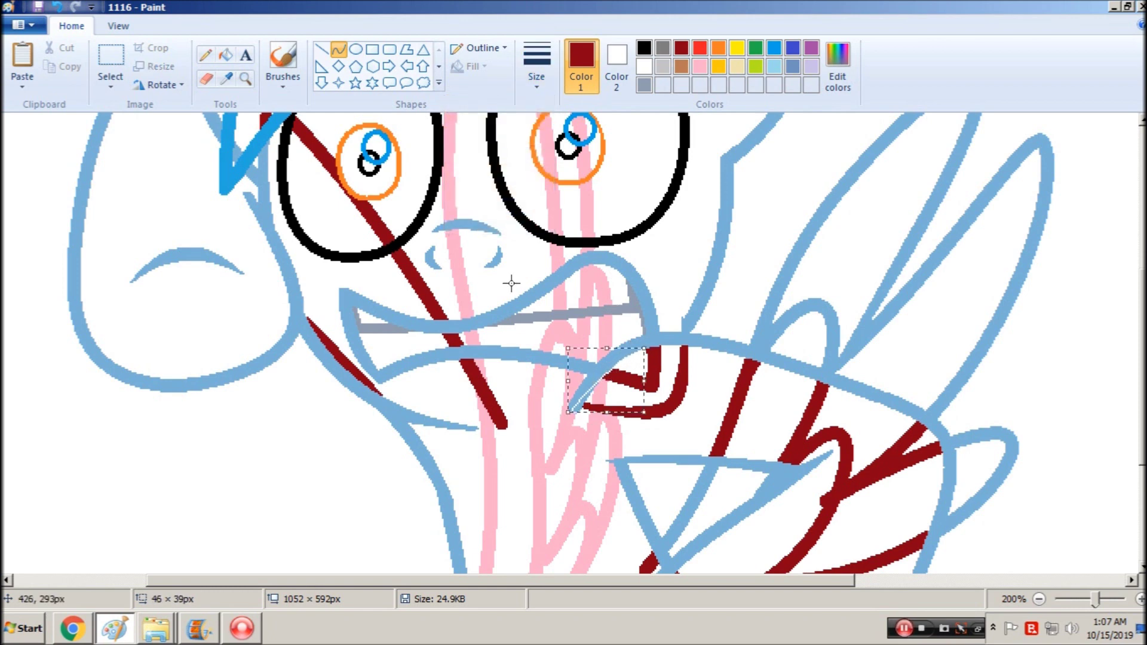
{"action": "left_click", "coordinate": [226, 55]}
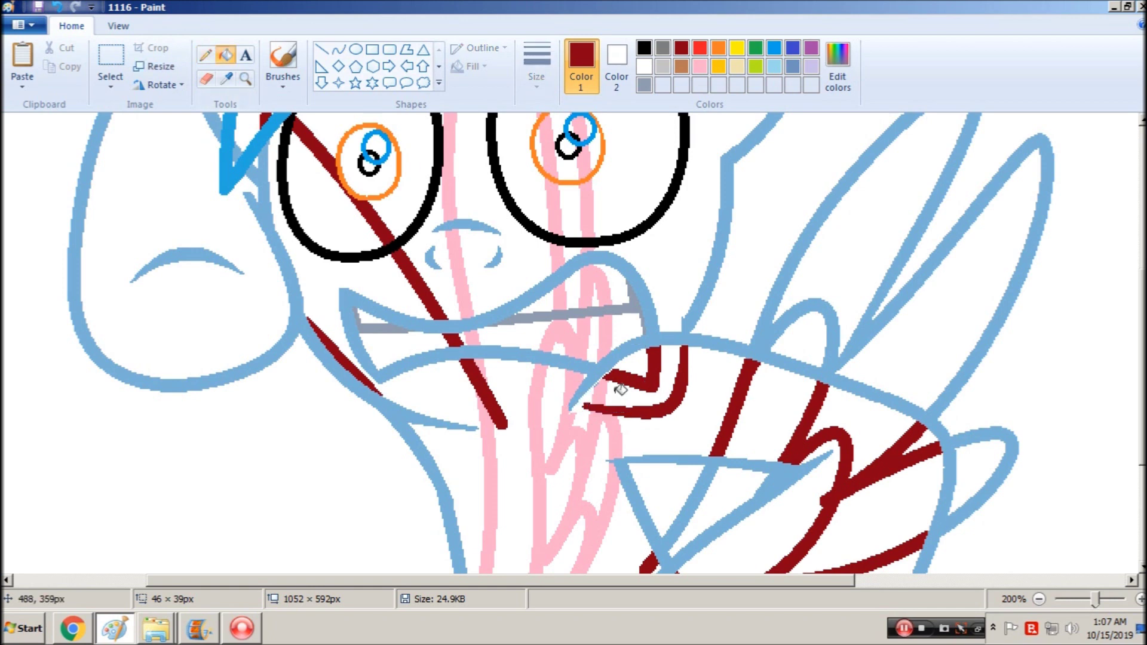
{"action": "left_click", "coordinate": [207, 55]}
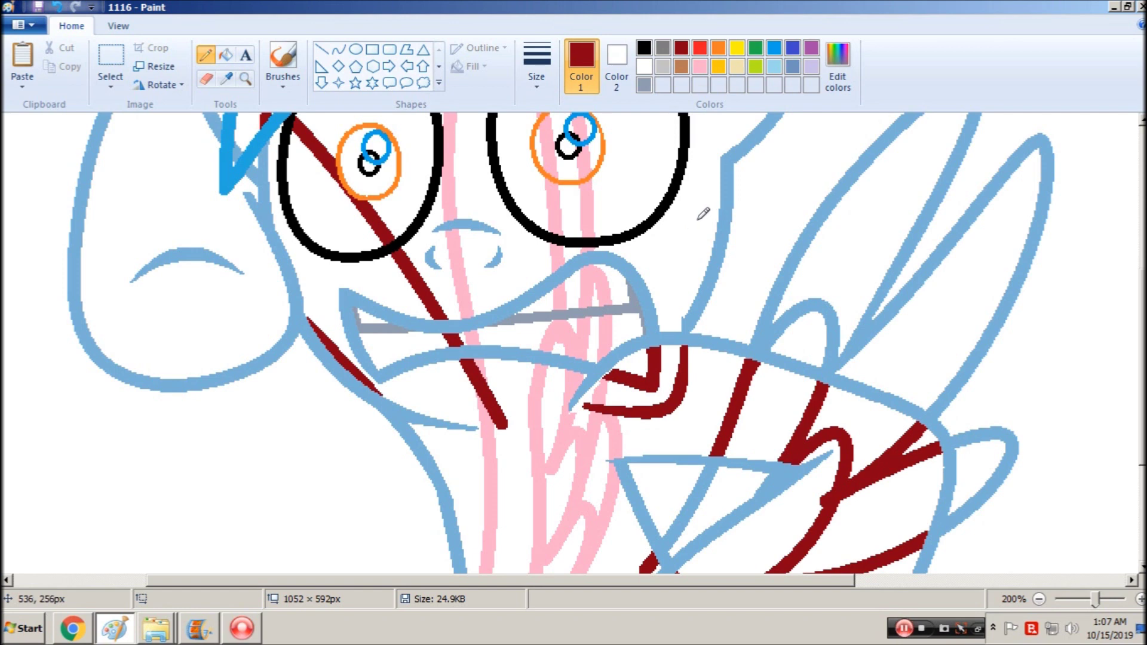
{"action": "left_click", "coordinate": [245, 78]}
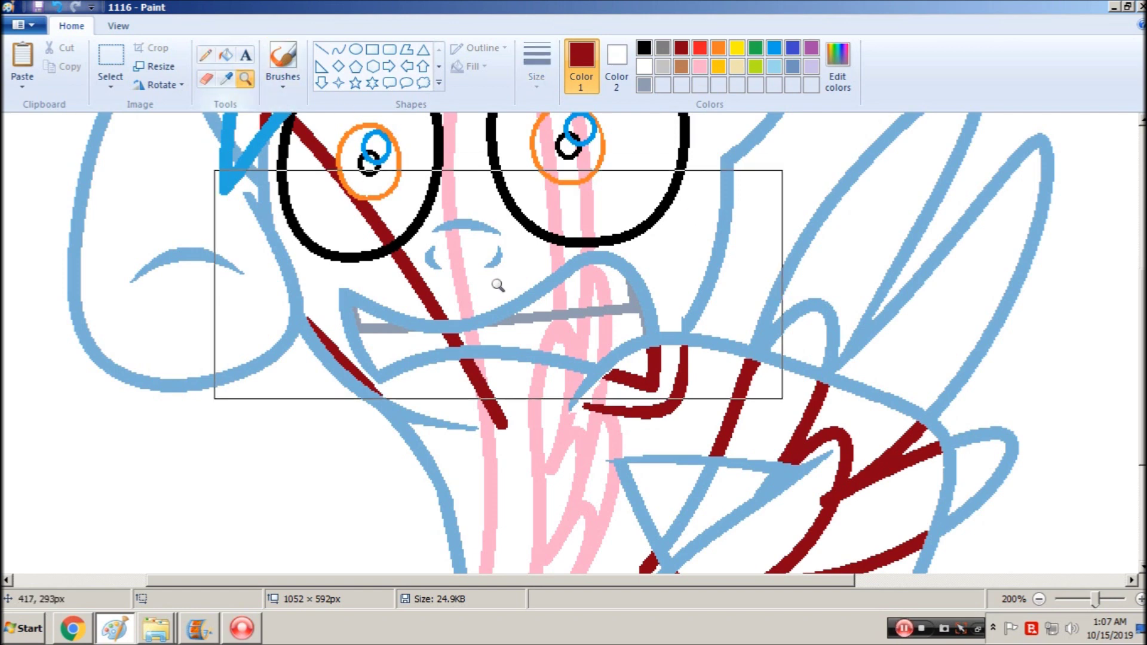
{"action": "right_click", "coordinate": [486, 269]}
{"action": "scroll", "coordinate": [451, 287], "scroll_direction": "up", "scroll_amount": 1}
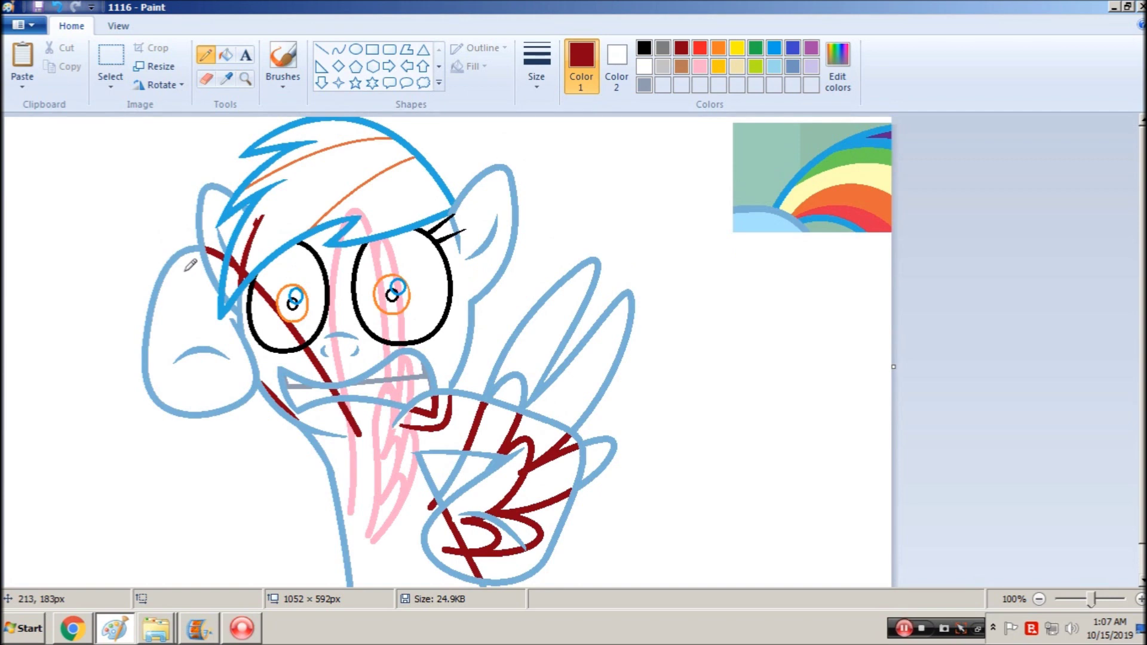
{"action": "key", "text": "F12"}
{"action": "type", "text": "11"}
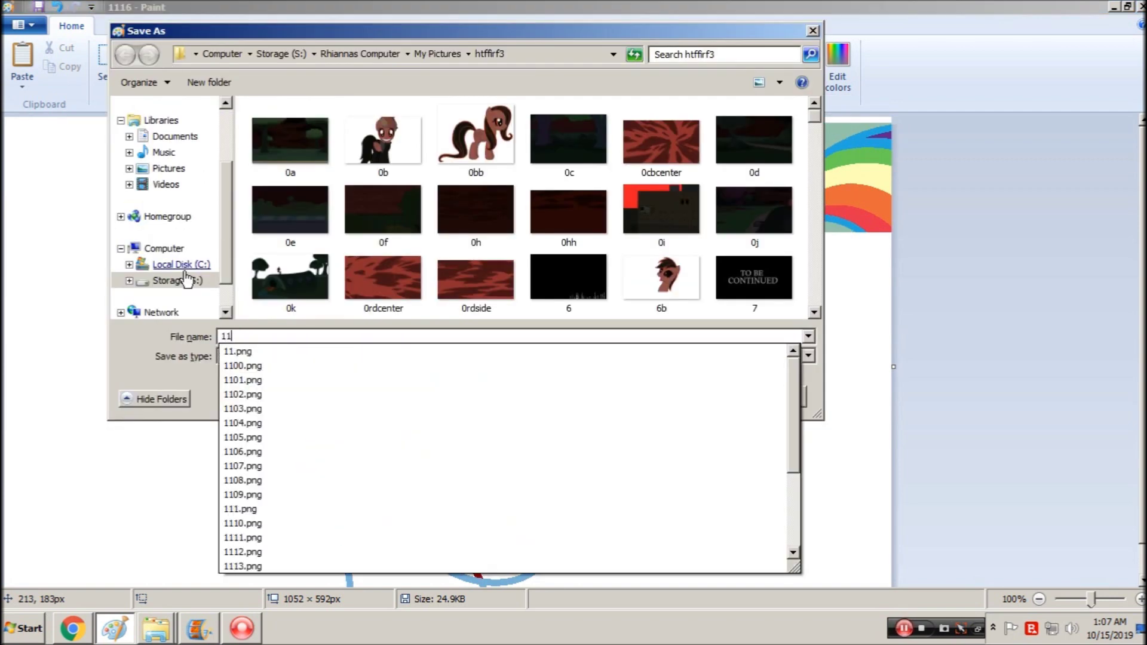
{"action": "type", "text": "16b"}
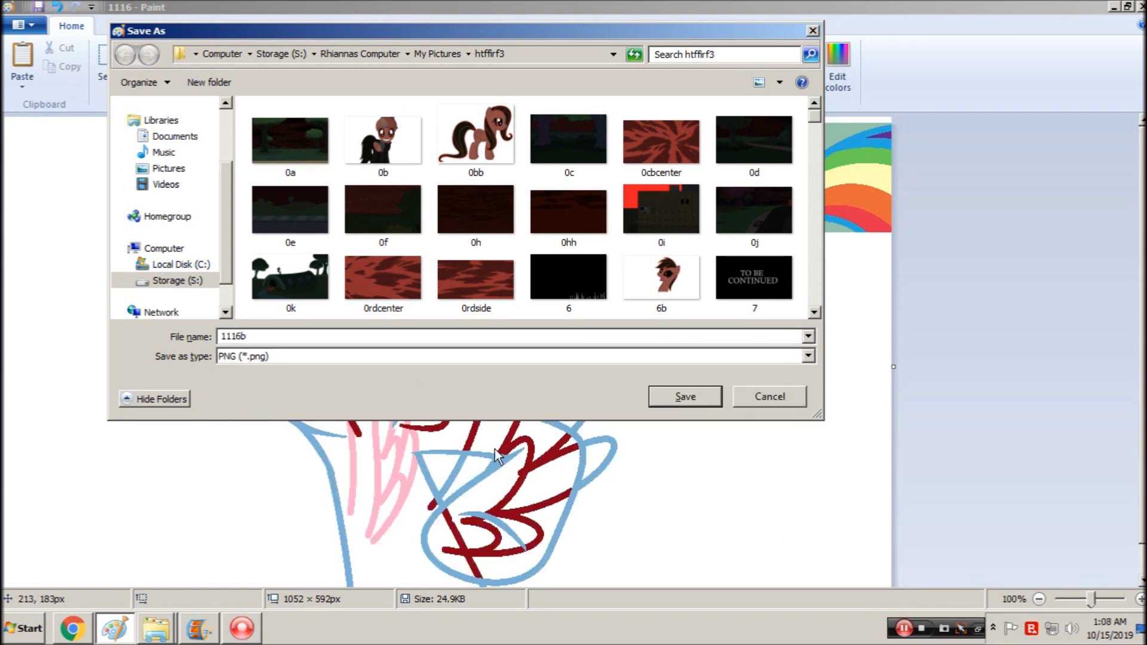
{"action": "left_click", "coordinate": [766, 394]}
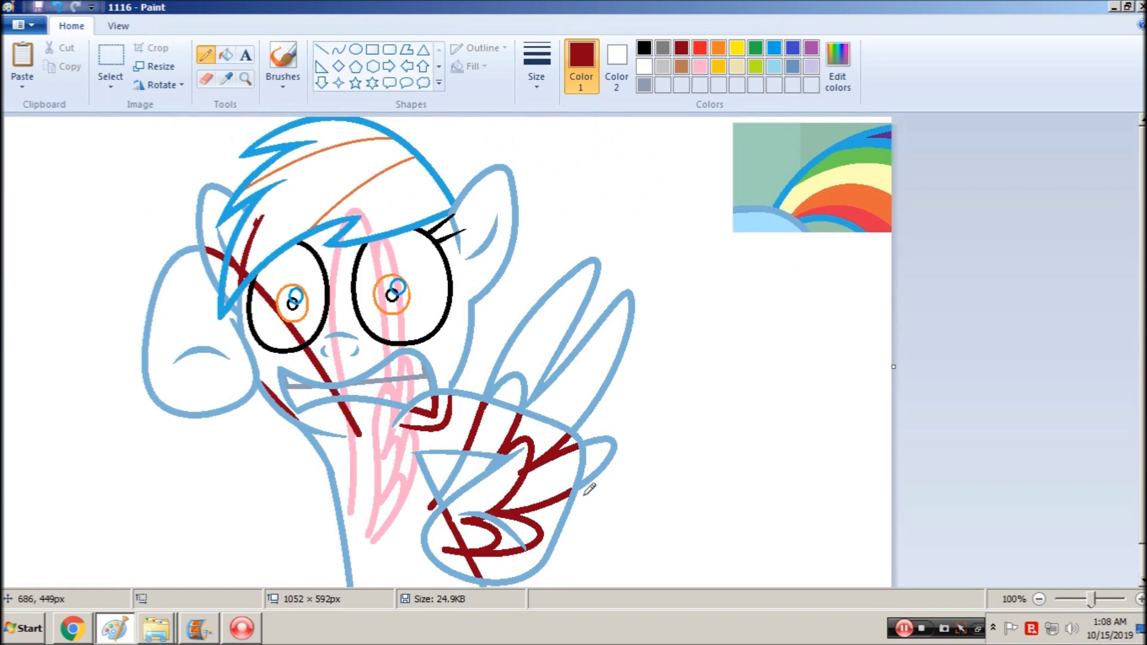
Save the drawing as a separate PNG named 1116b, accepting the loss of transparency
{"action": "key", "text": "F12"}
{"action": "type", "text": "1116b"}
{"action": "key", "text": "Return"}
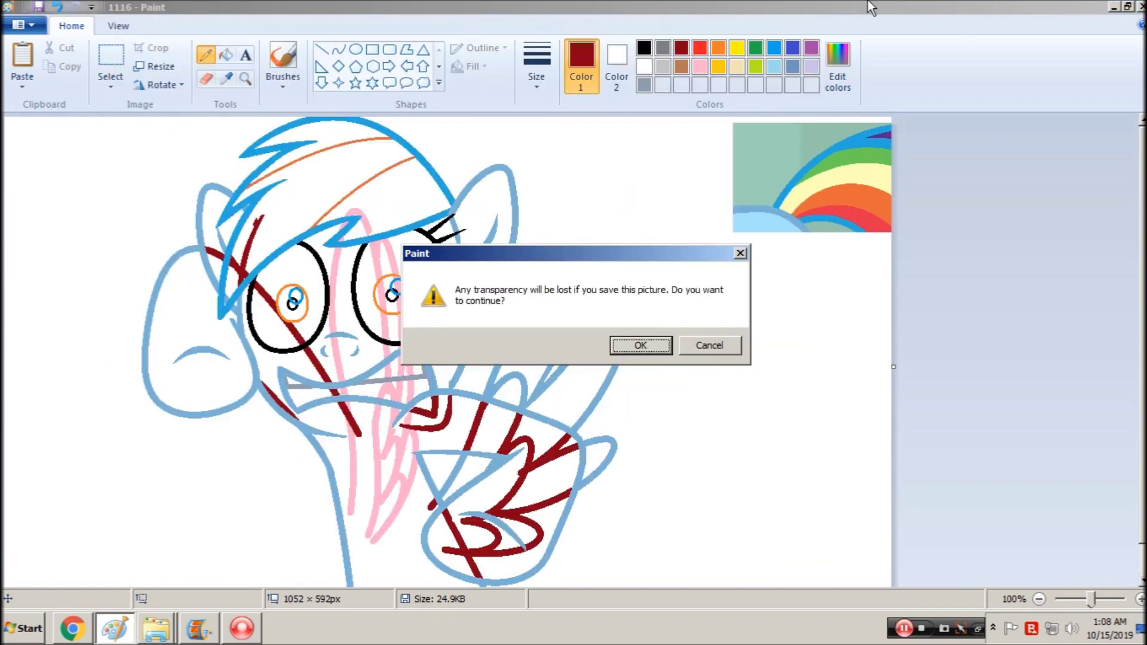
{"action": "key", "text": "Return"}
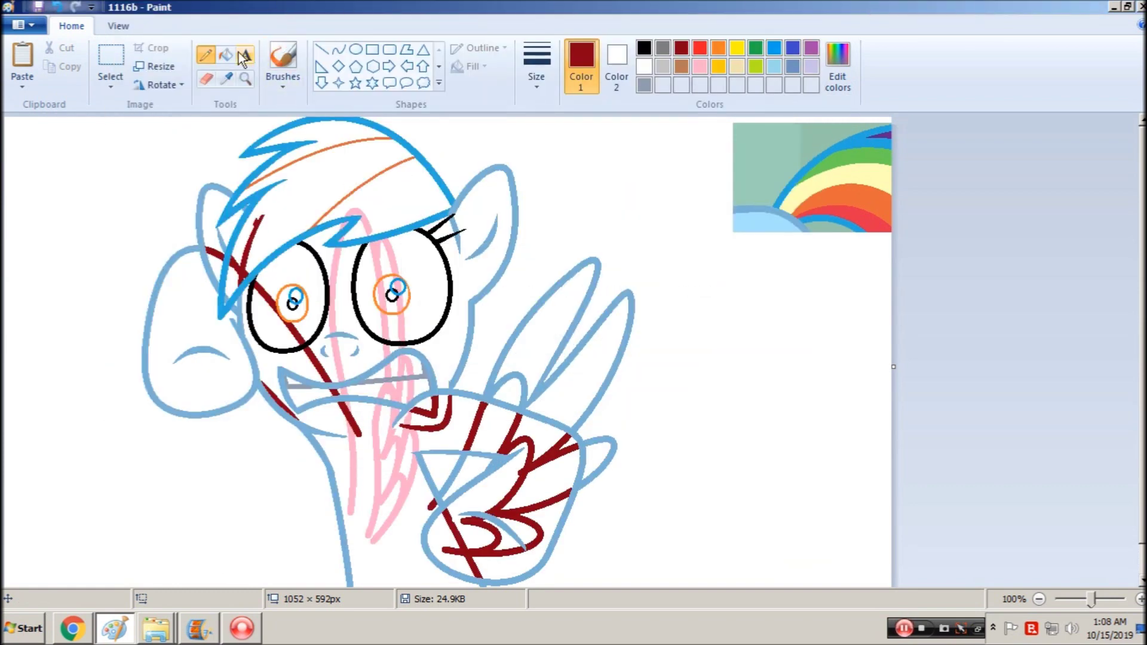
Reopen the picture 1116
{"action": "key", "text": "ctrl+o"}
{"action": "type", "text": "1116"}
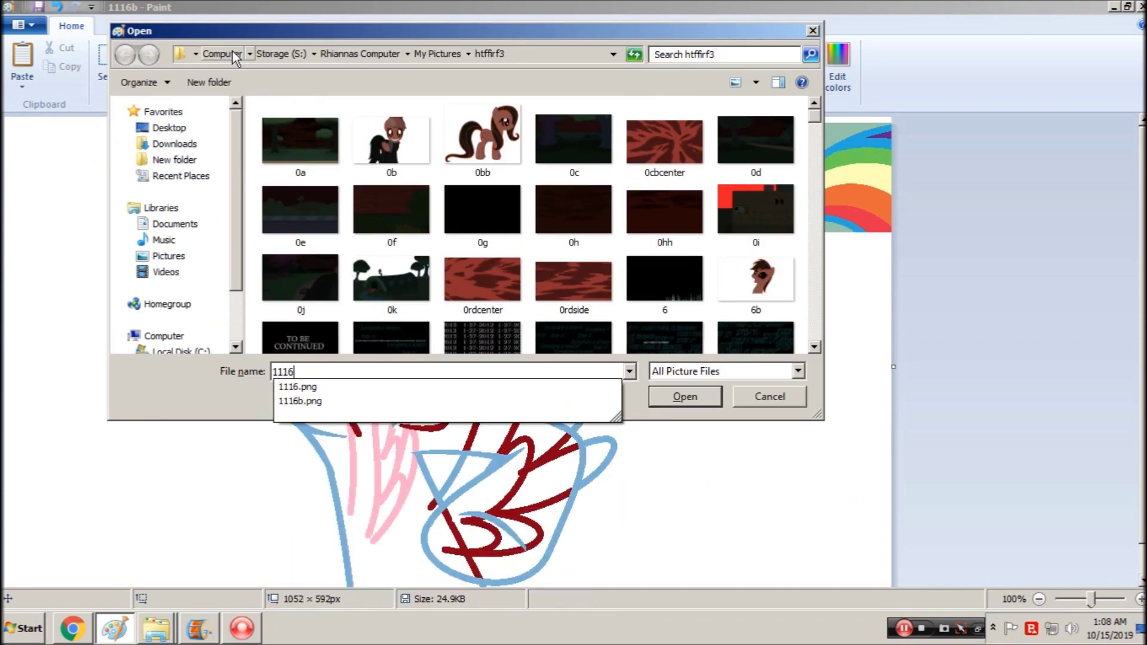
{"action": "key", "text": "Return"}
Pick the drawing's dark red as the background colour, copy the whole picture, and pick white as the foreground colour
{"action": "left_click", "coordinate": [227, 78]}
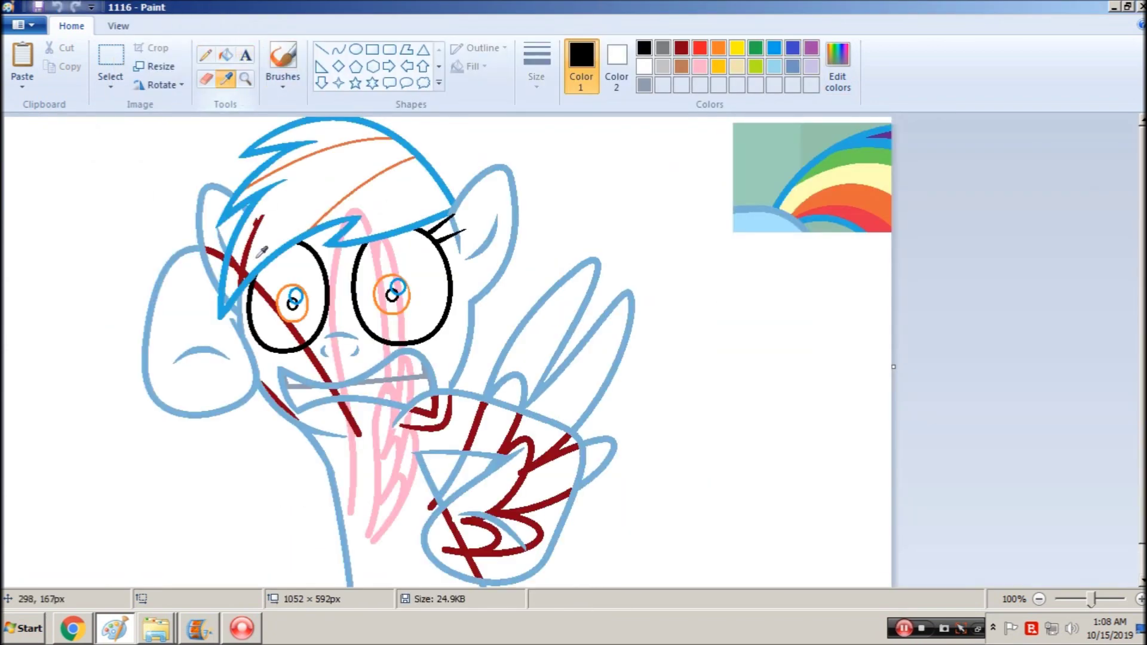
{"action": "right_click", "coordinate": [265, 289]}
{"action": "key", "text": "ctrl+a"}
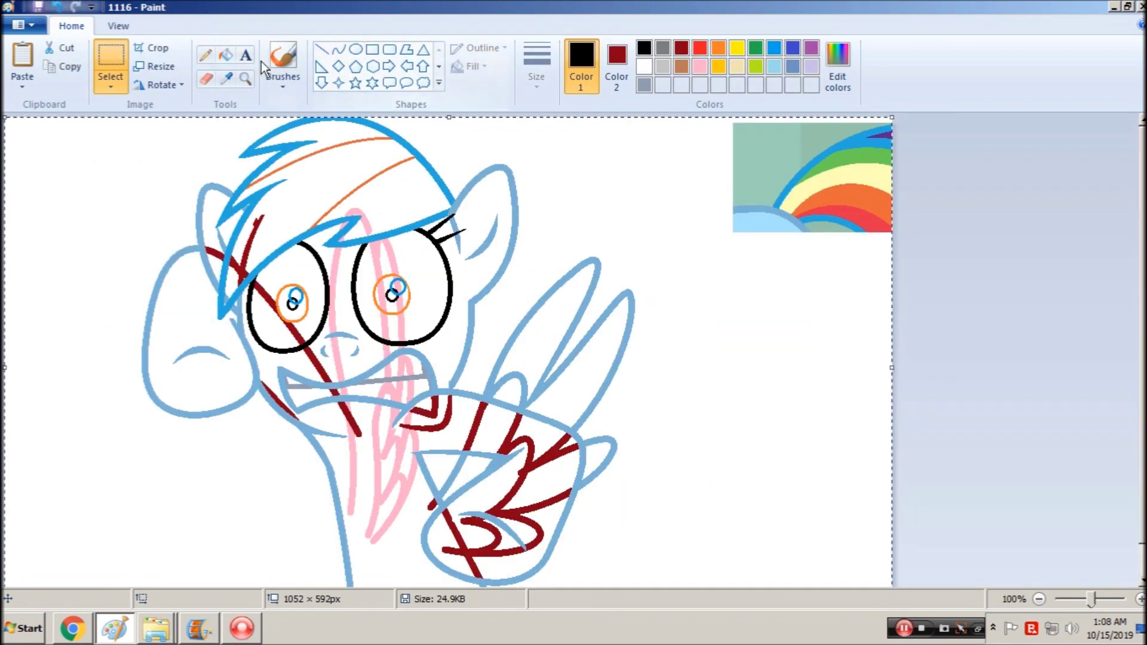
{"action": "left_click", "coordinate": [226, 78]}
{"action": "left_click", "coordinate": [107, 191]}
Cover the drawing with a solid white rectangle and paste the copied picture over it without the dark red lines
{"action": "left_click", "coordinate": [372, 49]}
{"action": "left_click_drag", "start_coordinate": [683, 208], "coordinate": [4, 642]}
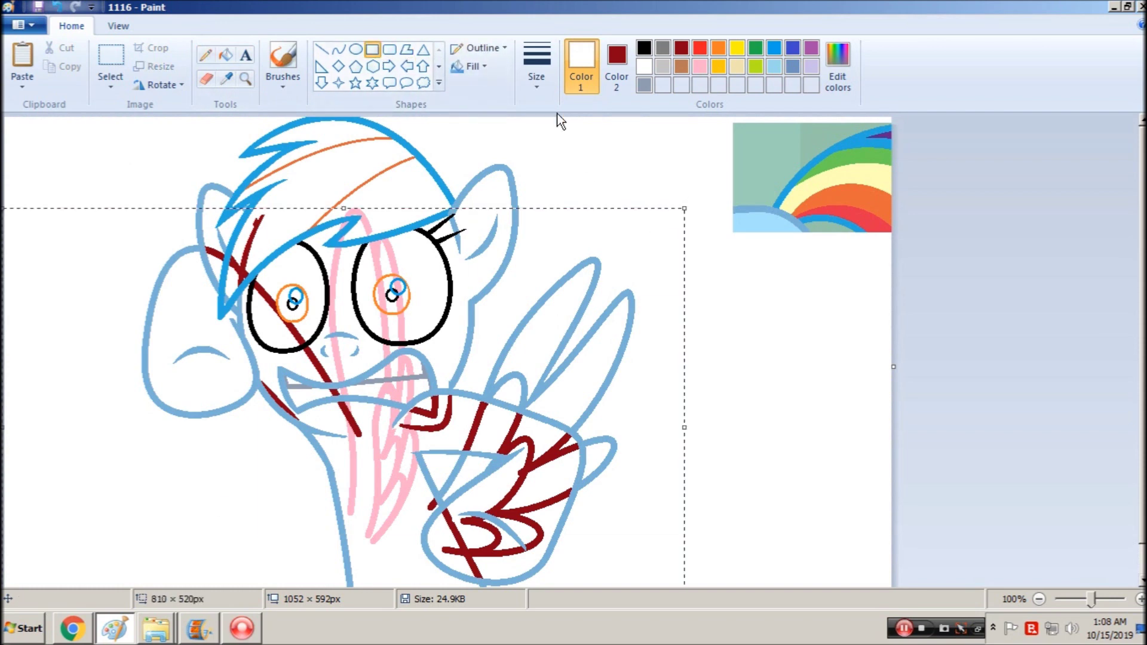
{"action": "left_click", "coordinate": [476, 66]}
{"action": "left_click", "coordinate": [445, 107]}
{"action": "left_click_drag", "start_coordinate": [684, 209], "coordinate": [833, 6]}
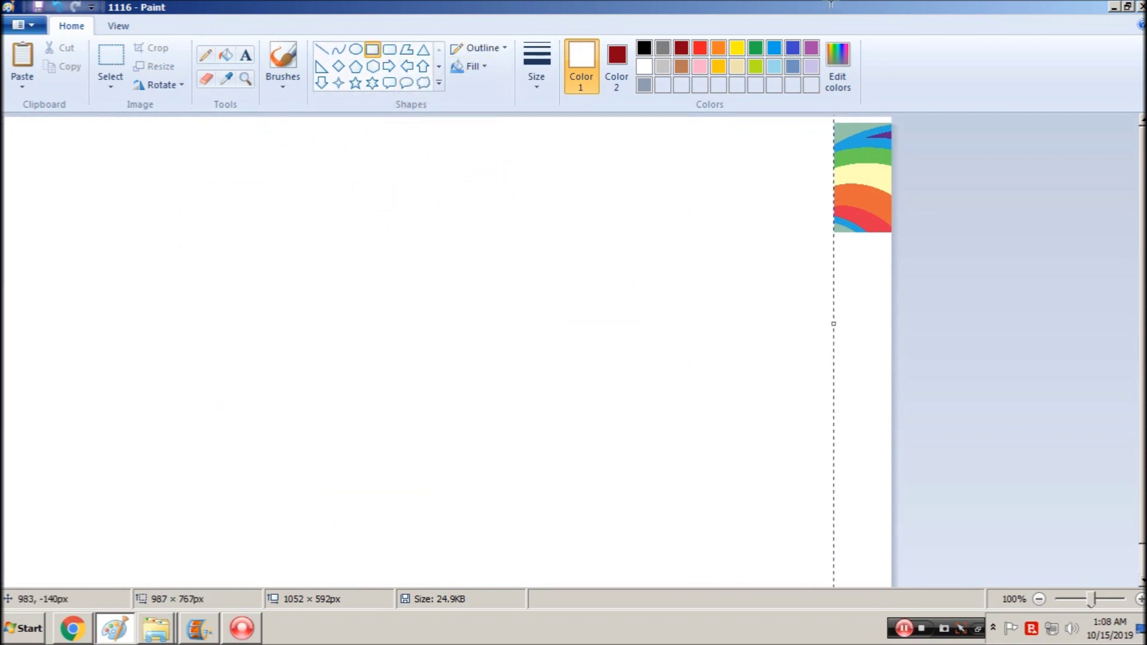
{"action": "key", "text": "ctrl+v"}
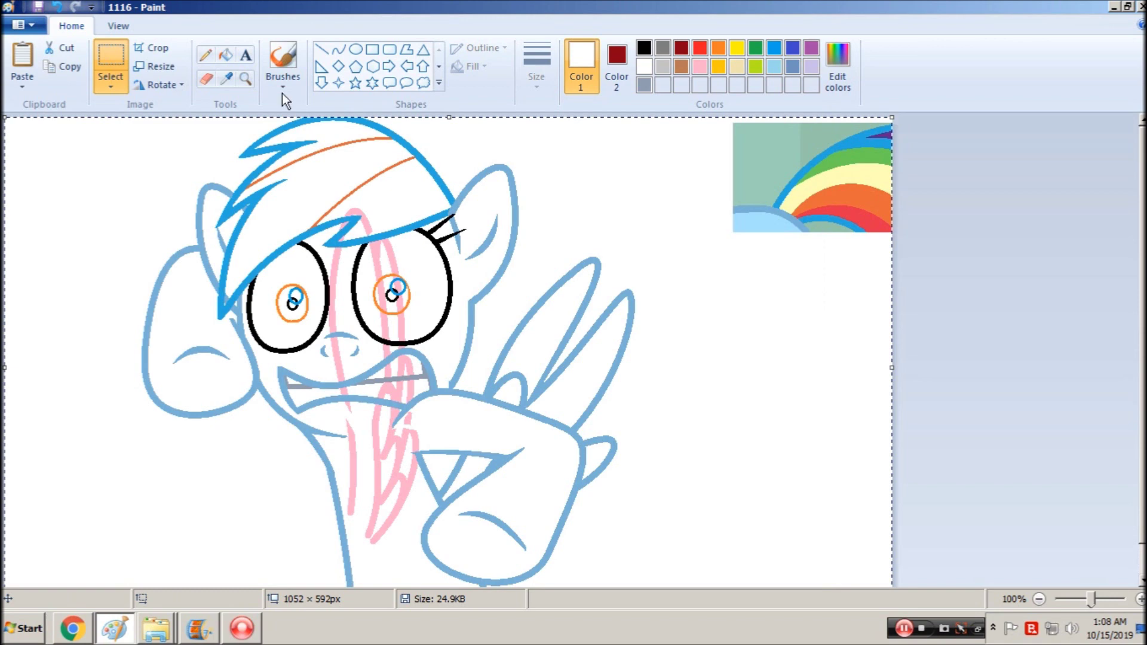
Remove the pink wing lines by making pink the transparent background colour, covering the drawing in white and pasting it back
{"action": "left_click", "coordinate": [372, 49]}
{"action": "left_click", "coordinate": [617, 67]}
{"action": "left_click", "coordinate": [700, 66]}
{"action": "left_click_drag", "start_coordinate": [570, 134], "coordinate": [95, 585]}
{"action": "key", "text": "ctrl+z"}
{"action": "key", "text": "ctrl+a"}
{"action": "scroll", "coordinate": [400, 328], "scroll_direction": "down", "scroll_amount": 1}
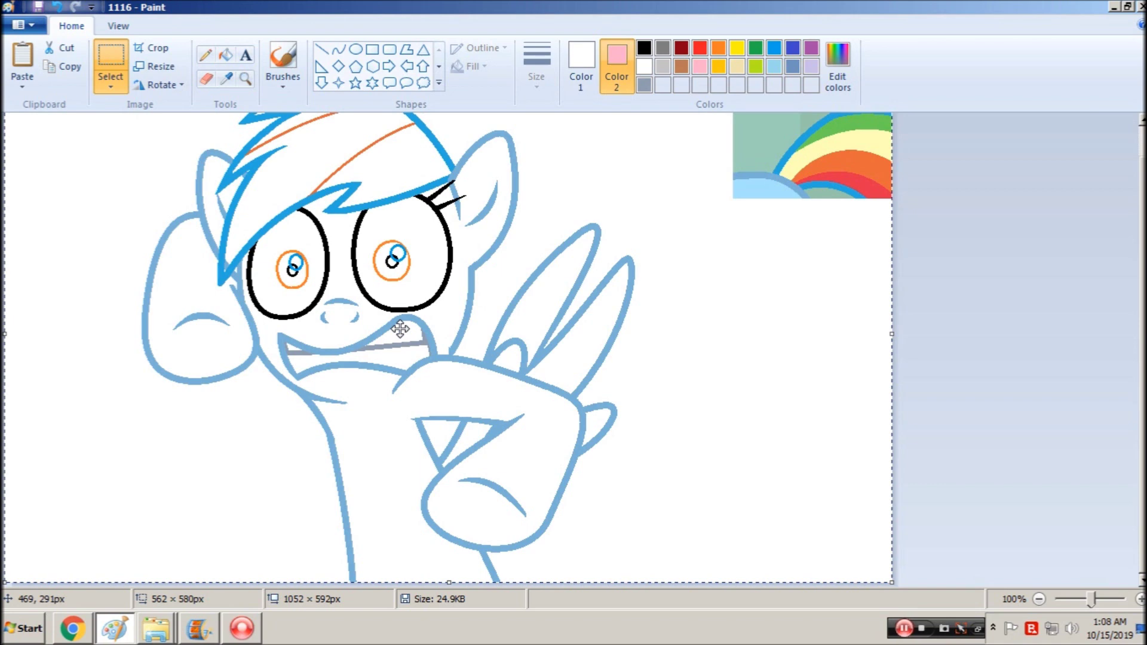
Reset the background colour to white and fill the pony's head and body with the light blue picked from the reference image
{"action": "left_click", "coordinate": [231, 55]}
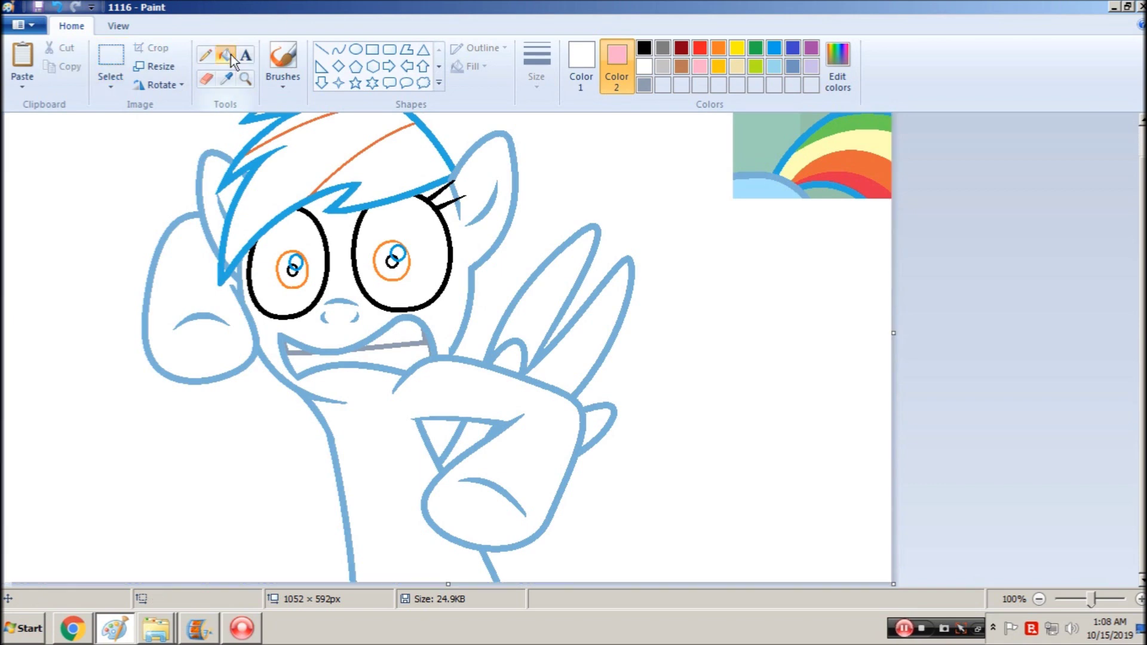
{"action": "left_click", "coordinate": [227, 80]}
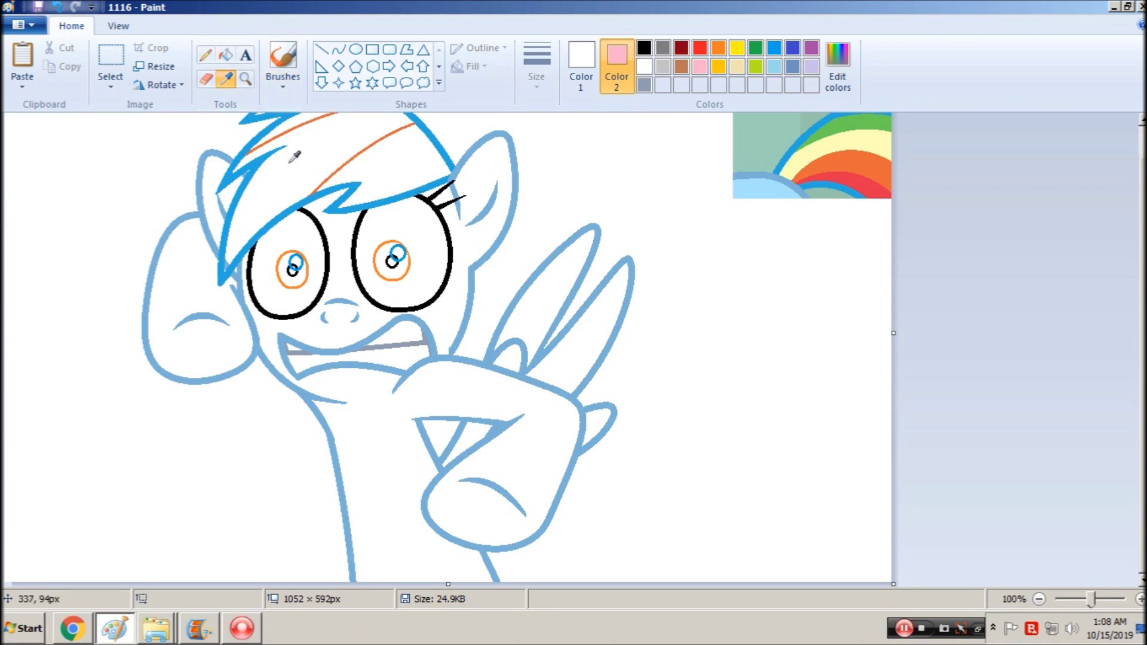
{"action": "right_click", "coordinate": [291, 161]}
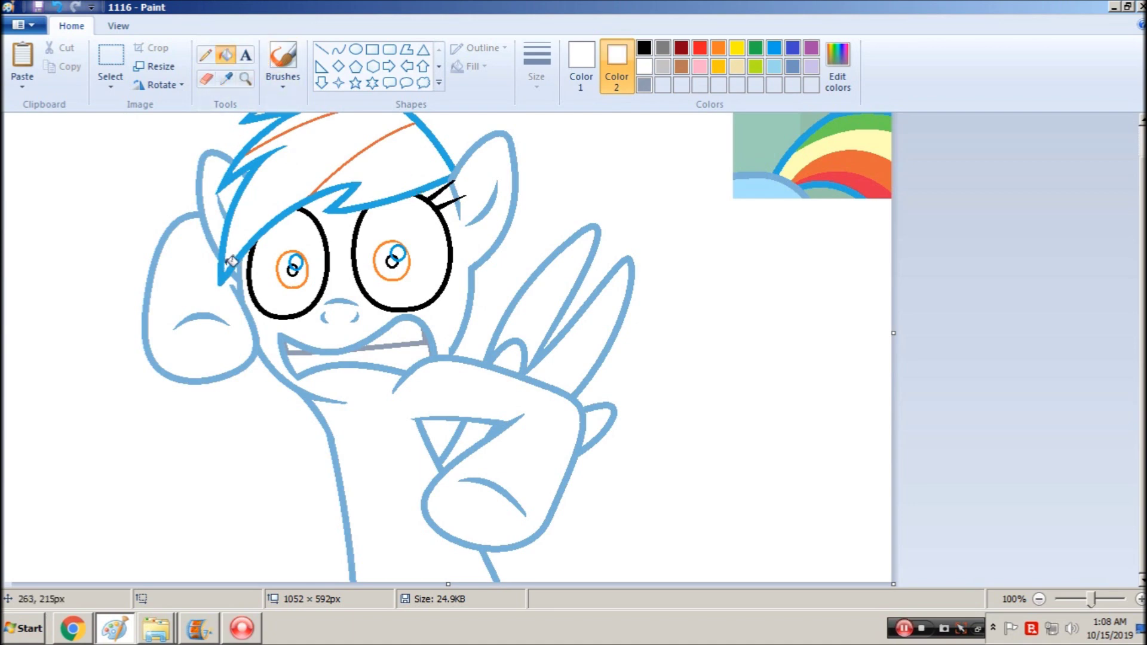
{"action": "scroll", "coordinate": [559, 195], "scroll_direction": "up", "scroll_amount": 1}
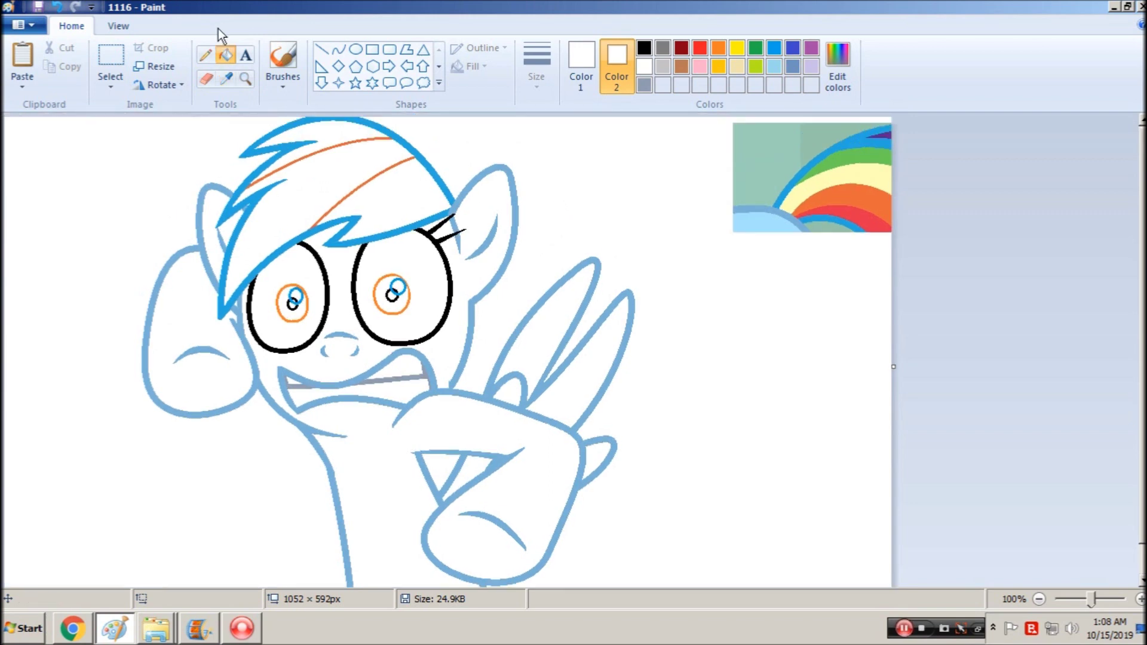
{"action": "left_click", "coordinate": [227, 78]}
{"action": "left_click", "coordinate": [774, 210]}
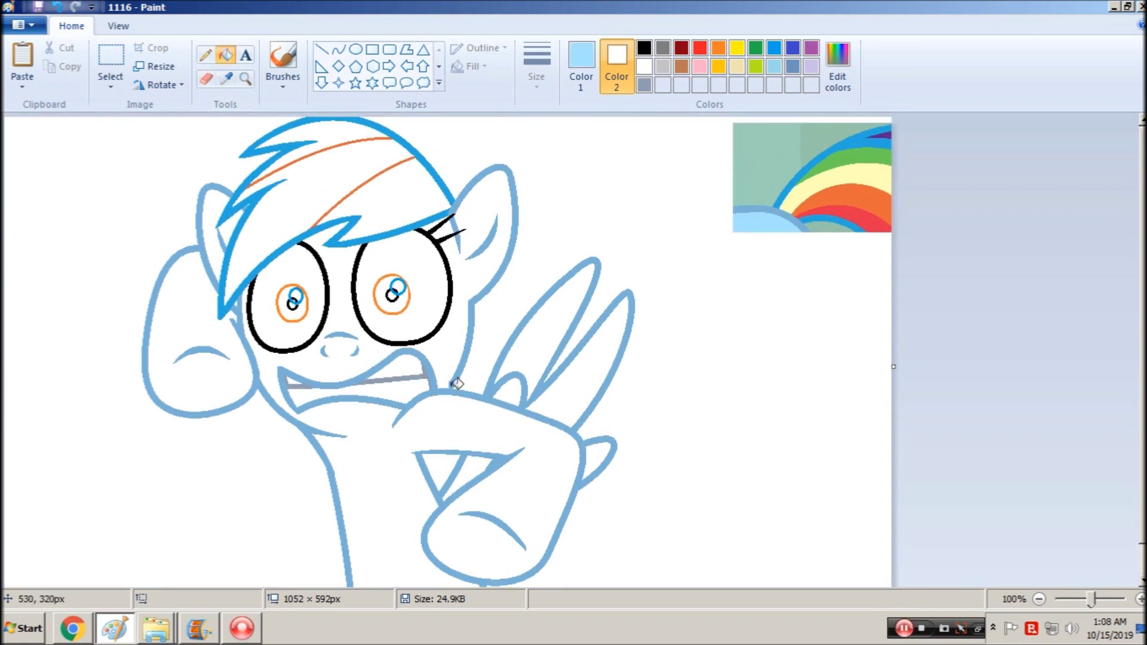
{"action": "left_click", "coordinate": [450, 359]}
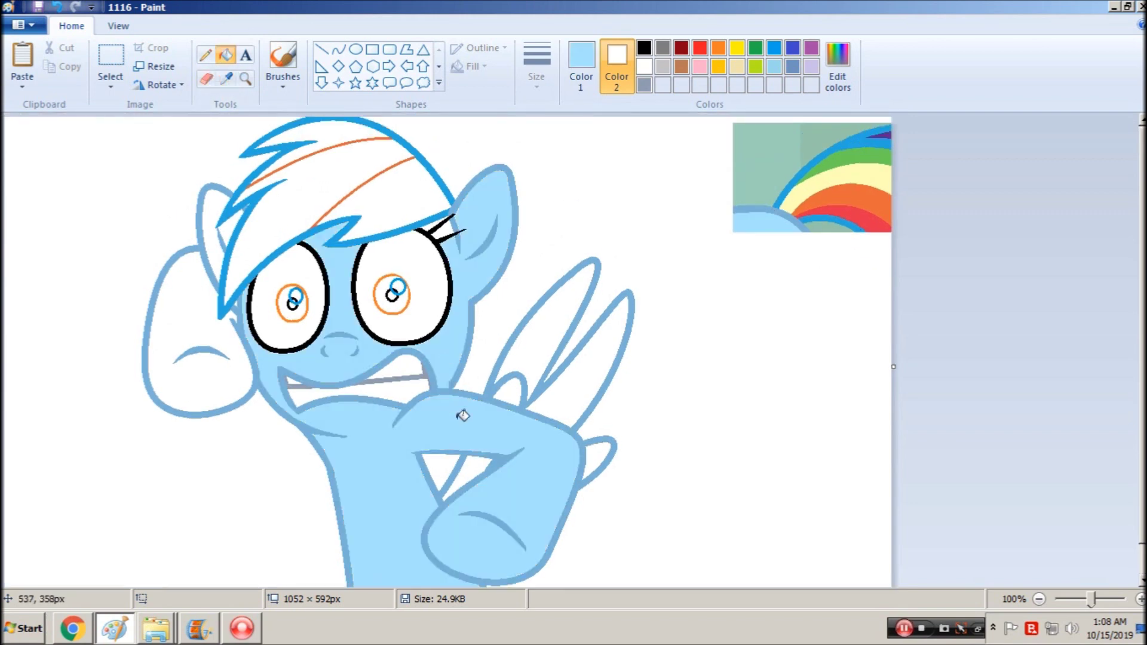
Fill the raised hoof, the ear behind the mane, the eyelash gaps and the wing feathers with light blue
{"action": "left_click", "coordinate": [189, 300]}
{"action": "left_click", "coordinate": [218, 242]}
{"action": "left_click", "coordinate": [459, 226]}
{"action": "left_click", "coordinate": [438, 230]}
{"action": "left_click", "coordinate": [526, 358]}
{"action": "left_click", "coordinate": [540, 379]}
{"action": "left_click", "coordinate": [513, 391]}
{"action": "left_click", "coordinate": [585, 457]}
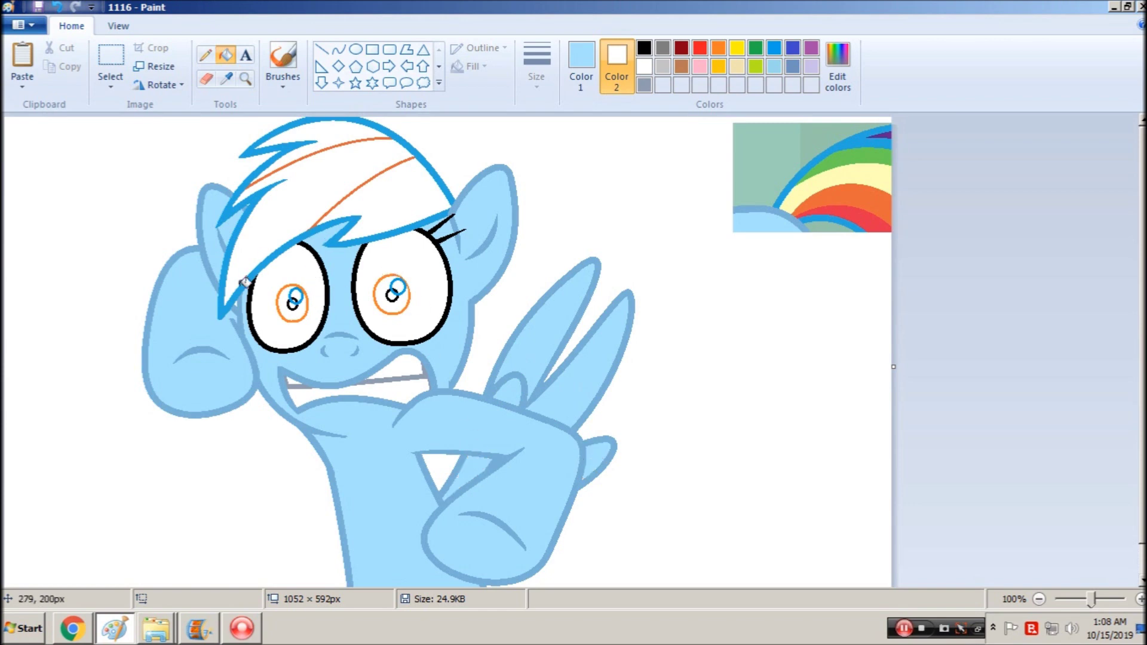
{"action": "left_click", "coordinate": [240, 301]}
{"action": "key", "text": "ctrl+z"}
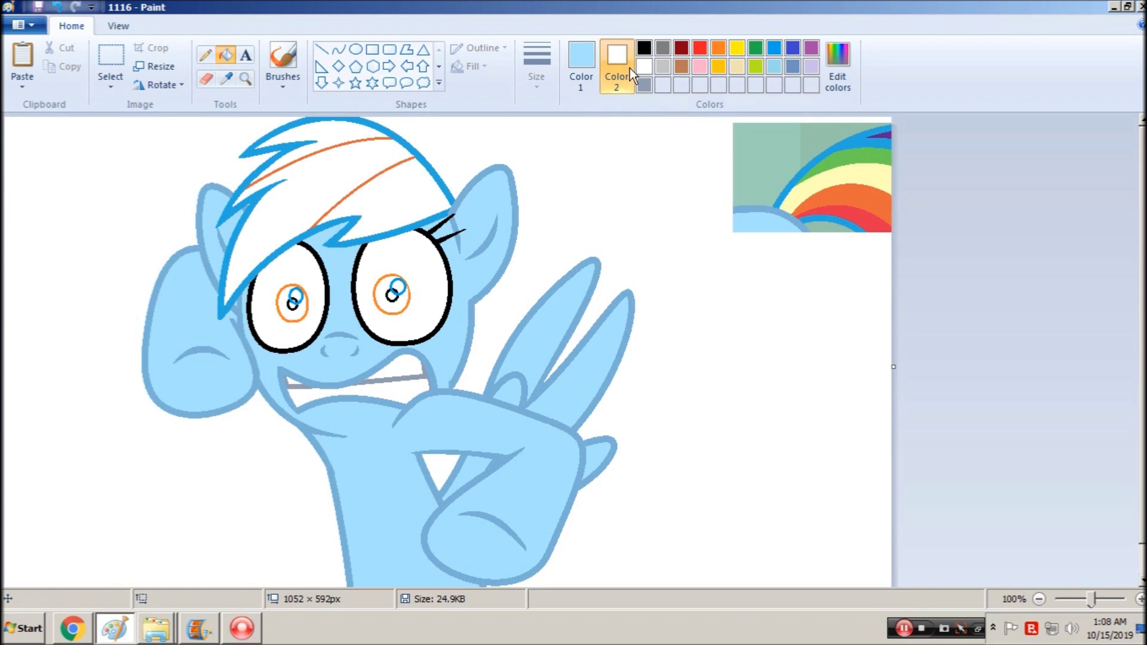
Fill both eyes with orange irises, black pupils and white highlights
{"action": "left_click", "coordinate": [581, 63]}
{"action": "left_click", "coordinate": [718, 48]}
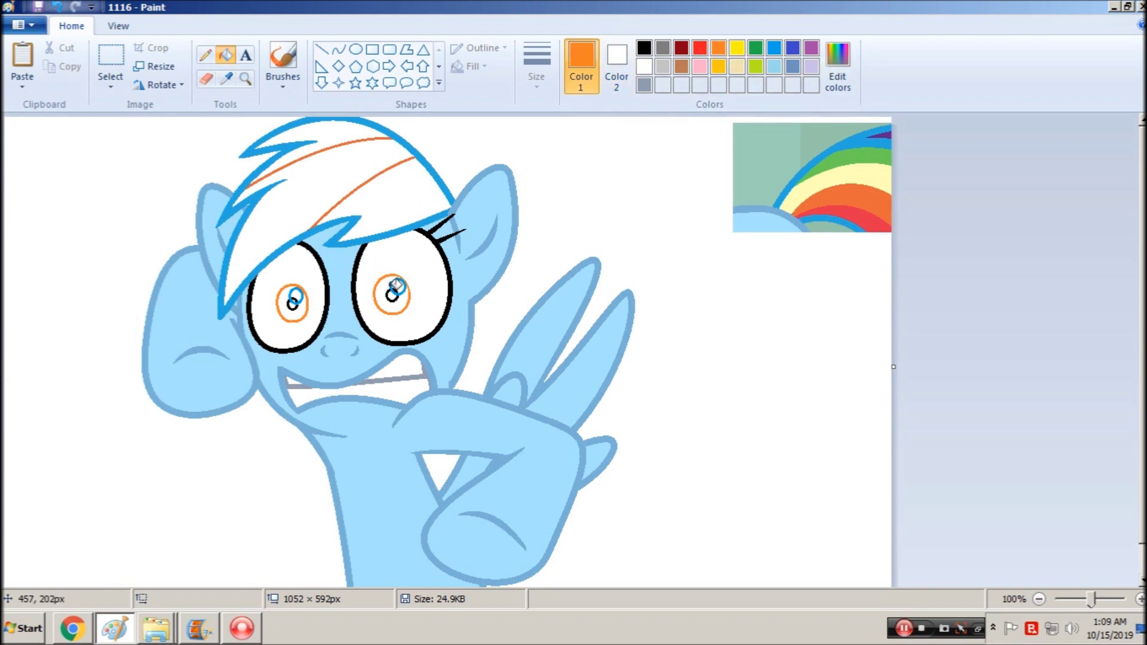
{"action": "left_click", "coordinate": [385, 287]}
{"action": "left_click", "coordinate": [289, 295]}
{"action": "left_click", "coordinate": [644, 47]}
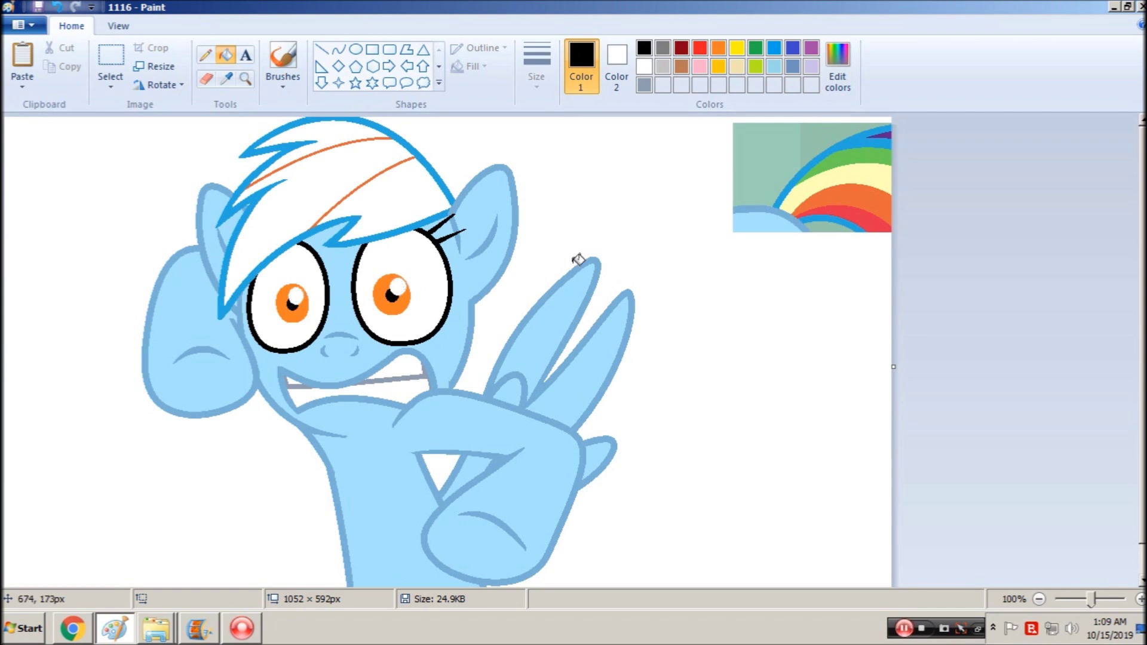
Fill the mane's middle band orange, front band pale yellow and top band red, using the reference image's colours
{"action": "left_click", "coordinate": [226, 79]}
{"action": "left_click", "coordinate": [357, 183]}
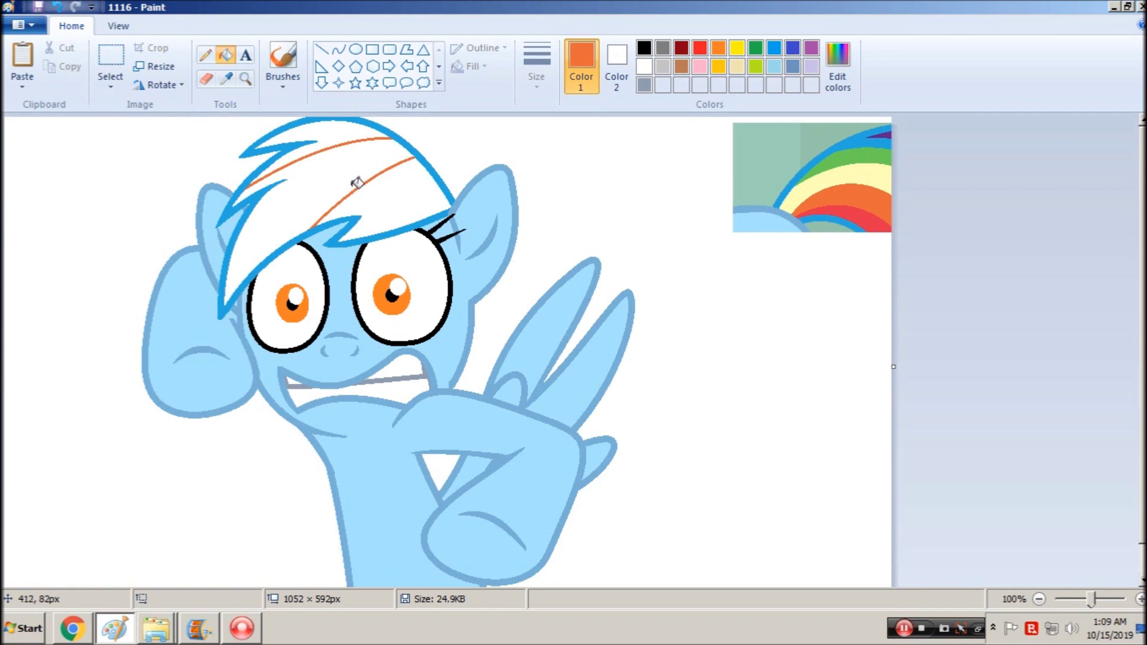
{"action": "left_click", "coordinate": [356, 183]}
{"action": "left_click", "coordinate": [226, 79]}
{"action": "left_click", "coordinate": [872, 170]}
{"action": "left_click", "coordinate": [317, 214]}
{"action": "left_click", "coordinate": [226, 78]}
{"action": "left_click", "coordinate": [872, 219]}
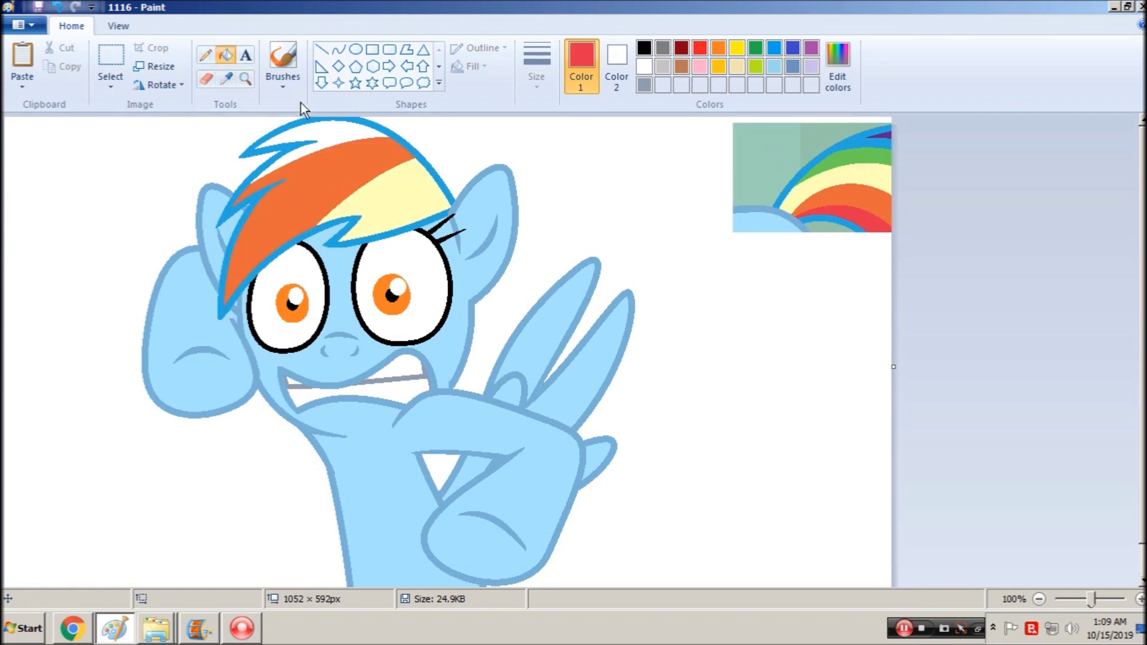
{"action": "left_click", "coordinate": [305, 118]}
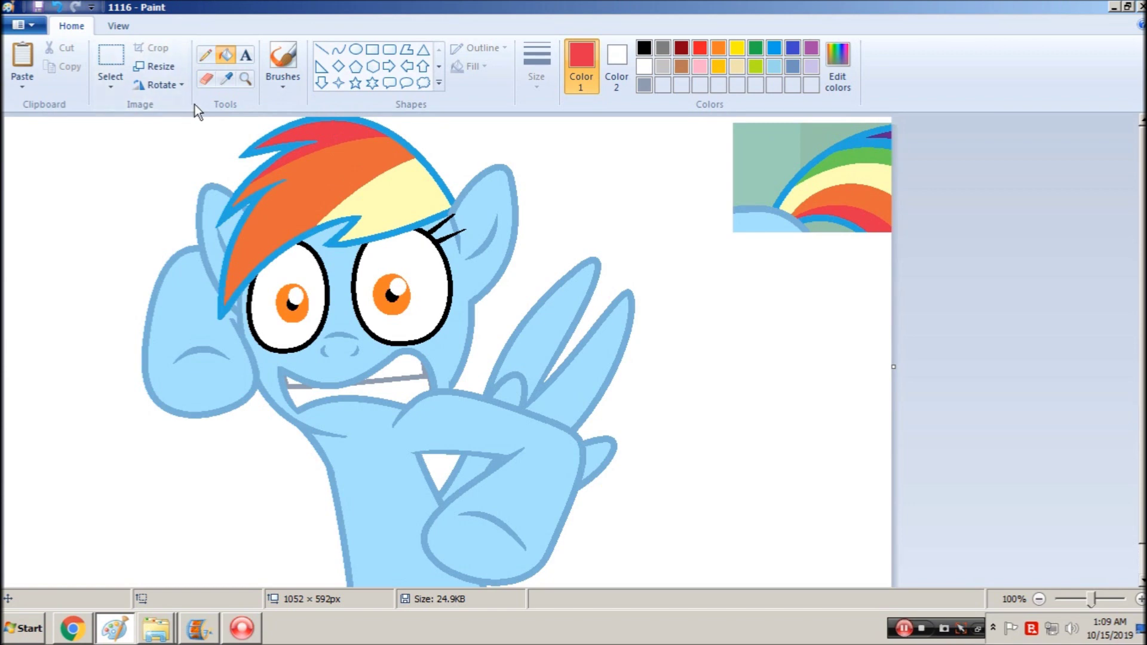
Draw a thin light blue line about 23 px wide and 8 px high along the underside of the lower eyelash
{"action": "left_click", "coordinate": [245, 78]}
{"action": "left_click", "coordinate": [409, 320]}
{"action": "left_click", "coordinate": [226, 78]}
{"action": "left_click", "coordinate": [366, 135]}
{"action": "left_click", "coordinate": [321, 49]}
{"action": "left_click", "coordinate": [536, 66]}
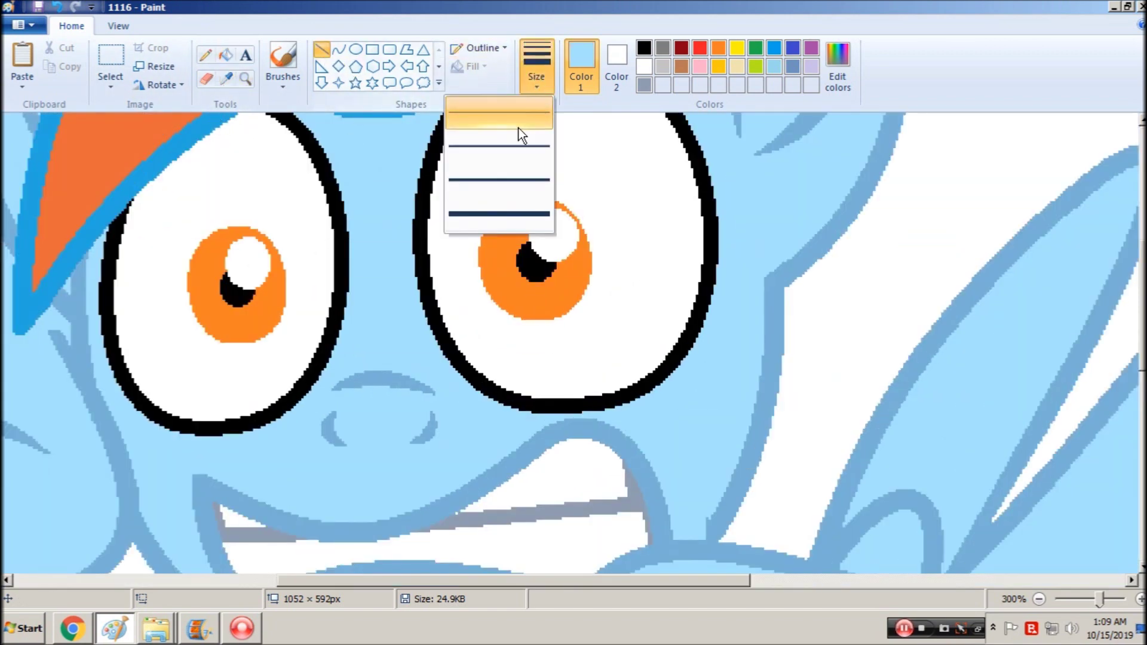
{"action": "left_click", "coordinate": [520, 134]}
{"action": "scroll", "coordinate": [681, 281], "scroll_direction": "up", "scroll_amount": 3}
{"action": "left_click_drag", "start_coordinate": [664, 226], "coordinate": [717, 208]}
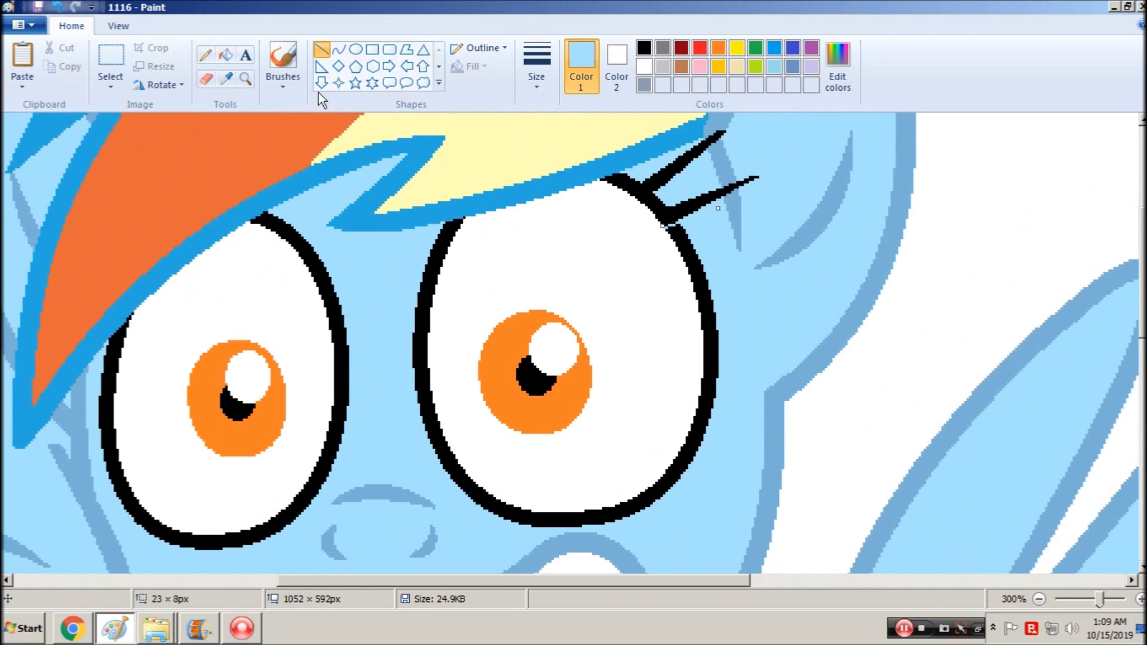
Draw a light blue curve across the lower inner outline of the eye with the lashes
{"action": "left_click", "coordinate": [338, 50]}
{"action": "left_click", "coordinate": [535, 67]}
{"action": "left_click", "coordinate": [517, 146]}
{"action": "left_click_drag", "start_coordinate": [418, 296], "coordinate": [470, 485]}
{"action": "left_click_drag", "start_coordinate": [397, 335], "coordinate": [404, 439]}
{"action": "left_click", "coordinate": [407, 441]}
{"action": "left_click_drag", "start_coordinate": [354, 300], "coordinate": [296, 500]}
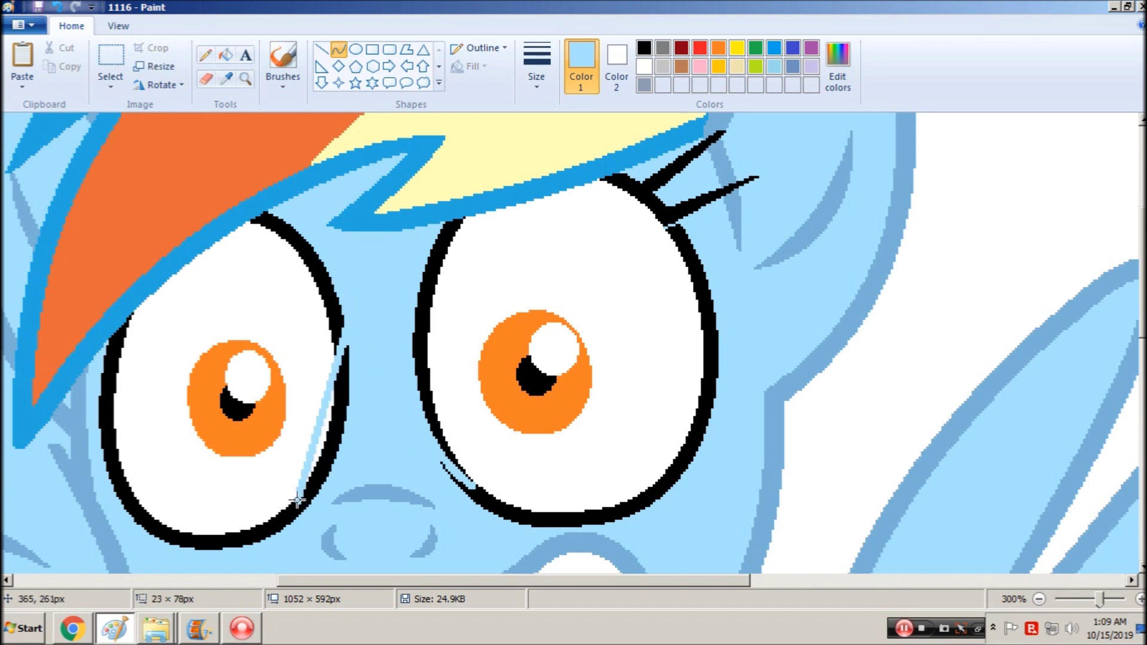
{"action": "left_click_drag", "start_coordinate": [341, 379], "coordinate": [362, 445]}
{"action": "left_click", "coordinate": [362, 446]}
{"action": "key", "text": "ctrl+z"}
Draw a light blue curve about 21 px wide and 65 px high across the lower inner outline of the lashless eye
{"action": "left_click_drag", "start_coordinate": [350, 327], "coordinate": [305, 489]}
{"action": "left_click_drag", "start_coordinate": [341, 405], "coordinate": [353, 434]}
{"action": "left_click", "coordinate": [353, 434]}
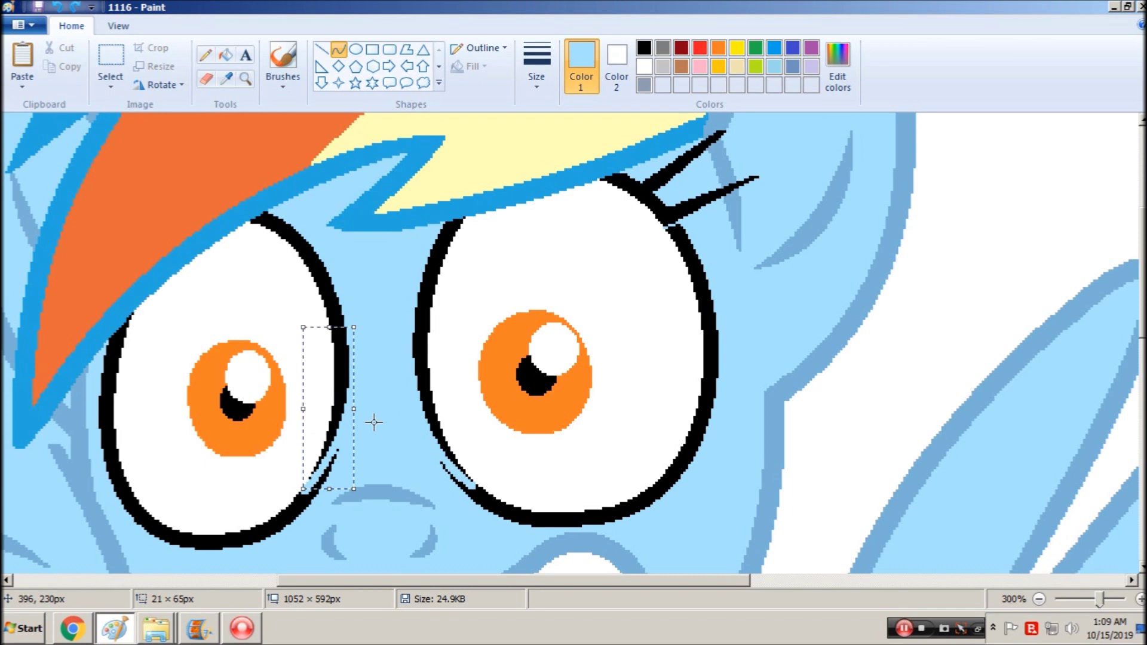
{"action": "key", "text": "Right"}
Fill the outer outlines of both eyes with light blue and paint over the leftover black specks with the pencil
{"action": "left_click", "coordinate": [226, 54]}
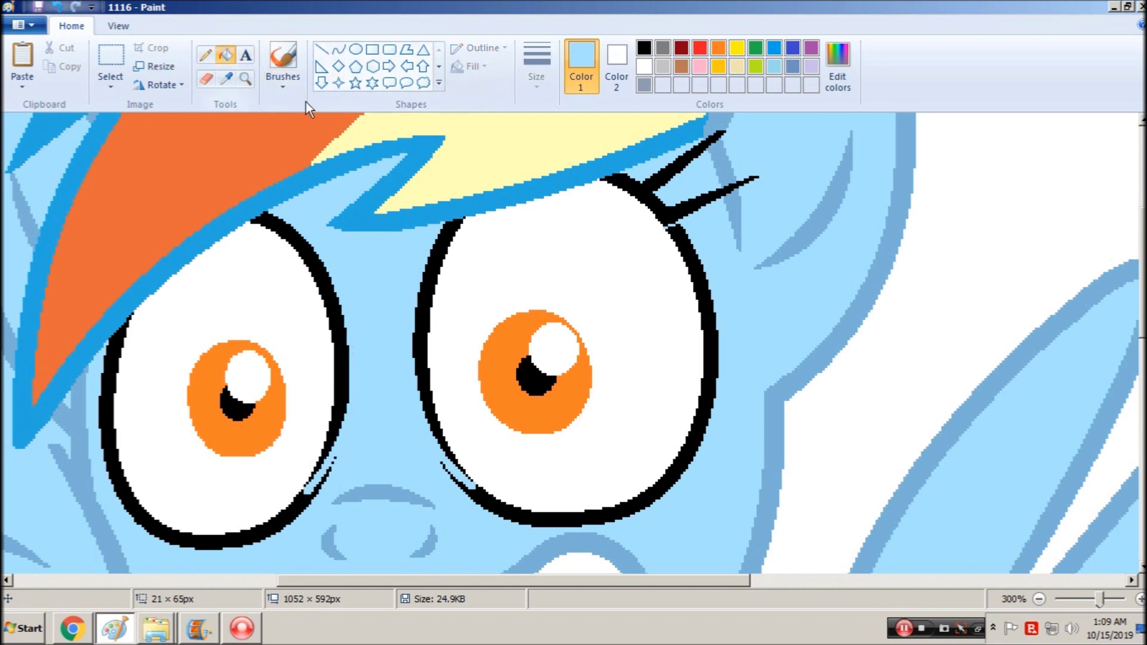
{"action": "left_click", "coordinate": [693, 253]}
{"action": "left_click", "coordinate": [316, 497]}
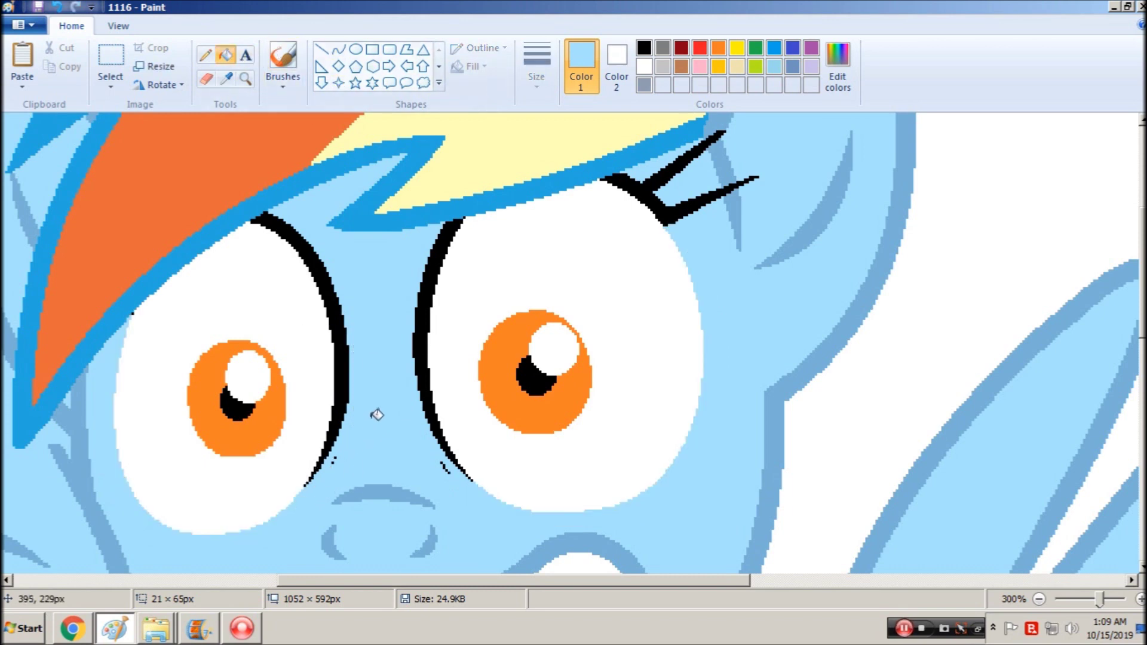
{"action": "left_click", "coordinate": [472, 470]}
{"action": "key", "text": "ctrl+z"}
{"action": "left_click", "coordinate": [206, 55]}
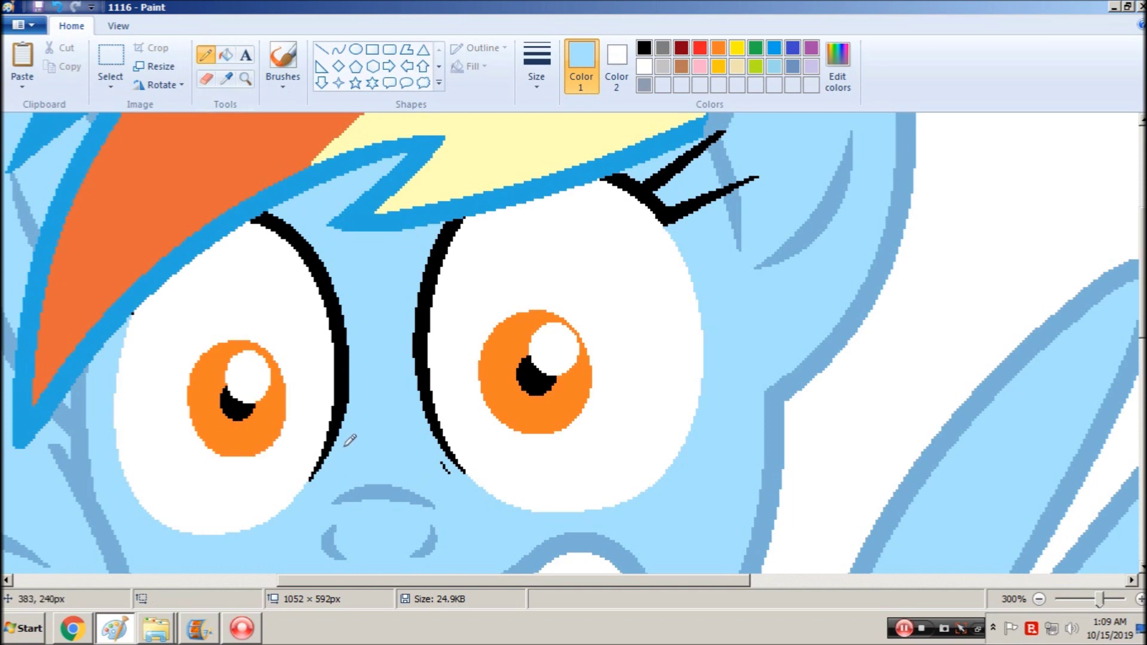
{"action": "left_click_drag", "start_coordinate": [436, 460], "coordinate": [457, 478]}
Select the whole coloured drawing
{"action": "left_click", "coordinate": [242, 85]}
{"action": "right_click", "coordinate": [373, 184]}
{"action": "right_click", "coordinate": [373, 185]}
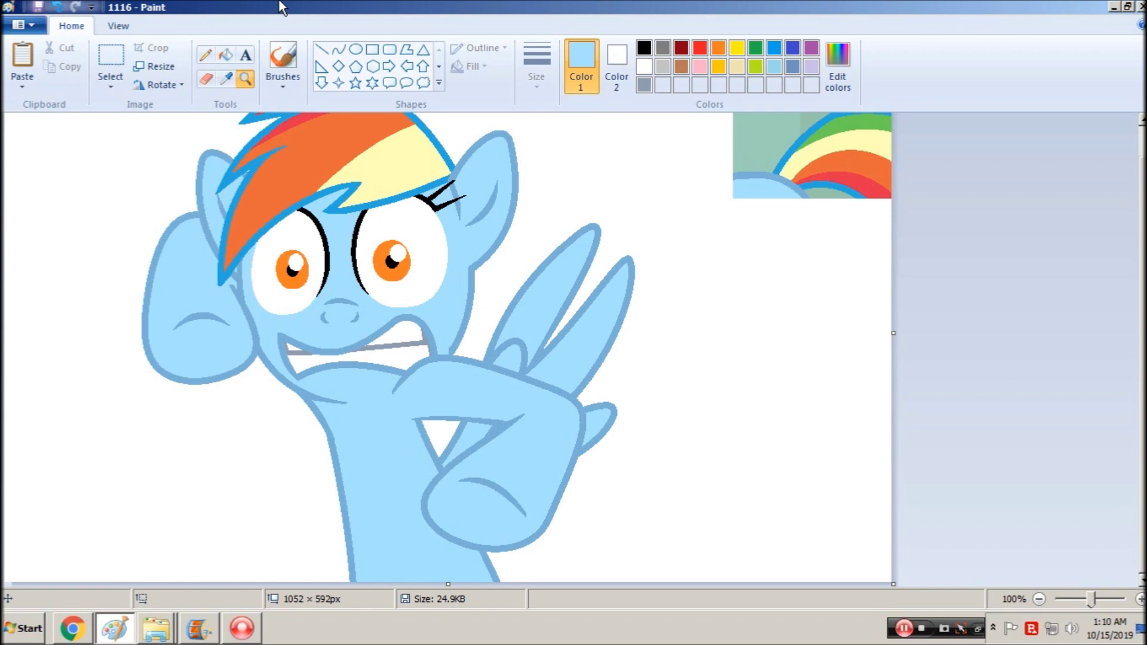
{"action": "scroll", "coordinate": [436, 146], "scroll_direction": "up", "scroll_amount": 1}
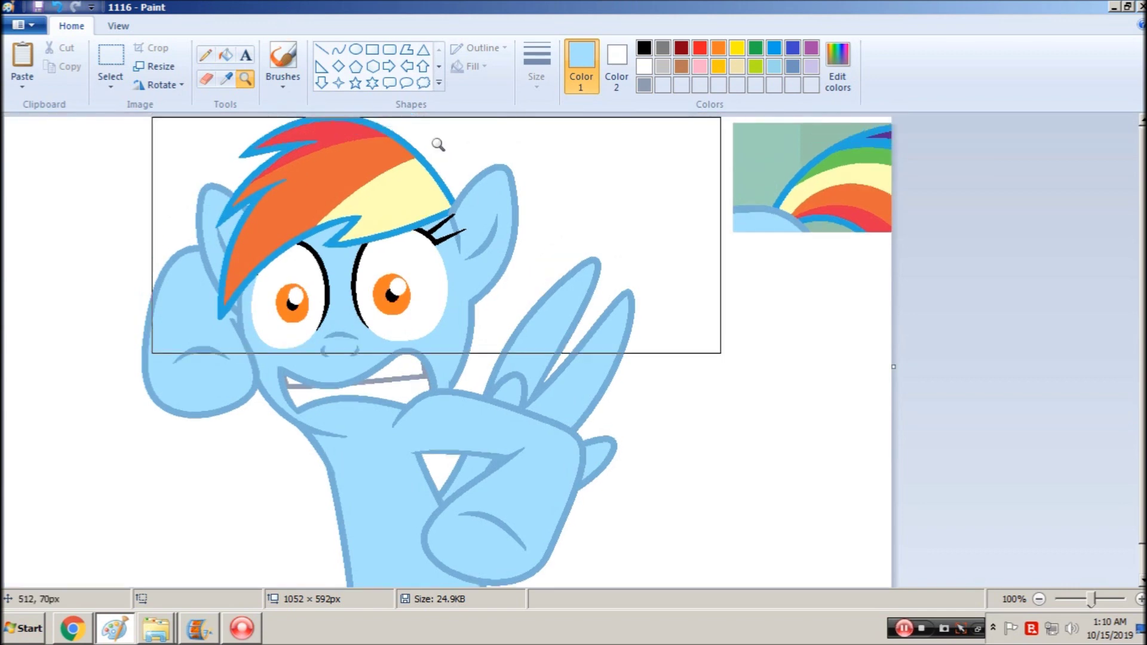
{"action": "left_click", "coordinate": [110, 62]}
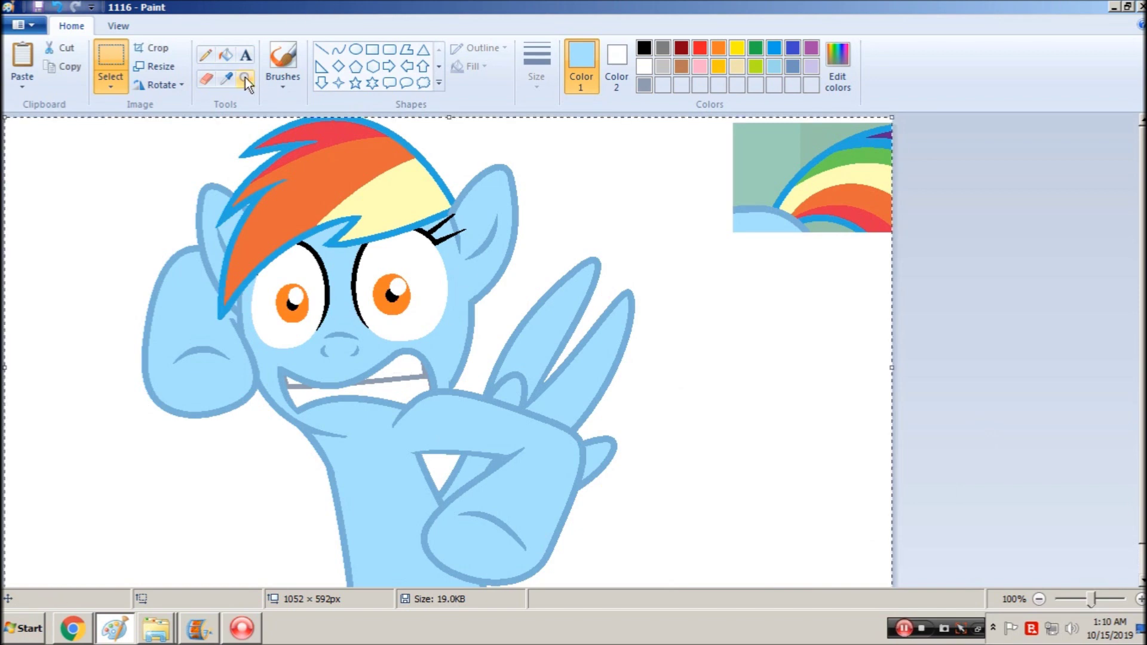
Try a thick curve about 30 px wide and 150 px high below the chin, in the reference image's mane outline blue
{"action": "left_click", "coordinate": [226, 78]}
{"action": "left_click", "coordinate": [794, 182]}
{"action": "left_click", "coordinate": [338, 49]}
{"action": "left_click", "coordinate": [537, 66]}
{"action": "left_click", "coordinate": [499, 213]}
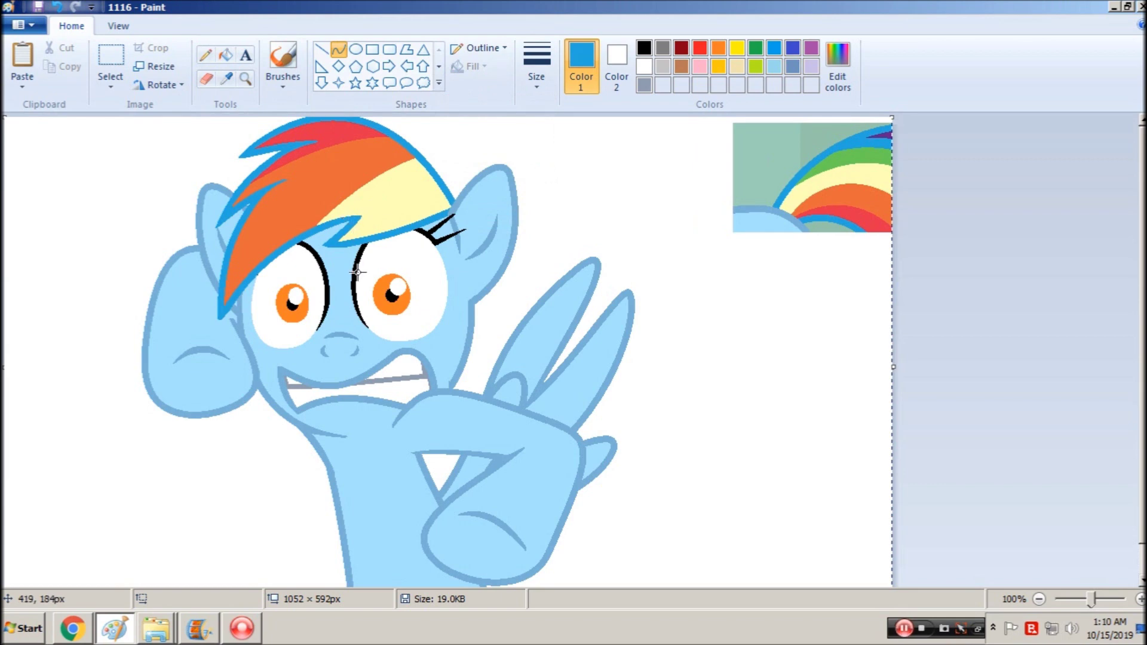
{"action": "left_click_drag", "start_coordinate": [304, 408], "coordinate": [307, 534]}
{"action": "left_click_drag", "start_coordinate": [318, 472], "coordinate": [283, 490]}
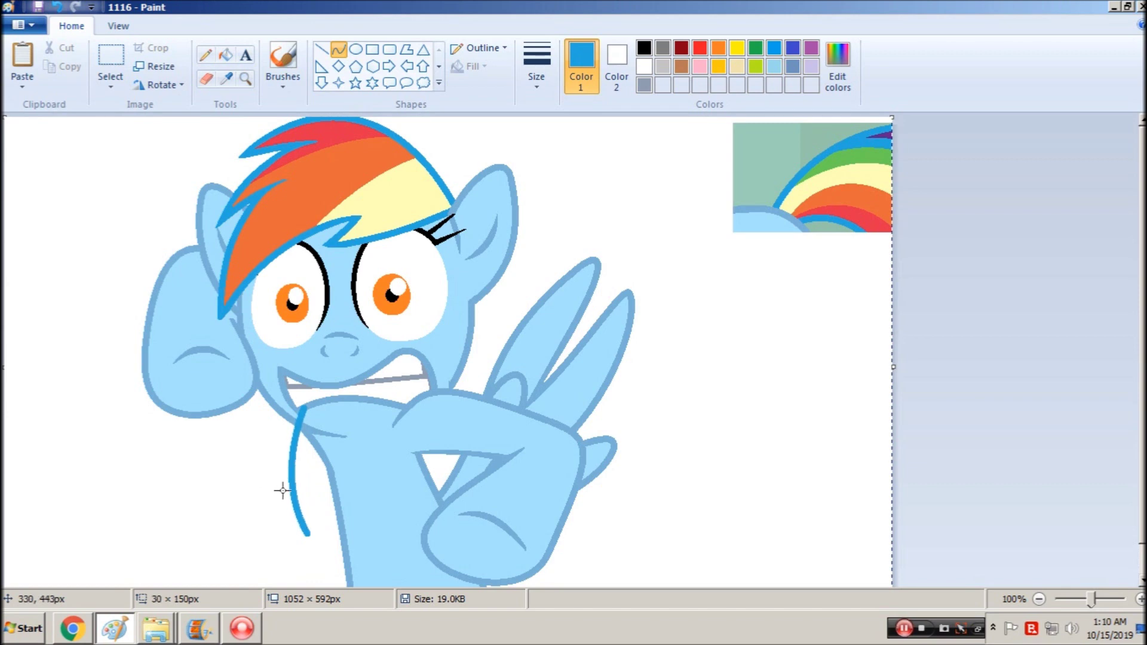
{"action": "left_click", "coordinate": [283, 490]}
Look at the preceding pony frame in Movie Maker, return to Paint and undo the curve below the chin
{"action": "left_click", "coordinate": [210, 623]}
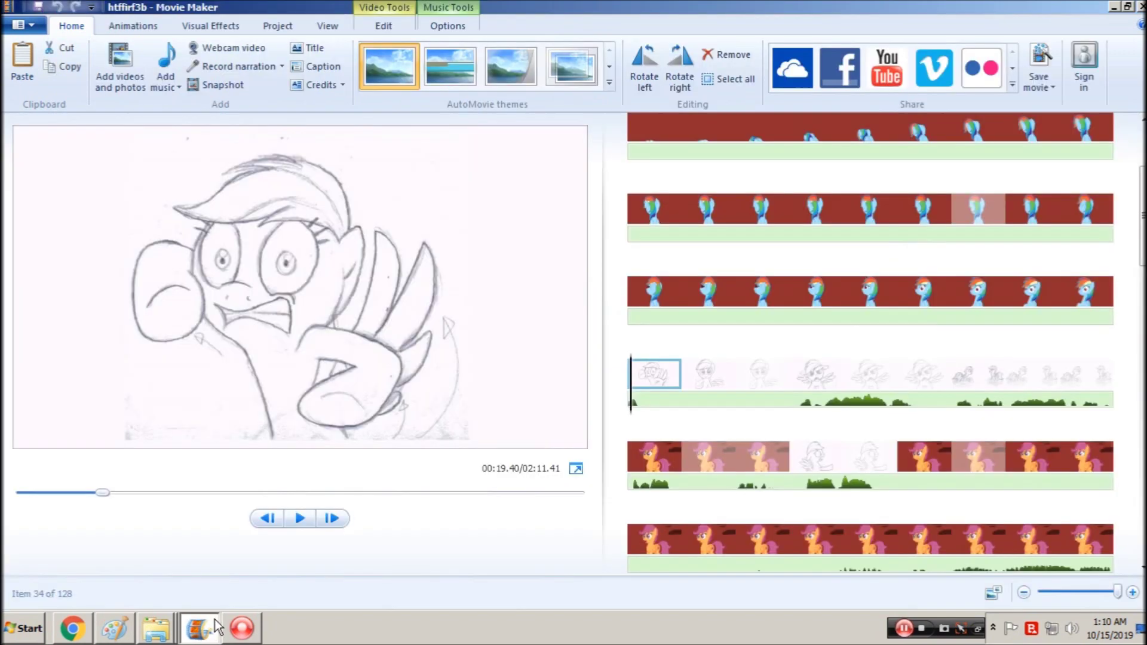
{"action": "left_click", "coordinate": [1092, 294]}
{"action": "left_click", "coordinate": [119, 628]}
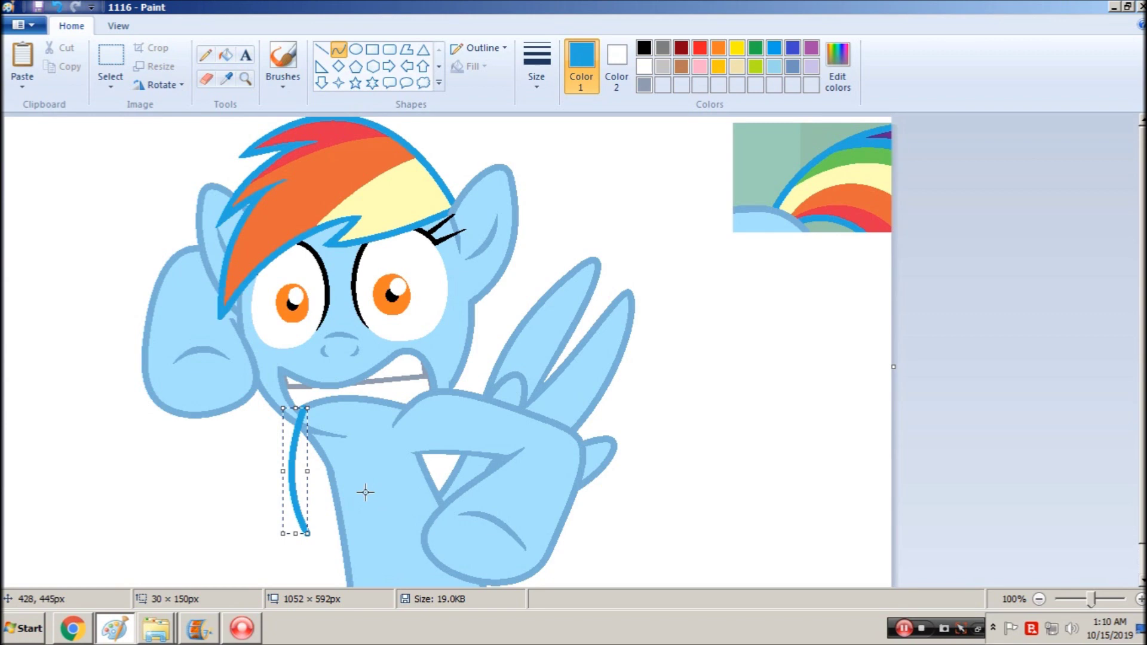
{"action": "key", "text": "ctrl+z"}
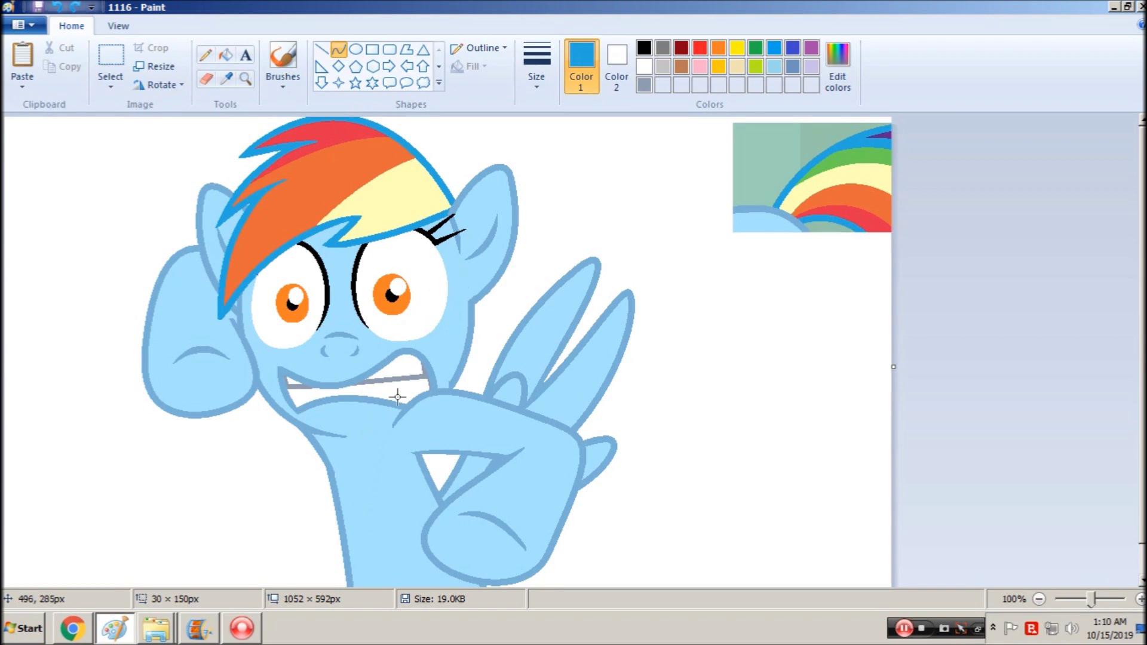
Try a thick blue curve across the bent foreleg, paste the copied drawing over it and undo both
{"action": "key", "text": "alt+Tab"}
{"action": "key", "text": "alt+Tab"}
{"action": "left_click_drag", "start_coordinate": [441, 381], "coordinate": [426, 508]}
{"action": "left_click_drag", "start_coordinate": [443, 442], "coordinate": [441, 512]}
{"action": "left_click", "coordinate": [114, 60]}
{"action": "key", "text": "ctrl+v"}
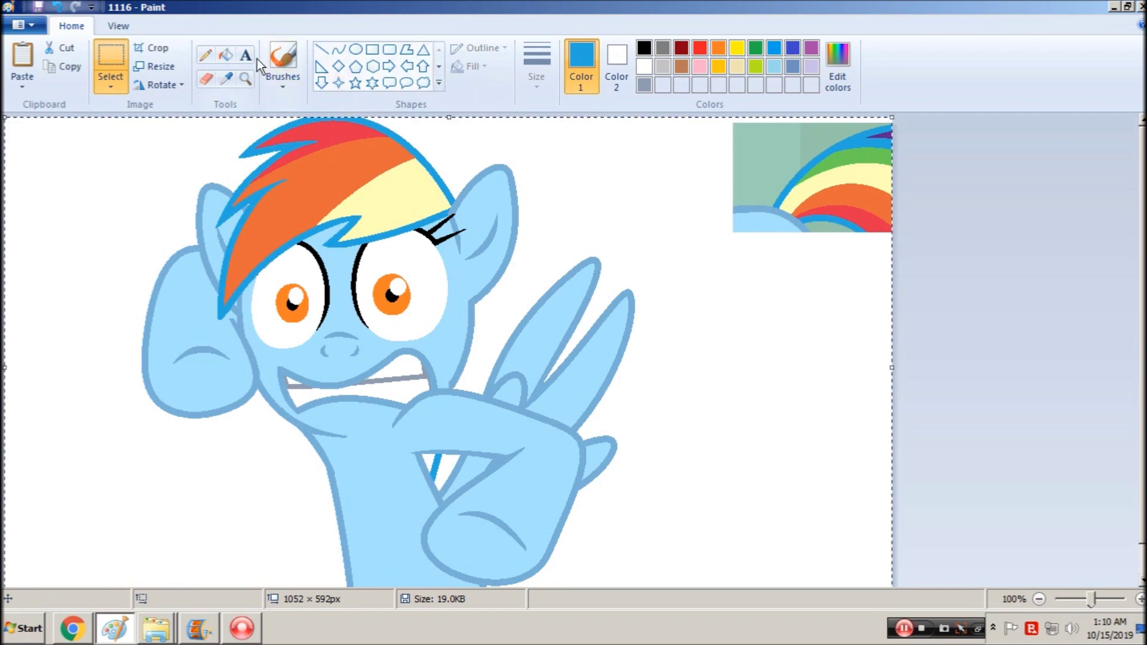
{"action": "key", "text": "ctrl+z"}
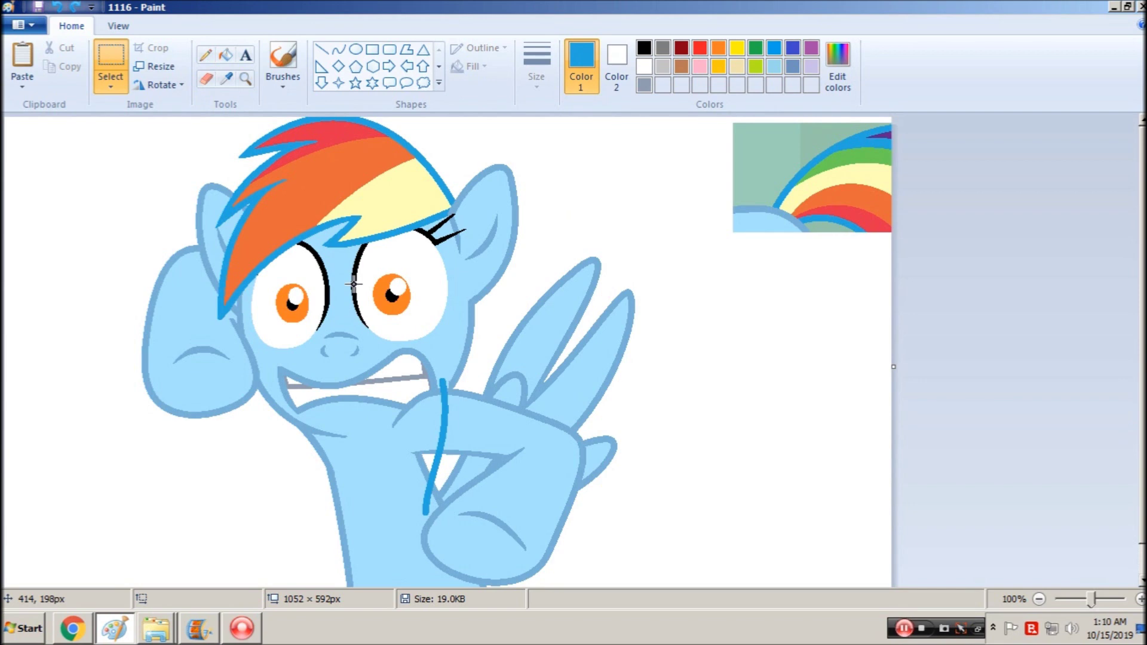
{"action": "key", "text": "ctrl+z"}
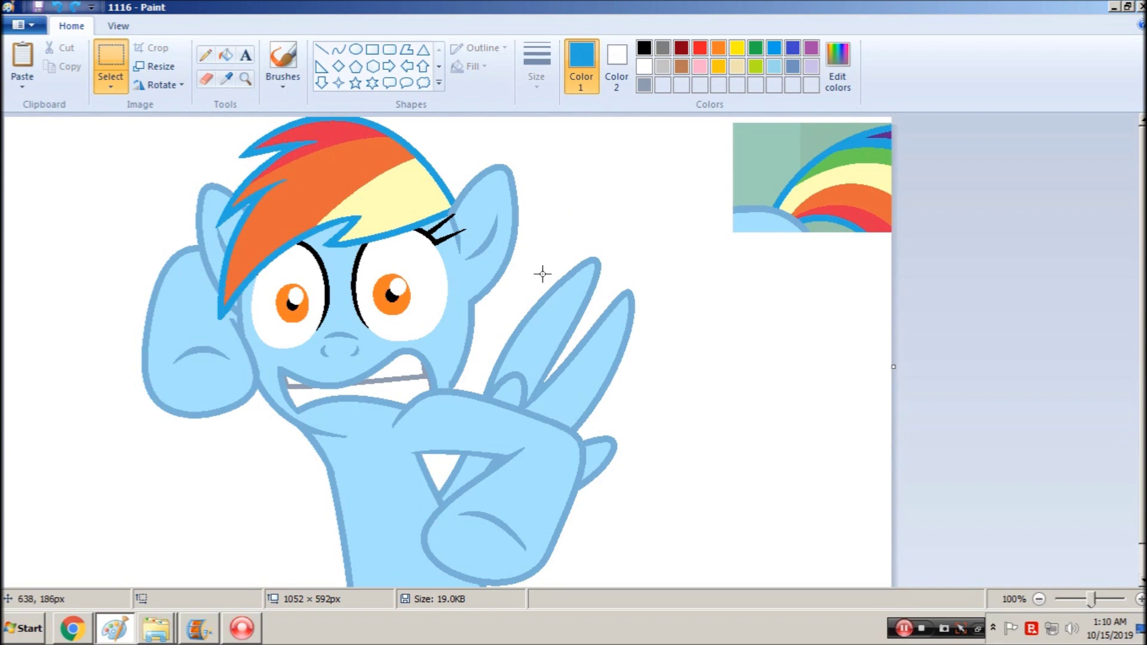
Open the uncoloured line drawing 1116b, choose dark red as the fill colour and select the whole canvas
{"action": "key", "text": "ctrl+o"}
{"action": "type", "text": "1116b"}
{"action": "key", "text": "Return"}
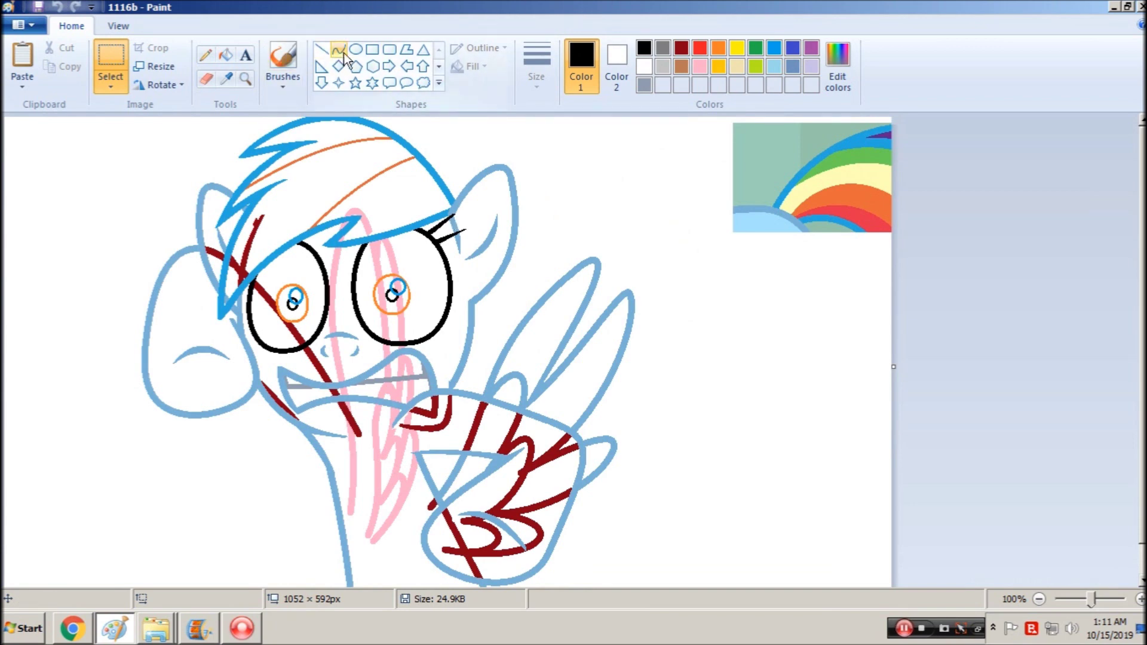
{"action": "left_click", "coordinate": [225, 55]}
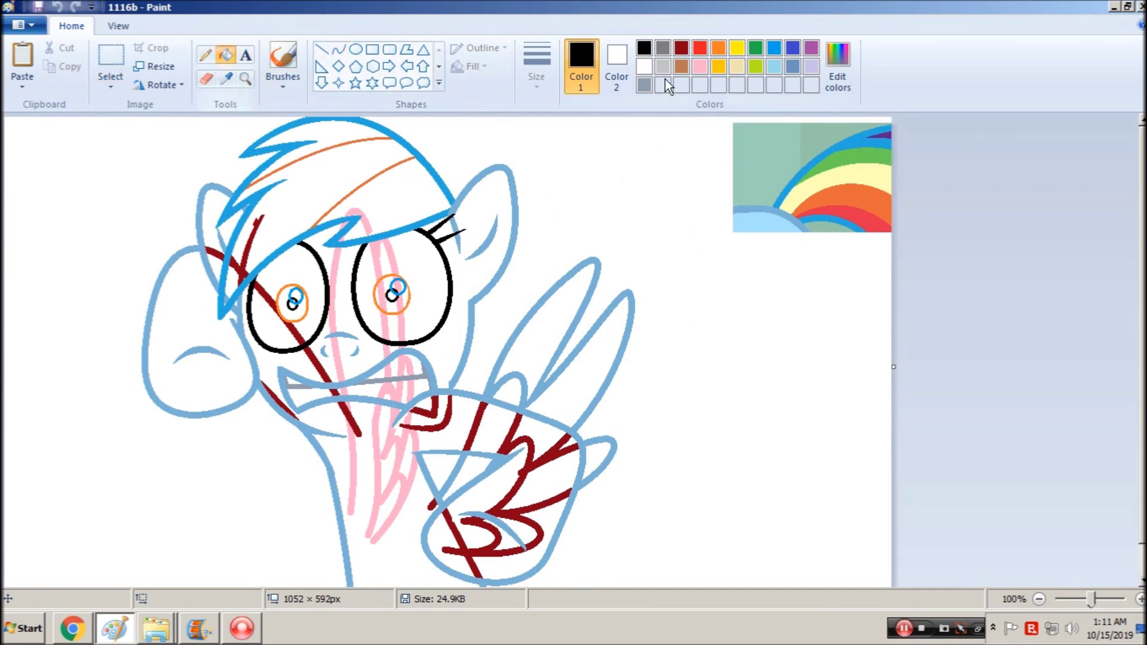
{"action": "left_click", "coordinate": [681, 47]}
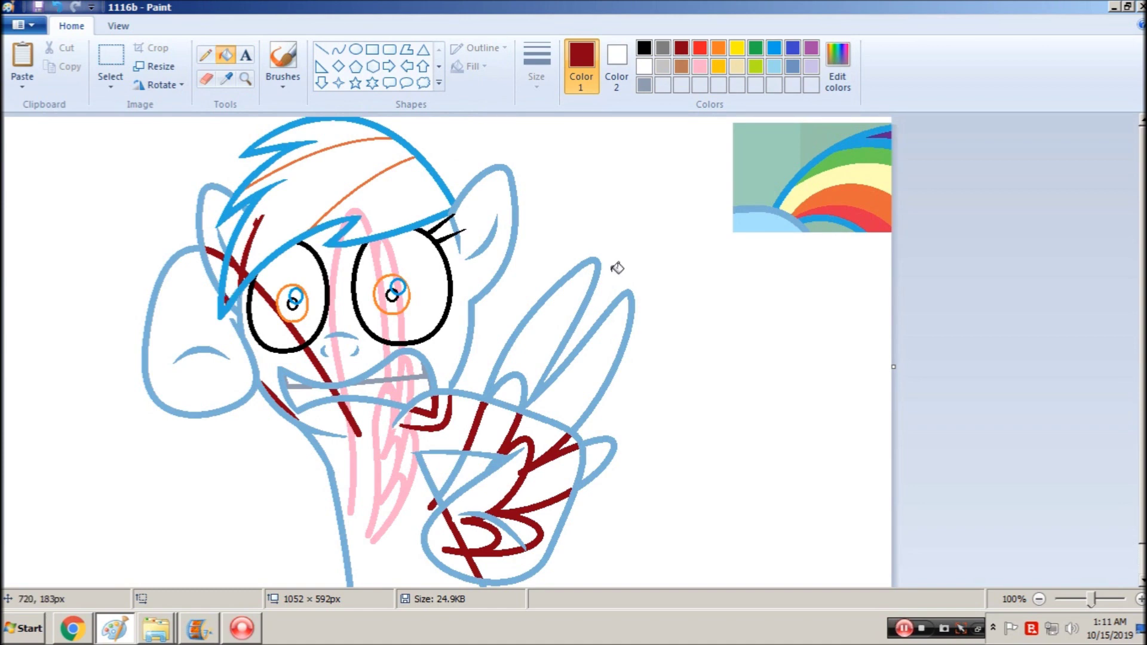
{"action": "key", "text": "ctrl+a"}
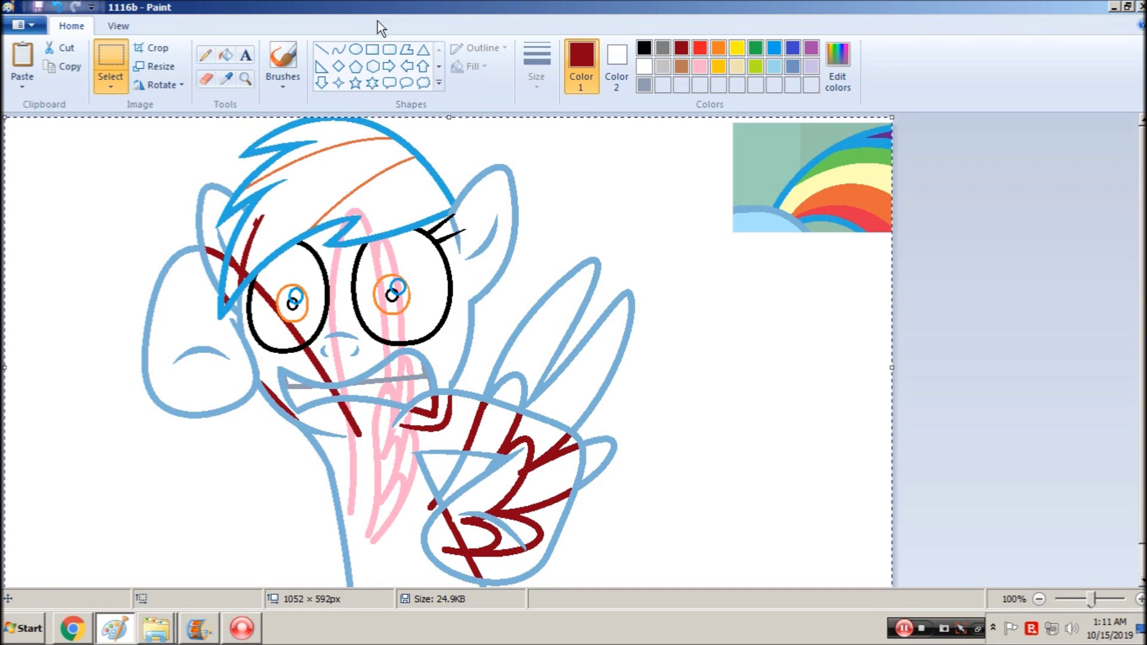
Set up the Curve tool with the mane outline's blue and check the pony frame in Movie Maker for reference
{"action": "left_click", "coordinate": [338, 49]}
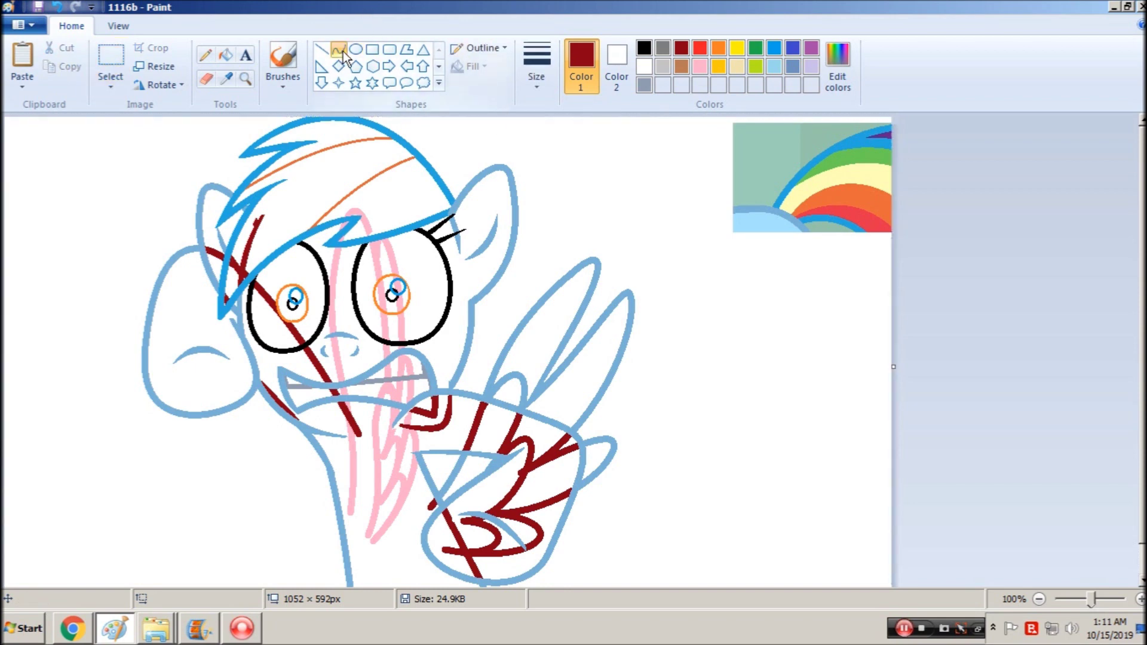
{"action": "left_click", "coordinate": [226, 78]}
{"action": "left_click", "coordinate": [452, 201]}
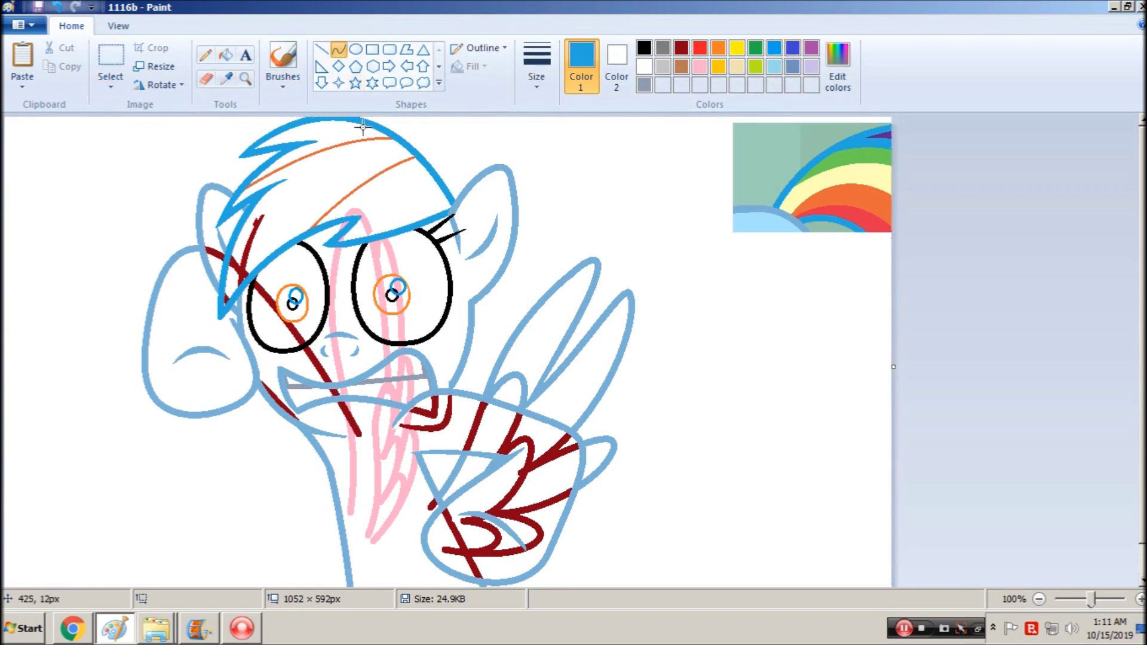
{"action": "left_click", "coordinate": [536, 69]}
{"action": "left_click", "coordinate": [502, 221]}
{"action": "left_click", "coordinate": [203, 629]}
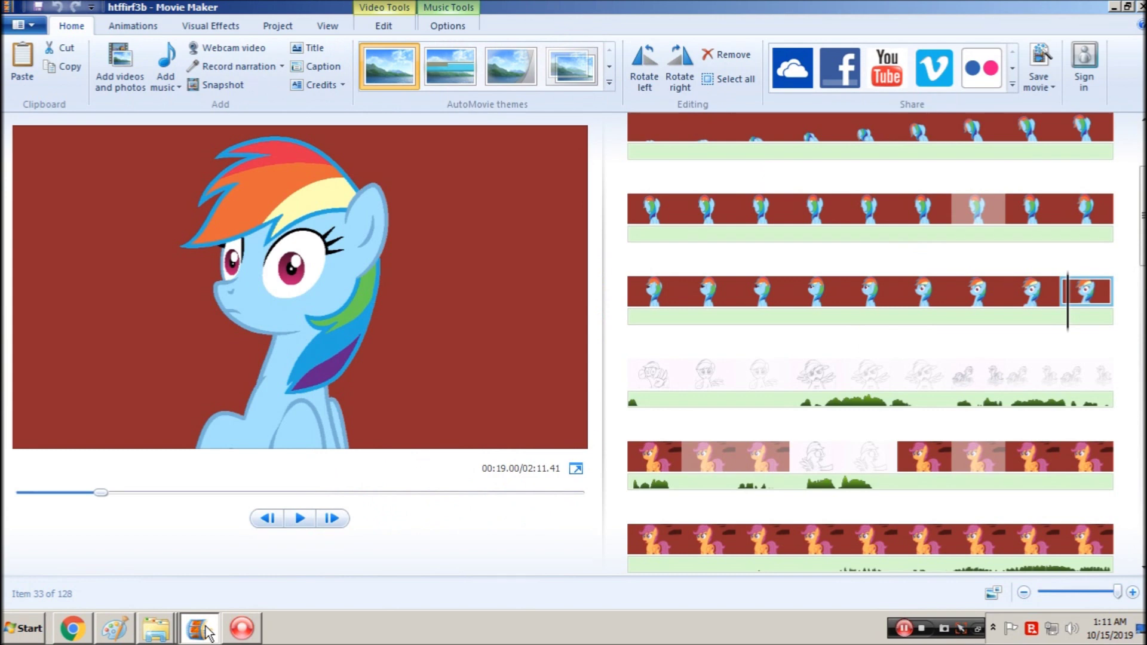
{"action": "left_click", "coordinate": [202, 629]}
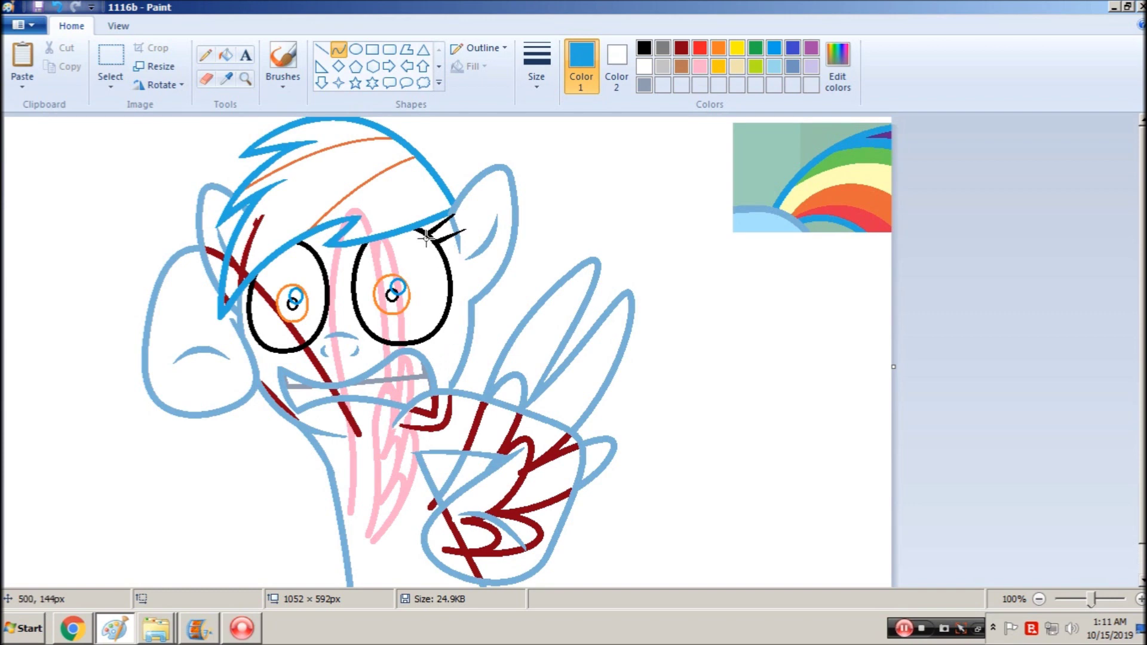
Draw a thin blue S-curve about 49 px wide and 264 px high from the fringe down across the lashed eye and mouth
{"action": "left_click_drag", "start_coordinate": [379, 248], "coordinate": [377, 491]}
{"action": "left_click", "coordinate": [381, 287]}
{"action": "left_click_drag", "start_coordinate": [382, 296], "coordinate": [353, 357]}
{"action": "left_click", "coordinate": [536, 66]}
{"action": "left_click", "coordinate": [527, 149]}
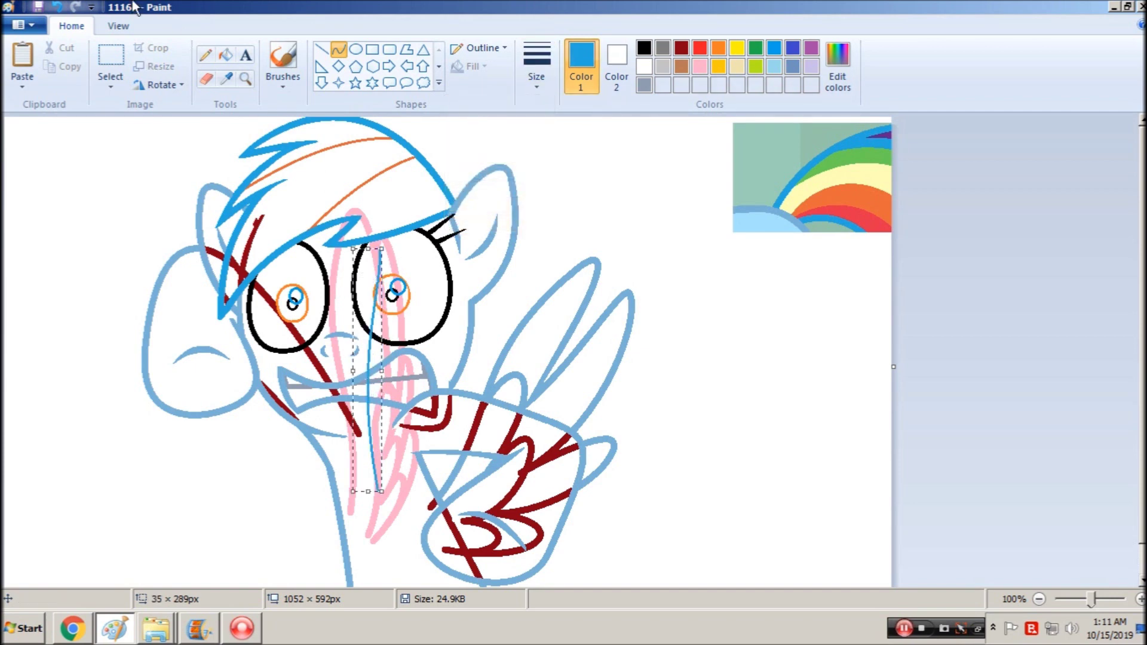
{"action": "left_click", "coordinate": [57, 7]}
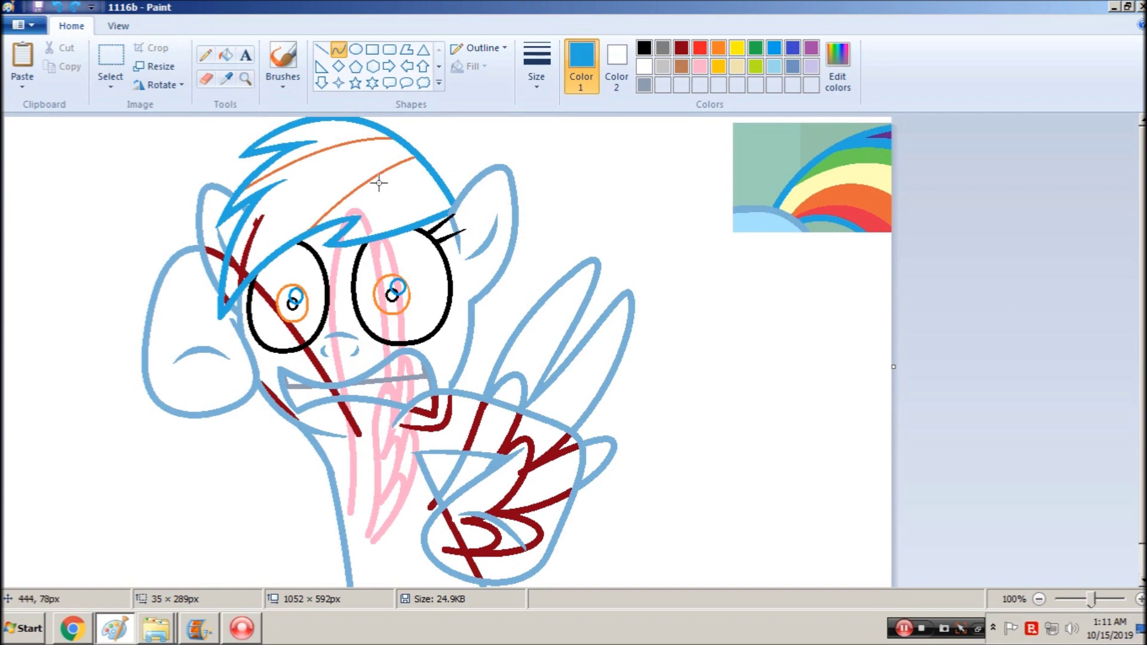
{"action": "left_click_drag", "start_coordinate": [380, 248], "coordinate": [382, 469]}
{"action": "left_click_drag", "start_coordinate": [391, 316], "coordinate": [353, 384]}
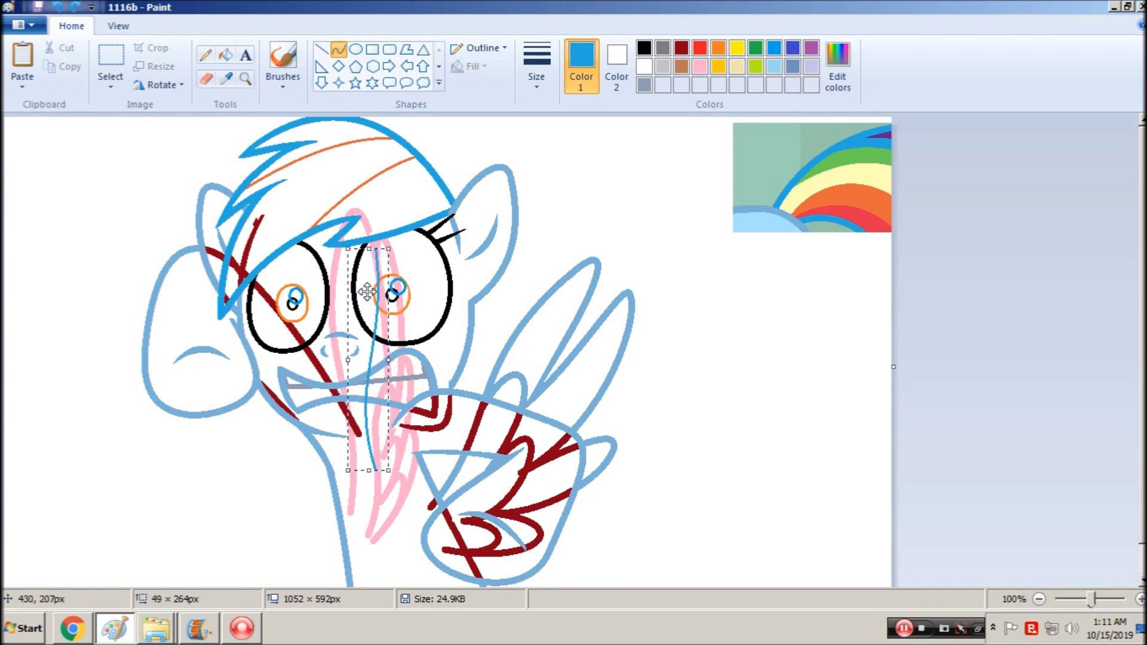
{"action": "left_click_drag", "start_coordinate": [368, 291], "coordinate": [372, 291]}
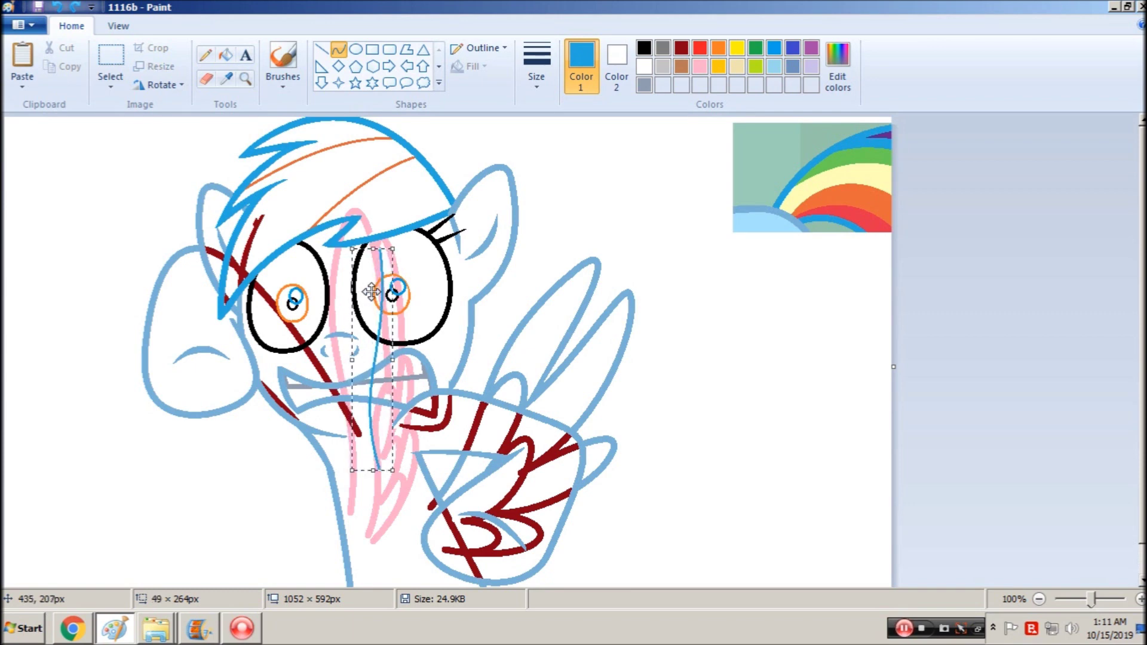
{"action": "left_click", "coordinate": [470, 260]}
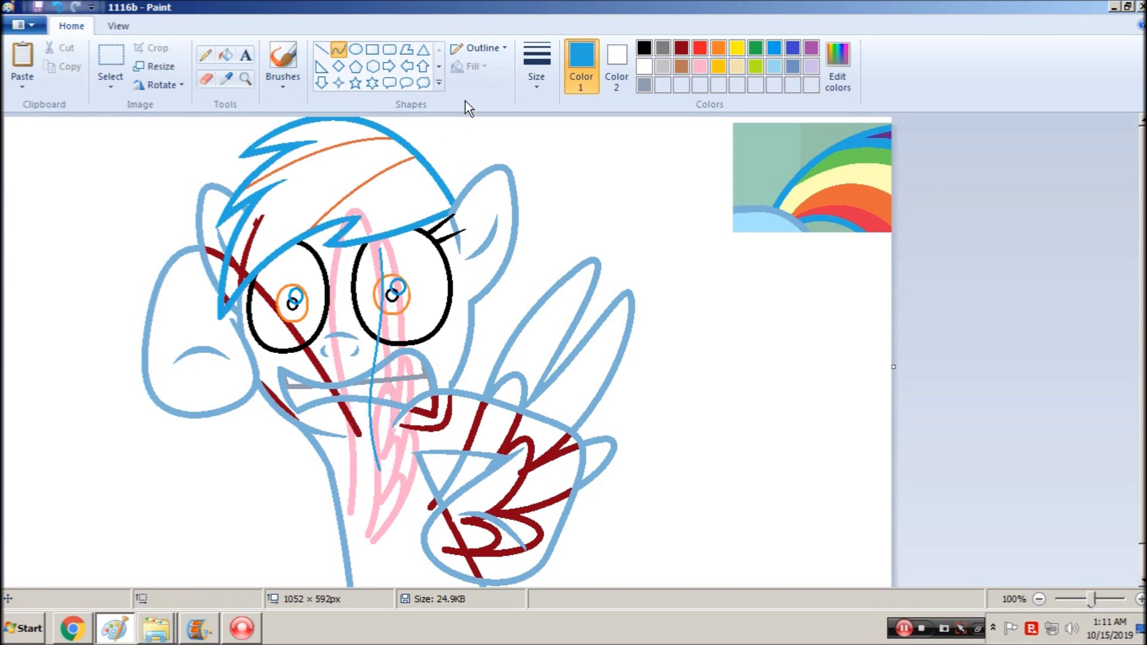
Try two thick blue curves, about 56 by 107 px and 38 by 109 px, continuing down from the thin curve's lower end
{"action": "left_click", "coordinate": [537, 66]}
{"action": "left_click", "coordinate": [518, 217]}
{"action": "left_click_drag", "start_coordinate": [379, 468], "coordinate": [426, 559]}
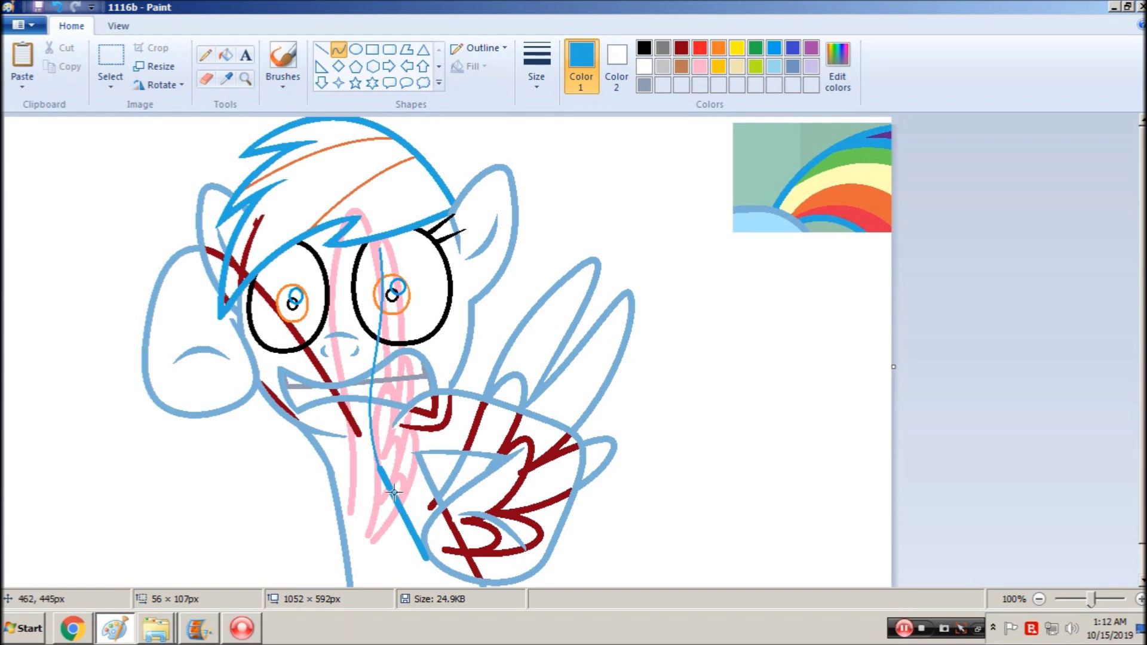
{"action": "left_click_drag", "start_coordinate": [394, 493], "coordinate": [394, 514]}
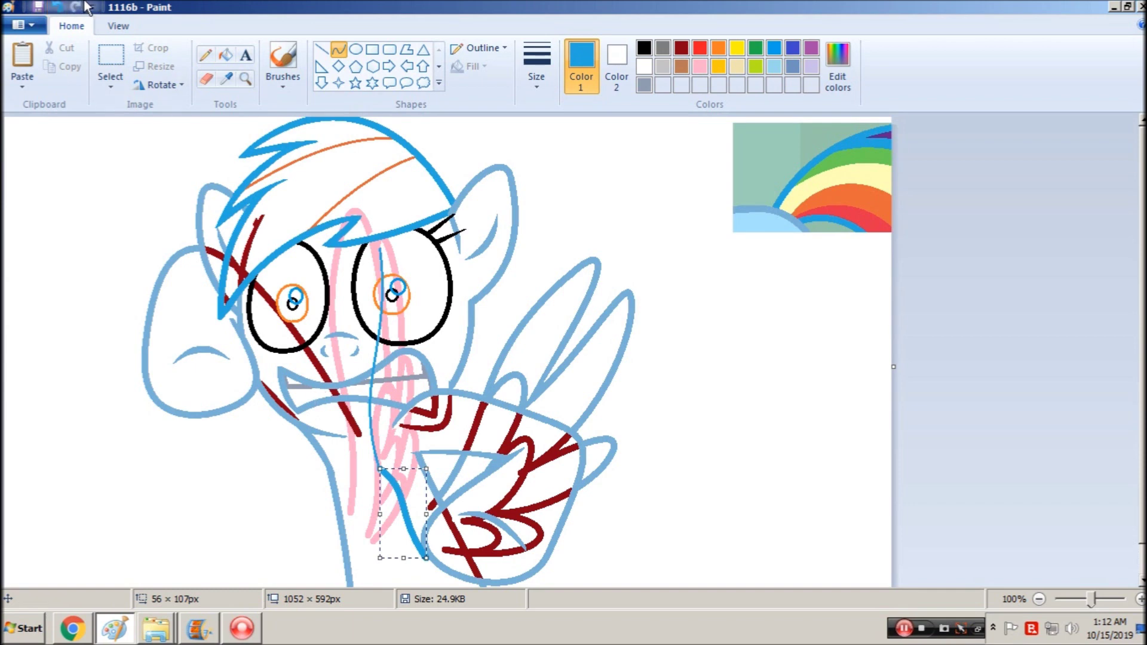
{"action": "left_click", "coordinate": [56, 7]}
{"action": "left_click_drag", "start_coordinate": [382, 466], "coordinate": [412, 561]}
{"action": "left_click_drag", "start_coordinate": [380, 496], "coordinate": [396, 538]}
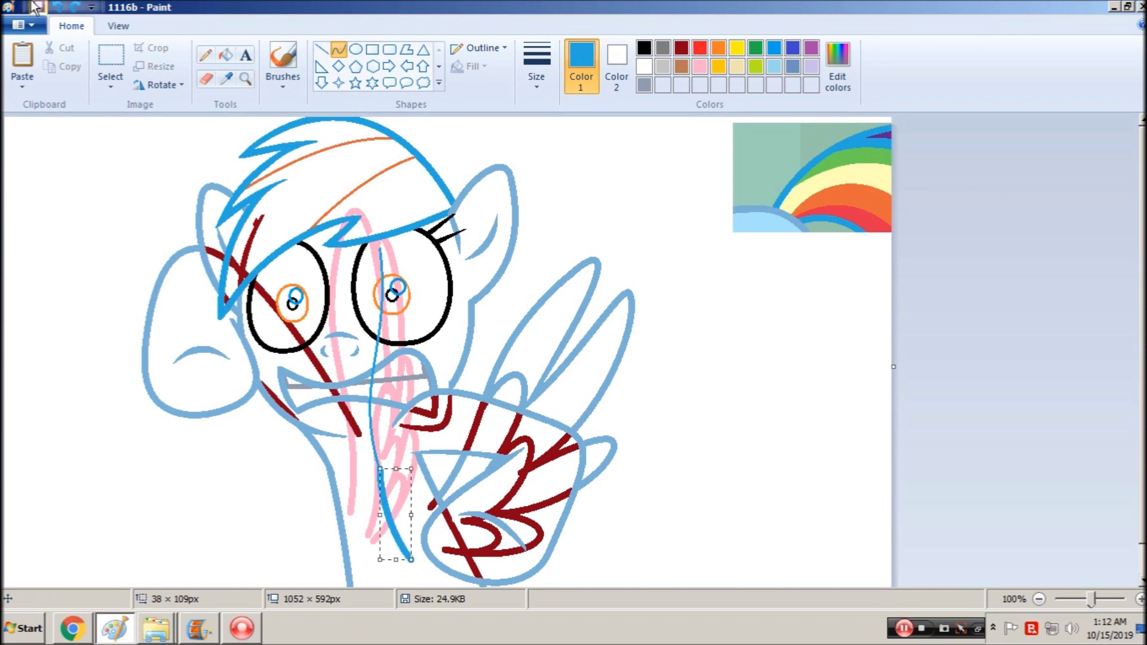
{"action": "left_click", "coordinate": [56, 6]}
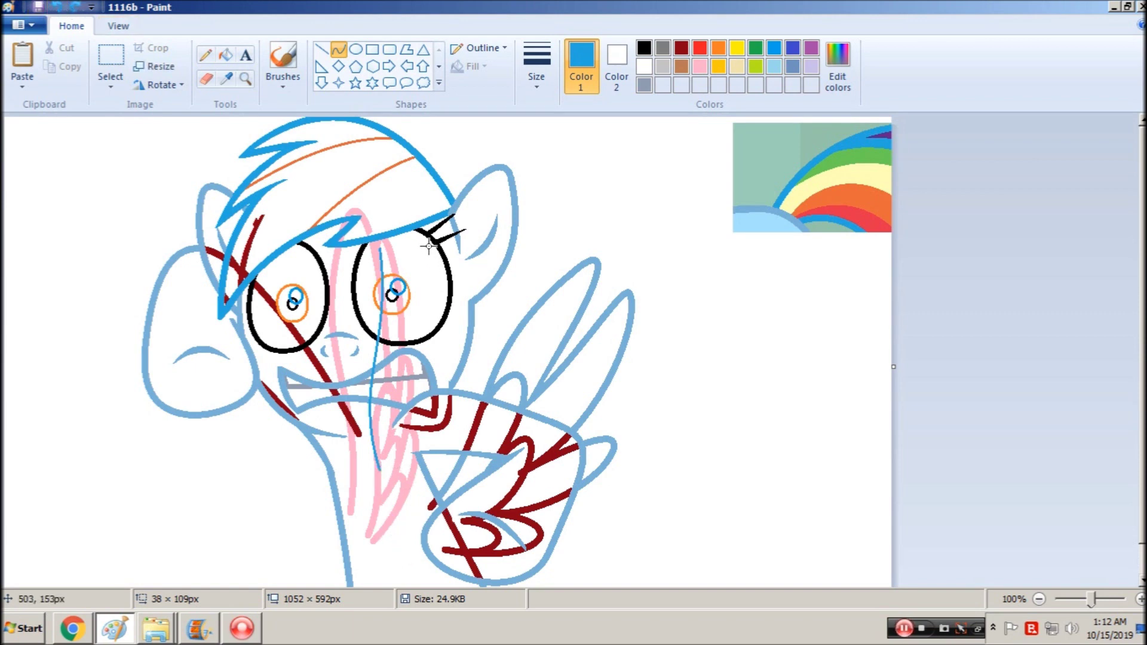
Try a thick blue curve from the lower eyelash down to the jaw and undo it
{"action": "left_click_drag", "start_coordinate": [445, 232], "coordinate": [451, 372]}
{"action": "left_click_drag", "start_coordinate": [447, 255], "coordinate": [413, 298]}
{"action": "left_click", "coordinate": [368, 314]}
{"action": "left_click", "coordinate": [57, 7]}
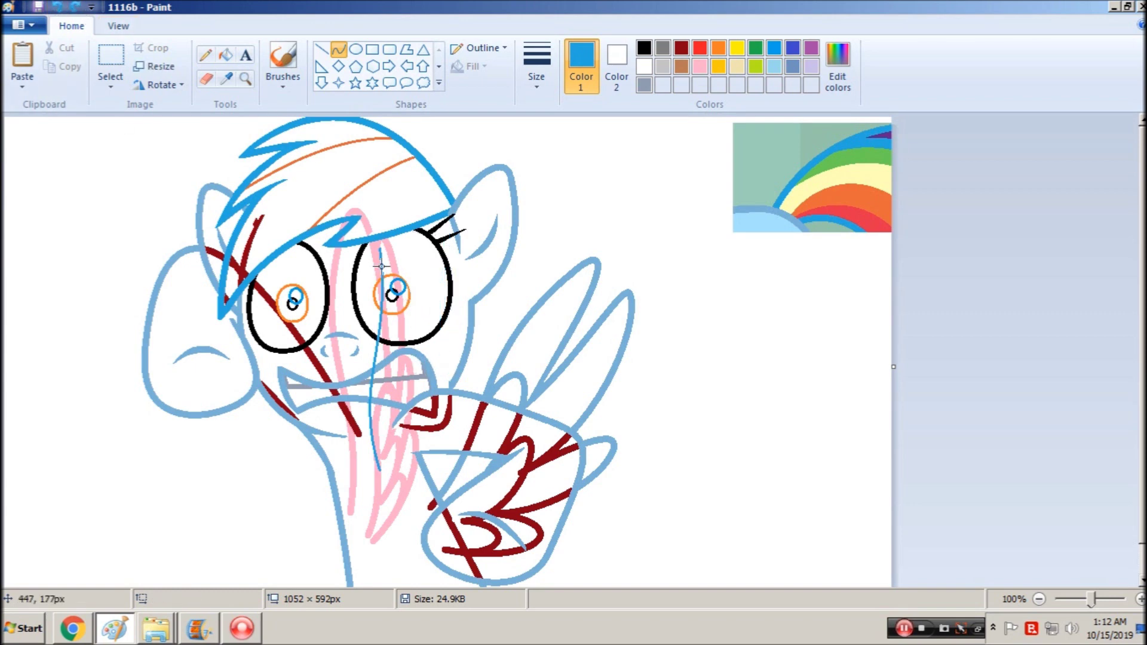
Draw a thick blue curve from the jaw up to the lower eyelash for the mane's outer edge
{"action": "left_click_drag", "start_coordinate": [449, 378], "coordinate": [441, 245]}
{"action": "left_click_drag", "start_coordinate": [441, 317], "coordinate": [425, 349]}
{"action": "left_click_drag", "start_coordinate": [441, 295], "coordinate": [445, 282]}
{"action": "left_click", "coordinate": [543, 271]}
Draw a thick blue curve about 218 px high from the mouth corner to the lower hoof, plus a shorter inner curve rising from its tip
{"action": "left_click_drag", "start_coordinate": [422, 354], "coordinate": [414, 537]}
{"action": "left_click_drag", "start_coordinate": [426, 383], "coordinate": [484, 457]}
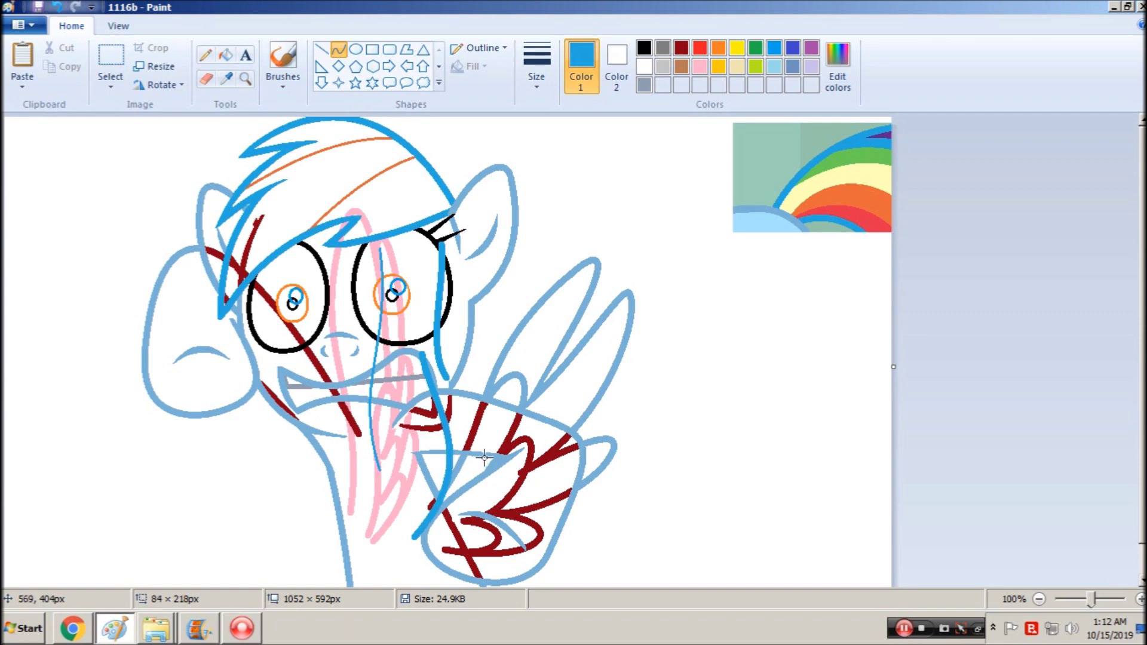
{"action": "left_click", "coordinate": [483, 457]}
{"action": "left_click", "coordinate": [590, 445]}
{"action": "left_click_drag", "start_coordinate": [413, 537], "coordinate": [403, 434]}
{"action": "mouse_move", "coordinate": [420, 488]}
{"action": "left_mouse_down"}
{"action": "mouse_move", "coordinate": [420, 497]}
{"action": "mouse_move", "coordinate": [413, 457]}
{"action": "left_mouse_up"}
{"action": "left_click", "coordinate": [362, 470]}
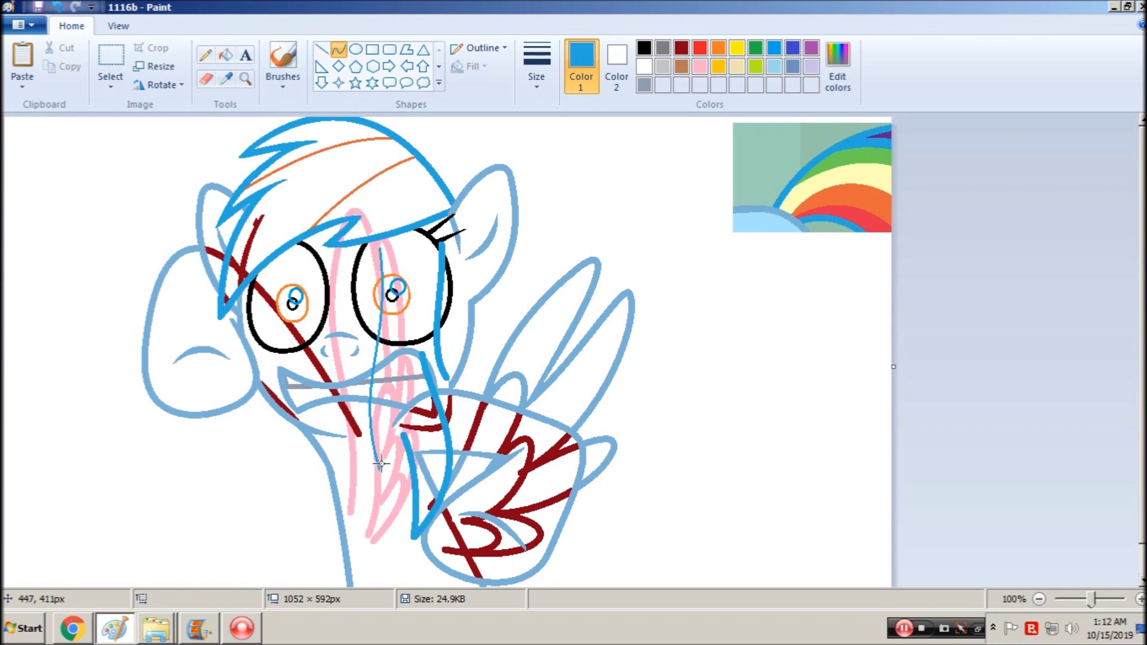
Close the mane's lower end with a thick blue curve about 30 by 80 px and a short stroke up to the inner curve
{"action": "left_click_drag", "start_coordinate": [380, 465], "coordinate": [404, 531]}
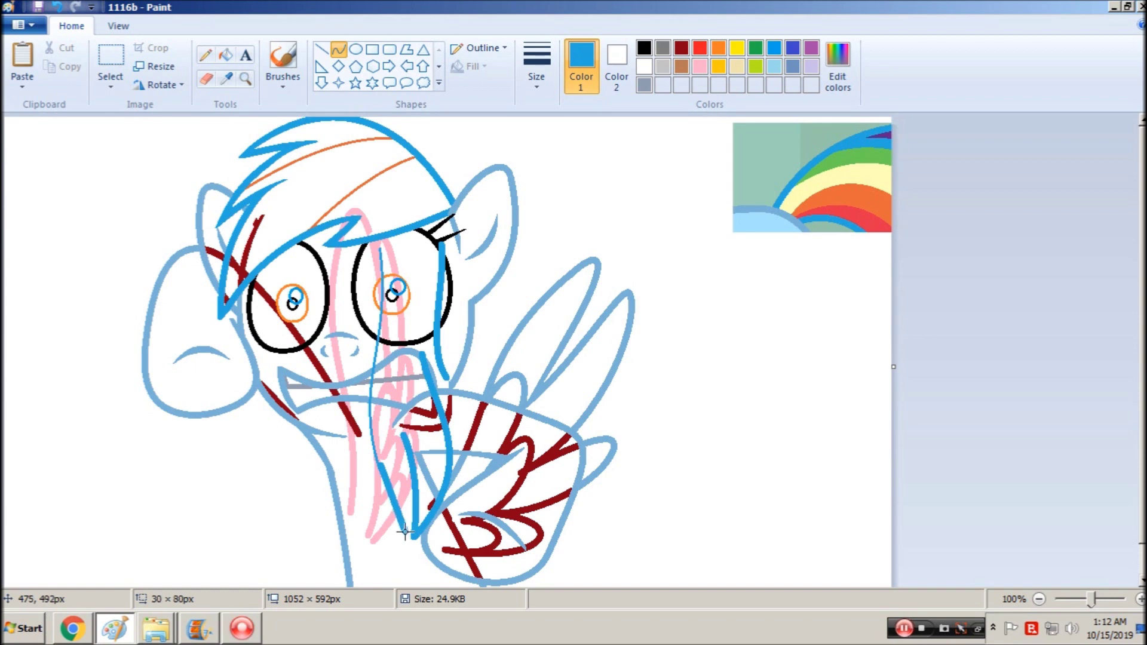
{"action": "left_click_drag", "start_coordinate": [400, 488], "coordinate": [388, 486]}
{"action": "left_click", "coordinate": [388, 486]}
{"action": "mouse_move", "coordinate": [404, 531]}
{"action": "left_mouse_down"}
{"action": "mouse_move", "coordinate": [413, 493]}
{"action": "mouse_move", "coordinate": [414, 513]}
{"action": "left_mouse_up"}
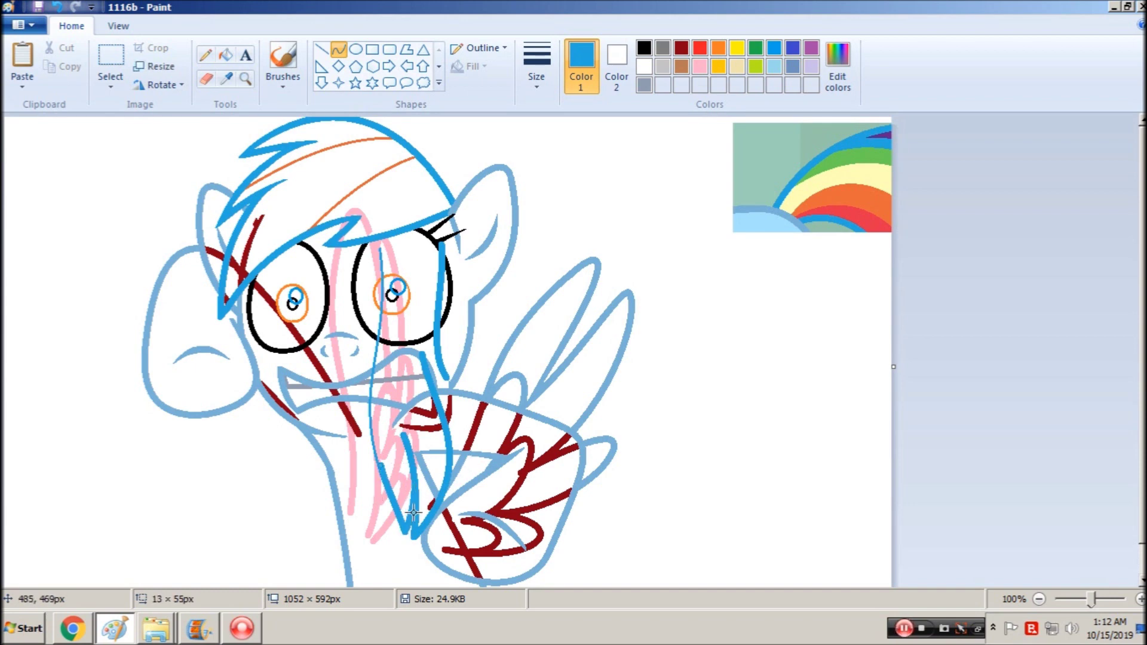
{"action": "left_click", "coordinate": [412, 513]}
Set the curve to the second-thinnest line size and check the pony frame in Movie Maker for reference
{"action": "left_click", "coordinate": [539, 70]}
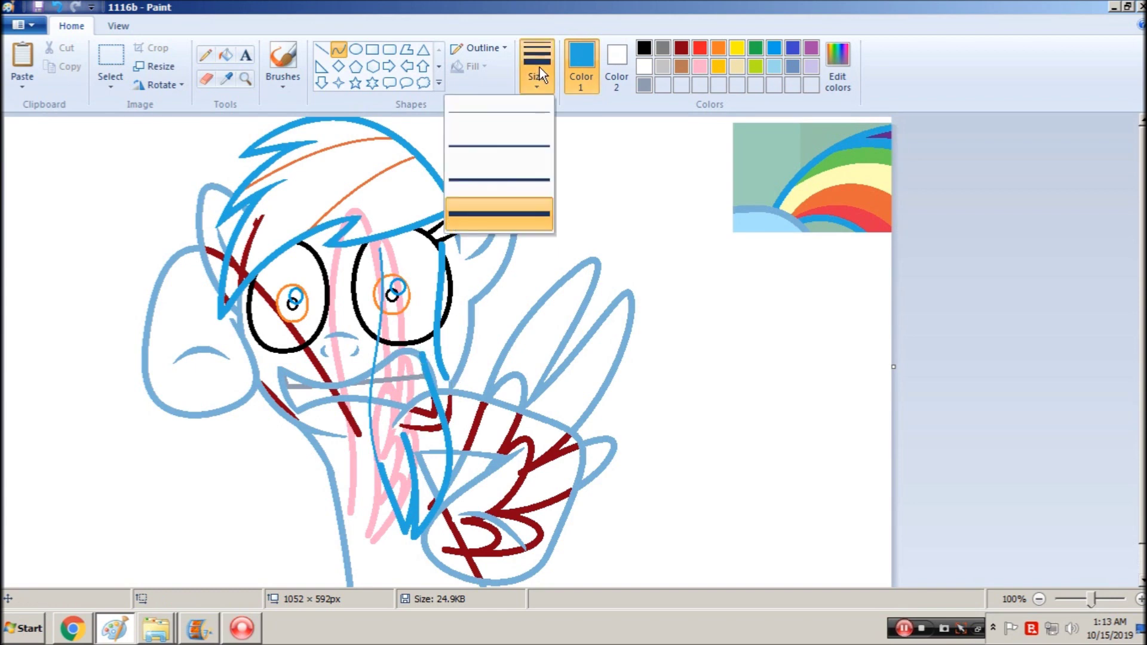
{"action": "left_click", "coordinate": [504, 144]}
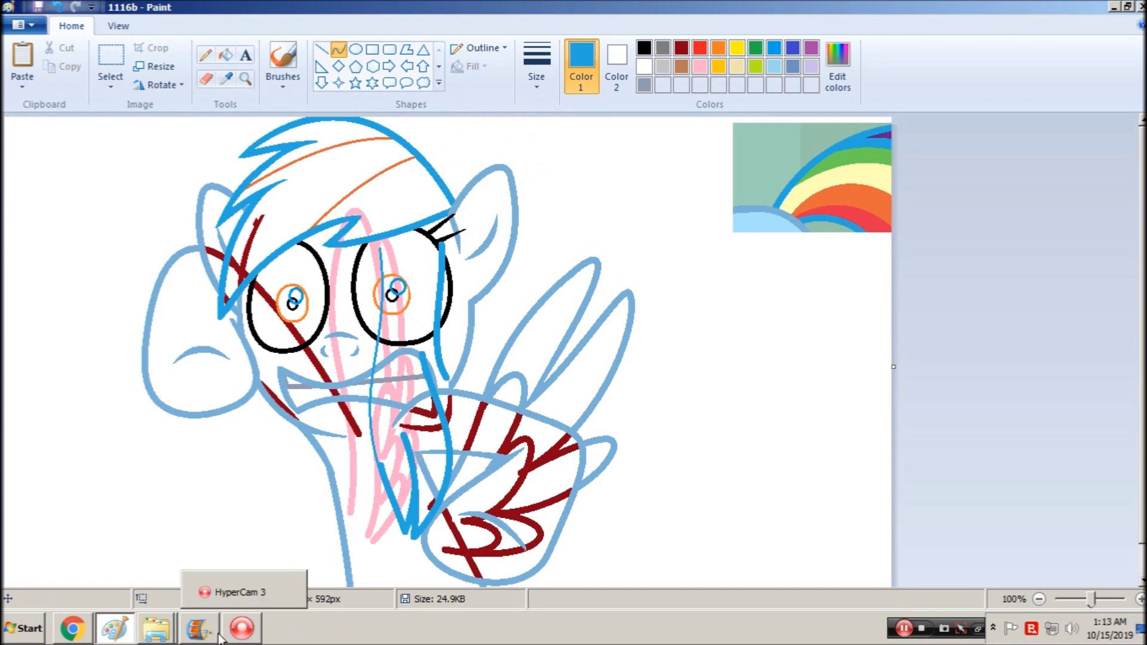
{"action": "left_click", "coordinate": [198, 637]}
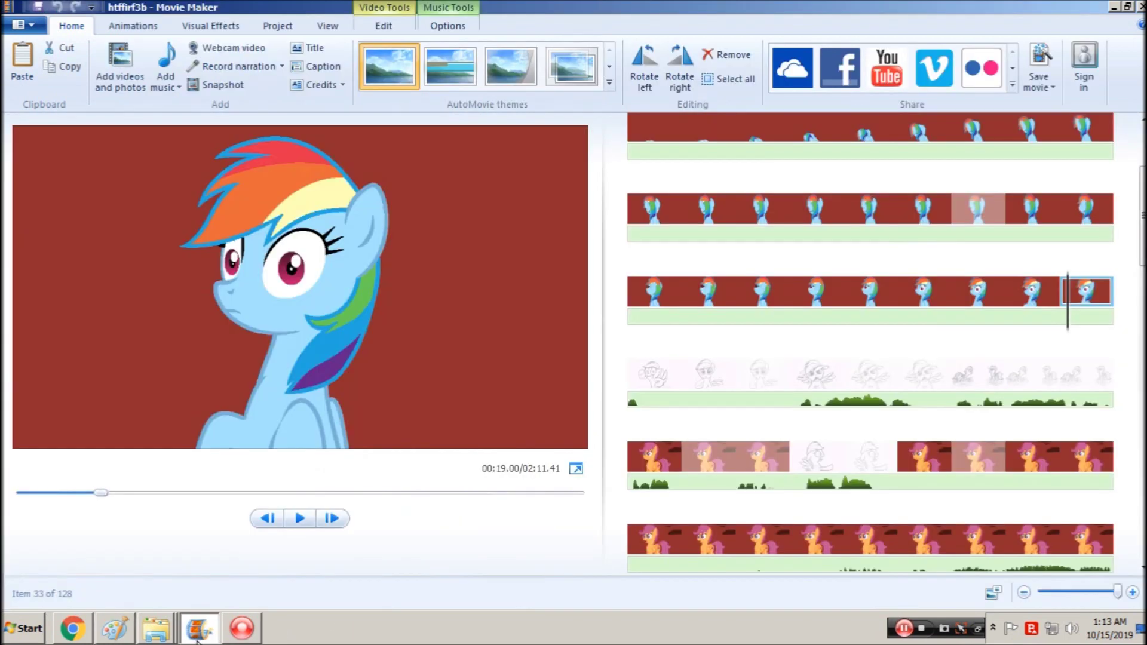
{"action": "key", "text": "alt+Tab"}
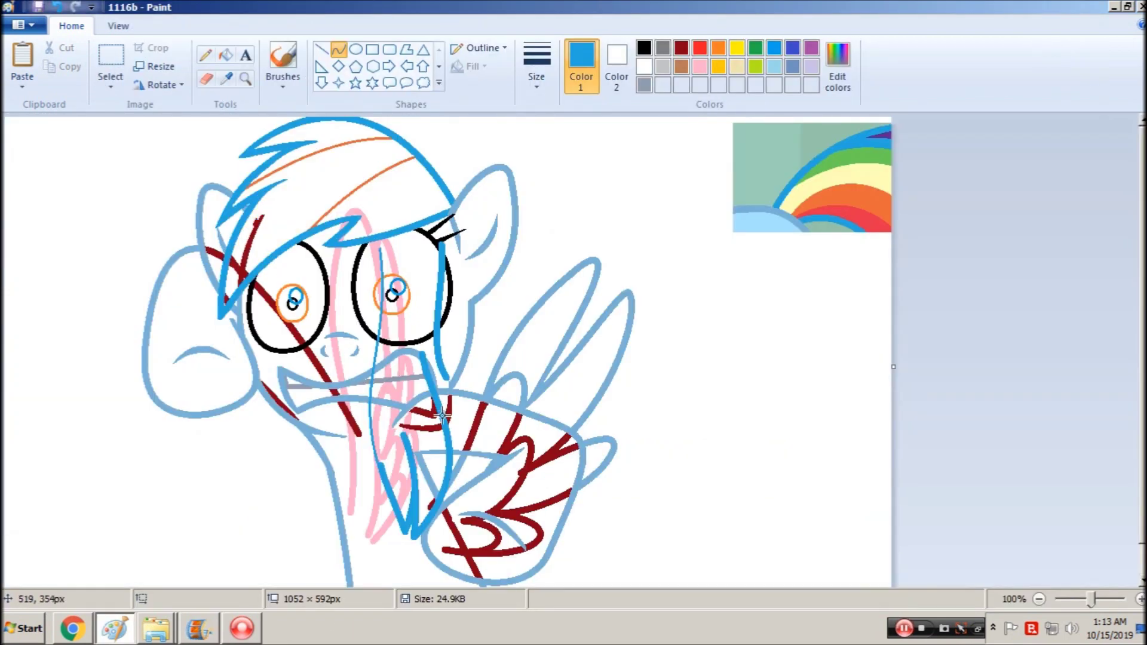
{"action": "left_click", "coordinate": [197, 628]}
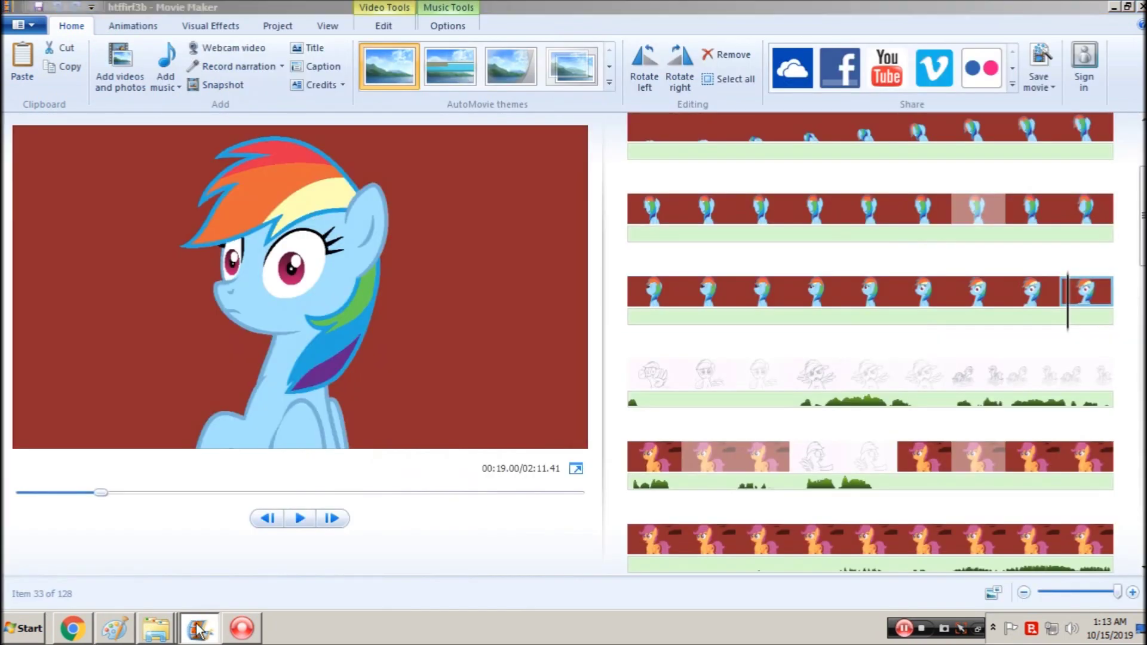
{"action": "key", "text": "alt+Tab"}
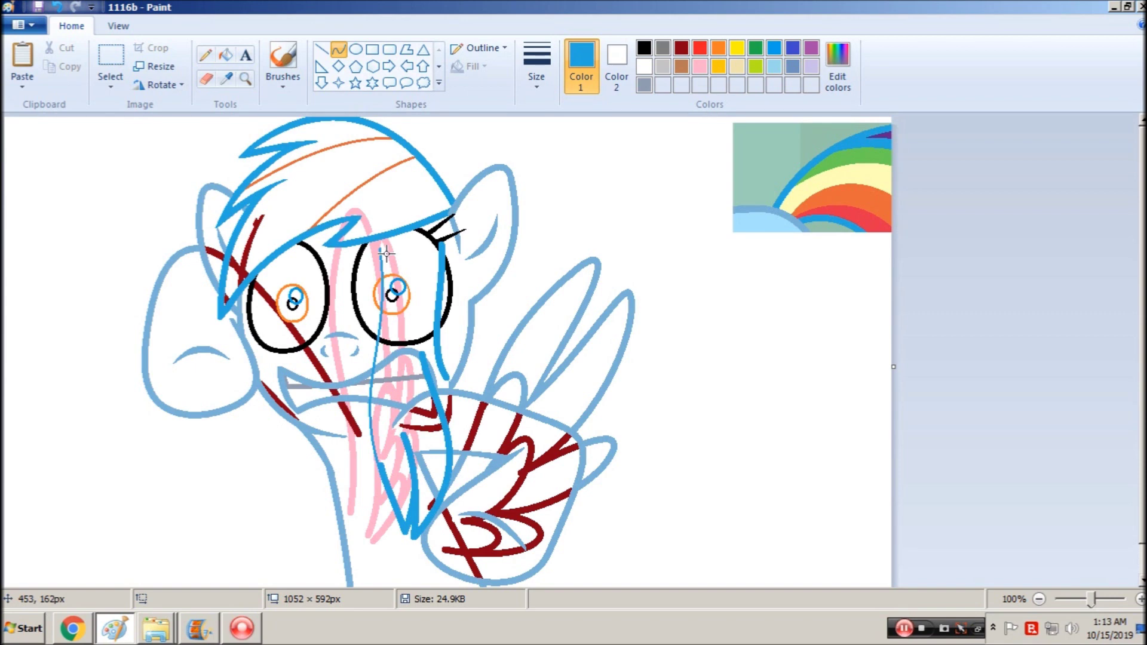
Try a thin blue curve about 63 by 186 px from the fringe down to the thick mane outline and undo it
{"action": "mouse_move", "coordinate": [388, 255]}
{"action": "left_mouse_down"}
{"action": "mouse_move", "coordinate": [431, 414]}
{"action": "mouse_move", "coordinate": [439, 409]}
{"action": "left_mouse_up"}
{"action": "left_click_drag", "start_coordinate": [409, 346], "coordinate": [389, 332]}
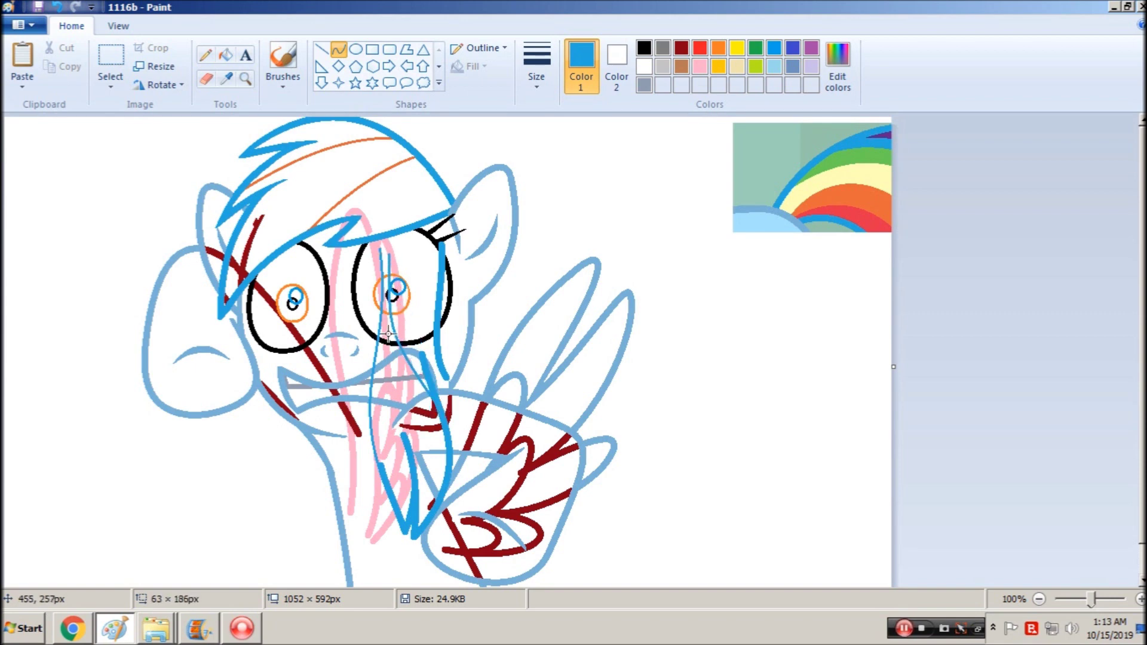
{"action": "left_click", "coordinate": [57, 7]}
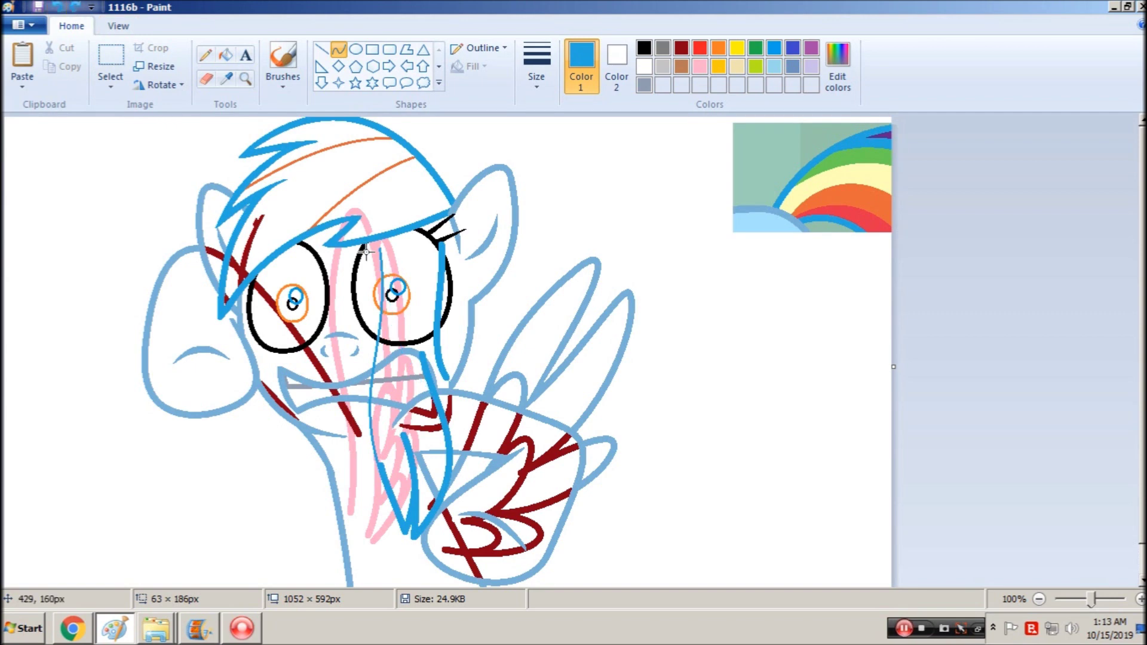
Draw a thin blue strand curve from the fringe to the thick mane outline and a second one about 45 by 96 px below it
{"action": "left_click_drag", "start_coordinate": [382, 270], "coordinate": [398, 371]}
{"action": "left_click", "coordinate": [578, 384]}
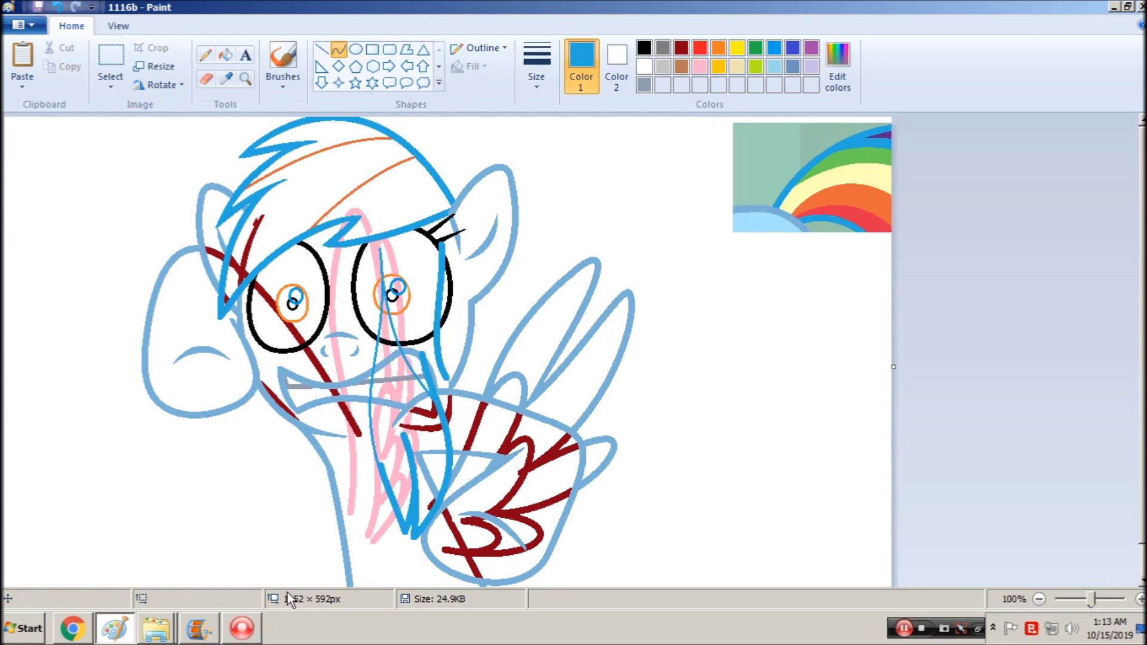
{"action": "left_click", "coordinate": [203, 630]}
{"action": "left_click", "coordinate": [203, 630]}
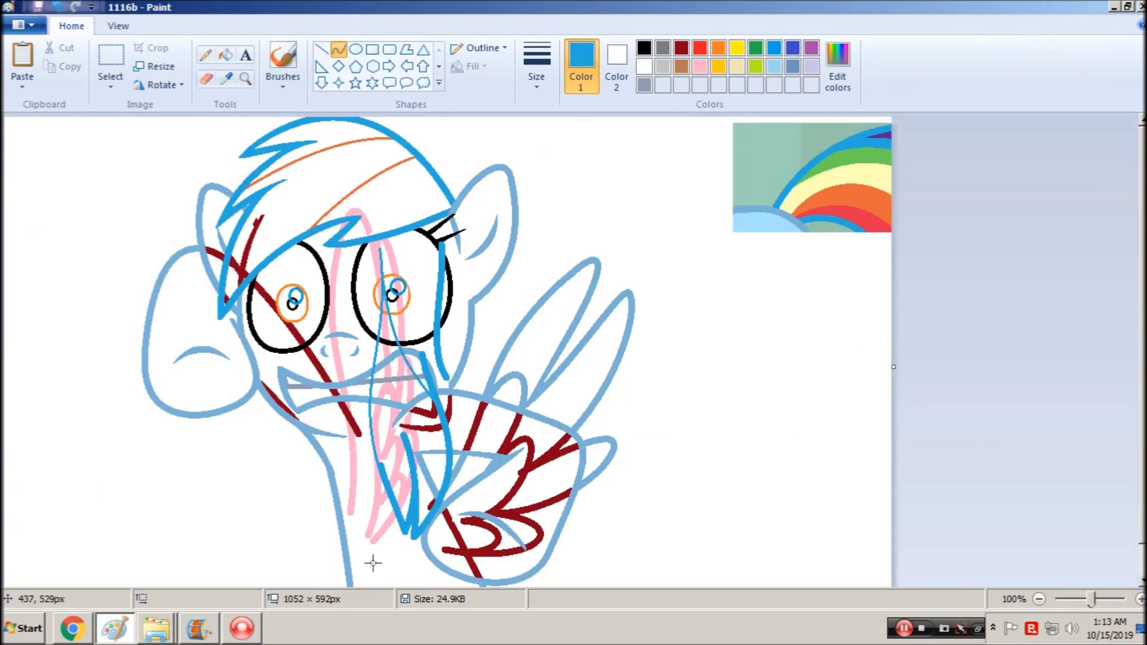
{"action": "left_click_drag", "start_coordinate": [380, 397], "coordinate": [381, 420]}
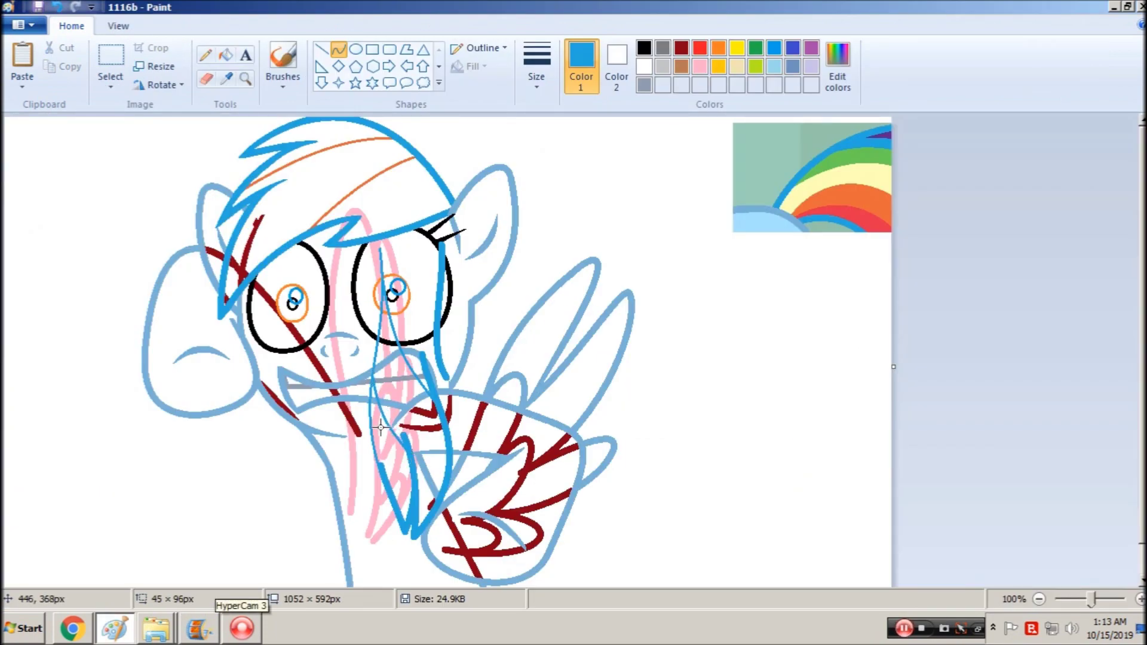
{"action": "left_click", "coordinate": [246, 403]}
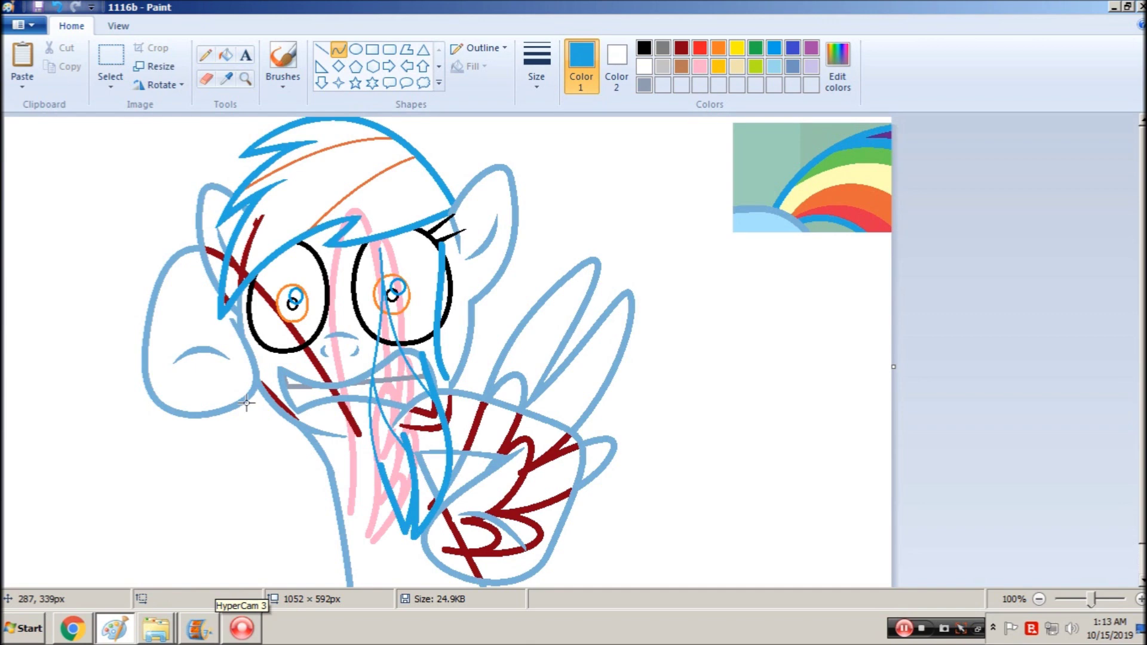
Overlay the copied line drawing so the new blue mane curves fall behind the other outlines, and save the picture
{"action": "left_click", "coordinate": [123, 67]}
{"action": "key", "text": "ctrl+z"}
{"action": "key", "text": "ctrl+a"}
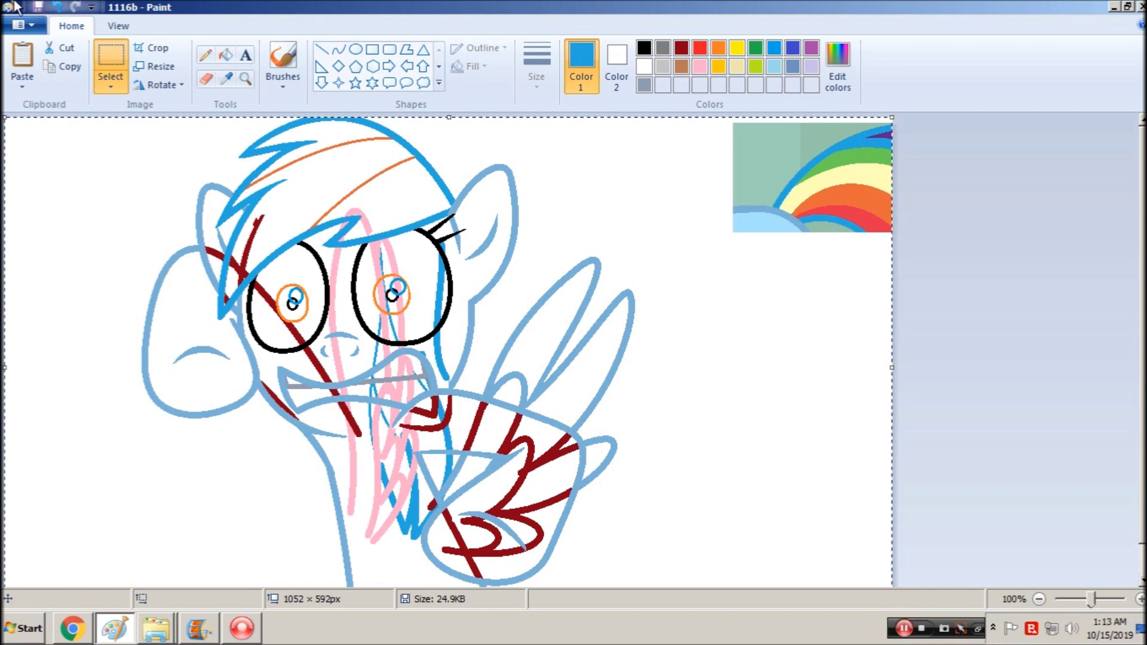
{"action": "left_click", "coordinate": [43, 6]}
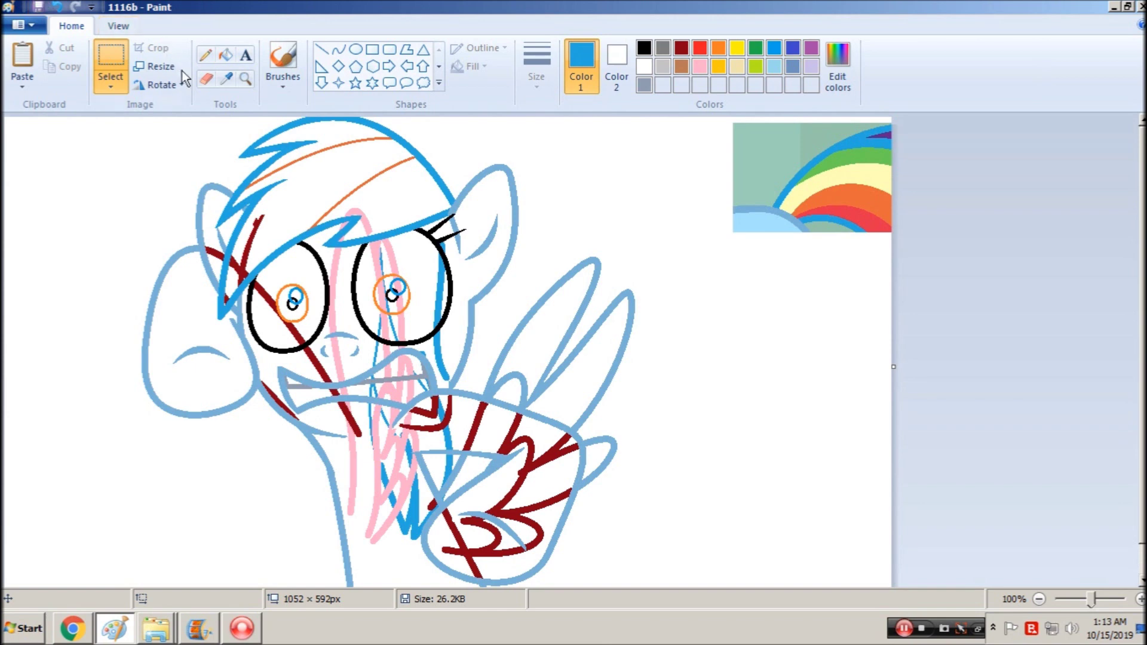
Copy the blue mane piece inside the foreleg's triangular gap and open the coloured picture 1116
{"action": "left_click", "coordinate": [245, 84]}
{"action": "left_click", "coordinate": [564, 495]}
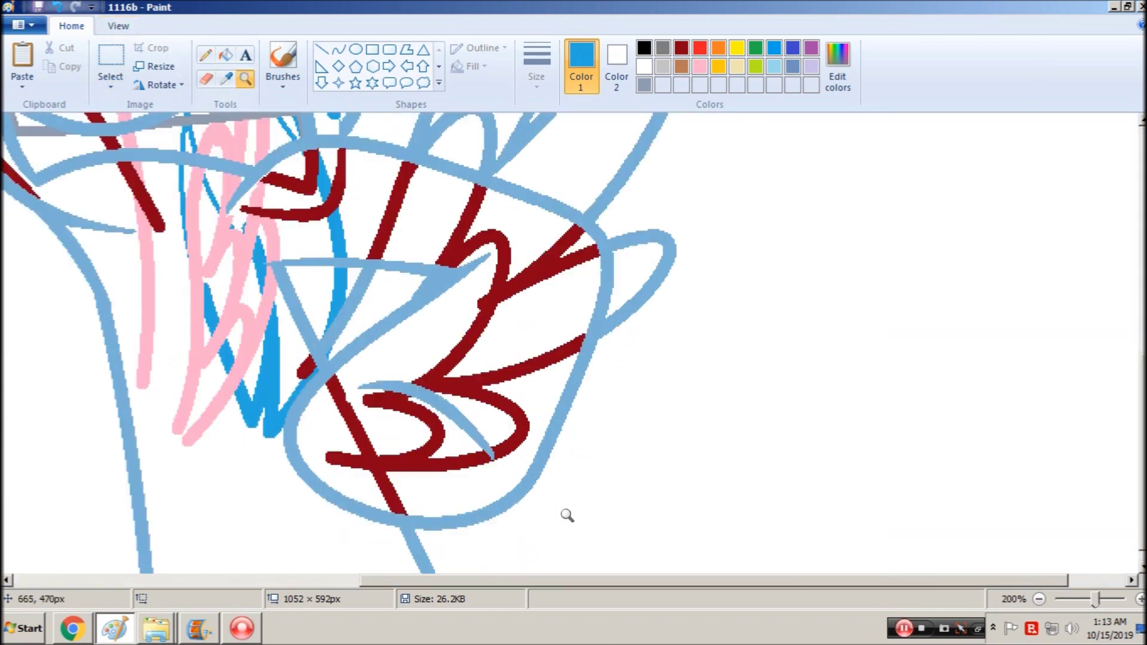
{"action": "left_click", "coordinate": [114, 59]}
{"action": "left_click_drag", "start_coordinate": [360, 243], "coordinate": [313, 343]}
{"action": "key", "text": "ctrl+o"}
{"action": "type", "text": "1116"}
{"action": "key", "text": "Return"}
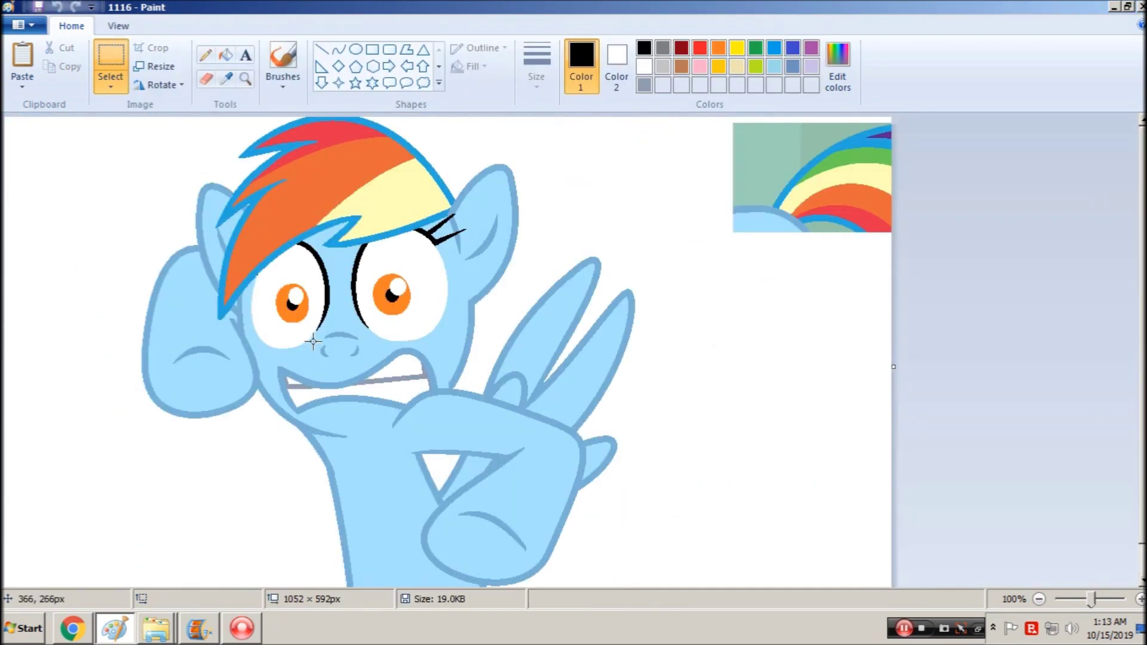
Paste the copied mane piece into the coloured picture and move it onto the blank canvas beside the pony
{"action": "left_click", "coordinate": [245, 79]}
{"action": "left_click", "coordinate": [561, 471]}
{"action": "key", "text": "ctrl+v"}
{"action": "left_click_drag", "start_coordinate": [23, 161], "coordinate": [353, 327]}
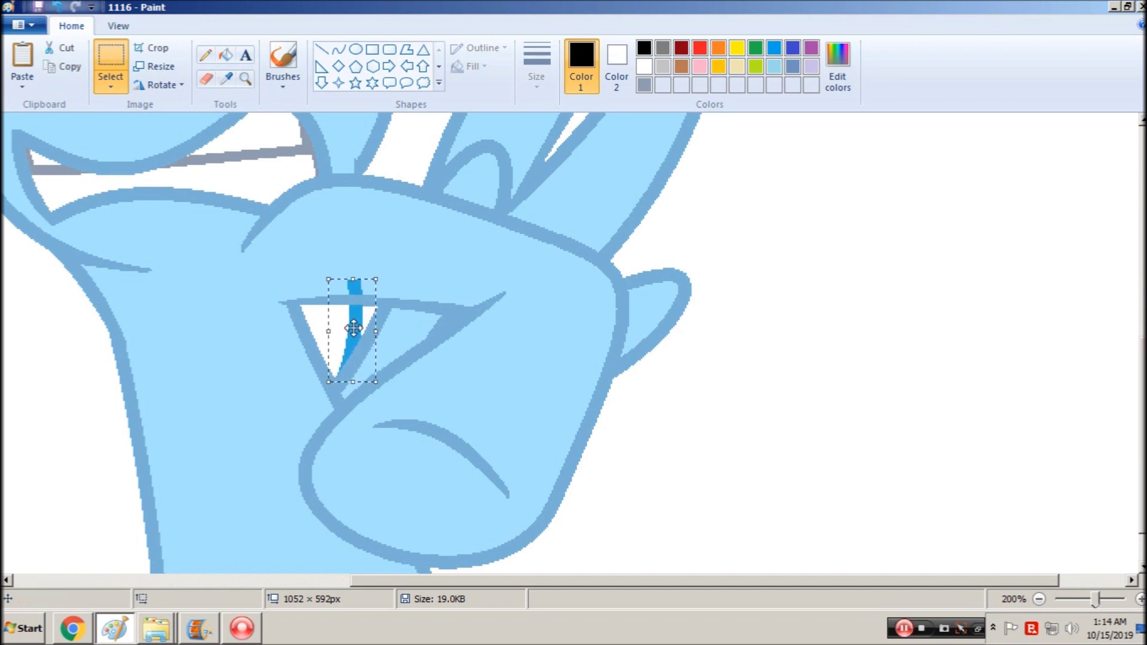
{"action": "key", "text": "Down"}
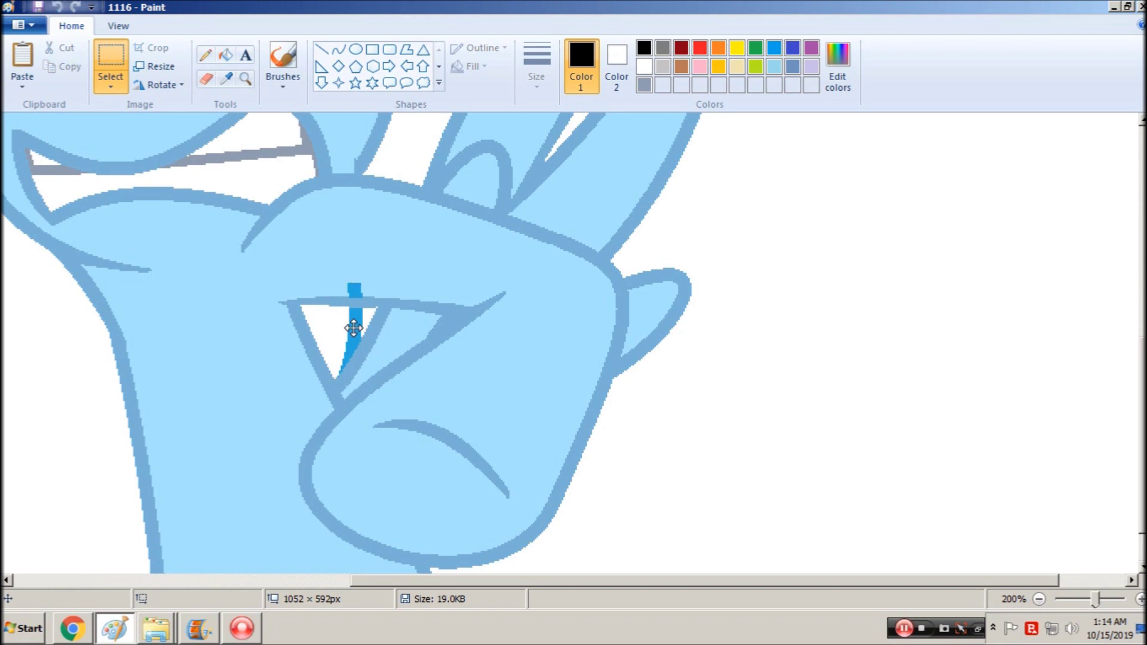
{"action": "left_click_drag", "start_coordinate": [353, 327], "coordinate": [804, 421]}
Fill the pasted piece's pale blue outline fragments with orange, and undo an indigo fill of the background
{"action": "left_click", "coordinate": [226, 55]}
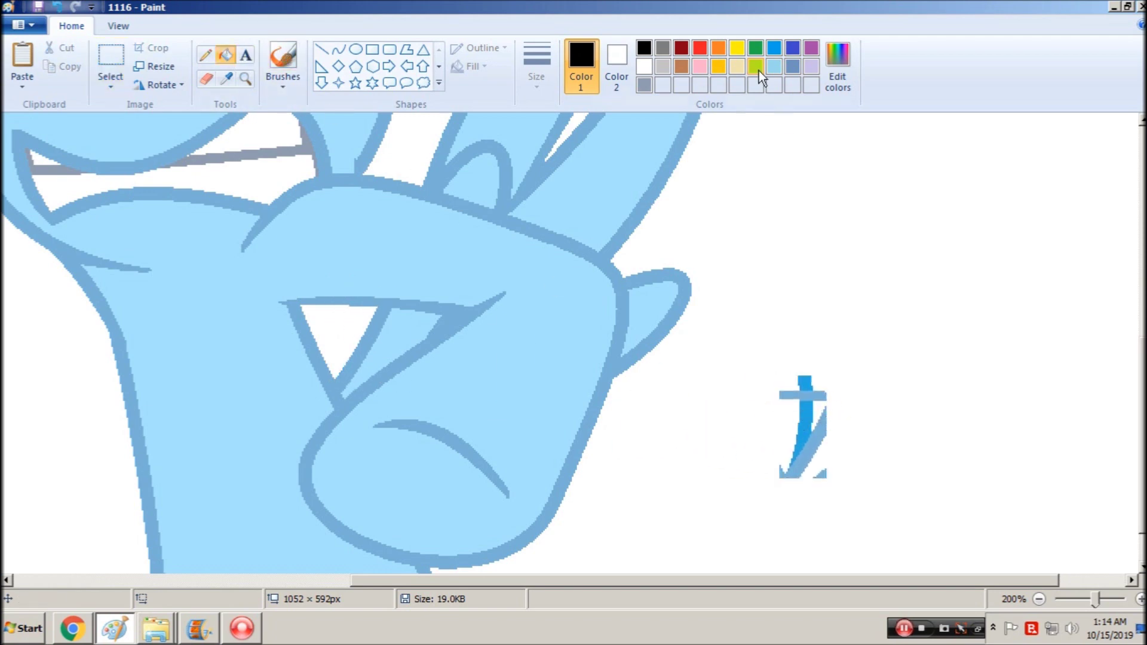
{"action": "left_click", "coordinate": [716, 48]}
{"action": "left_click", "coordinate": [817, 436]}
{"action": "left_click", "coordinate": [820, 395]}
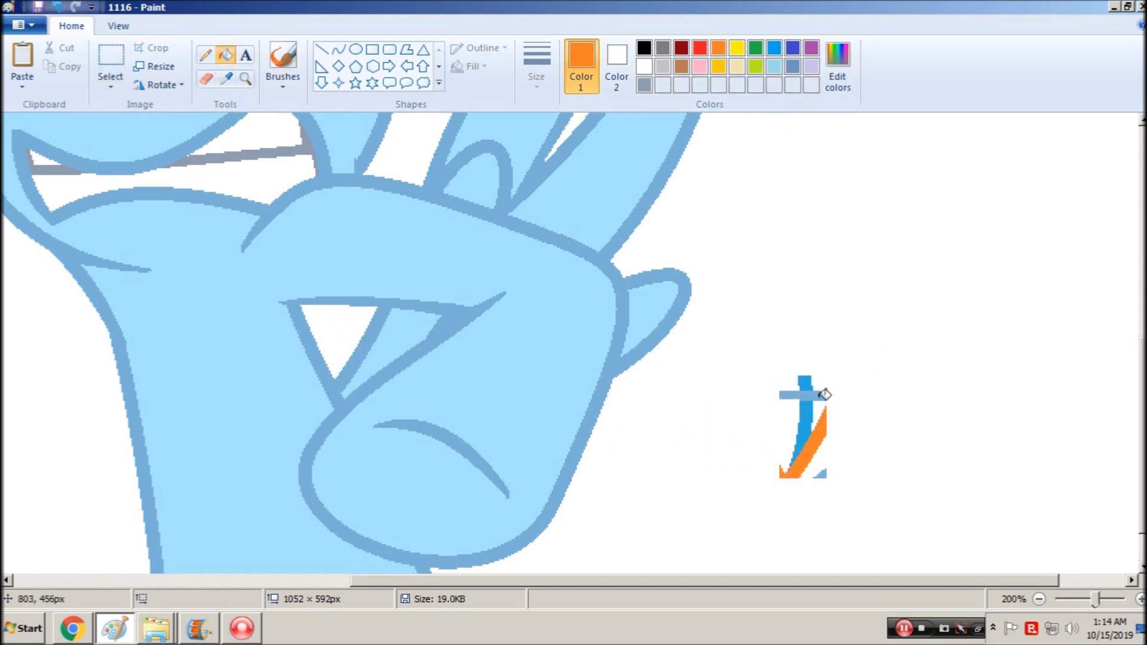
{"action": "left_click", "coordinate": [821, 473]}
{"action": "left_click", "coordinate": [793, 48]}
{"action": "left_click", "coordinate": [858, 215]}
{"action": "key", "text": "ctrl+z"}
Move the recoloured mane piece back onto the foreleg's triangular gap and nudge it into line with the outlines
{"action": "left_click", "coordinate": [111, 60]}
{"action": "left_click_drag", "start_coordinate": [755, 328], "coordinate": [874, 481]}
{"action": "left_click_drag", "start_coordinate": [818, 455], "coordinate": [374, 366]}
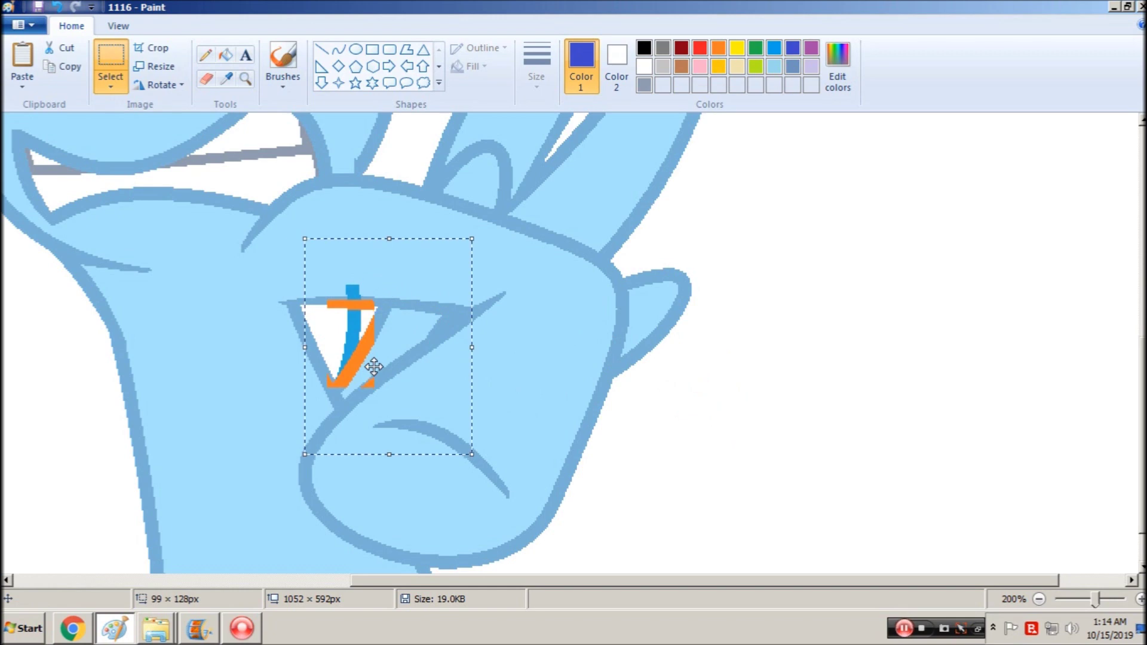
{"action": "key", "text": "Right"}
{"action": "key", "text": "Up"}
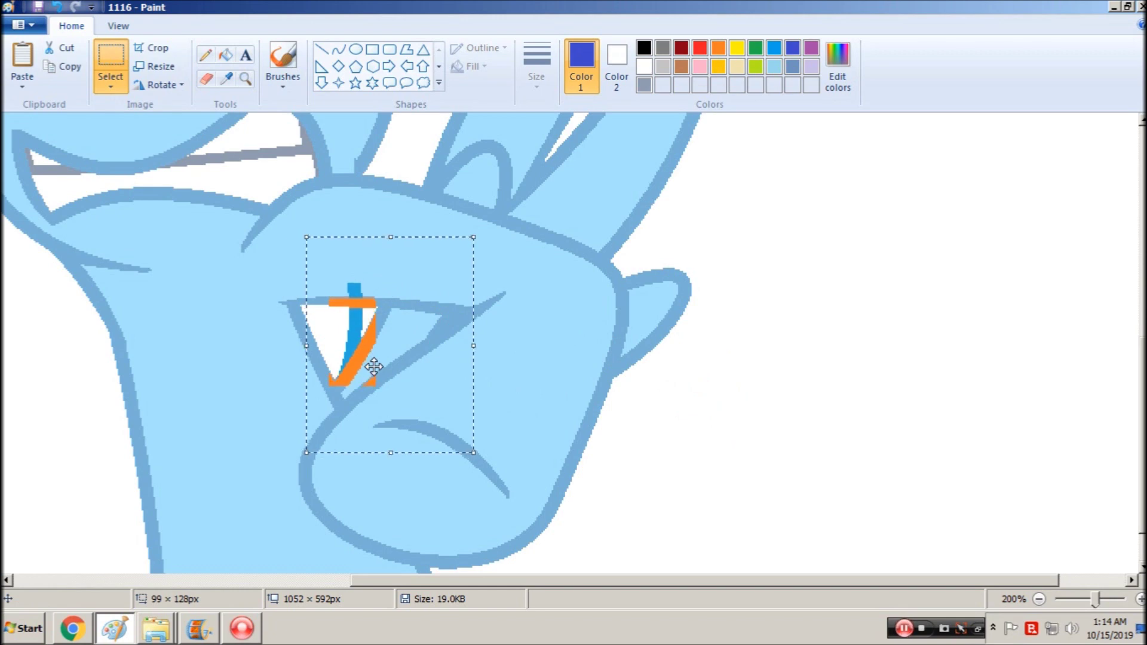
{"action": "key", "text": "Up"}
{"action": "key", "text": "Left"}
{"action": "key", "text": "Right"}
{"action": "key", "text": "Right"}
{"action": "key", "text": "Left"}
{"action": "key", "text": "Left"}
{"action": "key", "text": "Right"}
{"action": "key", "text": "Right"}
{"action": "key", "text": "Left"}
Fill the orange fragments with the coat outline's blue and the stub above the gap with the light blue coat colour
{"action": "left_click", "coordinate": [218, 56]}
{"action": "left_click", "coordinate": [225, 78]}
{"action": "left_click", "coordinate": [389, 295]}
{"action": "left_click", "coordinate": [366, 300]}
{"action": "left_click", "coordinate": [370, 380]}
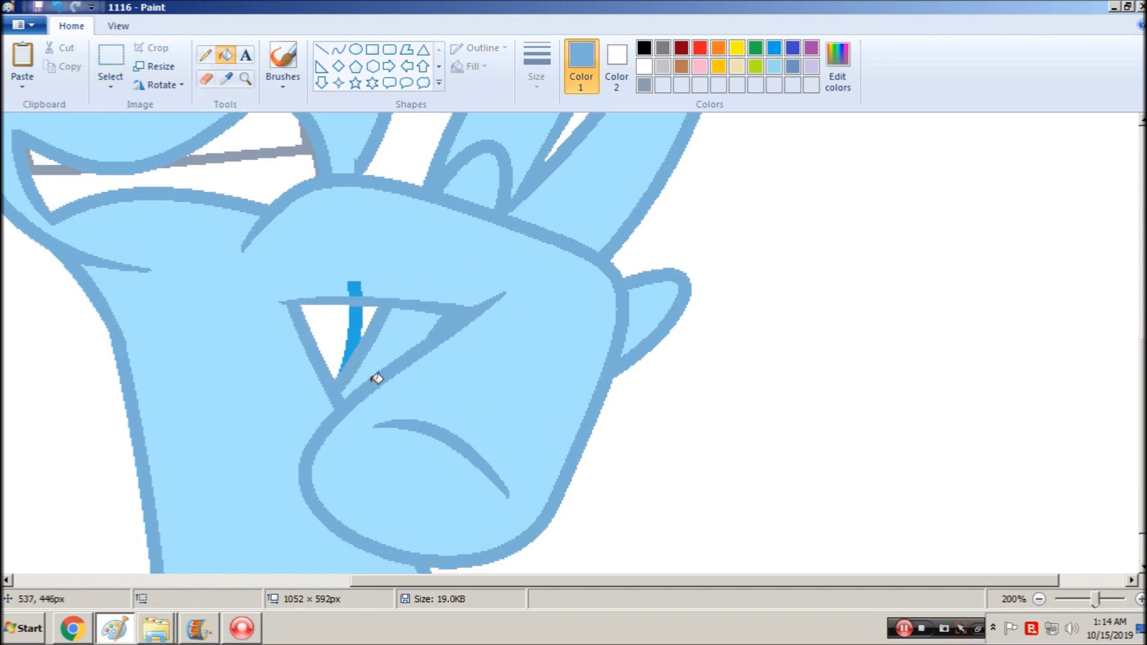
{"action": "left_click", "coordinate": [225, 77]}
{"action": "left_click", "coordinate": [365, 252]}
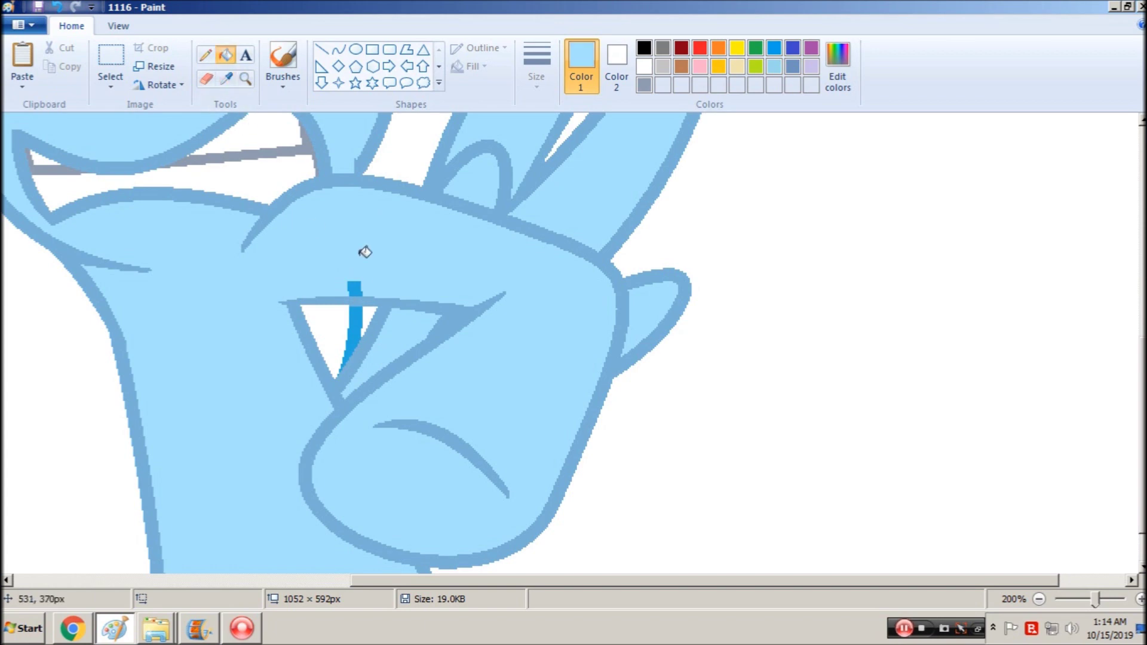
{"action": "left_click", "coordinate": [356, 288]}
Fill the white area left of the mane line in the triangular gap with the mane outline's blue
{"action": "left_click", "coordinate": [245, 78]}
{"action": "right_click", "coordinate": [268, 124]}
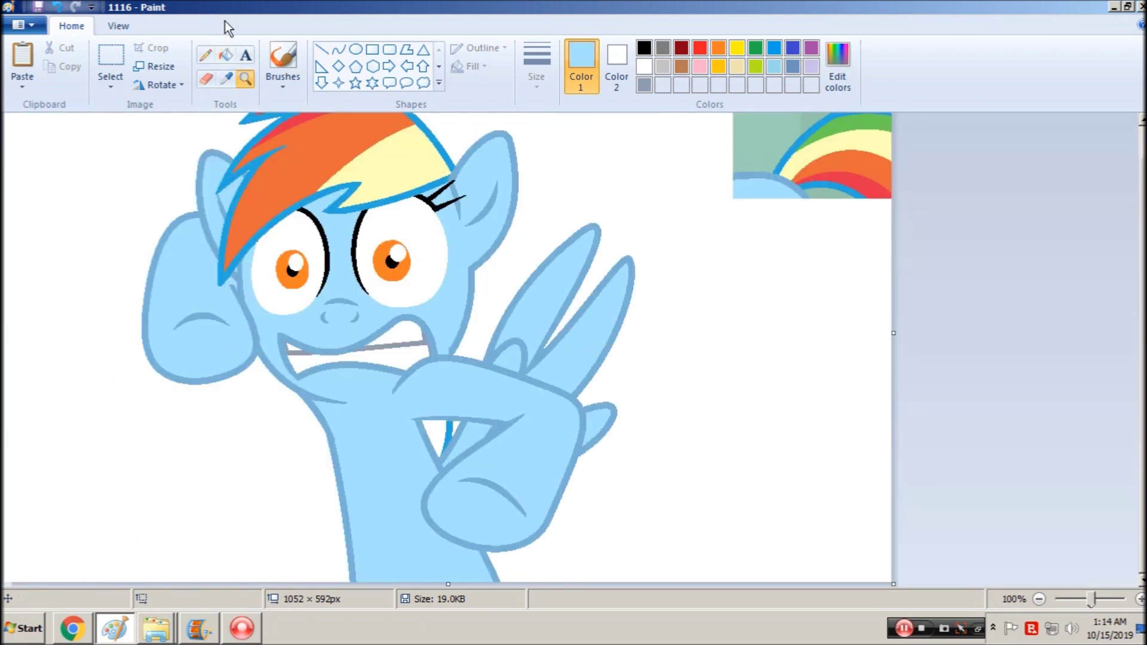
{"action": "left_click", "coordinate": [226, 79]}
{"action": "left_click", "coordinate": [258, 161]}
{"action": "left_click", "coordinate": [443, 428]}
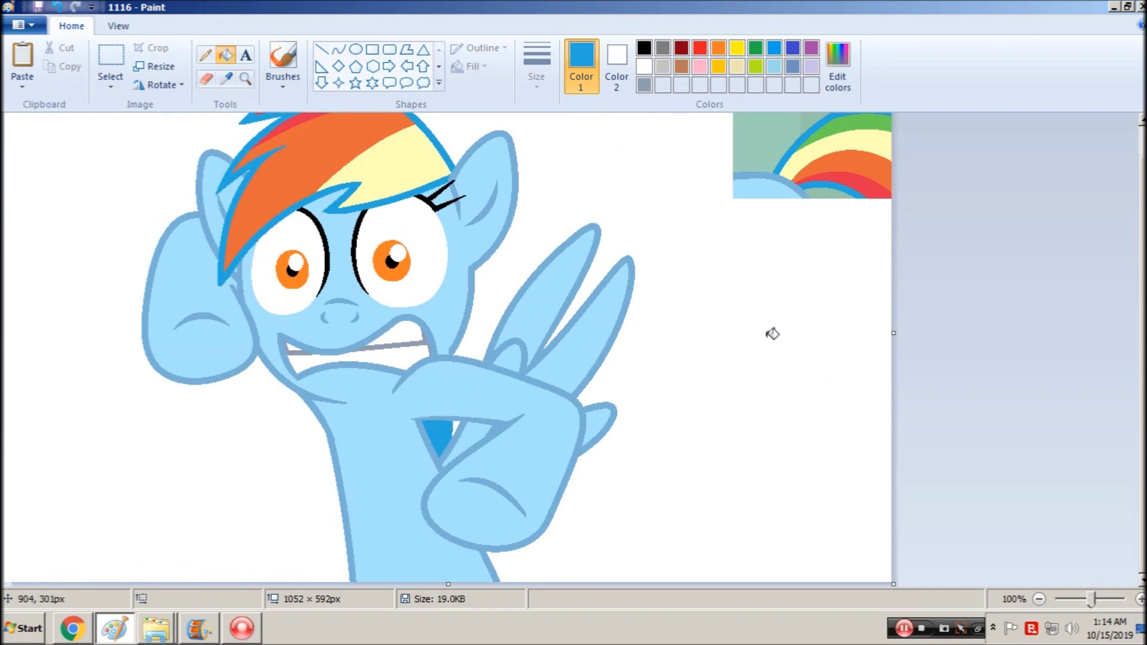
Delete the rainbow mane reference image from the canvas's upper-right corner
{"action": "scroll", "coordinate": [536, 307], "scroll_direction": "up", "scroll_amount": 2}
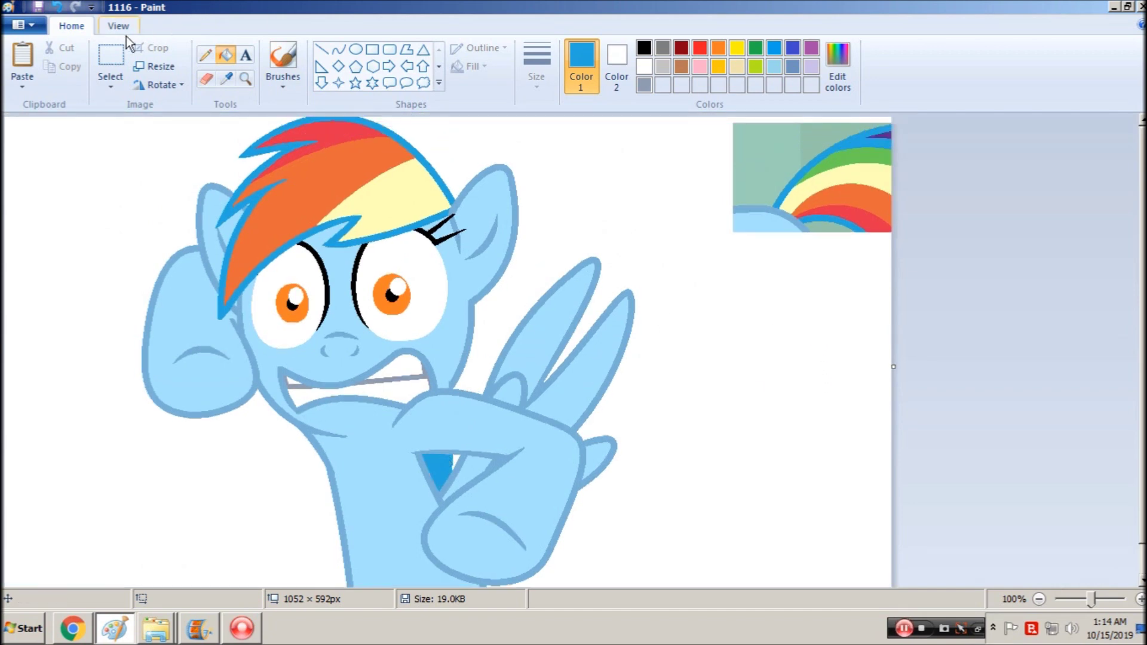
{"action": "left_click", "coordinate": [111, 60]}
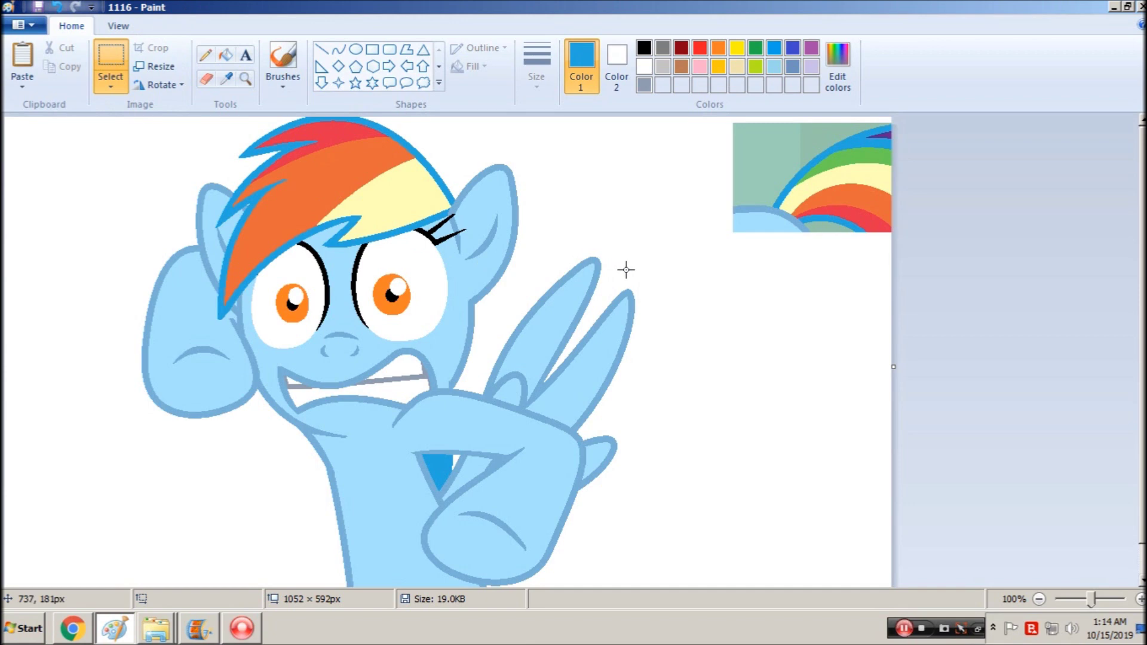
{"action": "scroll", "coordinate": [626, 269], "scroll_direction": "down", "scroll_amount": 2}
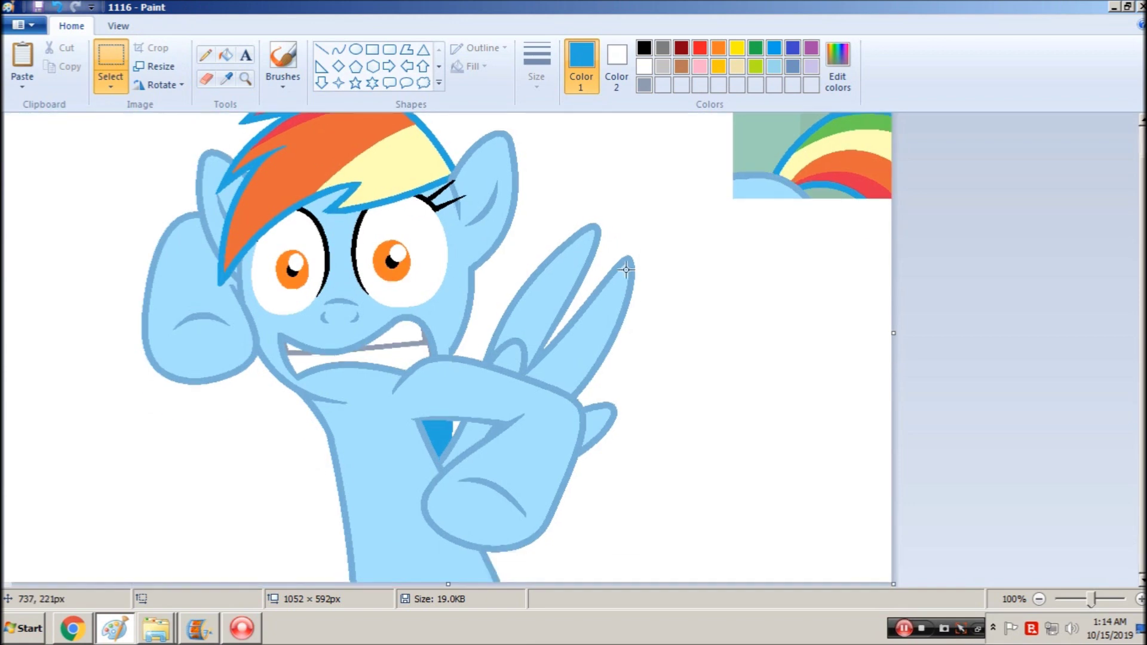
{"action": "scroll", "coordinate": [626, 269], "scroll_direction": "up", "scroll_amount": 2}
{"action": "left_click_drag", "start_coordinate": [893, 115], "coordinate": [699, 267]}
{"action": "key", "text": "Delete"}
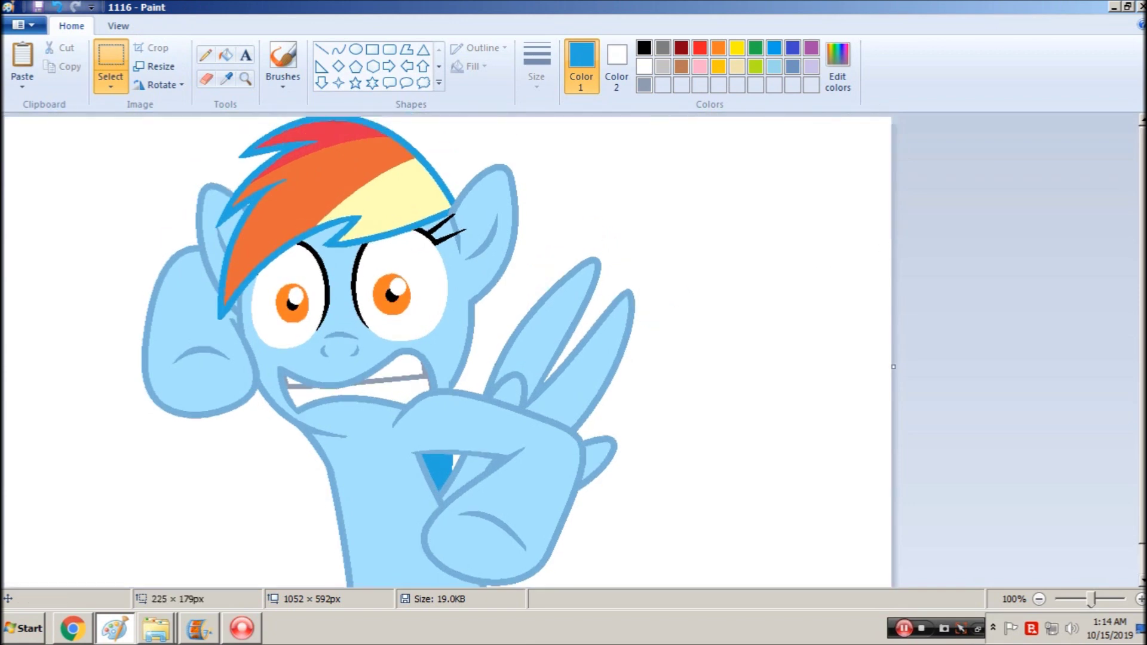
Open the picture mlpeye2 from My Pictures and copy its magenta gradient block
{"action": "key", "text": "ctrl+o"}
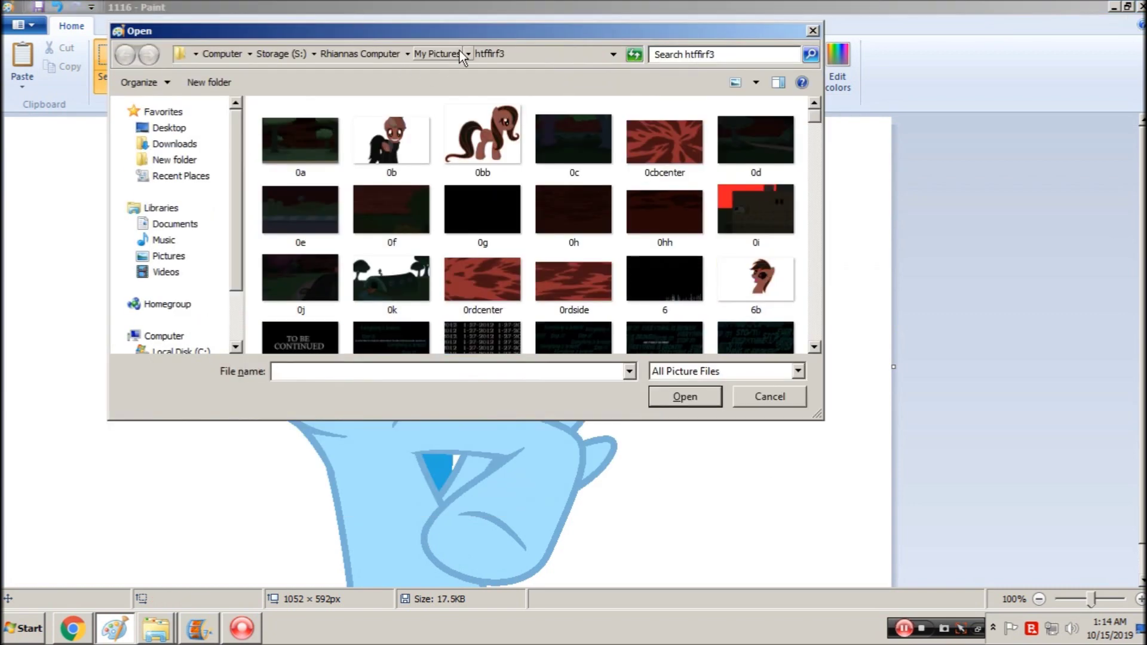
{"action": "left_click", "coordinate": [459, 50]}
{"action": "left_click", "coordinate": [384, 326]}
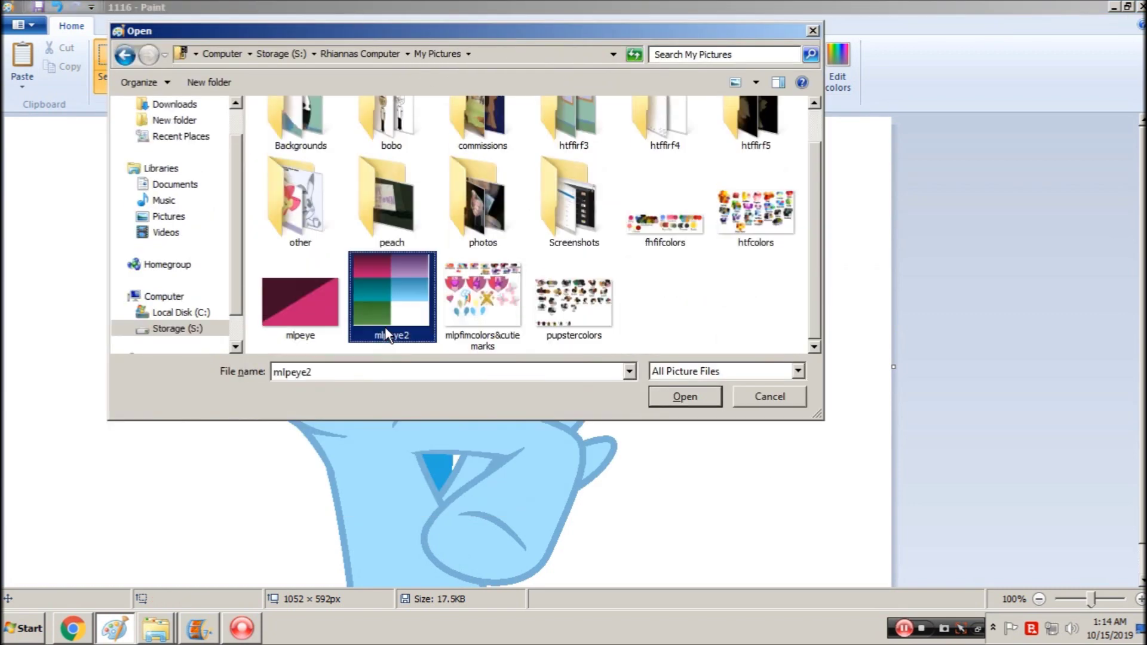
{"action": "left_click", "coordinate": [667, 395]}
{"action": "mouse_move", "coordinate": [588, 485]}
{"action": "left_mouse_down"}
{"action": "mouse_move", "coordinate": [391, 347]}
{"action": "mouse_move", "coordinate": [5, 117]}
{"action": "left_mouse_up"}
Open picture 1116 from the htffirf3 folder again
{"action": "key", "text": "ctrl+o"}
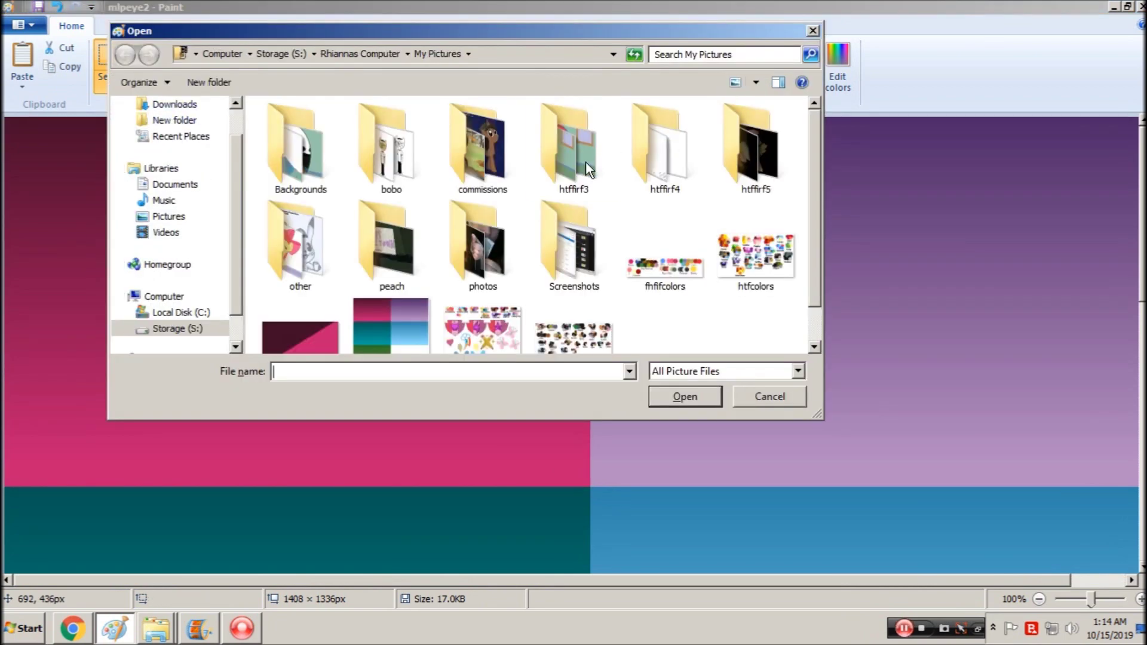
{"action": "double_click", "coordinate": [585, 163]}
{"action": "key", "text": "1"}
{"action": "key", "text": "2"}
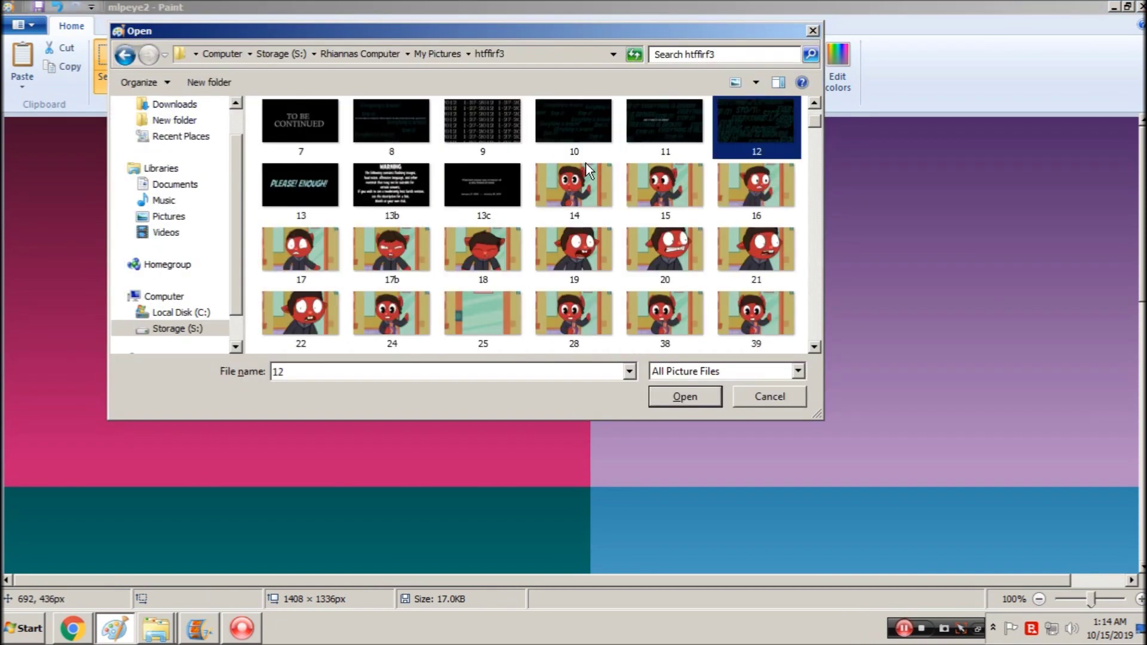
{"action": "double_click", "coordinate": [348, 371]}
{"action": "type", "text": "1116"}
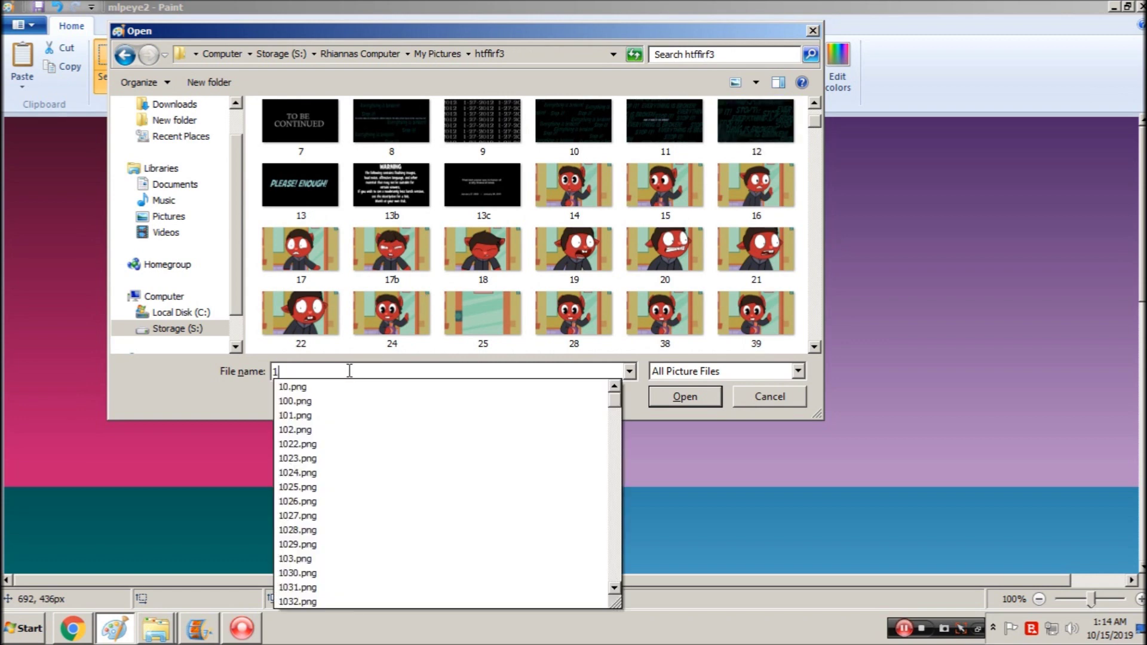
{"action": "key", "text": "Return"}
Paste the magenta gradient block and skew it -3 degrees horizontally and 3 degrees vertically
{"action": "key", "text": "ctrl+v"}
{"action": "mouse_move", "coordinate": [358, 371]}
{"action": "left_mouse_down"}
{"action": "mouse_move", "coordinate": [962, 414]}
{"action": "mouse_move", "coordinate": [512, 322]}
{"action": "left_mouse_up"}
{"action": "right_click", "coordinate": [268, 302]}
{"action": "left_click", "coordinate": [328, 464]}
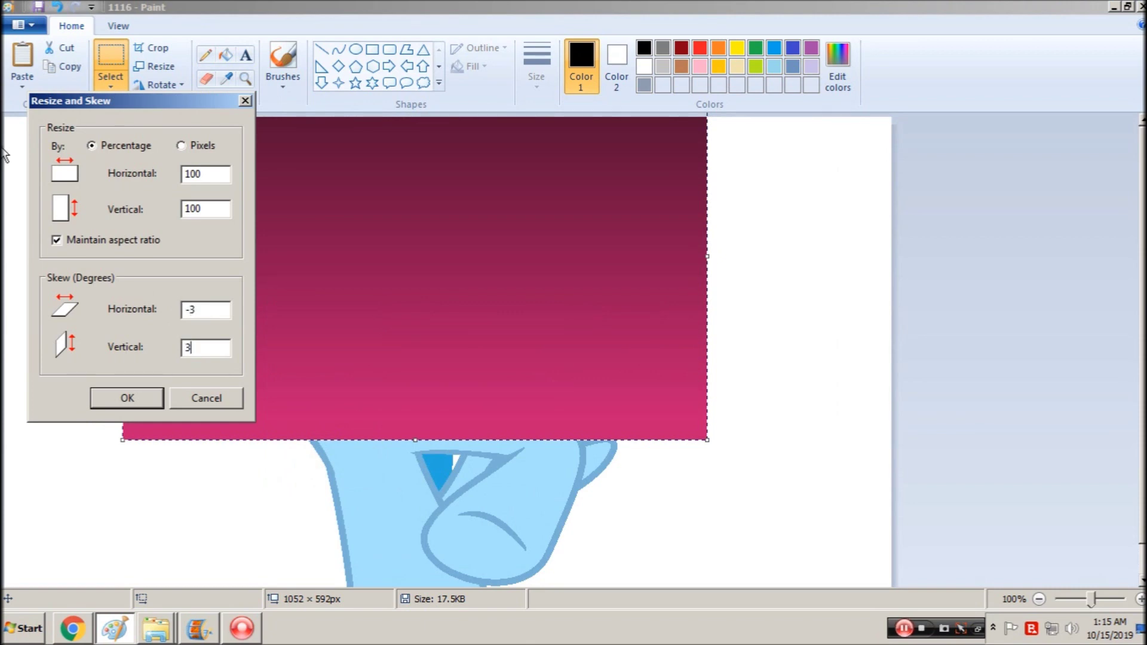
{"action": "key", "text": "Return"}
Shrink the skewed gradient block and place one piece over each of the pony's orange irises
{"action": "left_click_drag", "start_coordinate": [688, 402], "coordinate": [531, 321]}
{"action": "left_click_drag", "start_coordinate": [717, 512], "coordinate": [301, 275]}
{"action": "left_click_drag", "start_coordinate": [243, 233], "coordinate": [527, 326]}
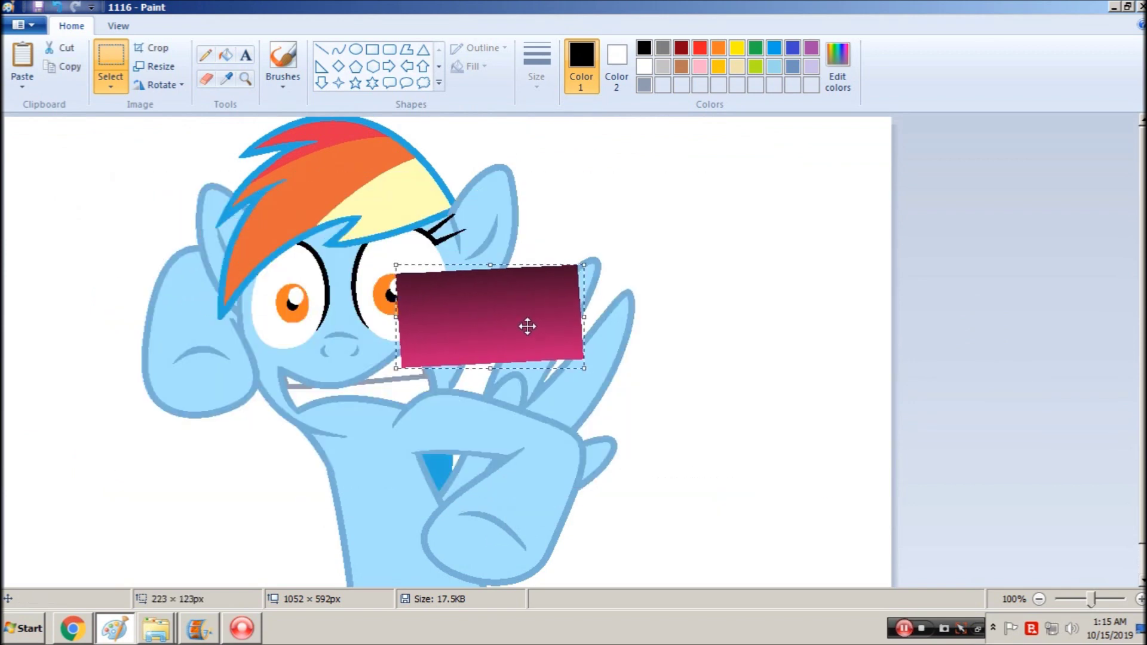
{"action": "left_click_drag", "start_coordinate": [588, 374], "coordinate": [299, 318]}
{"action": "left_click", "coordinate": [564, 282]}
Copy the whole picture as it was before the gradient pieces, and restore the pieces over the eyes
{"action": "key", "text": "ctrl+z"}
{"action": "key", "text": "ctrl+a"}
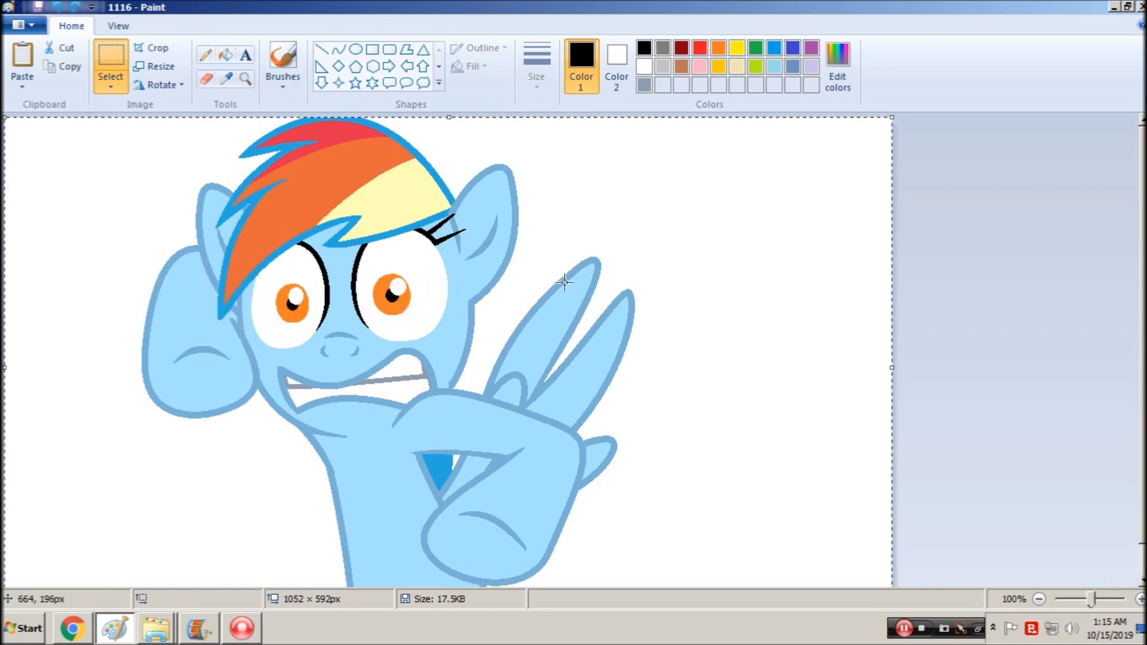
{"action": "key", "text": "ctrl+y"}
{"action": "key", "text": "ctrl+y"}
Paste the copied picture over the gradient pieces with the iris orange as transparent background colour, and save picture 1116
{"action": "left_click", "coordinate": [615, 54]}
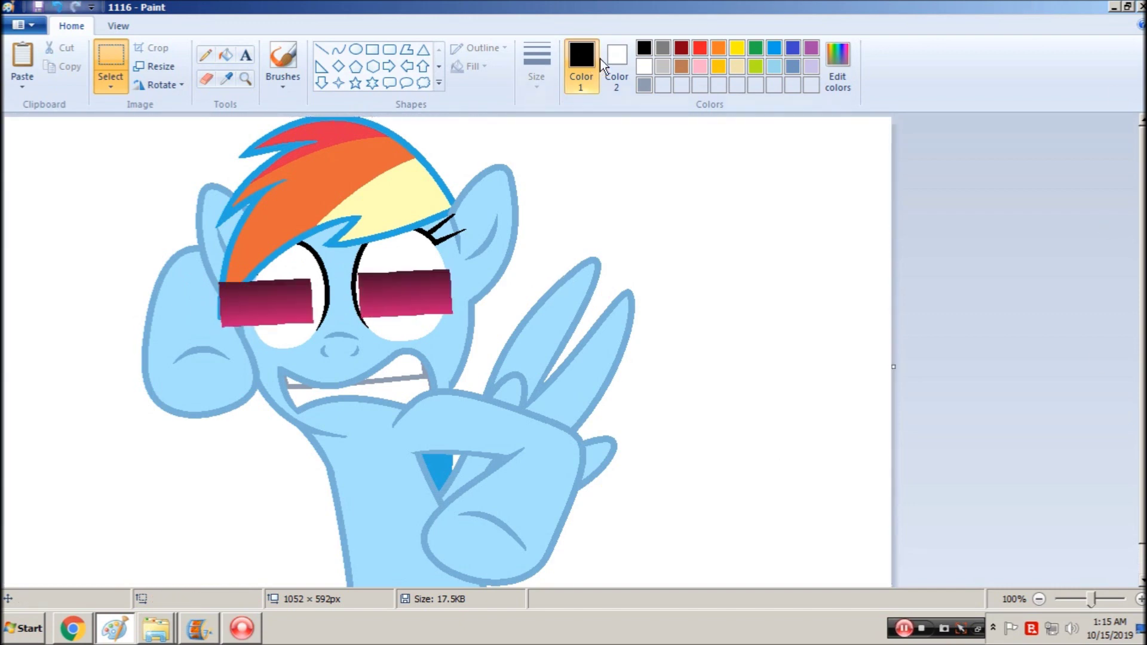
{"action": "left_click", "coordinate": [718, 47]}
{"action": "key", "text": "ctrl+z"}
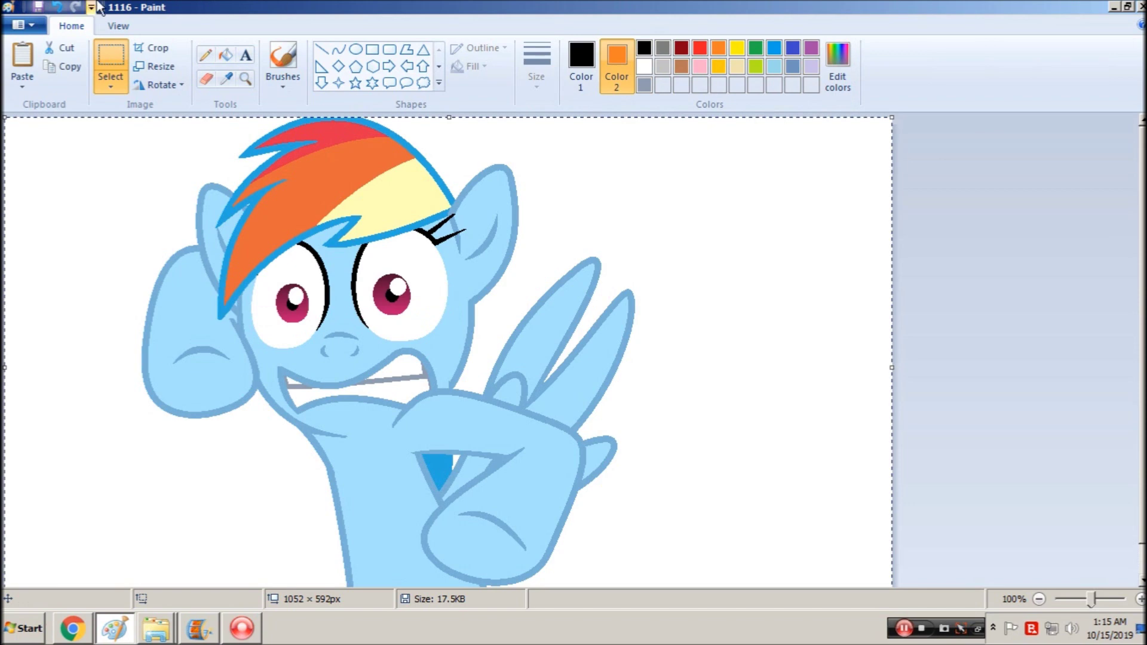
{"action": "left_click", "coordinate": [38, 7]}
{"action": "scroll", "coordinate": [633, 345], "scroll_direction": "down", "scroll_amount": 1}
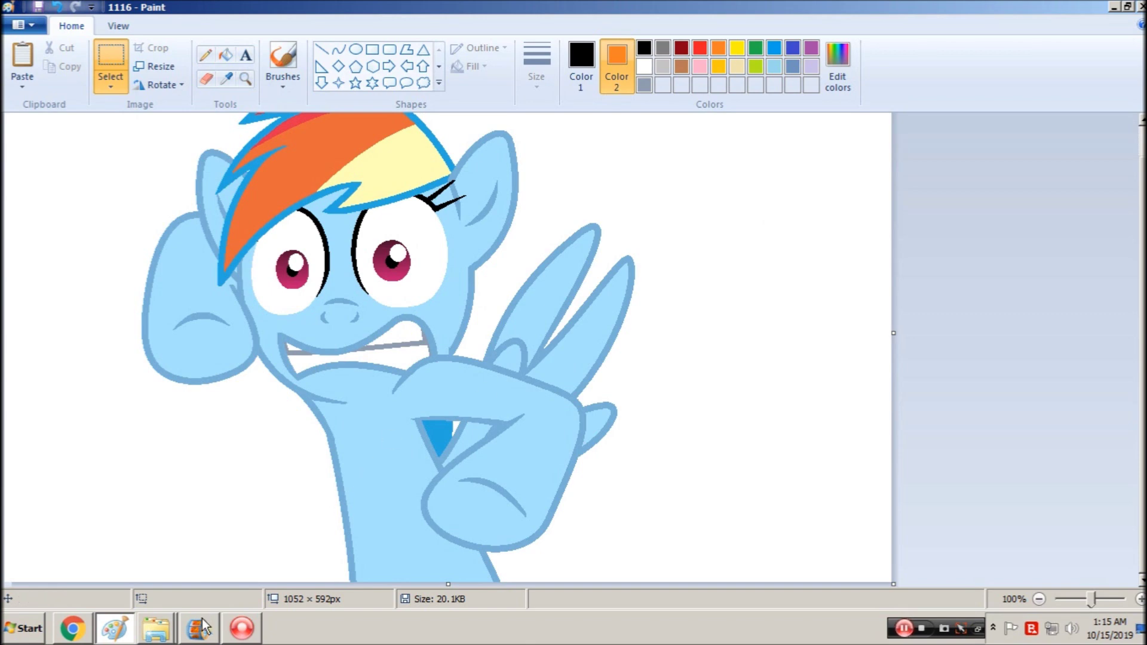
Open picture 982 and add its dark red background colour to the custom colours
{"action": "key", "text": "ctrl+o"}
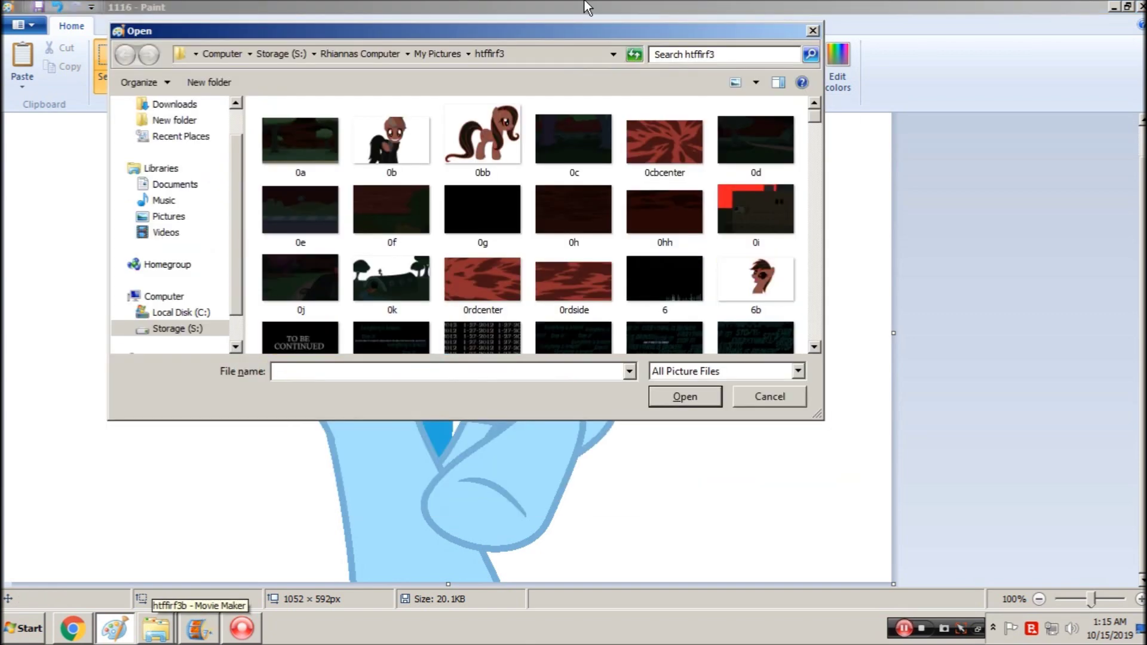
{"action": "left_click_drag", "start_coordinate": [814, 117], "coordinate": [817, 308]}
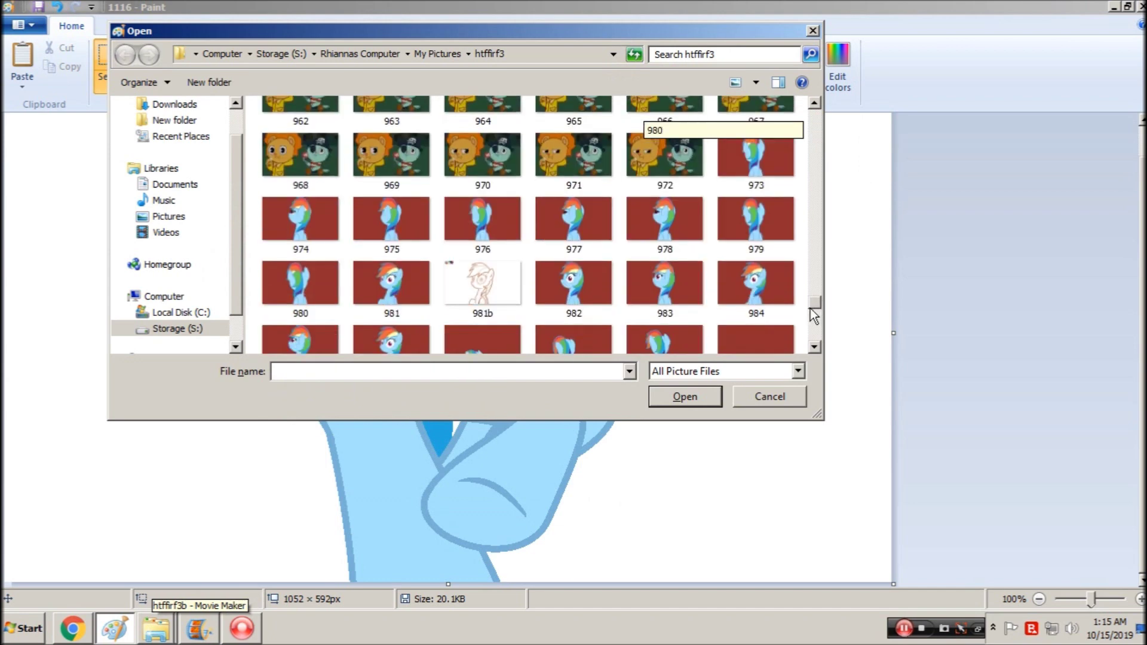
{"action": "left_click", "coordinate": [577, 293]}
{"action": "double_click", "coordinate": [579, 298]}
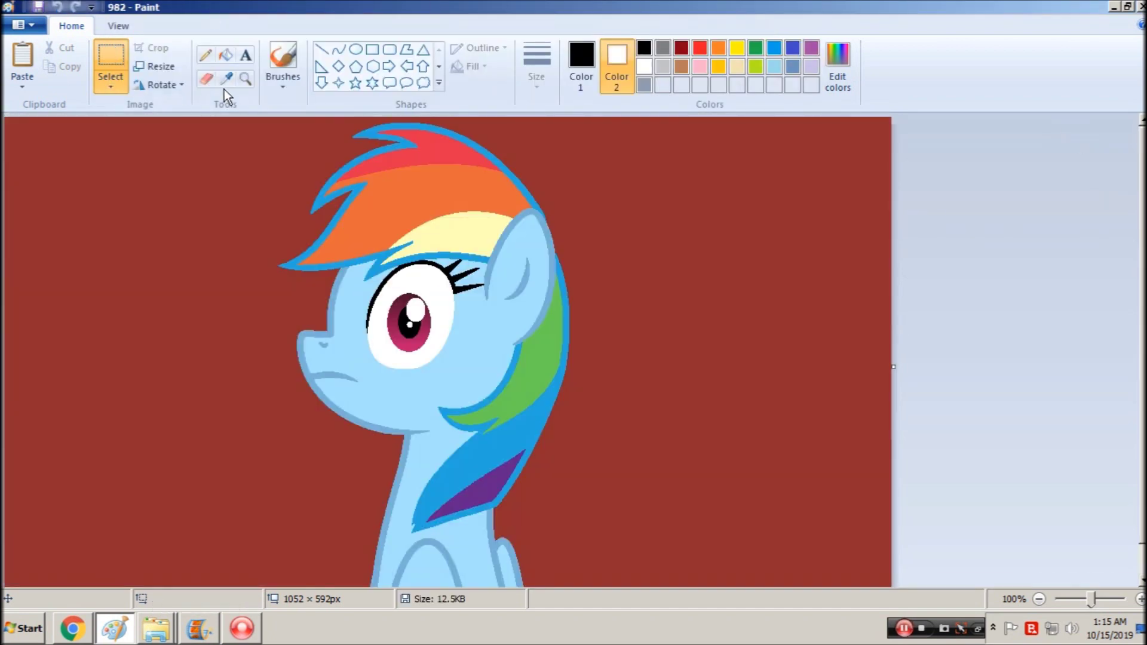
{"action": "left_click", "coordinate": [226, 79]}
{"action": "left_click", "coordinate": [215, 223]}
{"action": "left_click", "coordinate": [834, 76]}
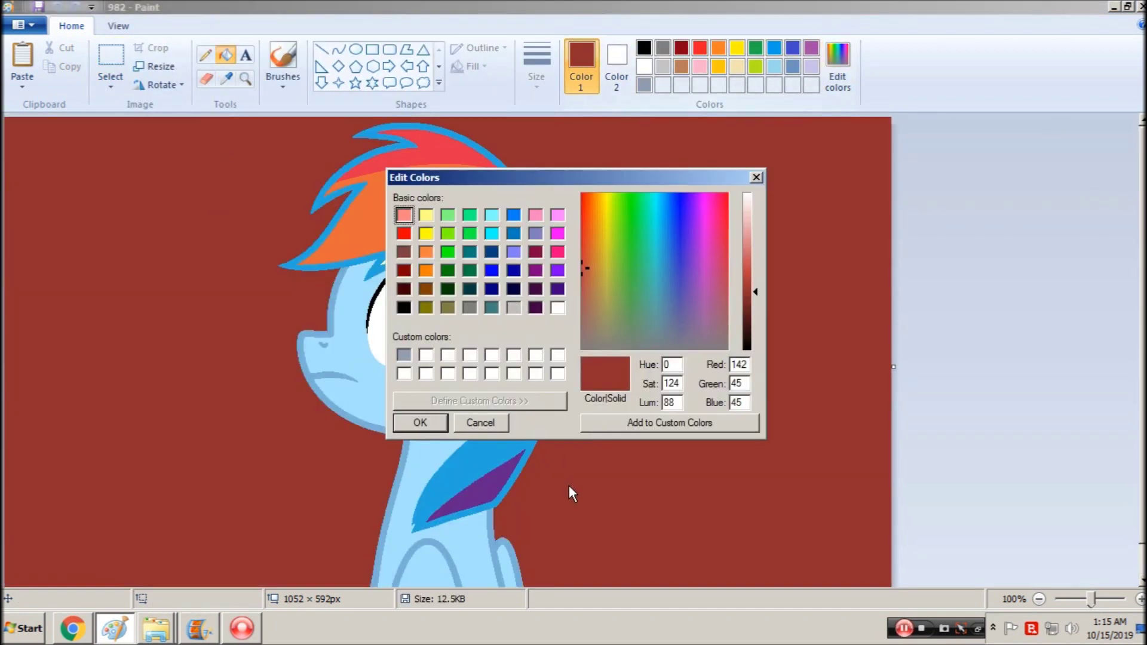
{"action": "key", "text": "Return"}
Open picture 1116 and fill its white background and the white sliver in the foreleg gap with the stored dark red
{"action": "key", "text": "ctrl+o"}
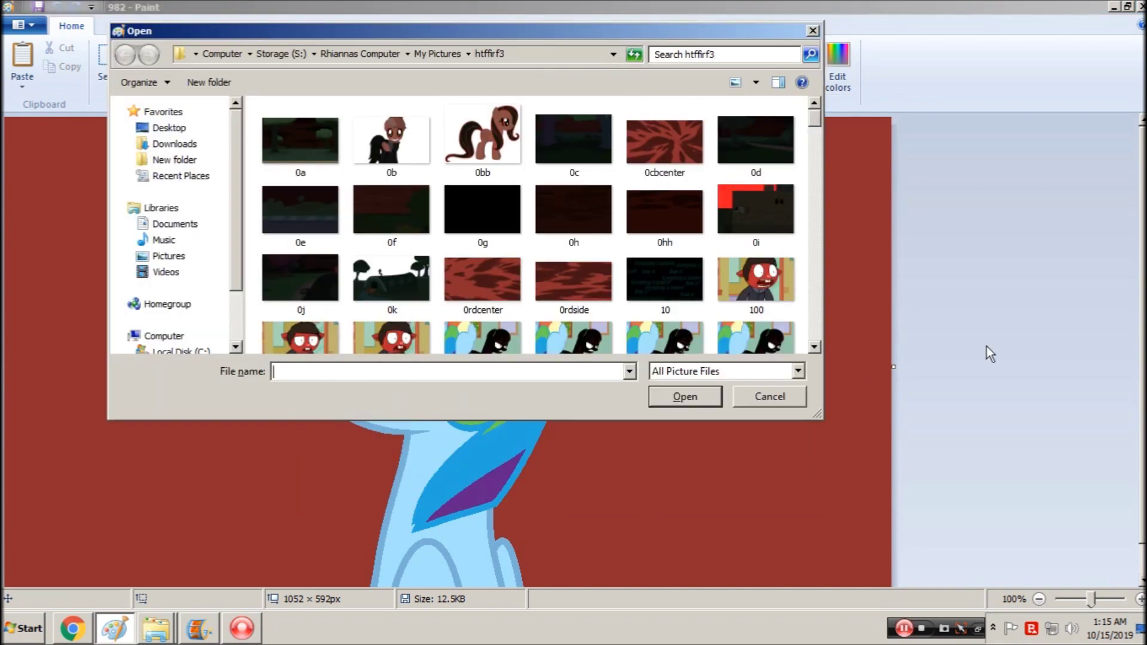
{"action": "type", "text": "1116"}
{"action": "key", "text": "Return"}
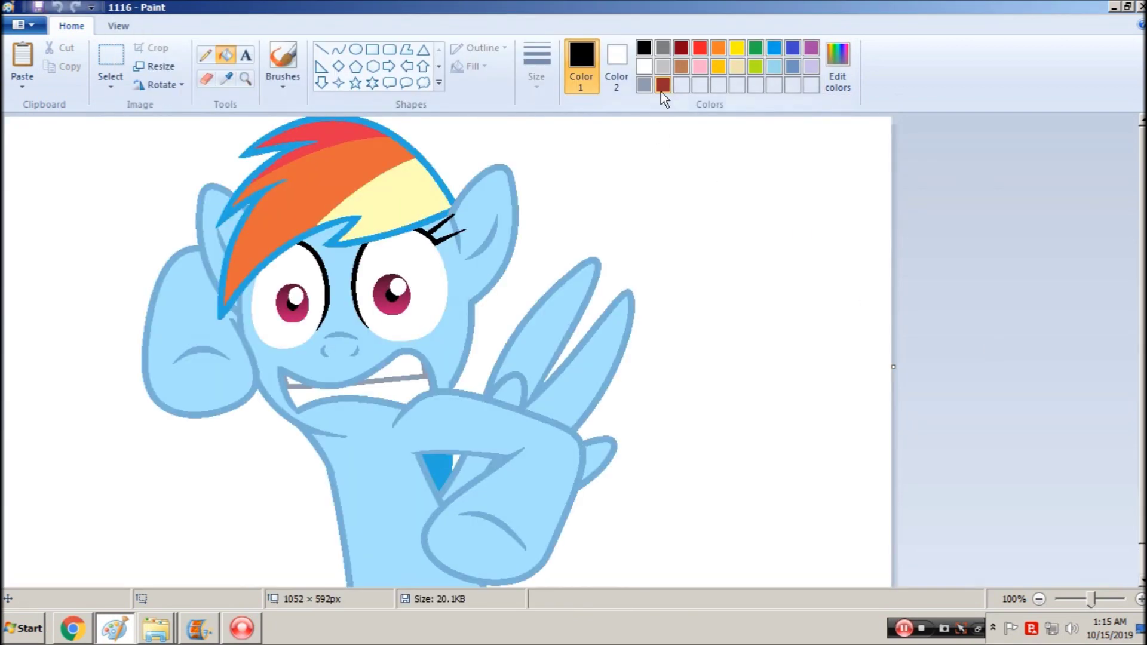
{"action": "left_click", "coordinate": [170, 162]}
{"action": "left_click", "coordinate": [500, 234]}
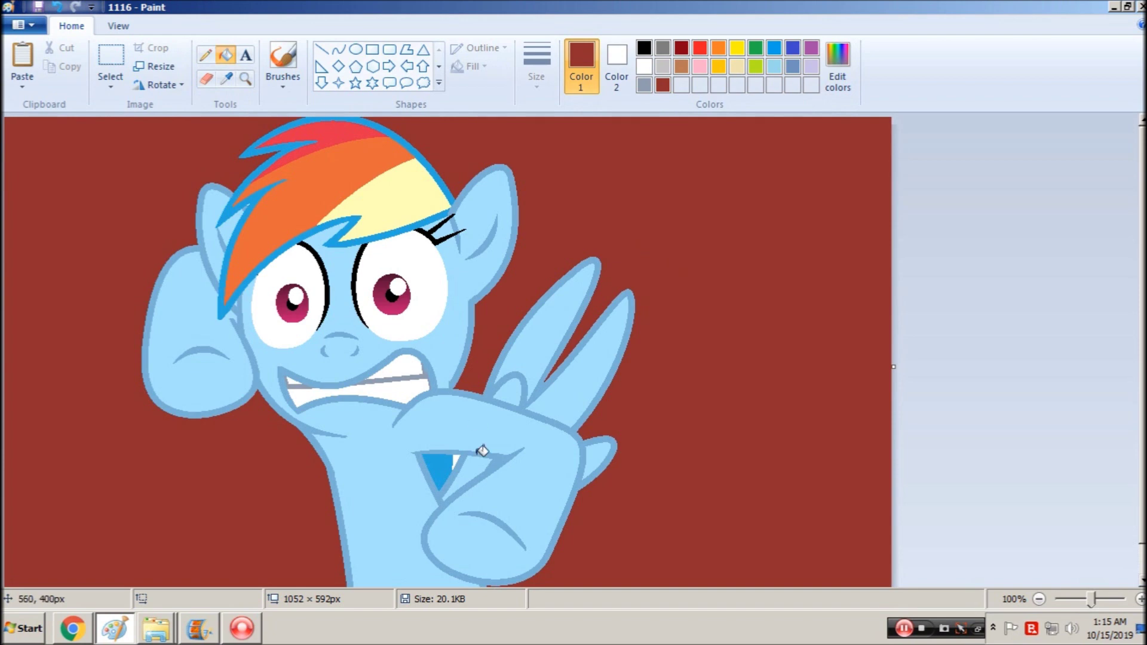
{"action": "left_click", "coordinate": [465, 455]}
{"action": "key", "text": "ctrl+z"}
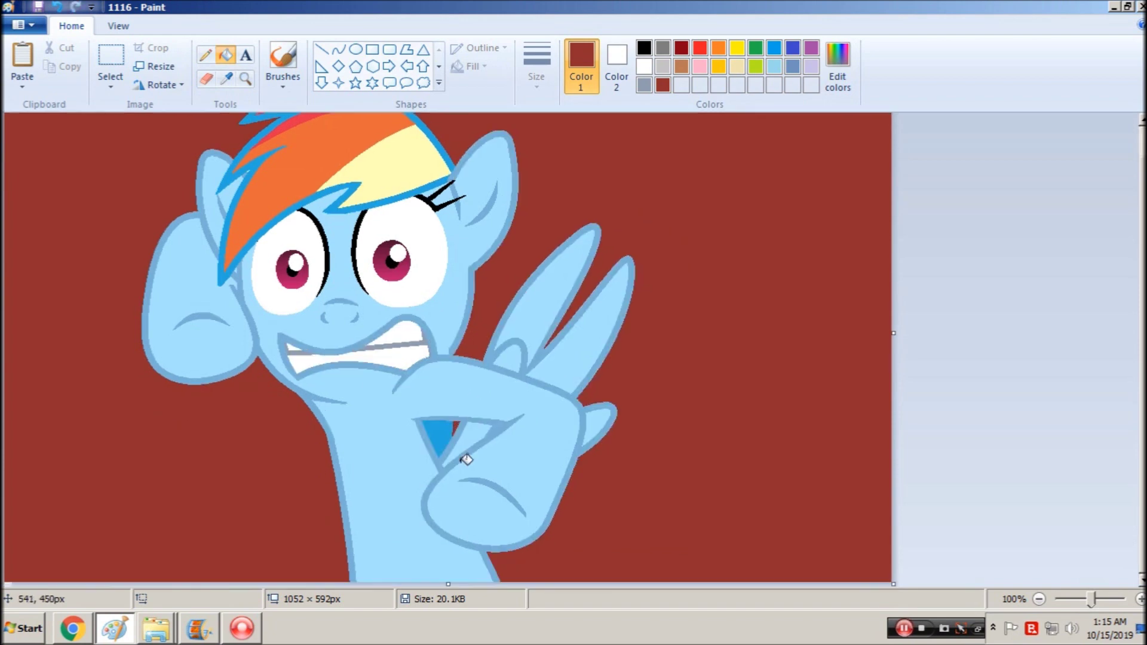
Try to fill the small white speck beneath the mane's side spike with the dark red
{"action": "left_click", "coordinate": [245, 78]}
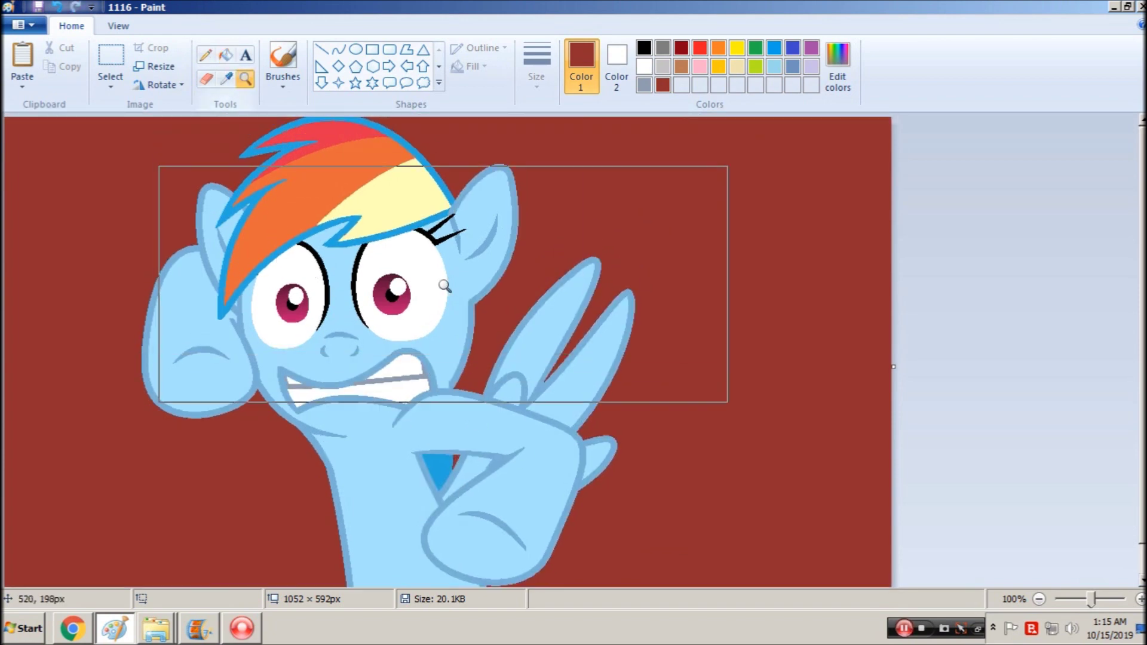
{"action": "left_click", "coordinate": [276, 250]}
{"action": "scroll", "coordinate": [293, 139], "scroll_direction": "up", "scroll_amount": 3}
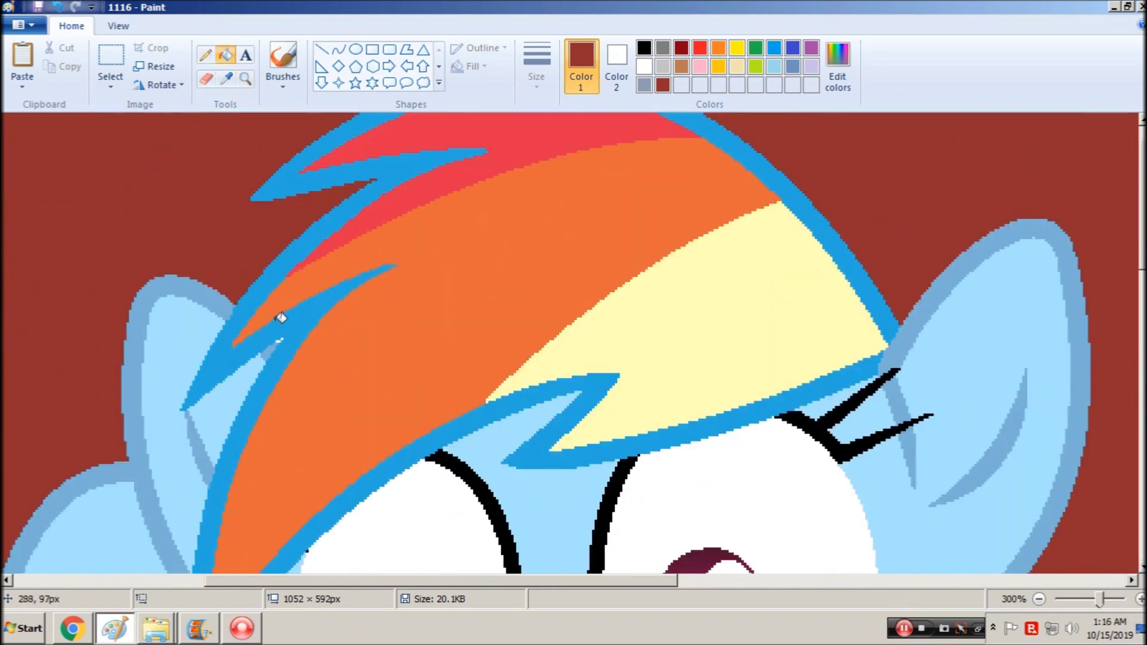
{"action": "left_click", "coordinate": [284, 335]}
{"action": "key", "text": "ctrl+z"}
Return to the full view of the pony and save picture 1116 with its dark red background
{"action": "left_click", "coordinate": [245, 79]}
{"action": "right_click", "coordinate": [363, 187]}
{"action": "right_click", "coordinate": [364, 187]}
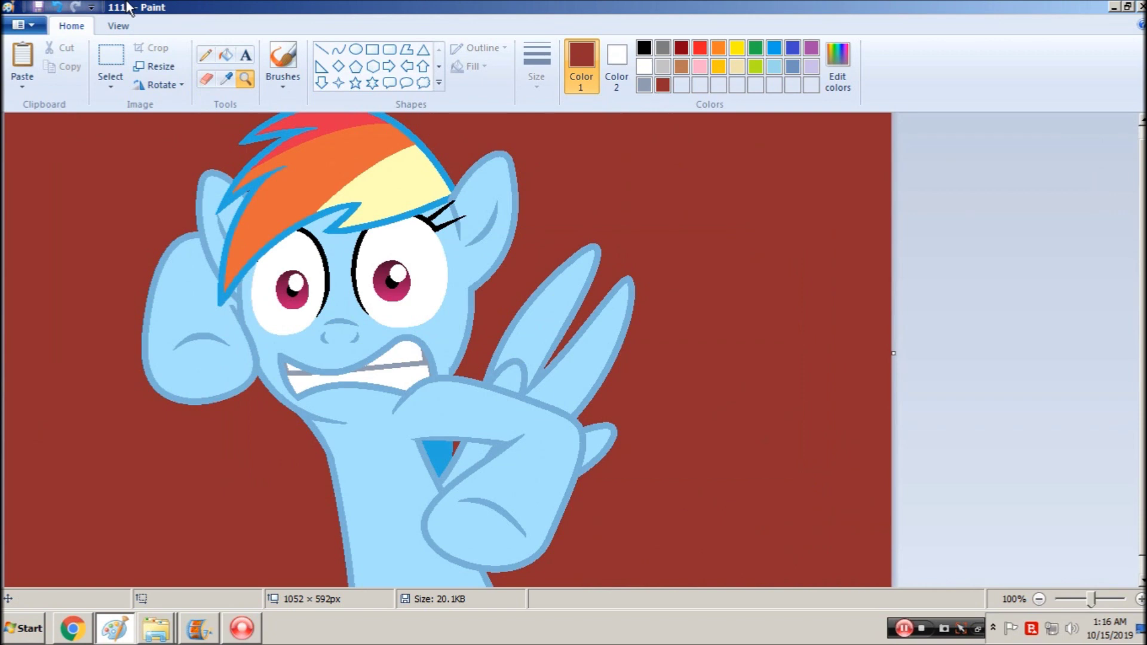
{"action": "key", "text": "ctrl+s"}
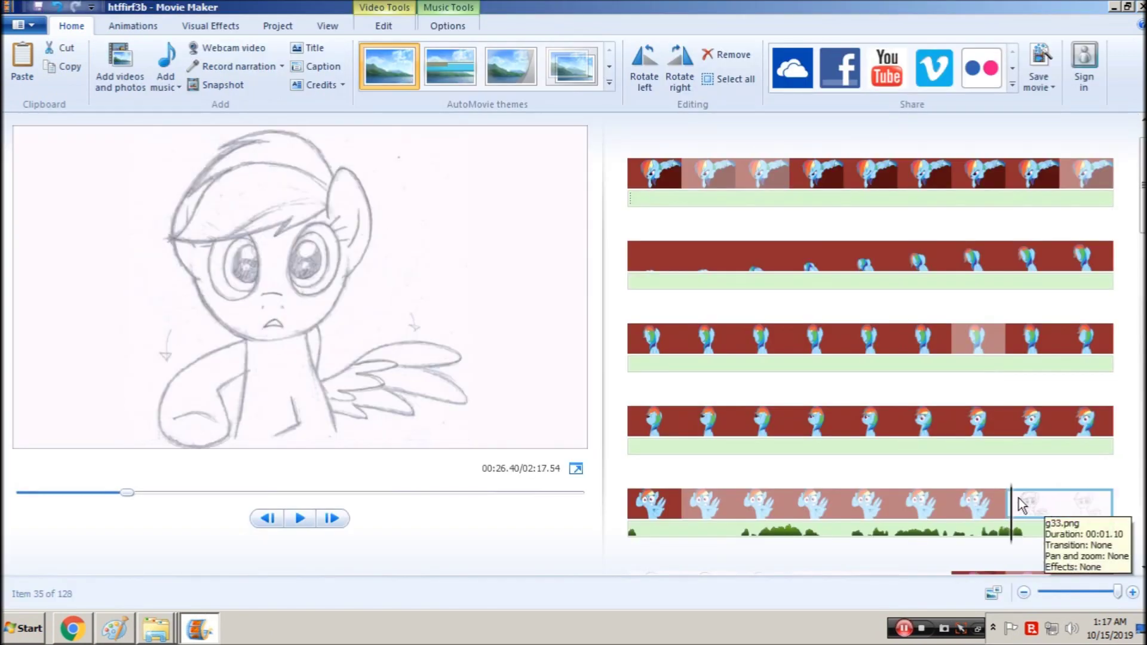
In the Movie Maker project htffirf3b, preview the head-turn frames up to the new grimacing pony frame
{"action": "left_click", "coordinate": [1073, 421]}
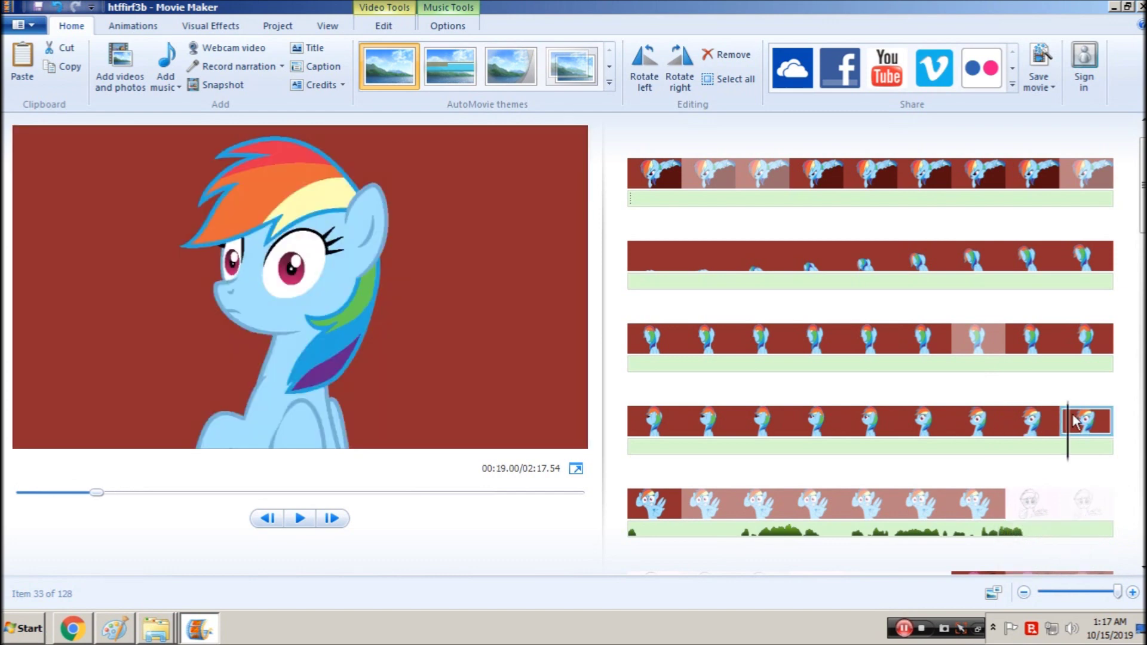
{"action": "key", "text": "Right"}
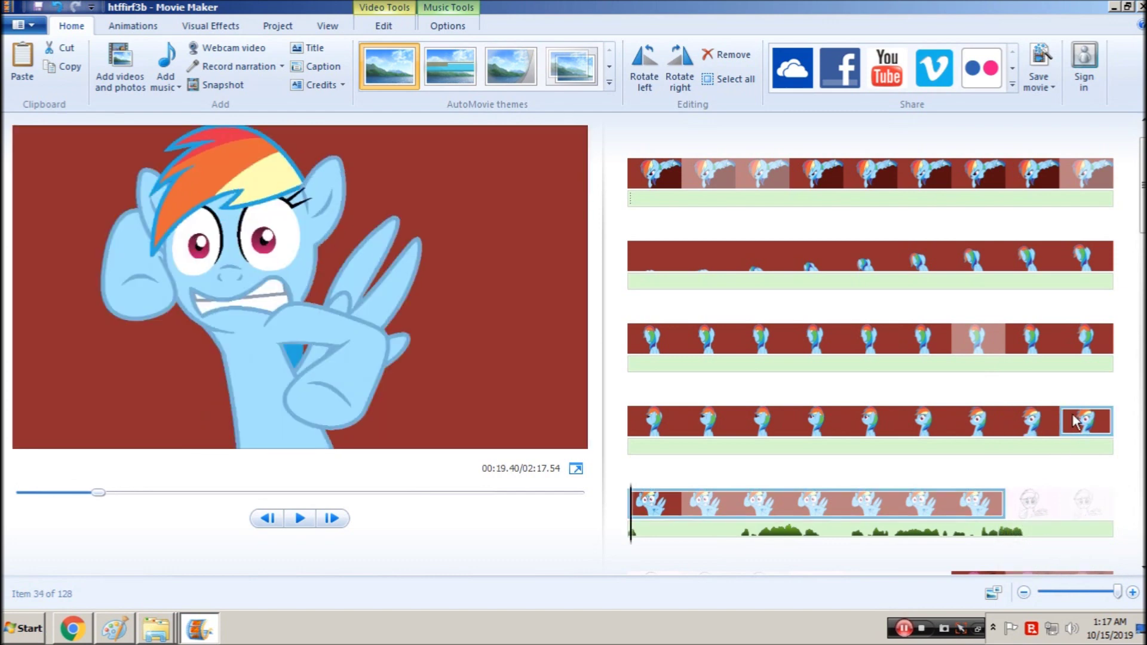
{"action": "left_click", "coordinate": [1042, 435]}
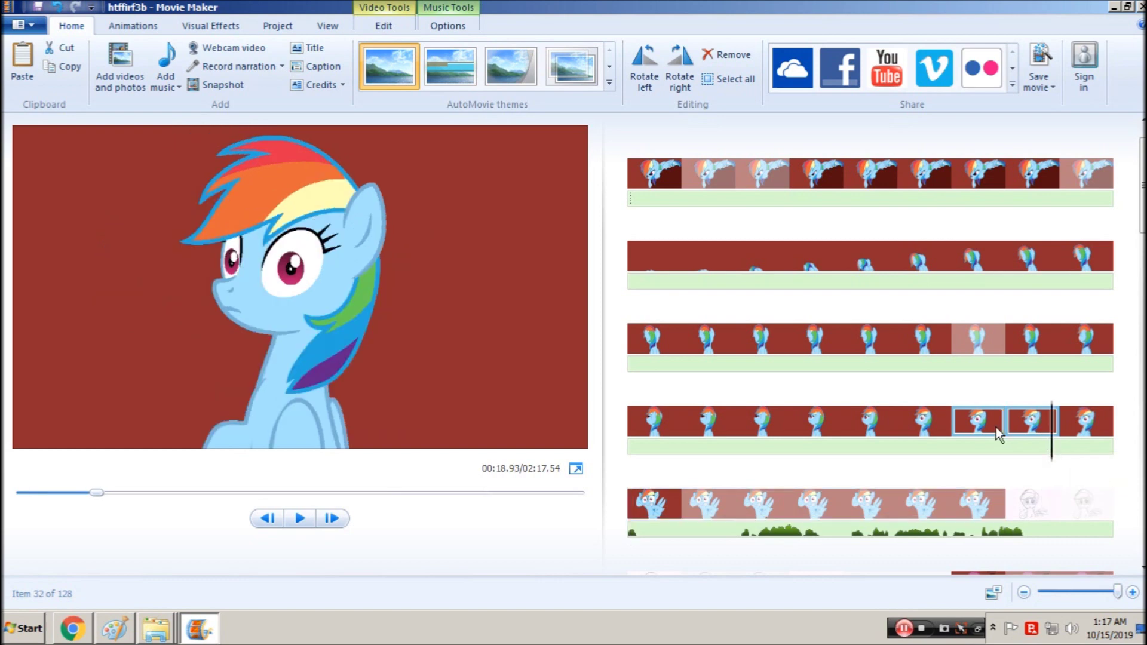
{"action": "left_click", "coordinate": [963, 345]}
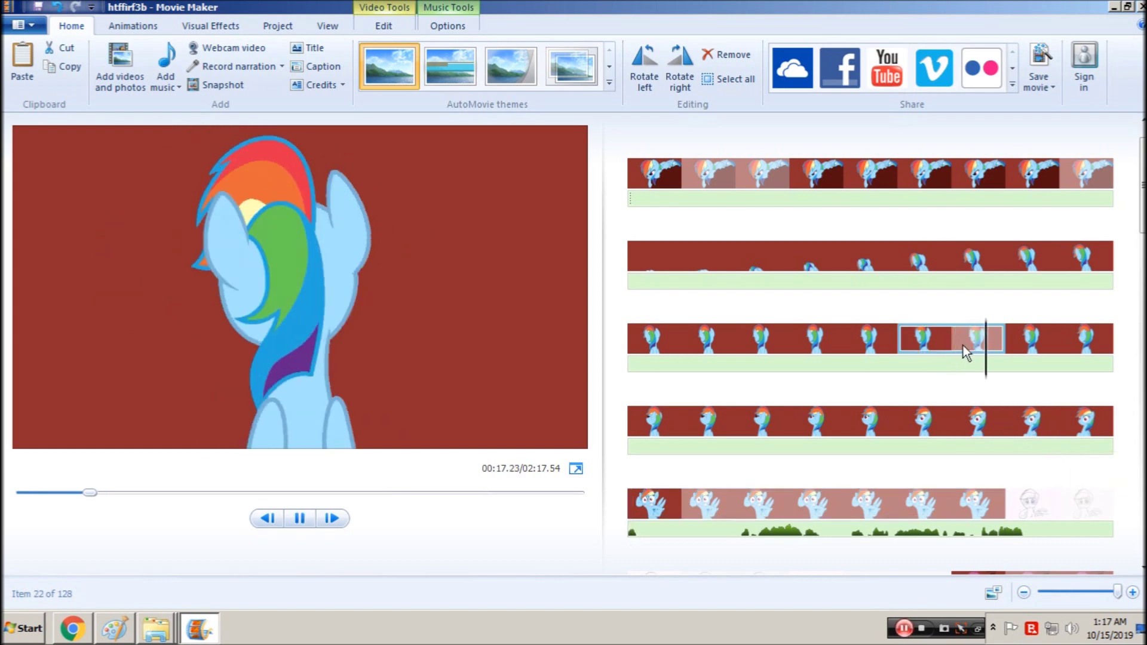
{"action": "key", "text": "space"}
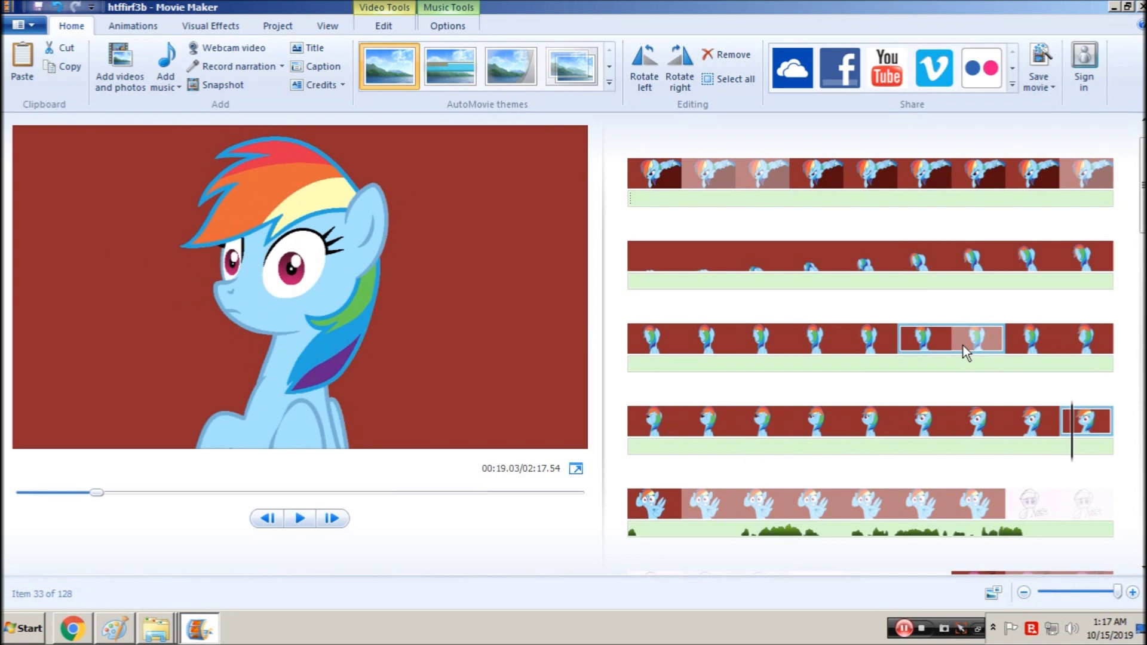
{"action": "key", "text": "Right"}
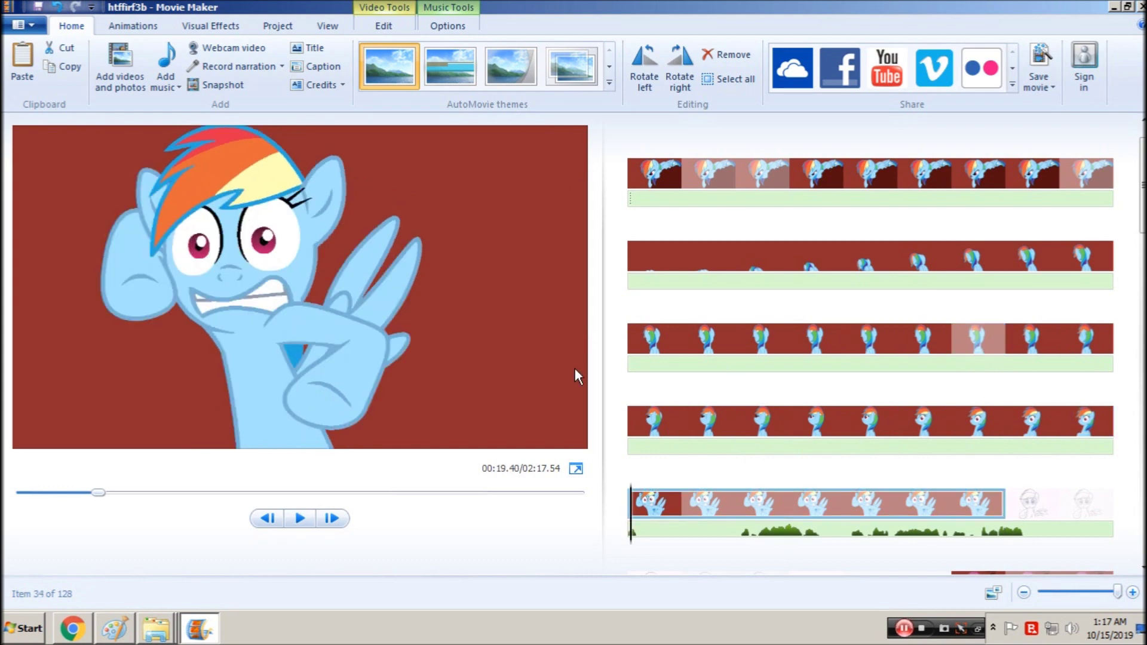